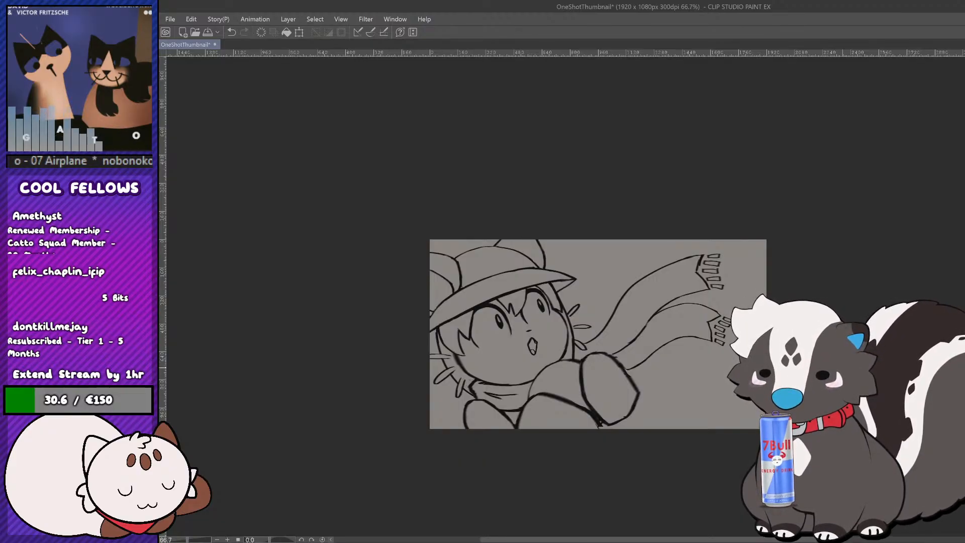
pyautogui.scroll(3, 715, 399)
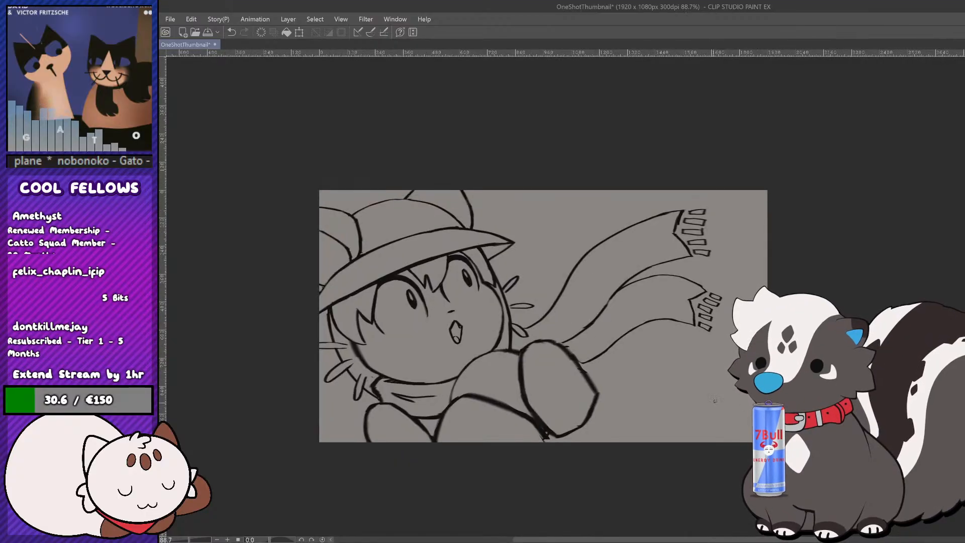
pyautogui.hotkey('ctrl', 'a')
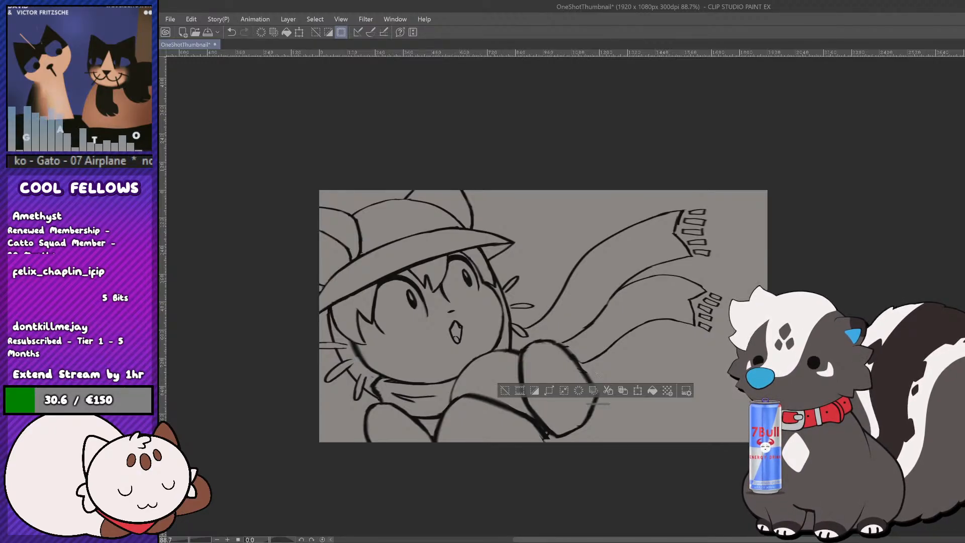
pyautogui.click(505, 391)
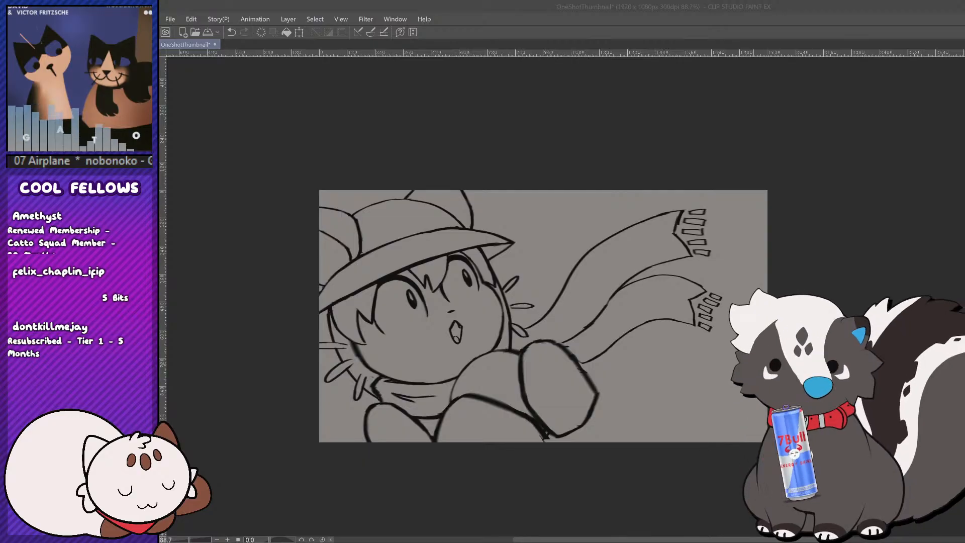
# Step: Lasso the flowing scarf tails, enlarge them, rotate them slightly clockwise, reposition them against the neck and raised mitten, and deselect
pyautogui.moveTo(581, 367)
pyautogui.mouseDown()
pyautogui.moveTo(547, 326)
pyautogui.moveTo(526, 328)
pyautogui.mouseUp()
pyautogui.moveTo(592, 221); pyautogui.dragTo(749, 411)
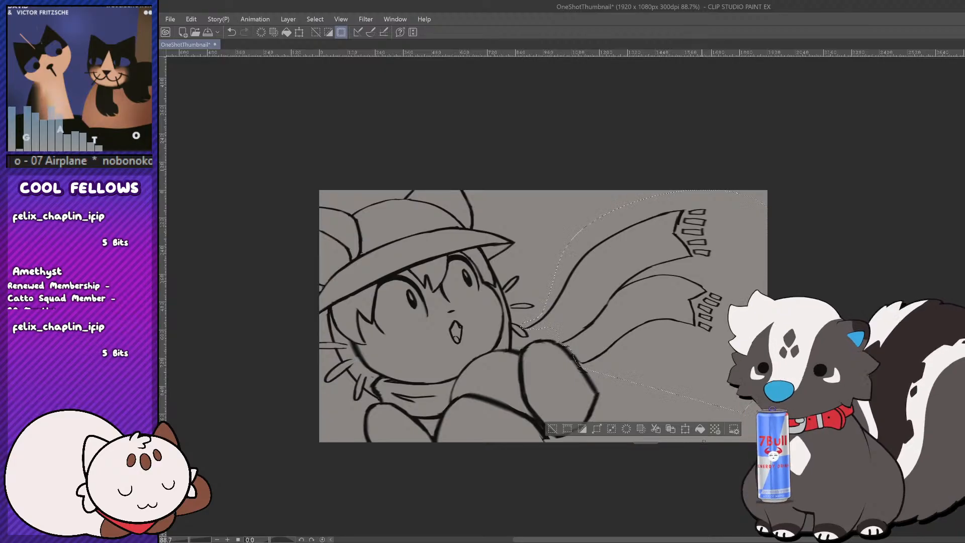
pyautogui.click(685, 429)
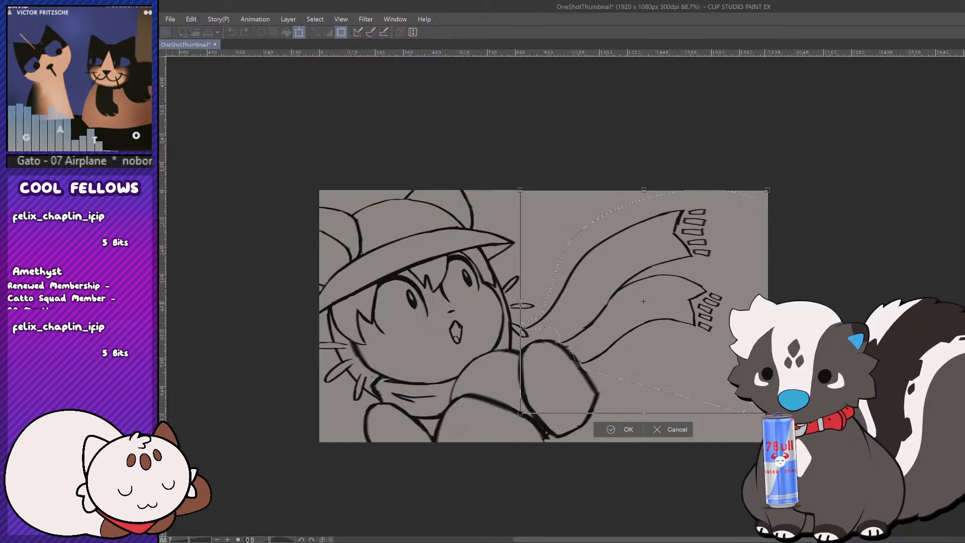
pyautogui.moveTo(768, 302); pyautogui.dragTo(810, 302)
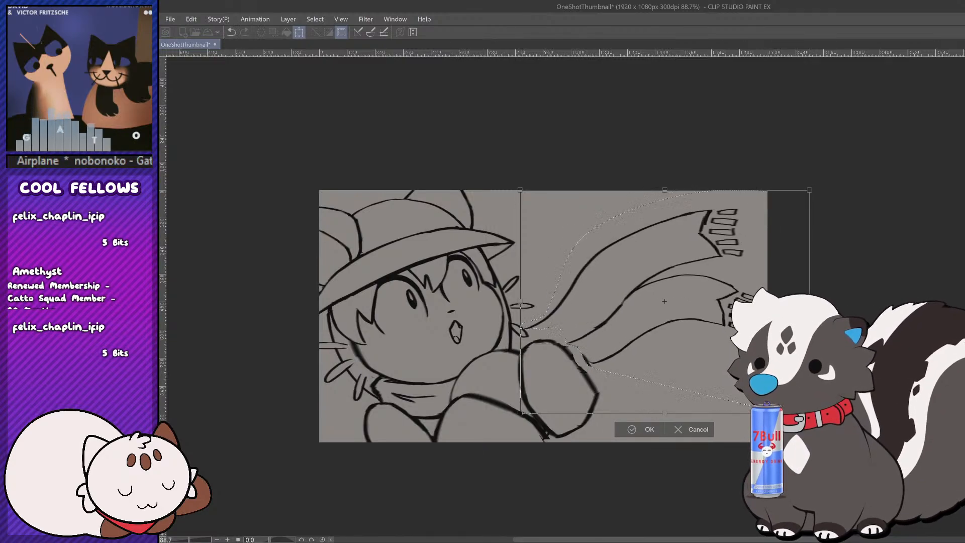
pyautogui.hotkey('ctrl', 'z')
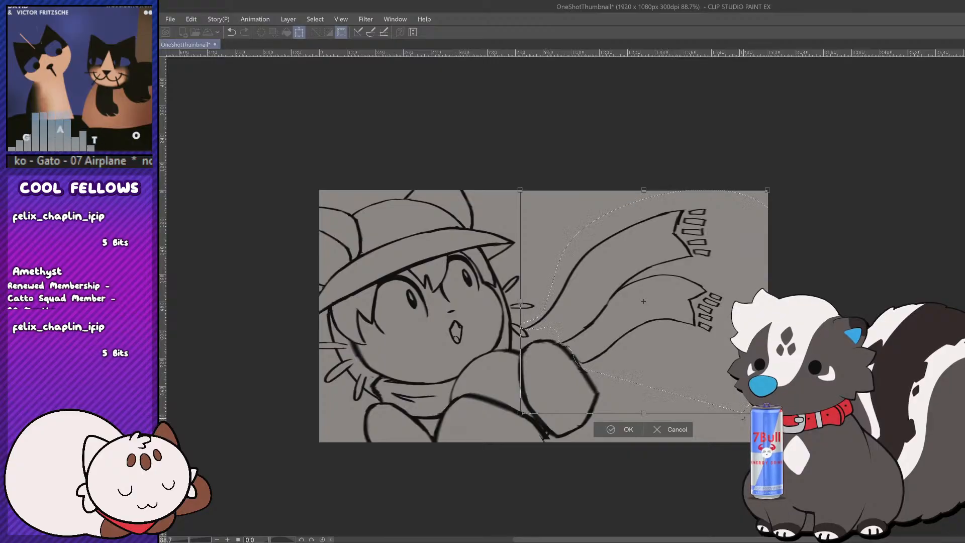
pyautogui.moveTo(768, 414); pyautogui.dragTo(816, 455)
pyautogui.moveTo(667, 323); pyautogui.dragTo(652, 310)
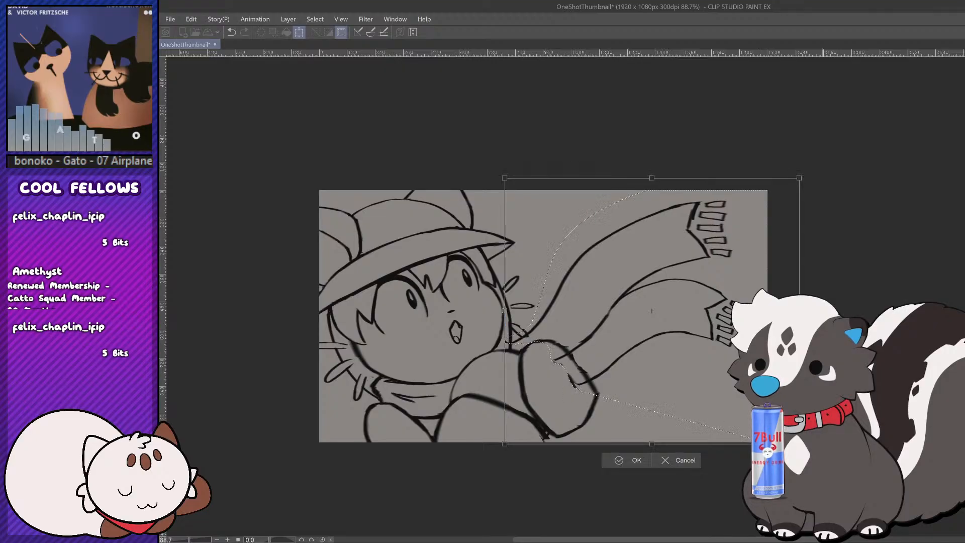
pyautogui.moveTo(822, 433); pyautogui.dragTo(804, 456)
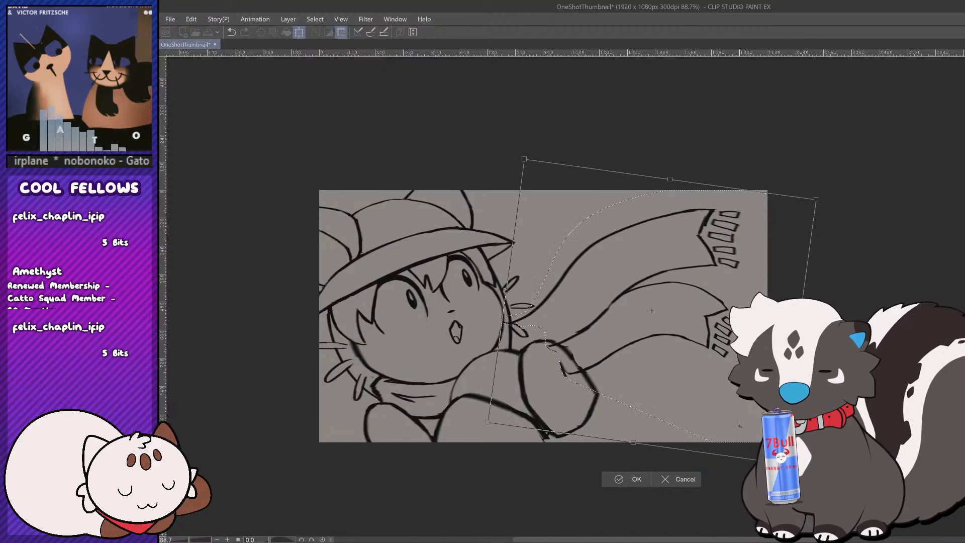
pyautogui.moveTo(651, 311); pyautogui.dragTo(654, 310)
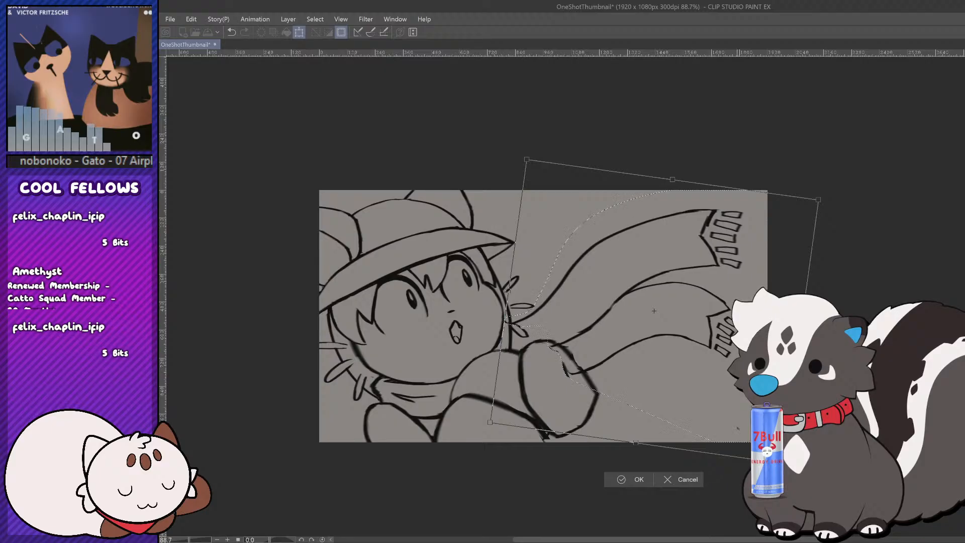
pyautogui.click(623, 479)
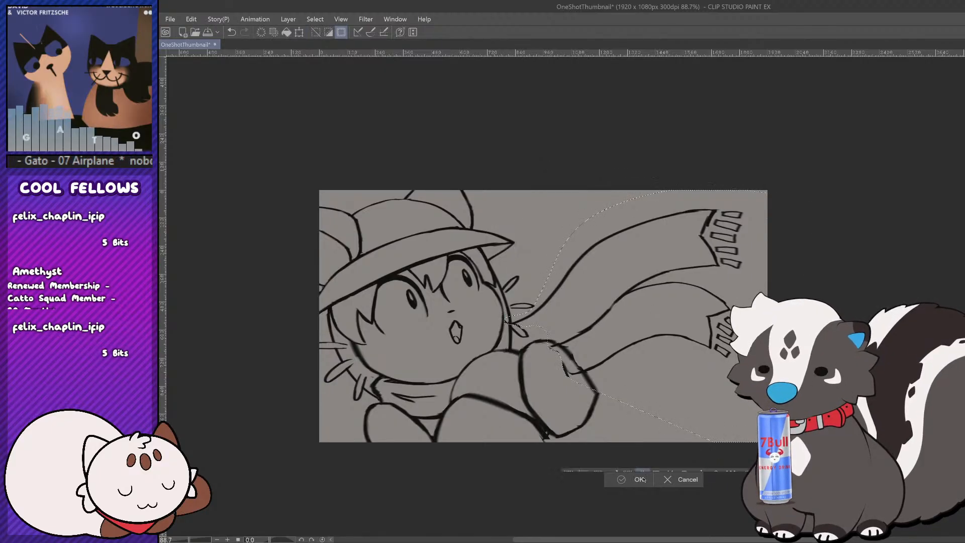
pyautogui.click(570, 475)
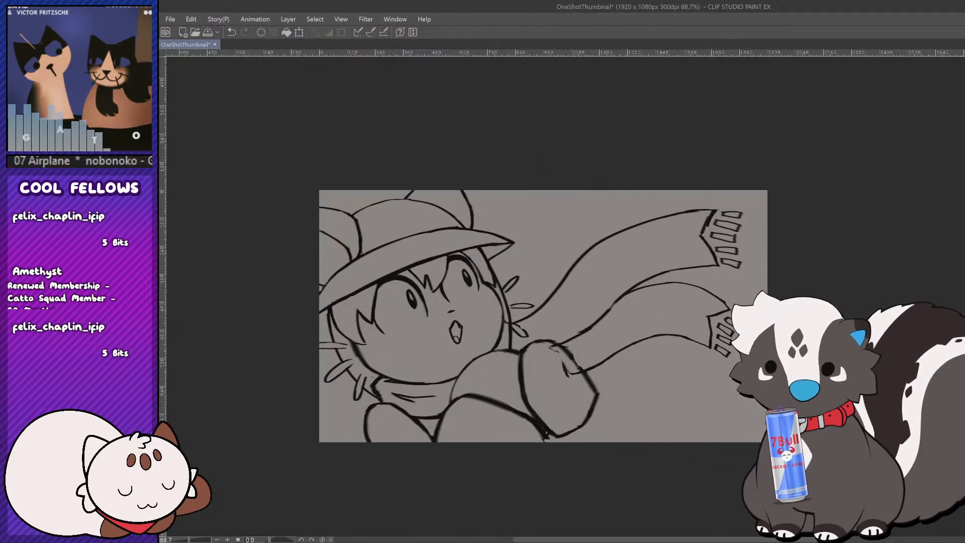
# Step: Erase the scarf line ends that overlap the inside of the raised mitten
pyautogui.scroll(2, 519, 358)
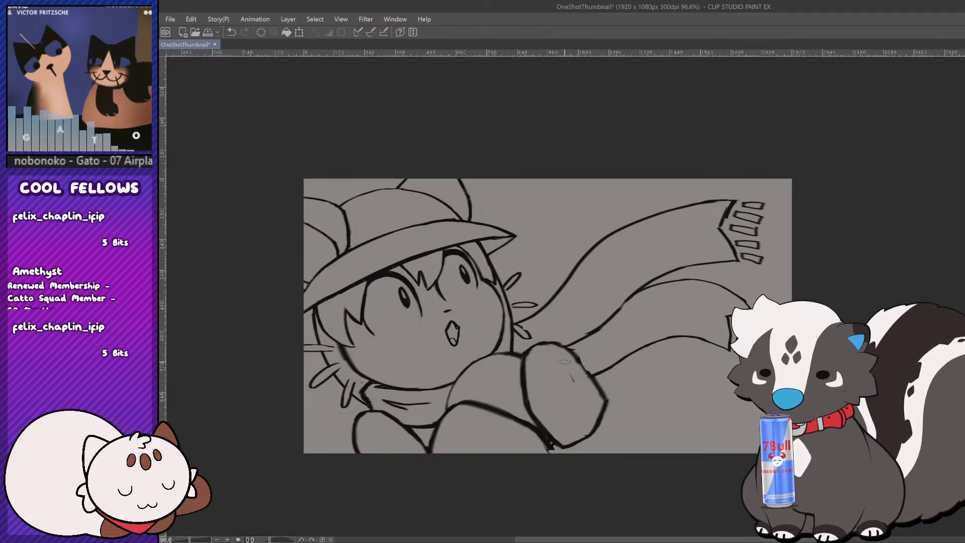
pyautogui.scroll(-1, 648, 357)
pyautogui.scroll(-5, 668, 372)
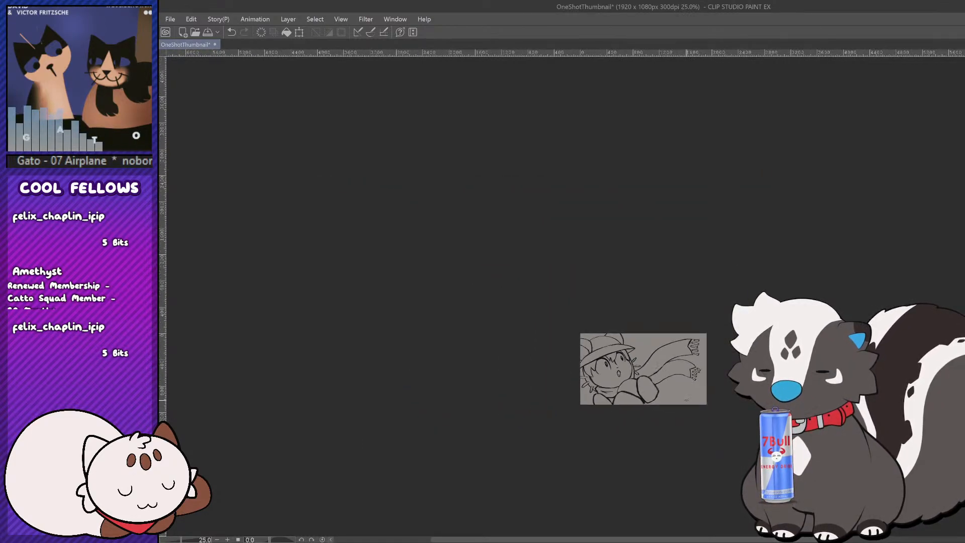
pyautogui.scroll(4, 708, 400)
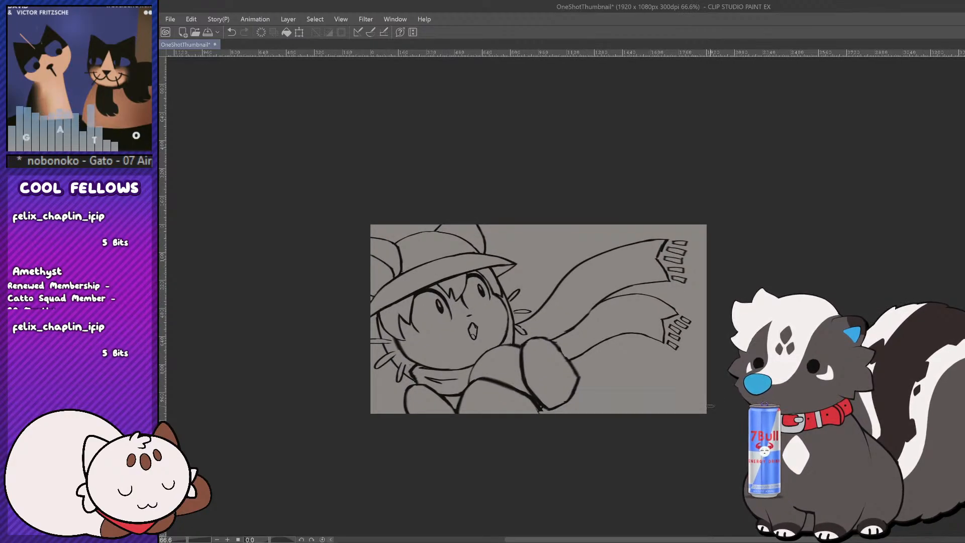
pyautogui.scroll(-2, 708, 408)
# Step: Erase the oval pupils from both of the character's eyes
pyautogui.scroll(3, 583, 352)
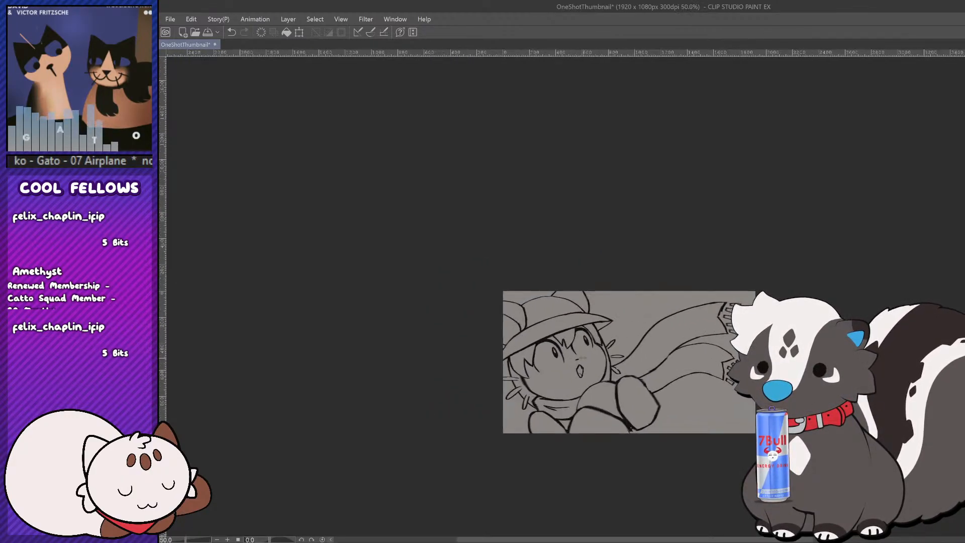
pyautogui.scroll(1, 765, 251)
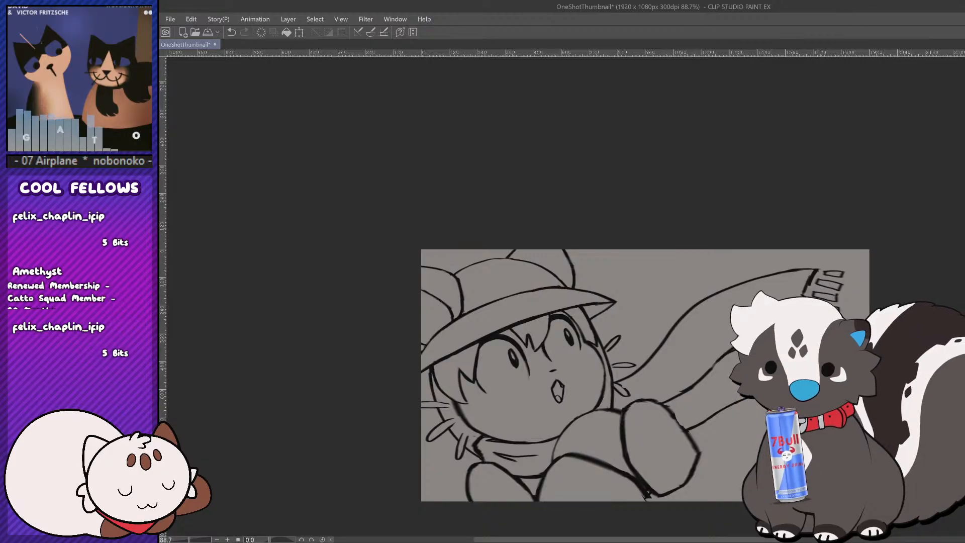
pyautogui.scroll(2, 490, 356)
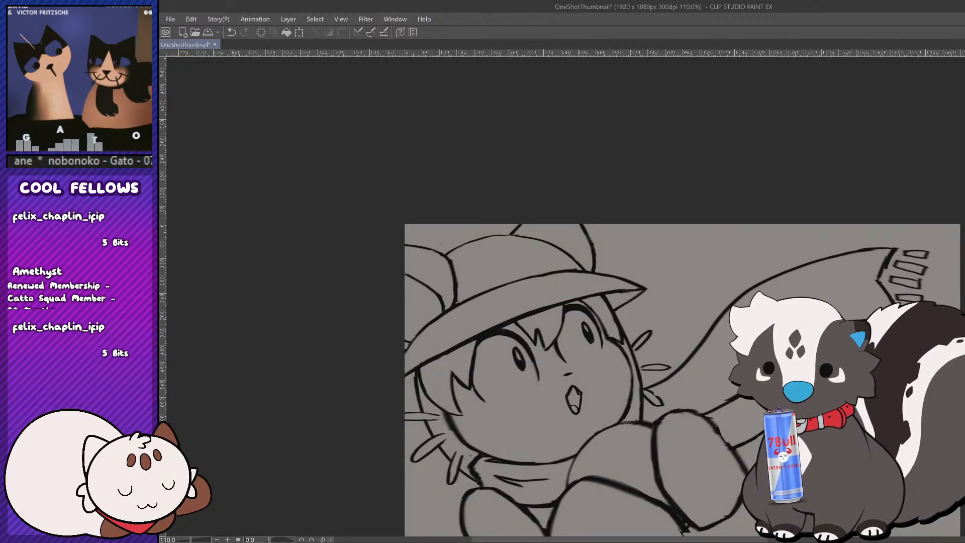
pyautogui.moveTo(515, 351); pyautogui.dragTo(523, 370)
pyautogui.moveTo(582, 323); pyautogui.dragTo(588, 338)
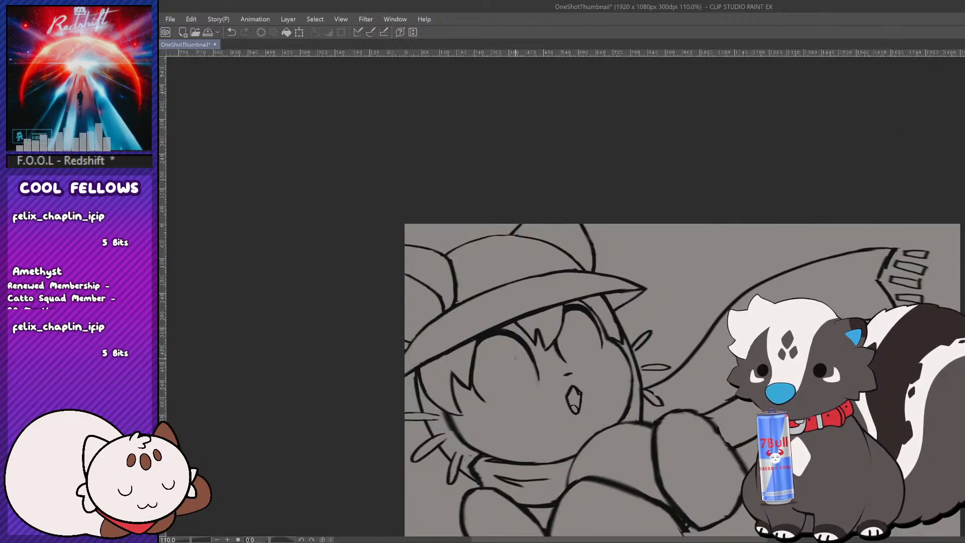
pyautogui.moveTo(515, 355); pyautogui.dragTo(519, 365)
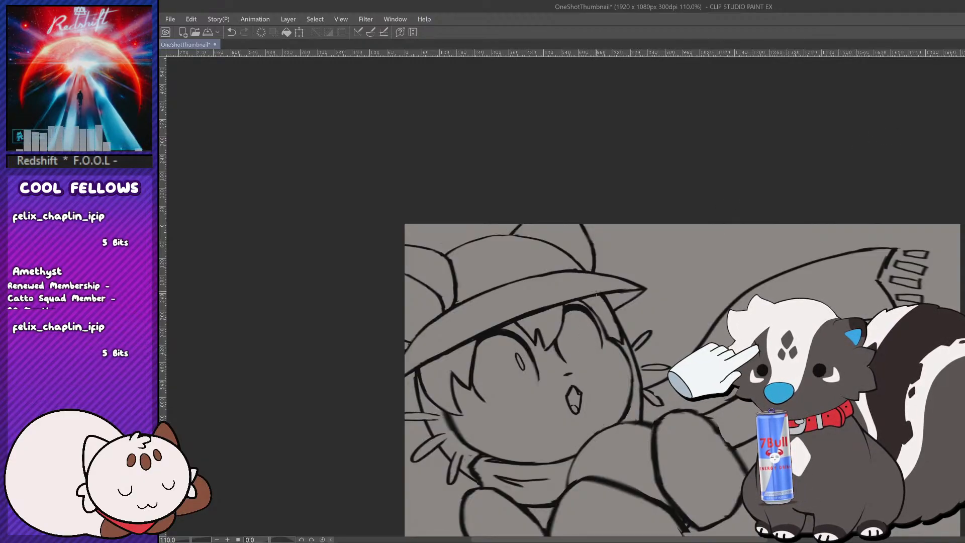
pyautogui.scroll(-3, 600, 292)
pyautogui.scroll(5, 599, 320)
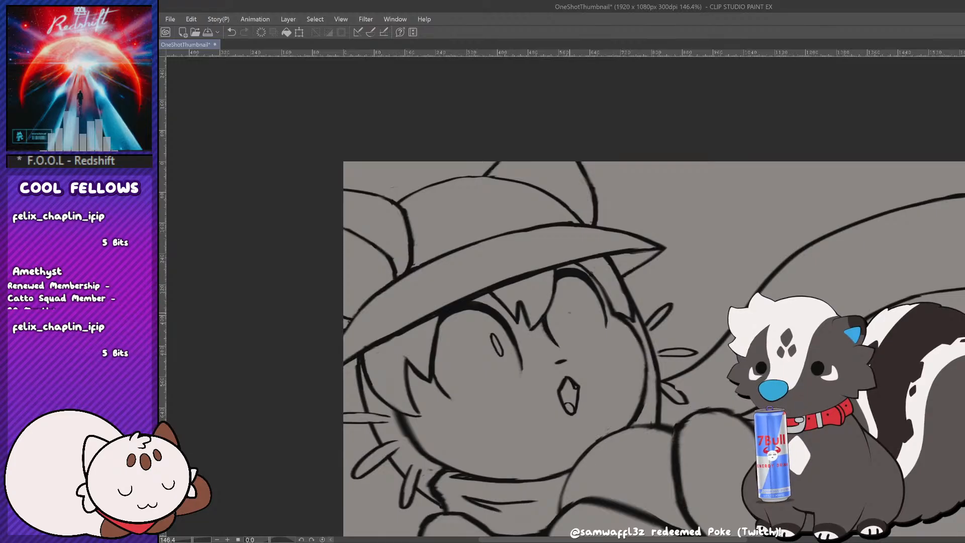
pyautogui.hotkey('ctrl', 'z')
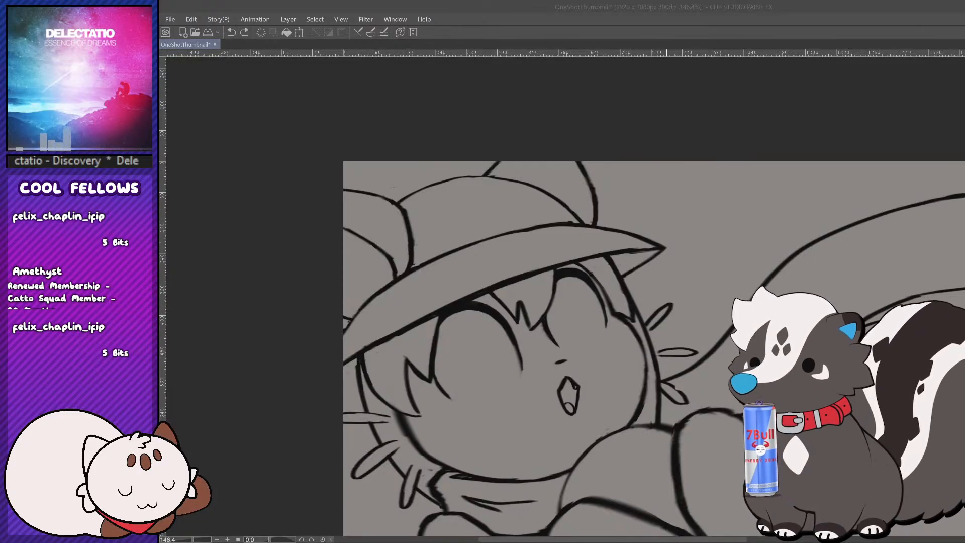
pyautogui.click(666, 166)
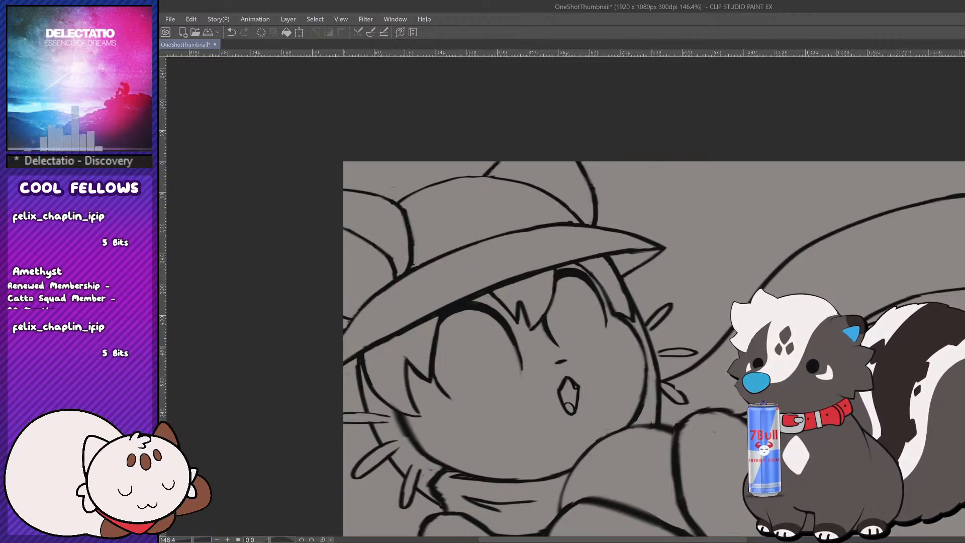
# Step: Draw a small, narrow upright oval pupil outline in each of the character's eyes
pyautogui.moveTo(729, 442); pyautogui.dragTo(720, 475)
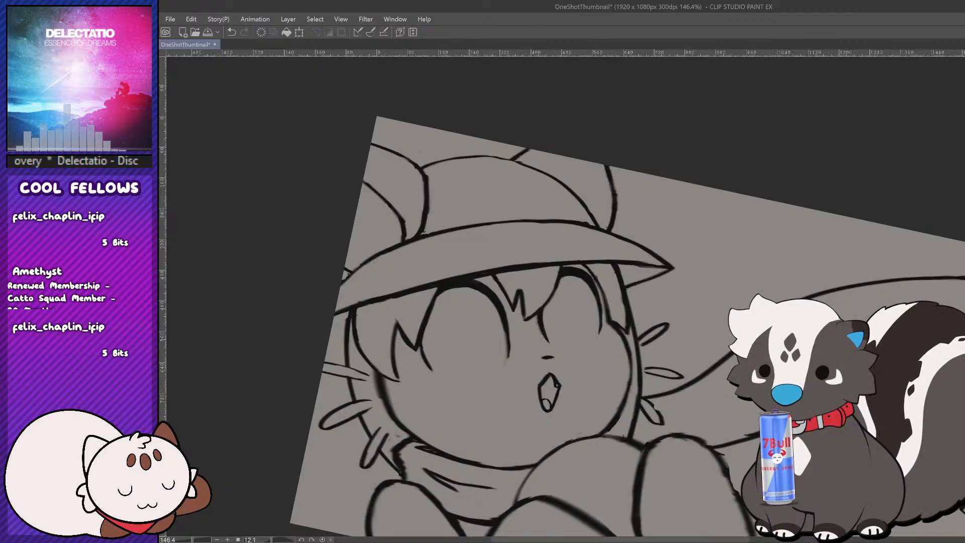
pyautogui.moveTo(484, 320)
pyautogui.mouseDown()
pyautogui.moveTo(489, 338)
pyautogui.moveTo(488, 317)
pyautogui.mouseUp()
pyautogui.hotkey('ctrl', 'z')
pyautogui.moveTo(556, 307); pyautogui.dragTo(557, 316)
pyautogui.hotkey('ctrl', 'z')
pyautogui.scroll(-10, 606, 333)
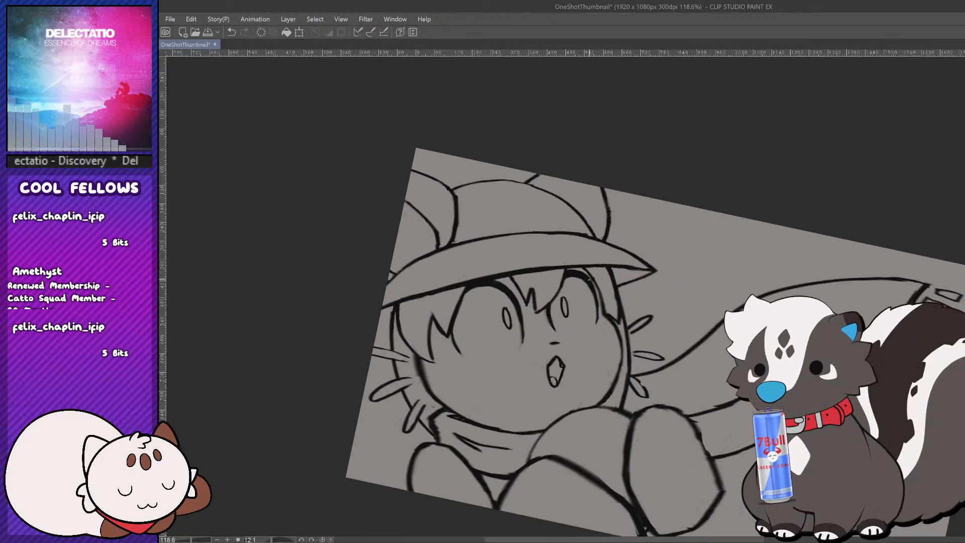
pyautogui.scroll(10, 599, 335)
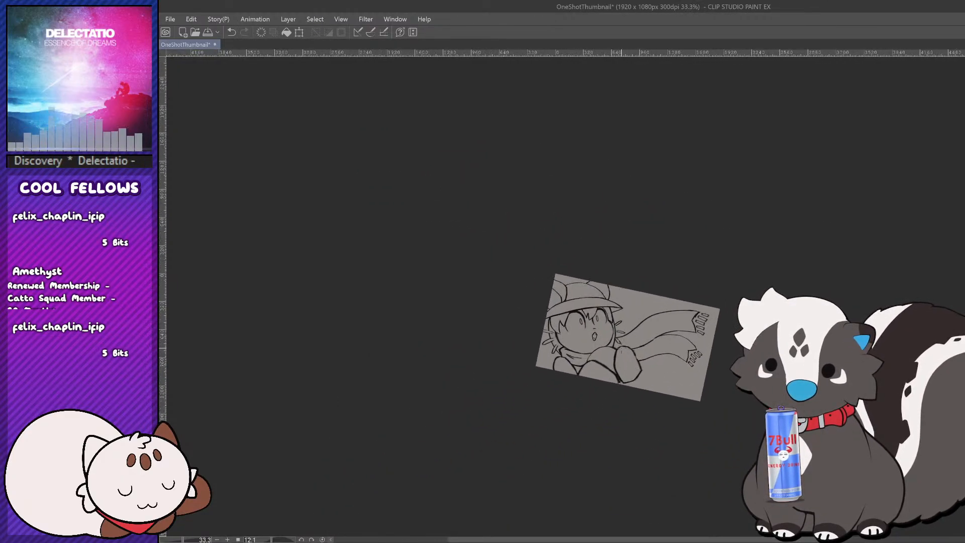
pyautogui.scroll(1, 606, 310)
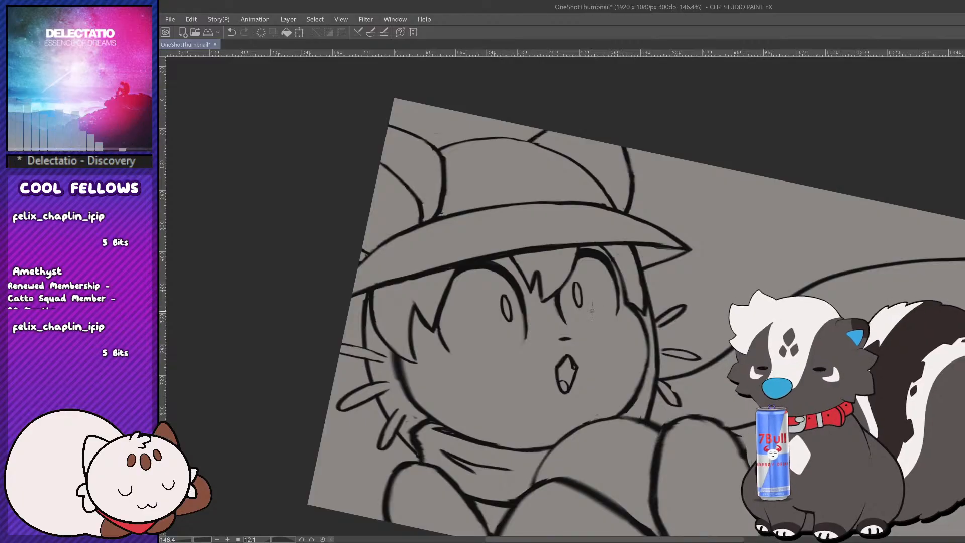
# Step: Lasso the pupil in the character's eye nearer the brim tip, narrow it with a transform, and deselect
pyautogui.moveTo(586, 277); pyautogui.dragTo(586, 278)
pyautogui.hotkey('ctrl', 't')
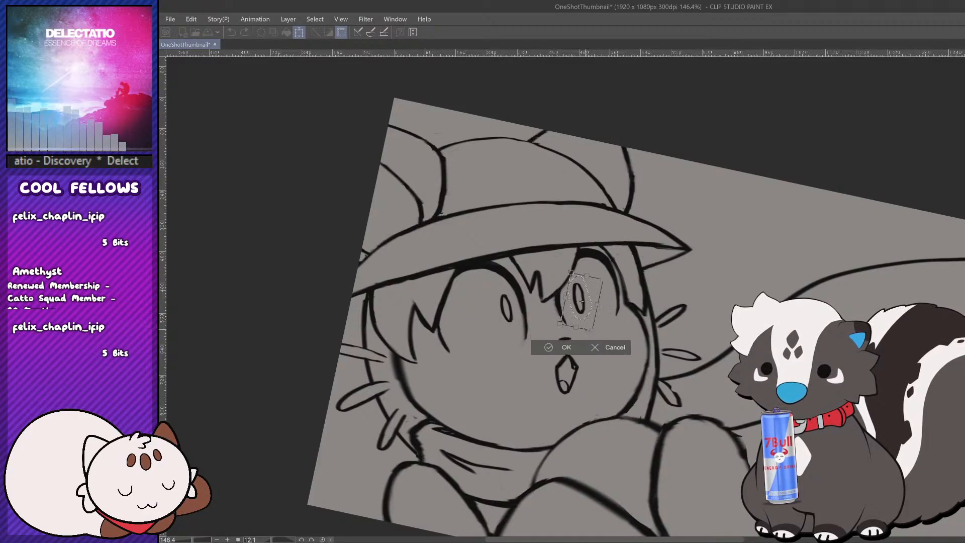
pyautogui.moveTo(592, 331)
pyautogui.mouseDown()
pyautogui.moveTo(589, 322)
pyautogui.moveTo(563, 324)
pyautogui.moveTo(581, 315)
pyautogui.mouseUp()
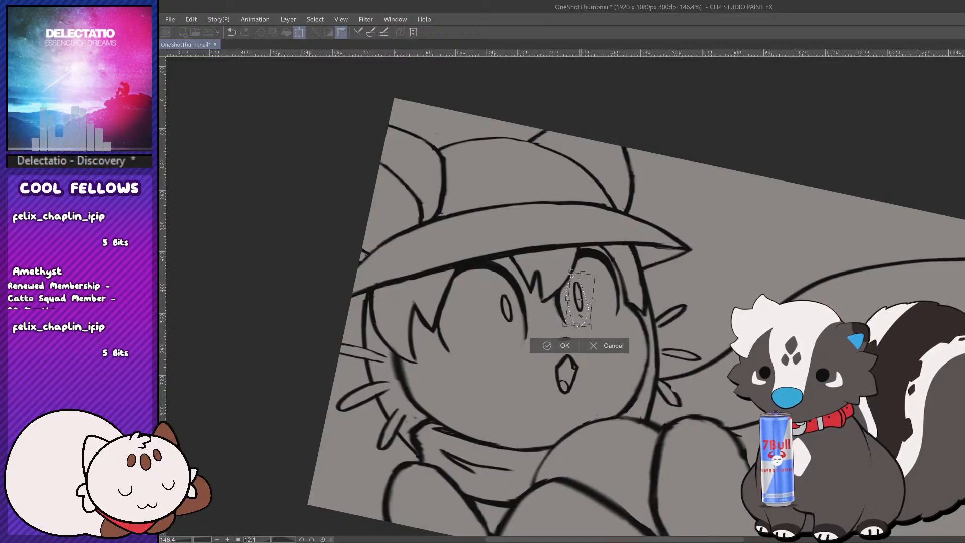
pyautogui.press('Return')
pyautogui.hotkey('ctrl', 'd')
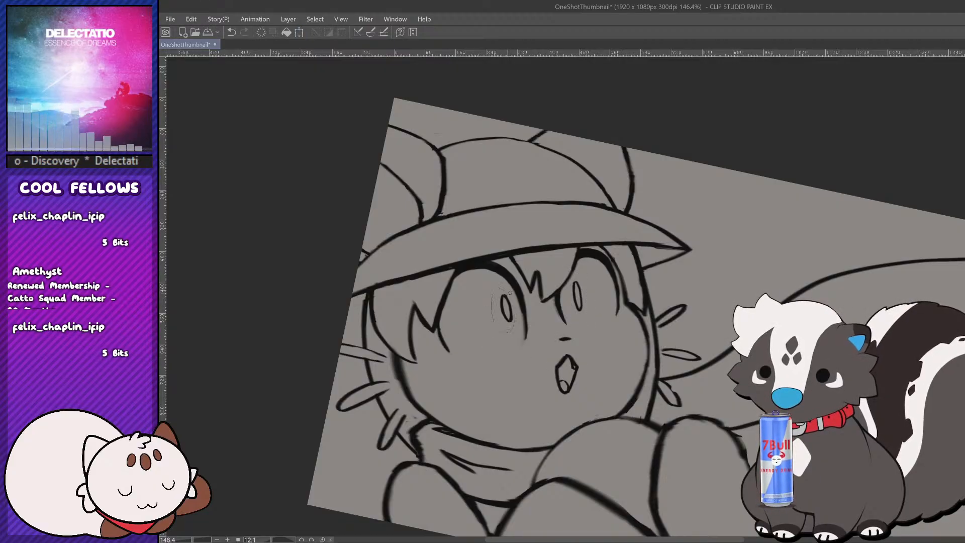
# Step: Try to shrink the pupil in the character's larger eye with a transform
pyautogui.moveTo(509, 293); pyautogui.dragTo(501, 288)
pyautogui.hotkey('ctrl', 't')
pyautogui.moveTo(506, 332)
pyautogui.mouseDown()
pyautogui.moveTo(503, 347)
pyautogui.moveTo(514, 319)
pyautogui.moveTo(501, 336)
pyautogui.moveTo(540, 317)
pyautogui.moveTo(510, 324)
pyautogui.mouseUp()
pyautogui.hotkey('ctrl', 'z')
pyautogui.click(484, 356)
pyautogui.click(414, 355)
# Step: Reset the canvas rotation to 0 and review the proportions of the whole sketch
pyautogui.scroll(-6, 472, 373)
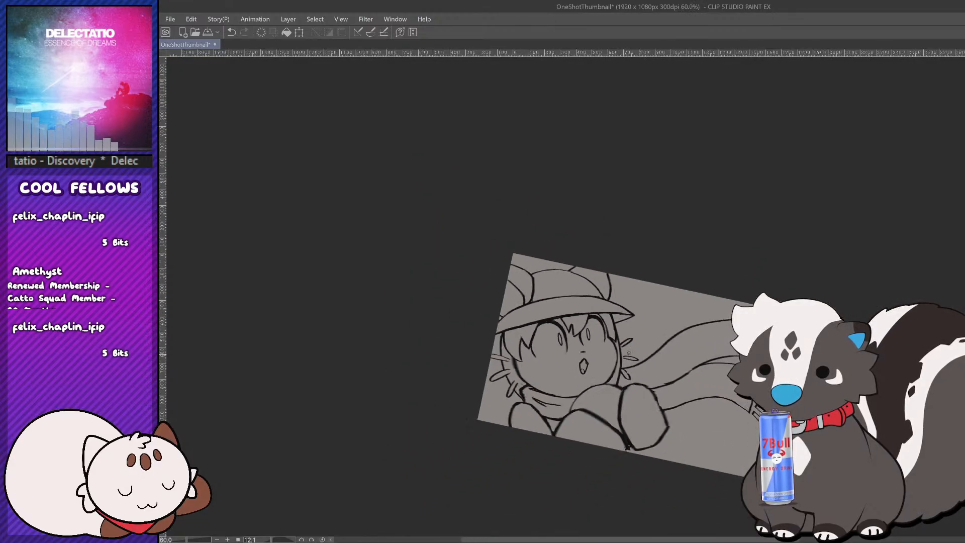
pyautogui.scroll(-4, 683, 370)
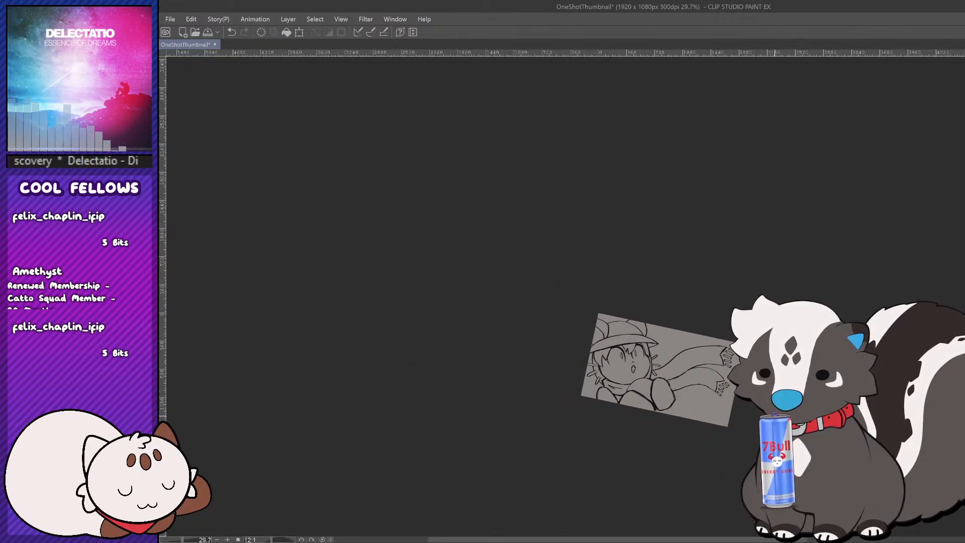
pyautogui.moveTo(775, 415); pyautogui.dragTo(779, 363)
pyautogui.scroll(5, 689, 387)
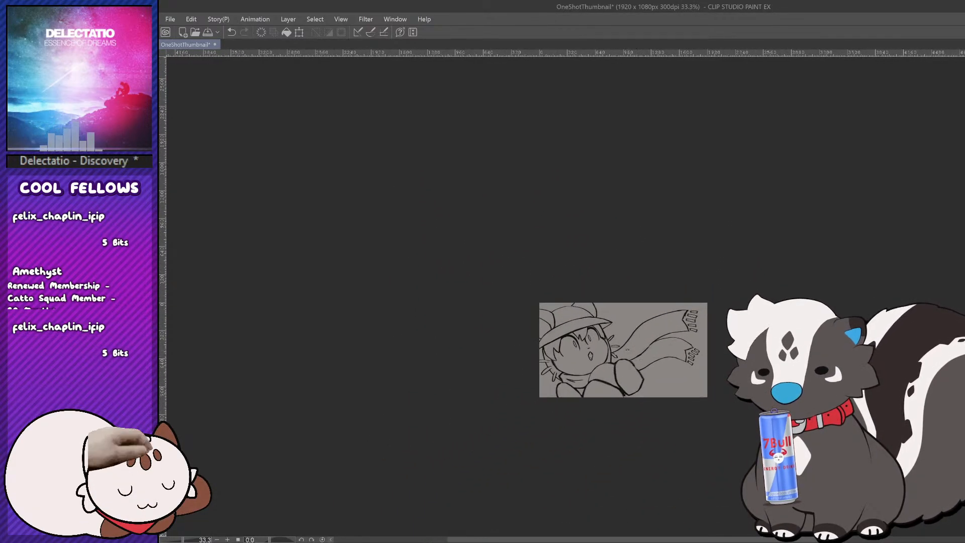
pyautogui.scroll(2, 748, 304)
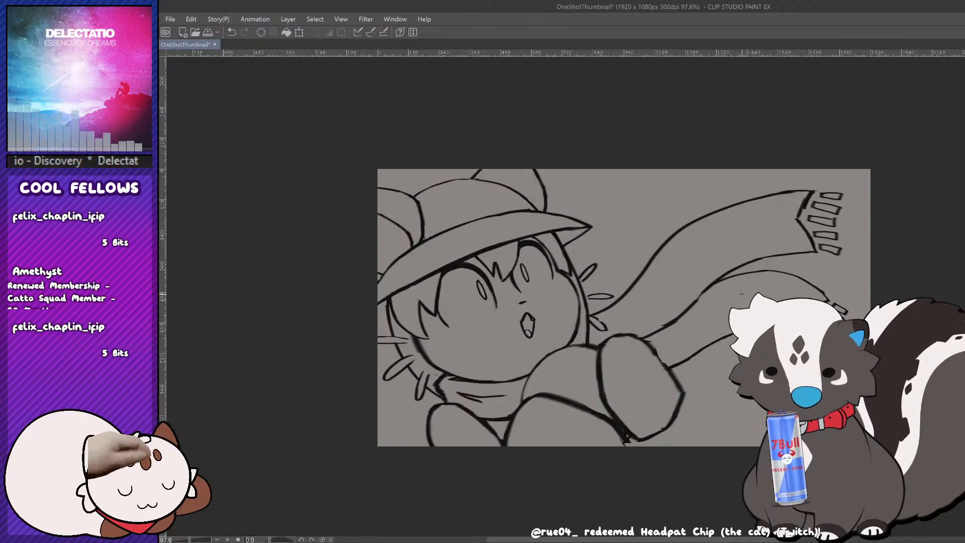
pyautogui.scroll(1, 741, 296)
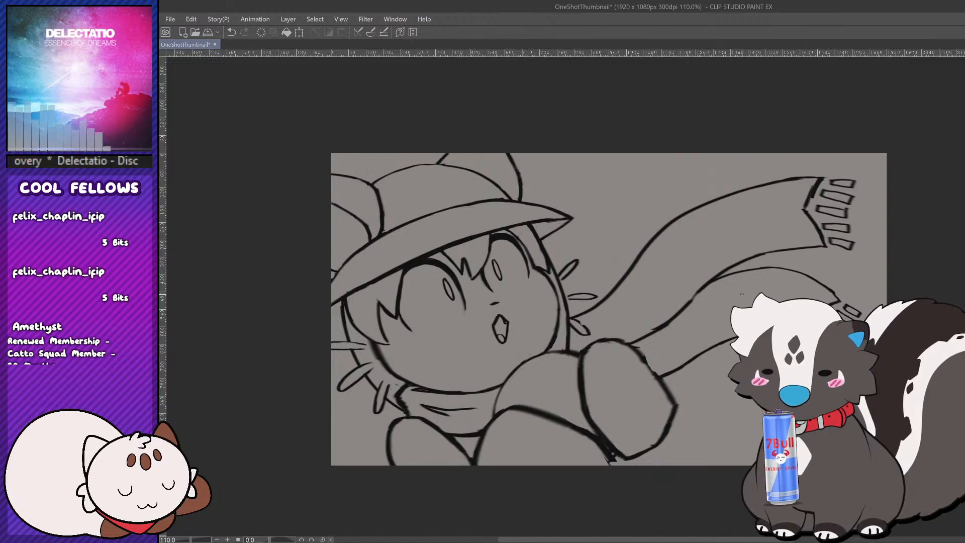
# Step: Lasso the pupil in the eye nearer the brim tip, shift it slightly away from the nose with a transform, and deselect
pyautogui.moveTo(509, 272)
pyautogui.mouseDown()
pyautogui.moveTo(498, 261)
pyautogui.moveTo(544, 262)
pyautogui.mouseUp()
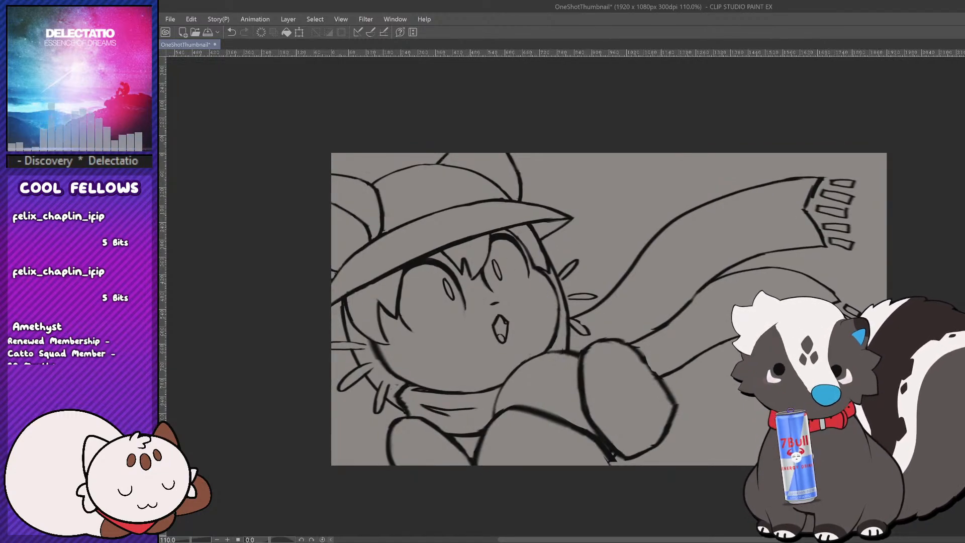
pyautogui.scroll(-1, 508, 286)
pyautogui.scroll(3, 581, 277)
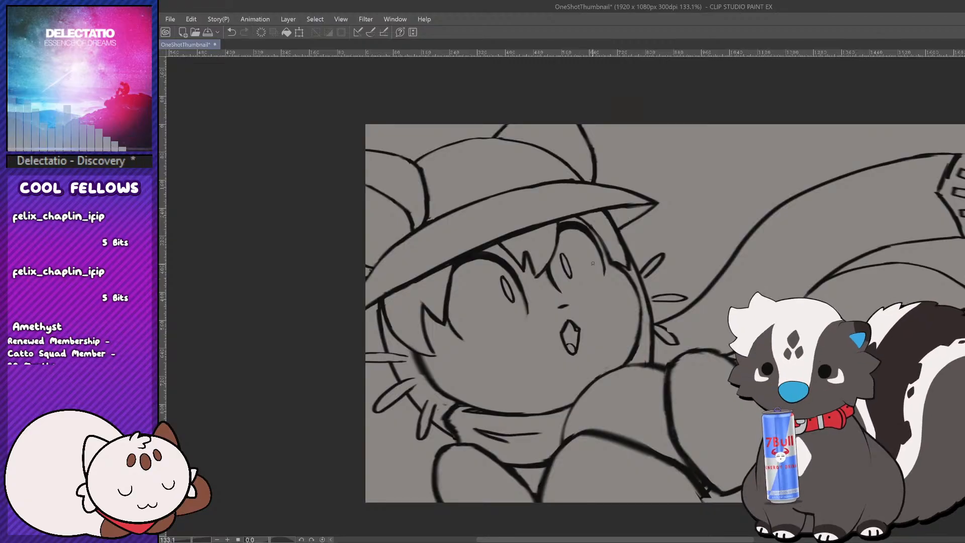
pyautogui.moveTo(567, 243); pyautogui.dragTo(586, 279)
pyautogui.click(614, 302)
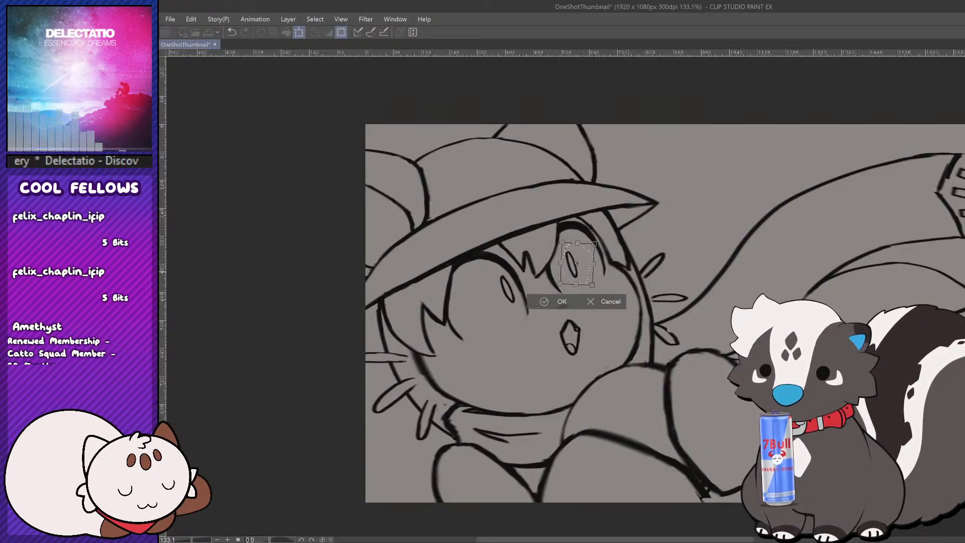
pyautogui.click(553, 302)
pyautogui.click(486, 300)
pyautogui.scroll(-6, 485, 300)
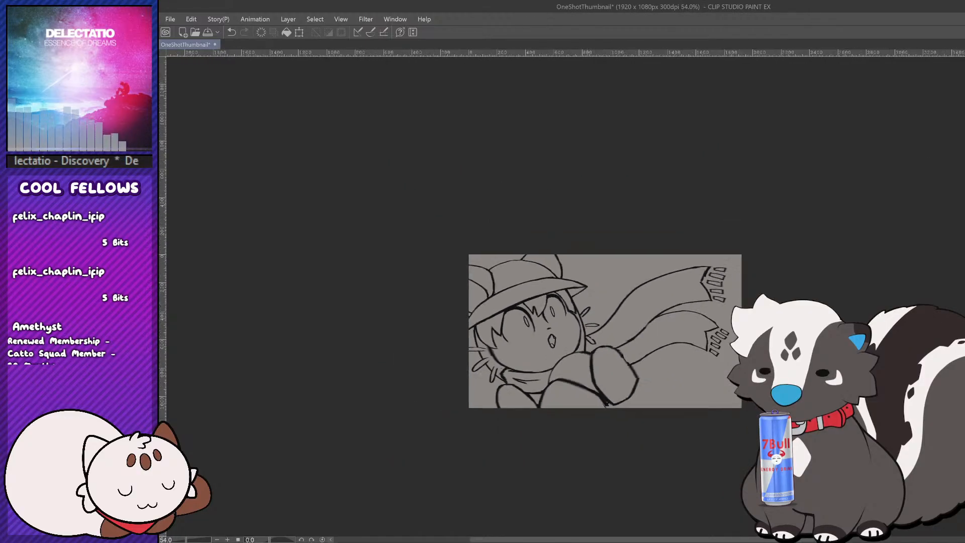
pyautogui.scroll(-5, 643, 460)
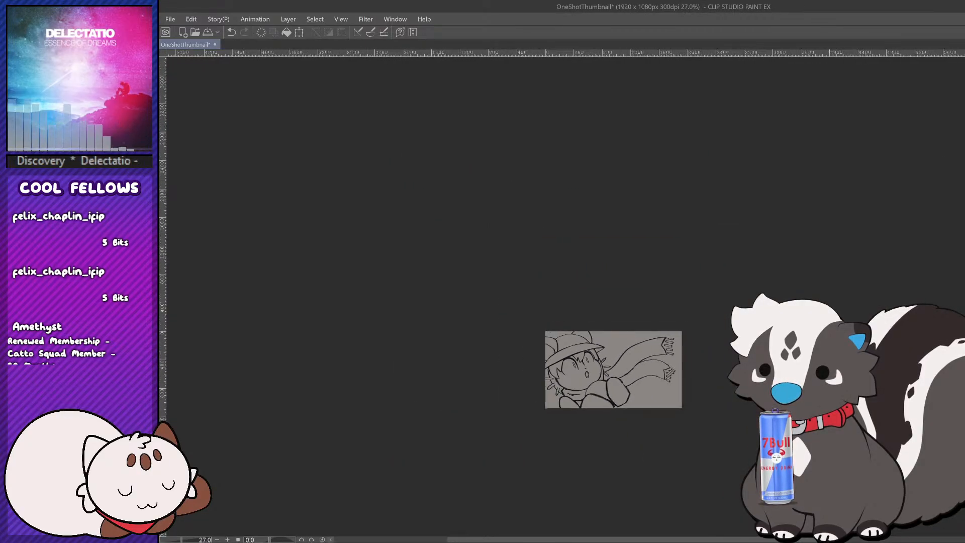
# Step: Lasso the pupil in the larger eye and nudge it slightly down and outward with a transform
pyautogui.scroll(3, 665, 408)
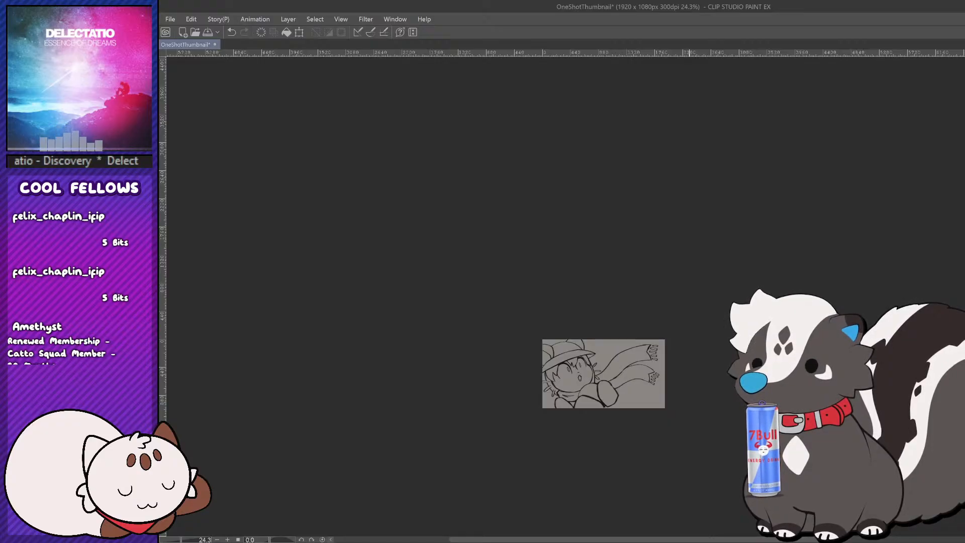
pyautogui.scroll(4, 666, 408)
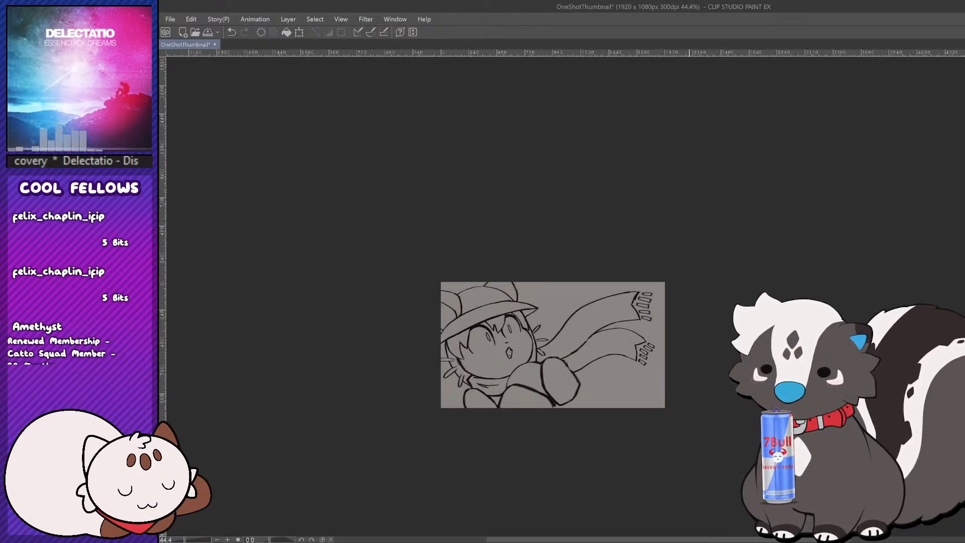
pyautogui.scroll(1, 665, 408)
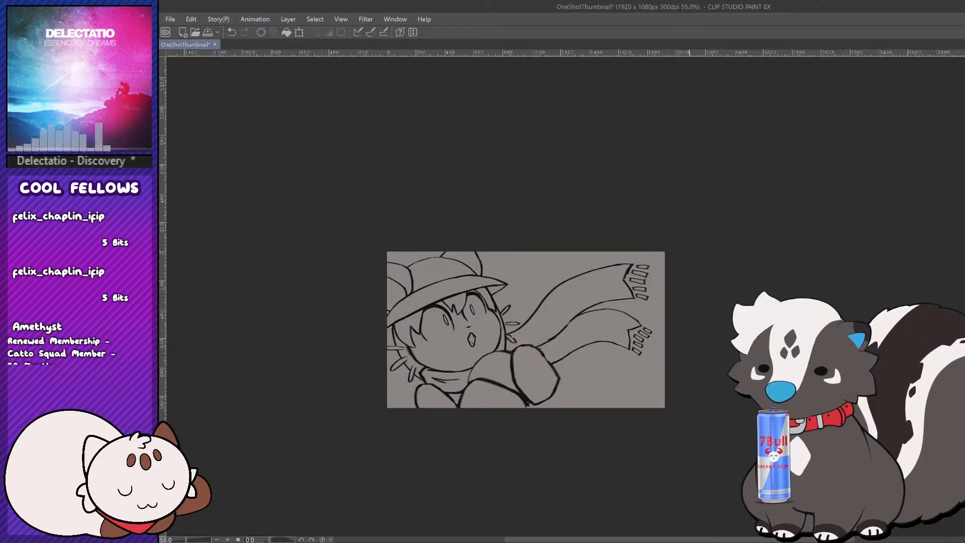
pyautogui.scroll(3, 566, 373)
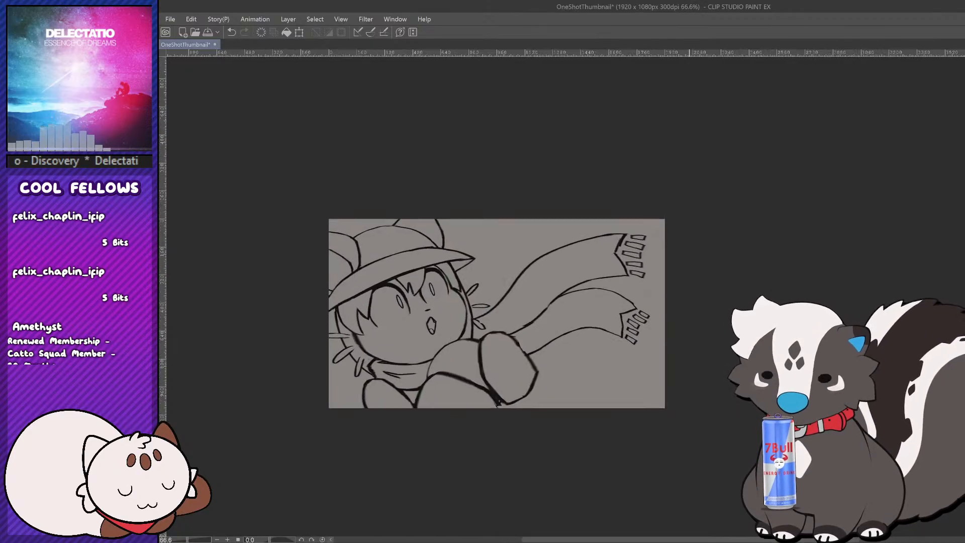
pyautogui.moveTo(357, 275)
pyautogui.mouseDown()
pyautogui.moveTo(342, 265)
pyautogui.moveTo(350, 285)
pyautogui.mouseUp()
pyautogui.click(391, 316)
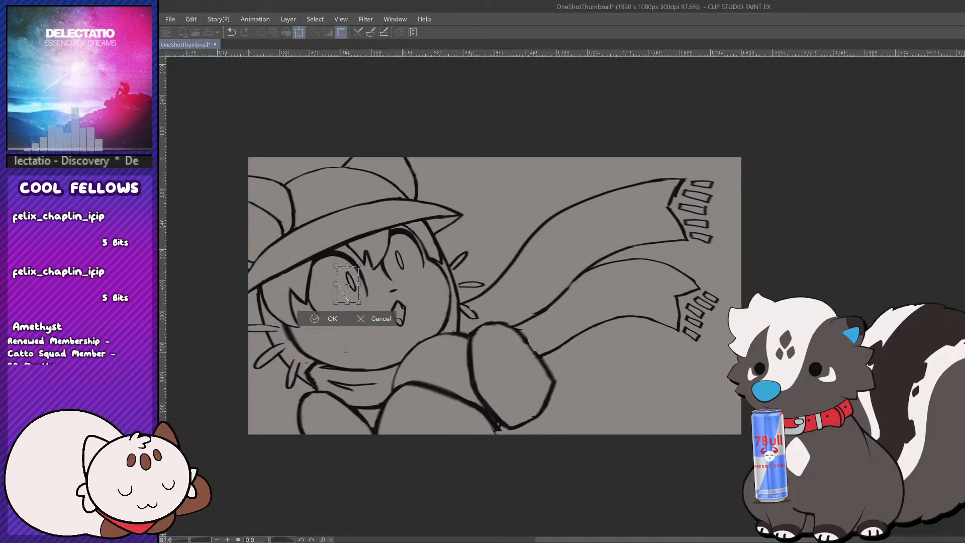
pyautogui.click(315, 319)
pyautogui.scroll(-3, 438, 419)
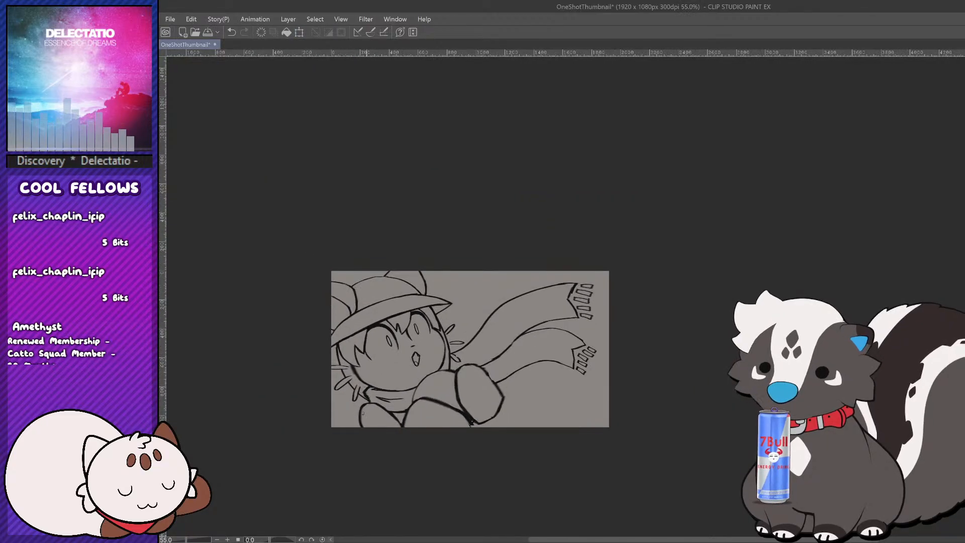
# Step: Lower the opacity of the rough sketch so it serves as a faint guide for inking
pyautogui.scroll(1, 471, 421)
pyautogui.moveTo(539, 539); pyautogui.dragTo(513, 540)
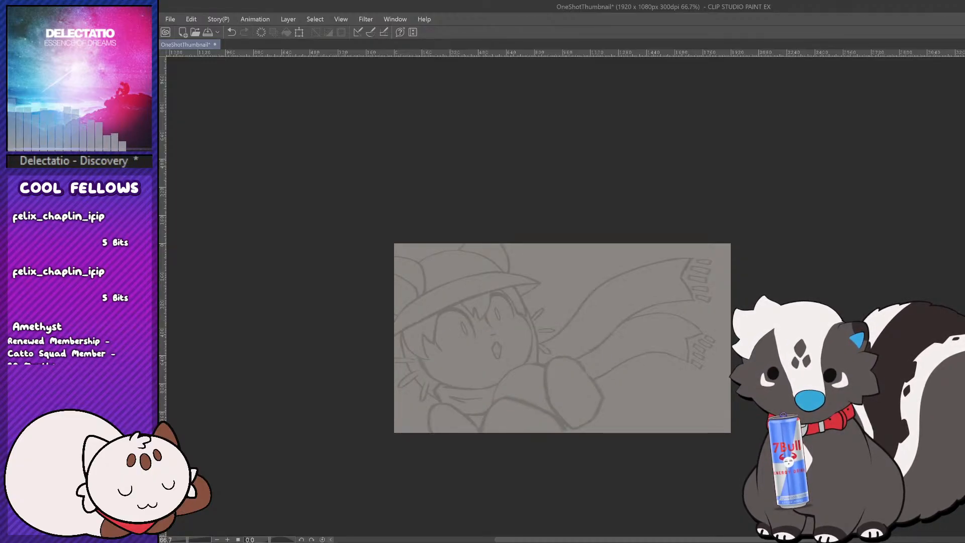
pyautogui.moveTo(413, 373); pyautogui.dragTo(460, 326)
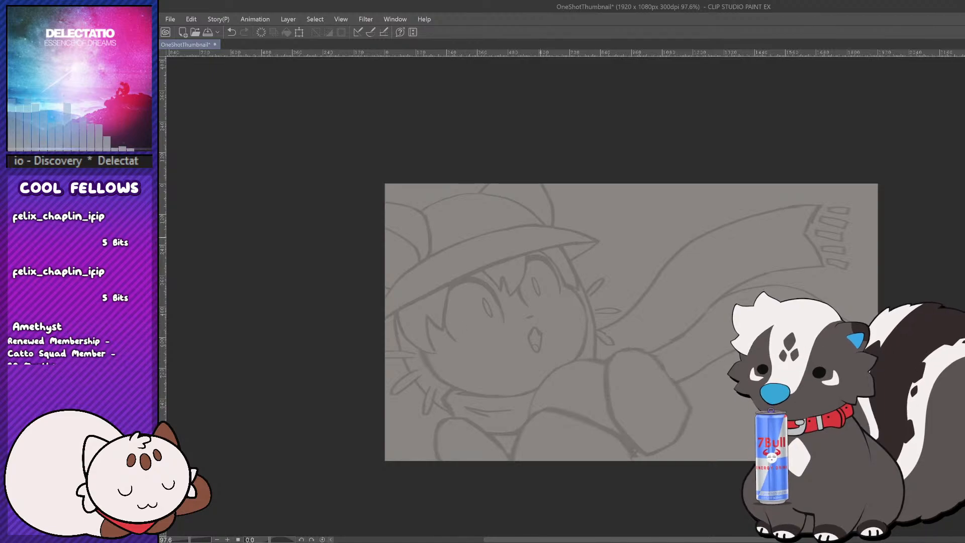
# Step: Try a curved pen stroke across the faded face and undo it
pyautogui.moveTo(563, 215); pyautogui.dragTo(586, 352)
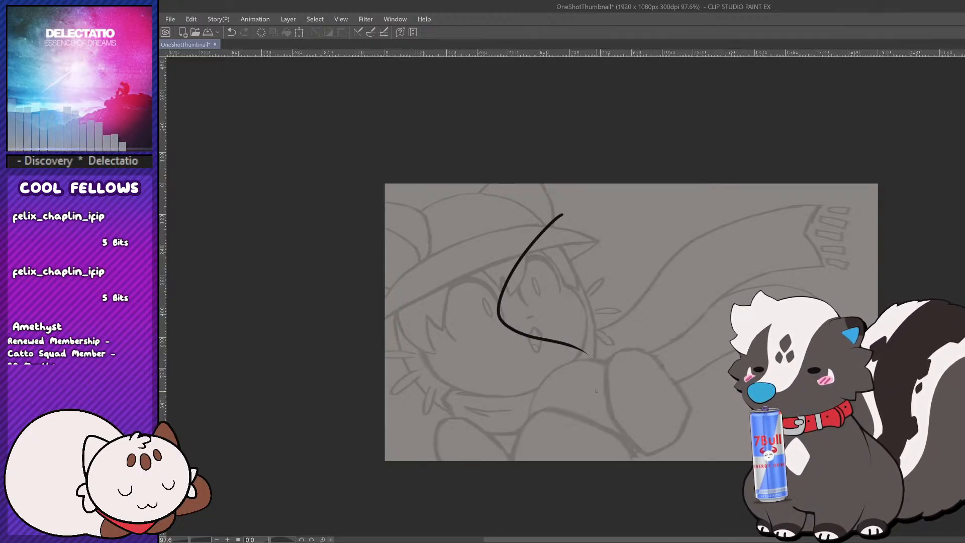
pyautogui.scroll(1, 596, 391)
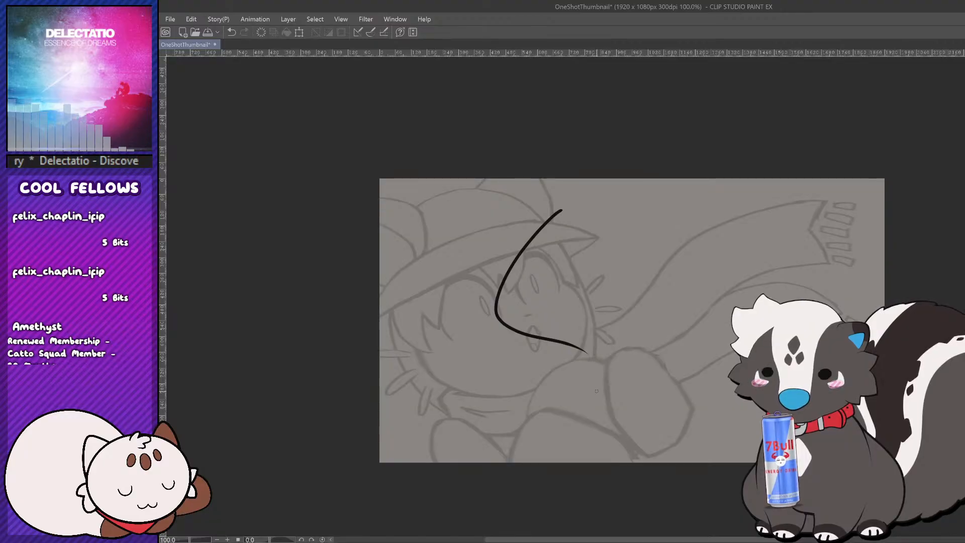
pyautogui.hotkey('ctrl', 'z')
# Step: Try to ink the arc of the hat's crown in one stroke over the faded sketch
pyautogui.moveTo(400, 216)
pyautogui.mouseDown()
pyautogui.moveTo(463, 181)
pyautogui.moveTo(541, 233)
pyautogui.mouseUp()
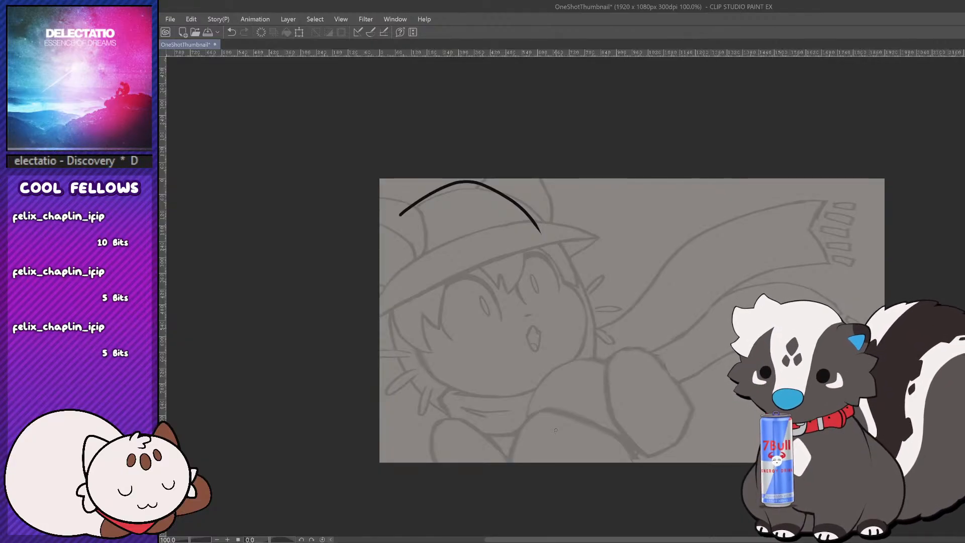
pyautogui.moveTo(665, 540); pyautogui.dragTo(674, 540)
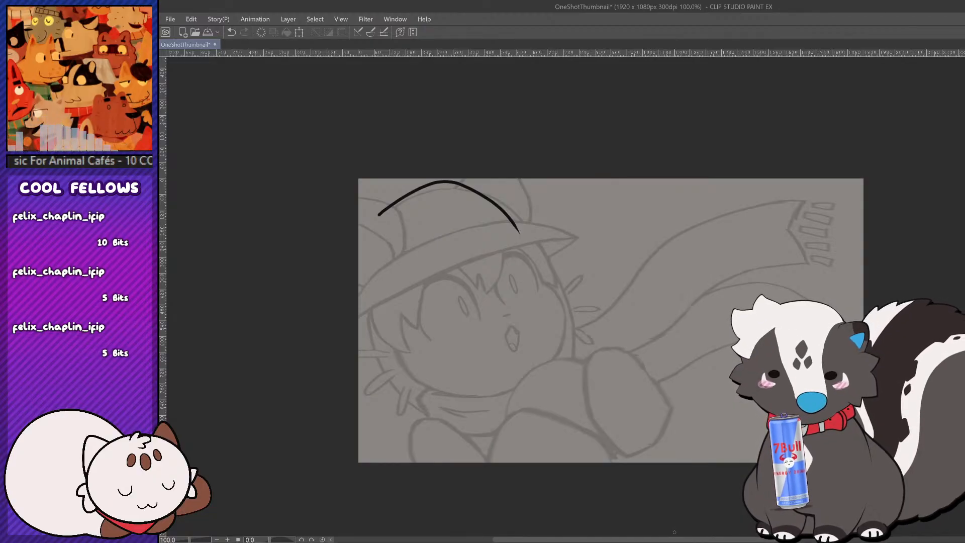
pyautogui.hotkey('ctrl', 'z')
pyautogui.moveTo(380, 214); pyautogui.dragTo(458, 190)
pyautogui.hotkey('ctrl', 'z')
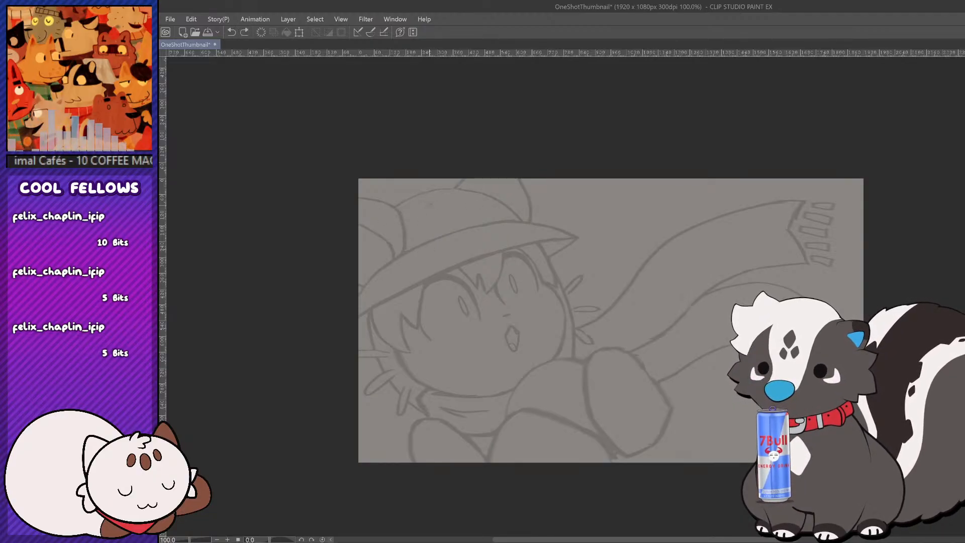
# Step: Try to ink the hat crown as two overlapping arcs, one rising to its peak and one descending to the brim
pyautogui.moveTo(382, 214)
pyautogui.mouseDown()
pyautogui.moveTo(471, 186)
pyautogui.moveTo(522, 234)
pyautogui.mouseUp()
pyautogui.hotkey('ctrl', 'z')
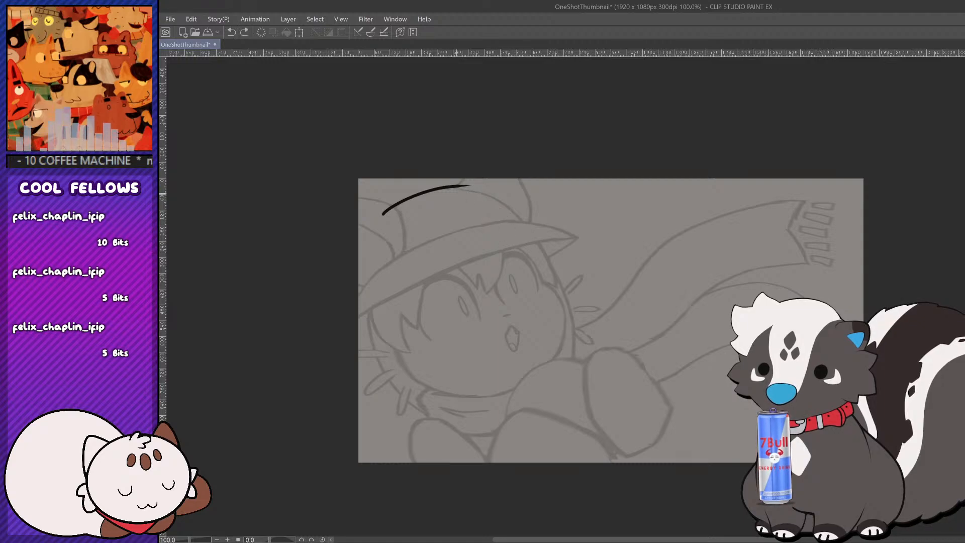
pyautogui.moveTo(432, 184); pyautogui.dragTo(541, 240)
pyautogui.hotkey('ctrl', 'z')
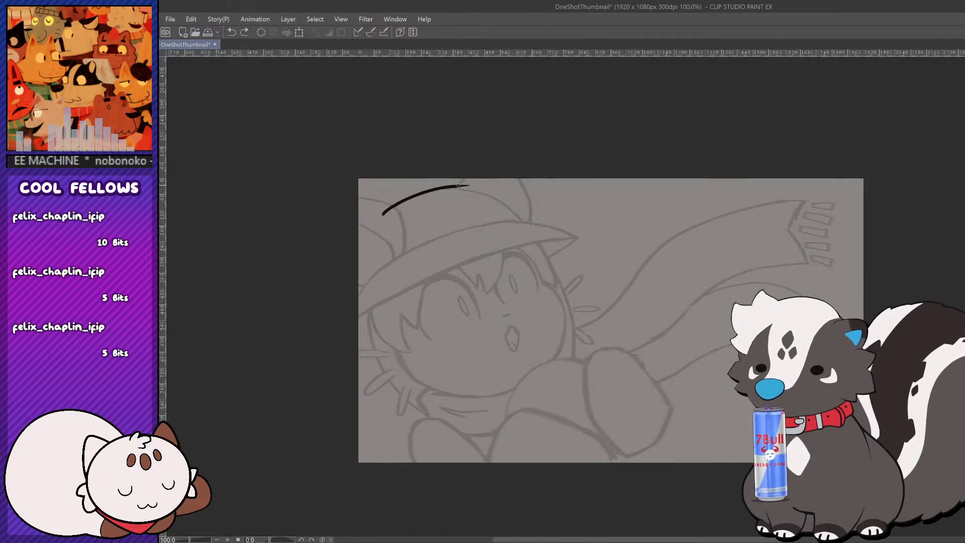
pyautogui.moveTo(431, 185); pyautogui.dragTo(520, 235)
pyautogui.hotkey('ctrl', 'z')
pyautogui.moveTo(421, 183); pyautogui.dragTo(540, 245)
pyautogui.hotkey('ctrl', 'z')
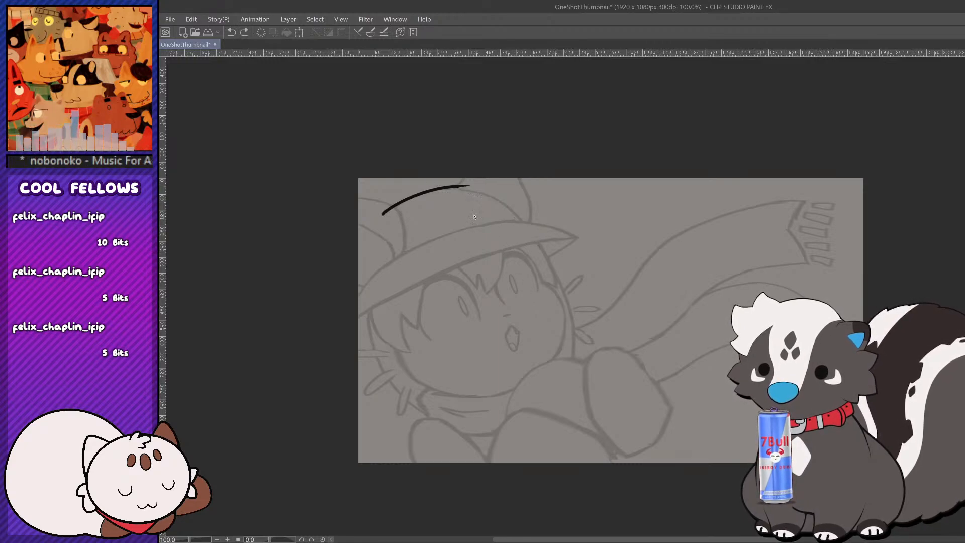
pyautogui.moveTo(425, 184); pyautogui.dragTo(536, 239)
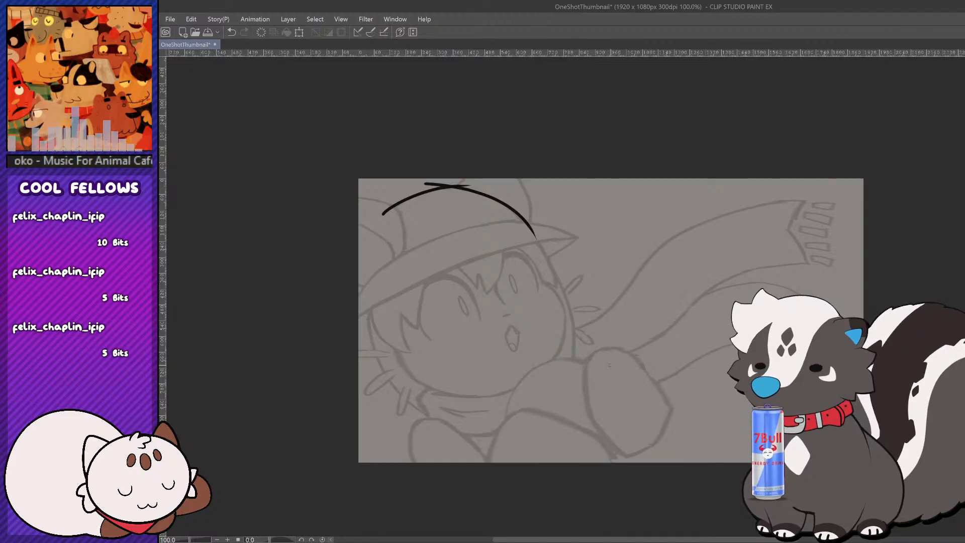
# Step: Undo both inked arcs of the hat crown
pyautogui.scroll(-1, 610, 365)
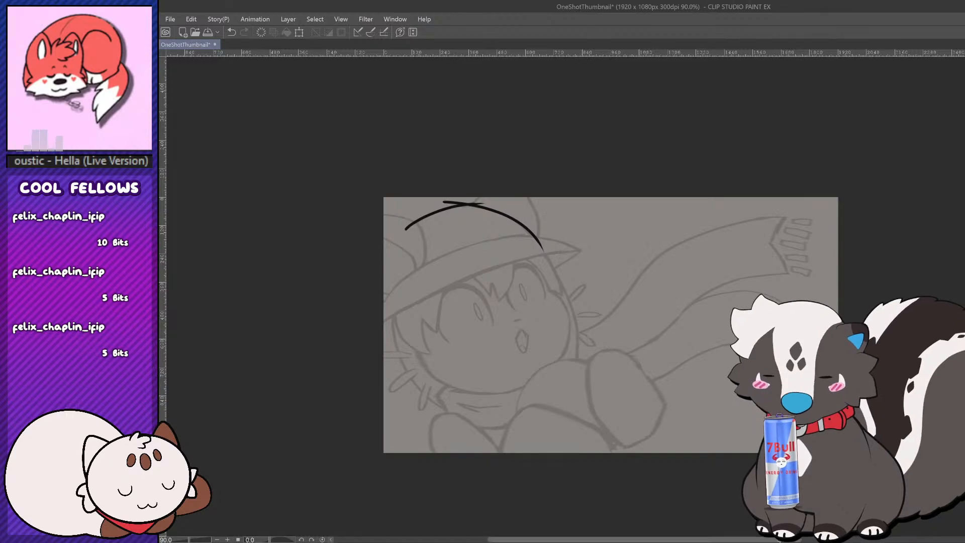
pyautogui.moveTo(644, 540); pyautogui.dragTo(619, 539)
pyautogui.scroll(1, 621, 327)
pyautogui.hotkey('ctrl', 'z')
pyautogui.hotkey('ctrl', 'z')
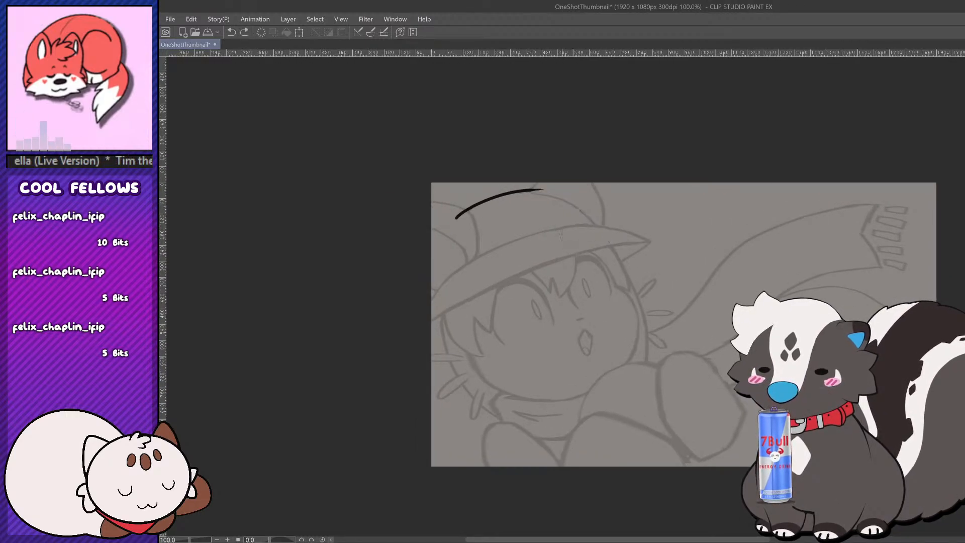
# Step: Try to ink the upper edge of the hat brim with one long curve, undoing each attempt
pyautogui.moveTo(437, 285); pyautogui.dragTo(619, 227)
pyautogui.hotkey('ctrl', 'z')
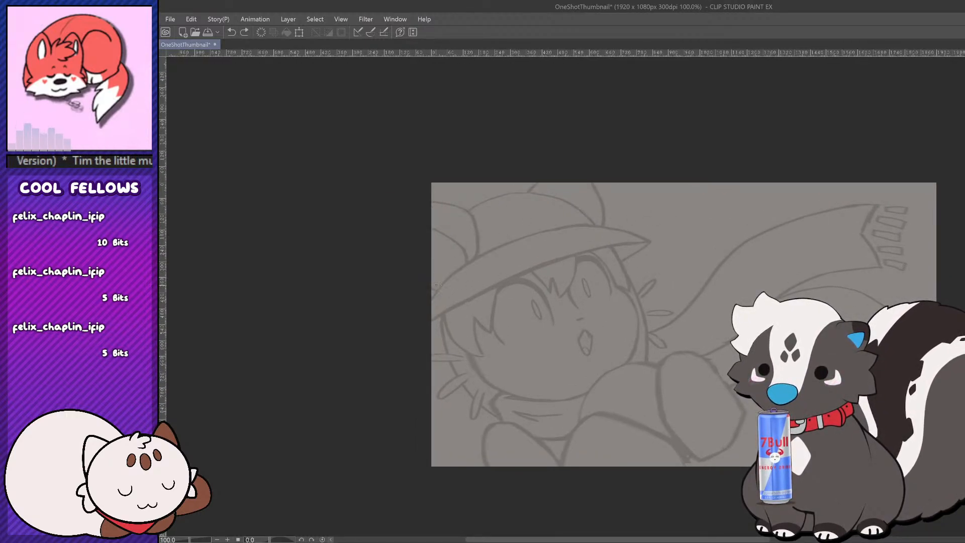
pyautogui.moveTo(435, 285)
pyautogui.mouseDown()
pyautogui.moveTo(516, 250)
pyautogui.moveTo(637, 222)
pyautogui.mouseUp()
pyautogui.hotkey('ctrl', 'z')
pyautogui.moveTo(435, 285); pyautogui.dragTo(652, 216)
pyautogui.hotkey('ctrl', 'z')
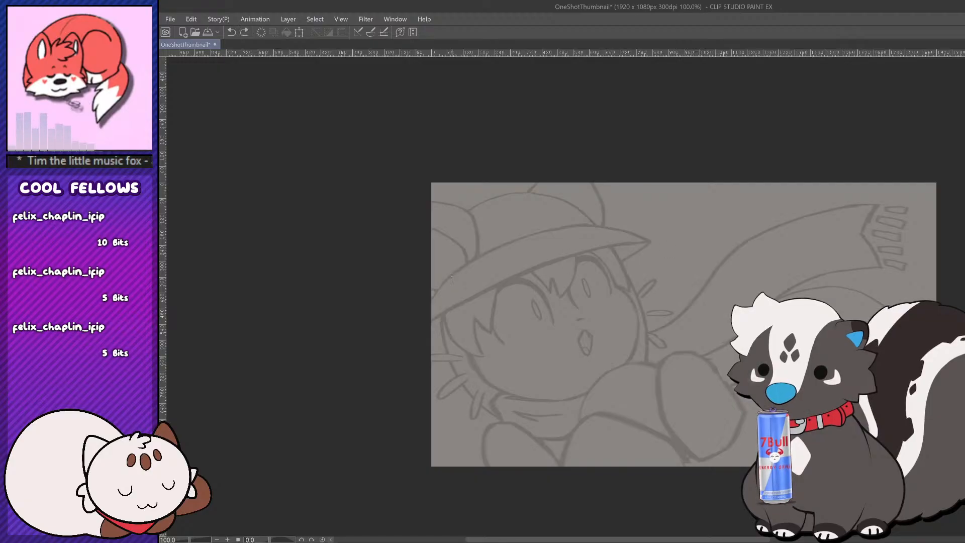
pyautogui.moveTo(435, 284); pyautogui.dragTo(634, 226)
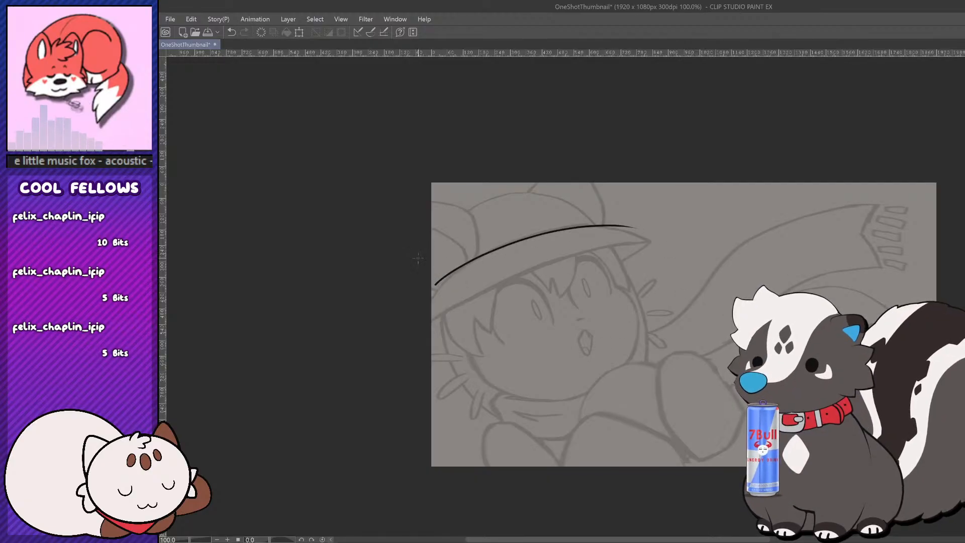
pyautogui.scroll(2, 418, 259)
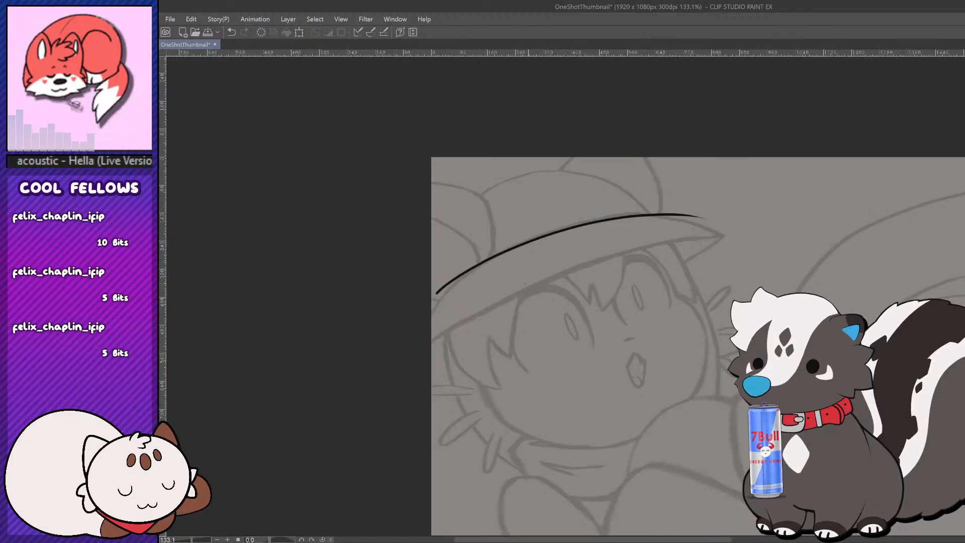
pyautogui.scroll(-3, 534, 306)
pyautogui.scroll(2, 662, 327)
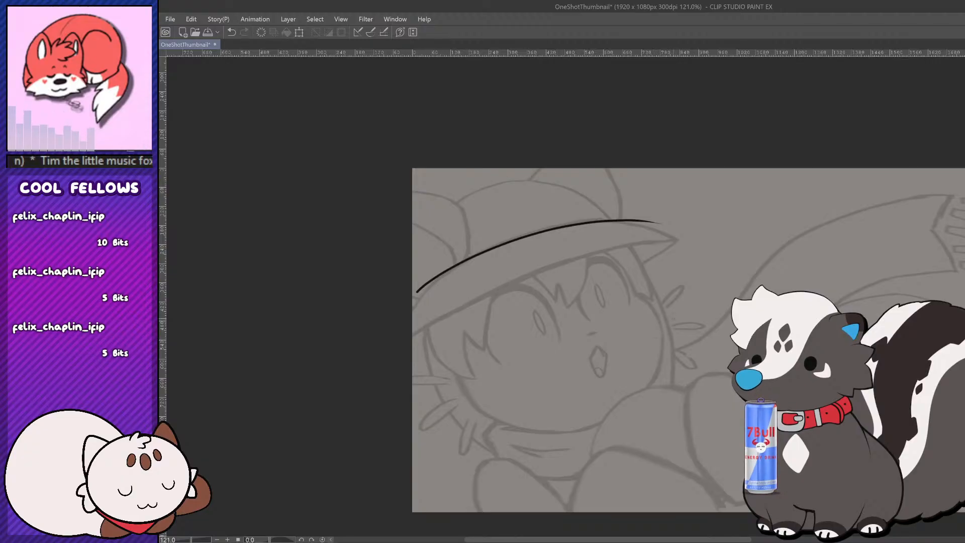
pyautogui.hotkey('ctrl', 'z')
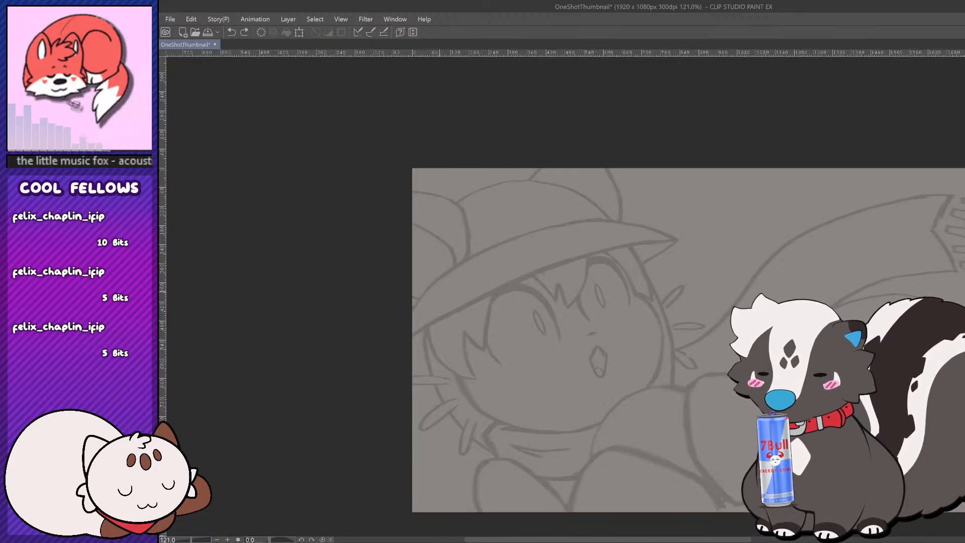
# Step: Retry the brim's upper-edge curve at a closer view, comparing attempts with undo and redo
pyautogui.moveTo(416, 294); pyautogui.dragTo(655, 221)
pyautogui.hotkey('ctrl', 'z')
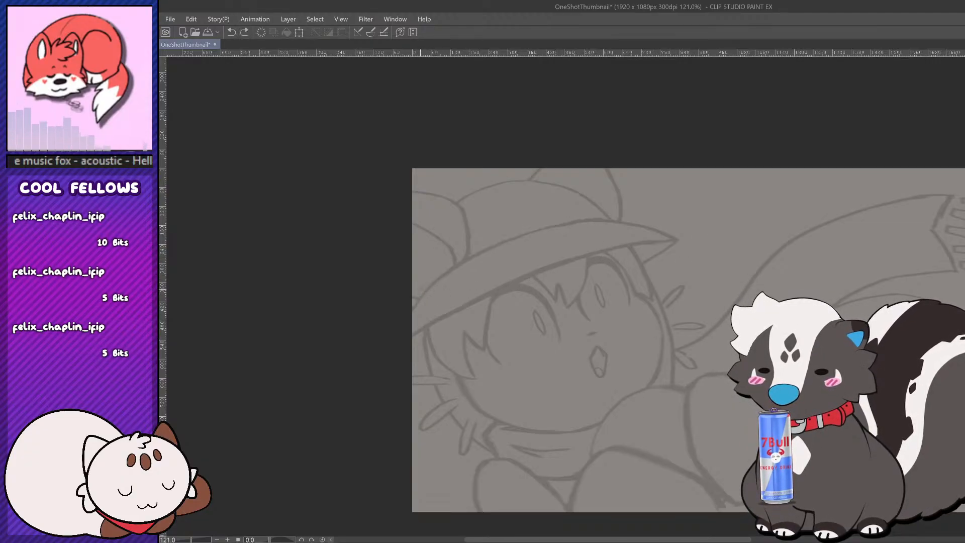
pyautogui.moveTo(418, 292); pyautogui.dragTo(683, 219)
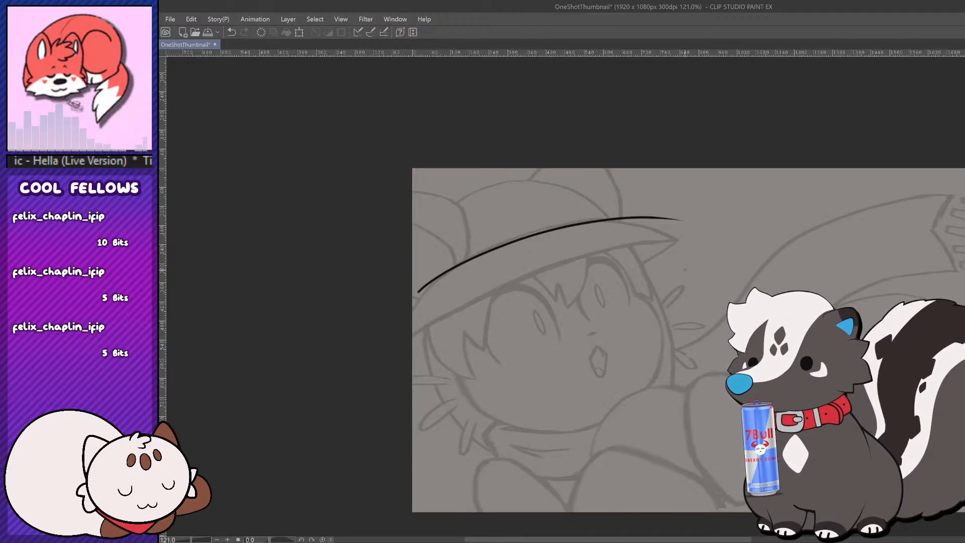
pyautogui.hotkey('ctrl', 'z')
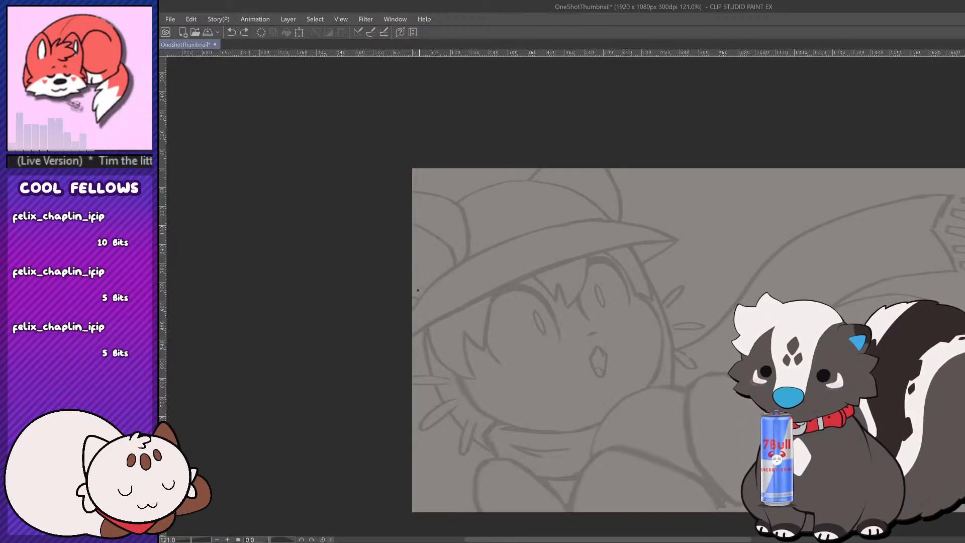
pyautogui.hotkey('ctrl', 'y')
pyautogui.hotkey('ctrl', 'z')
pyautogui.hotkey('ctrl', 'y')
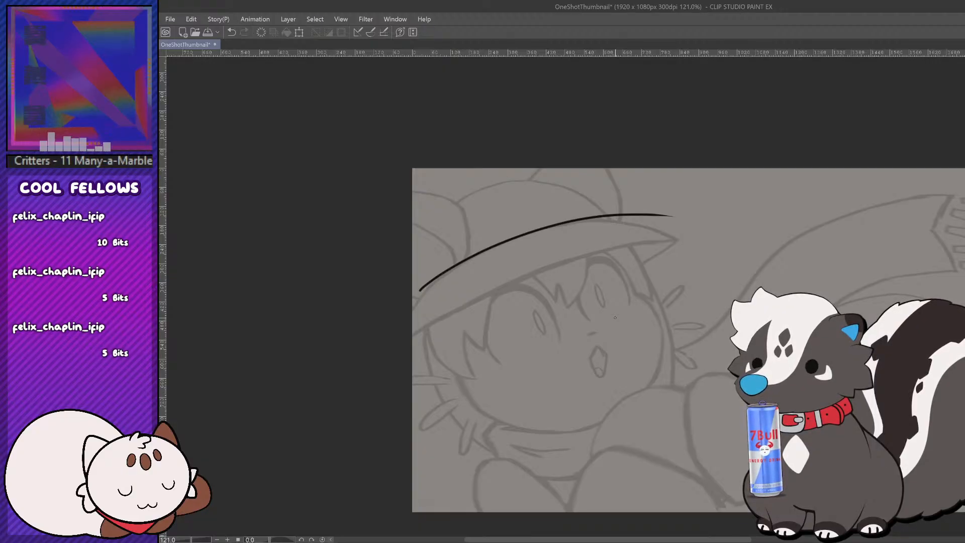
pyautogui.hotkey('ctrl', 'z')
# Step: Ink the hat brim's upper edge with one smooth tapering curve from the canvas edge to beyond the brim tip
pyautogui.moveTo(420, 290)
pyautogui.mouseDown()
pyautogui.moveTo(460, 264)
pyautogui.moveTo(673, 217)
pyautogui.mouseUp()
pyautogui.hotkey('ctrl', 'z')
pyautogui.hotkey('ctrl', 'y')
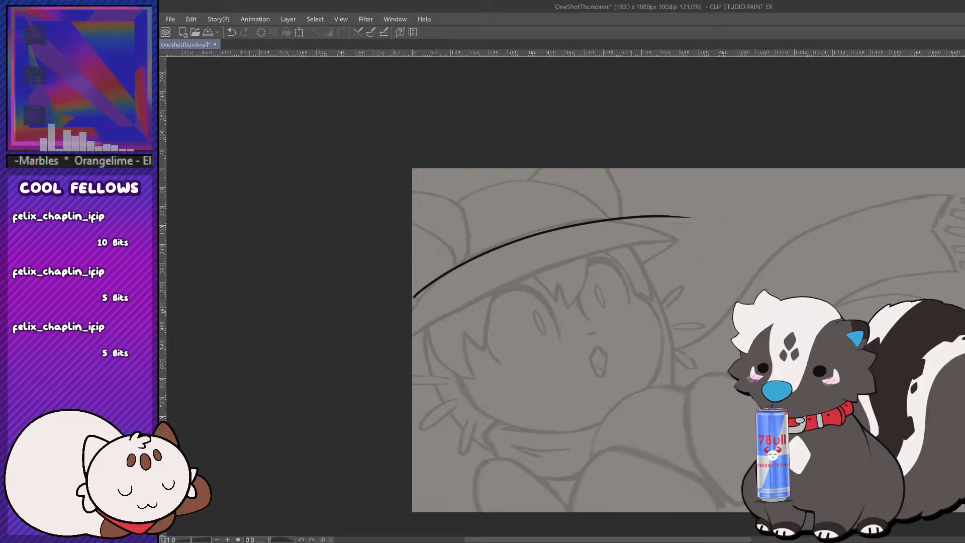
# Step: Redraw the hat brim's upper-edge curve and ink the overlapping bend that carries the brim down to the canvas edge
pyautogui.hotkey('ctrl', 'z')
pyautogui.moveTo(415, 291); pyautogui.dragTo(701, 219)
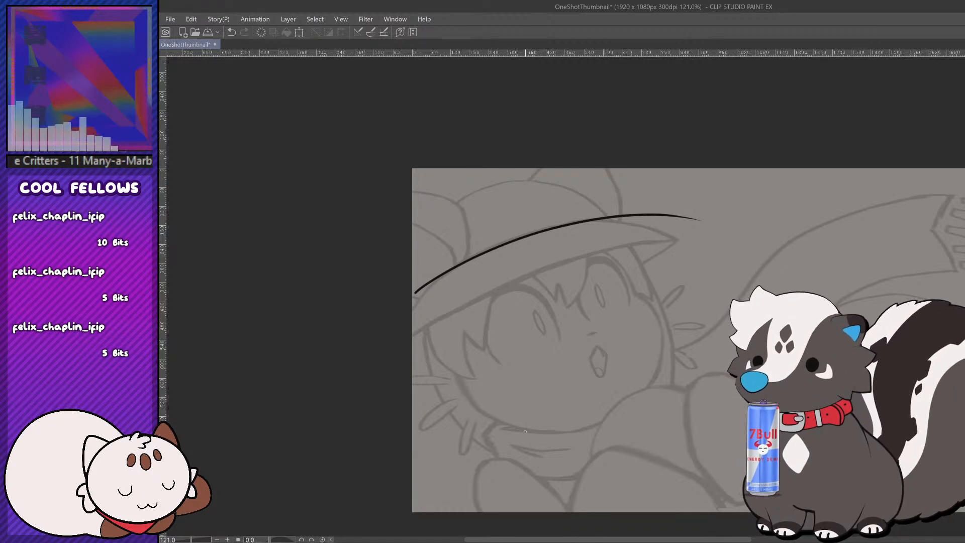
pyautogui.scroll(2, 637, 361)
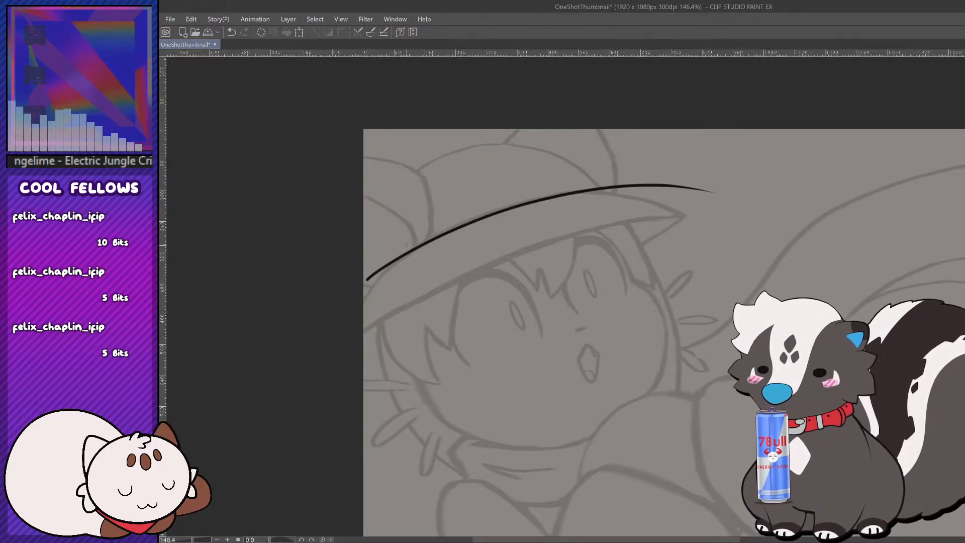
pyautogui.moveTo(406, 246); pyautogui.dragTo(364, 304)
pyautogui.hotkey('ctrl', 'z')
pyautogui.moveTo(411, 245); pyautogui.dragTo(364, 299)
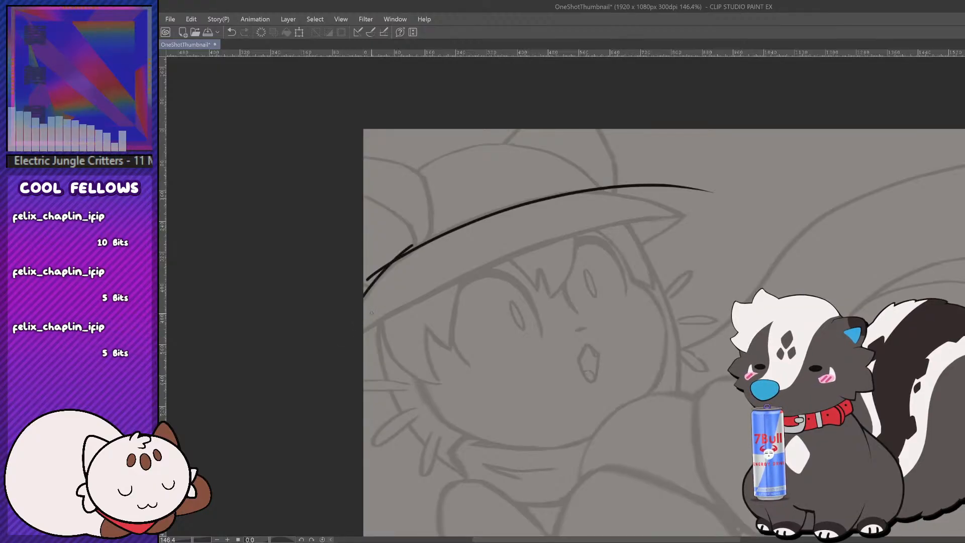
pyautogui.hotkey('ctrl', 'z')
pyautogui.moveTo(435, 226); pyautogui.dragTo(364, 300)
pyautogui.hotkey('ctrl', 'z')
pyautogui.moveTo(453, 220); pyautogui.dragTo(364, 295)
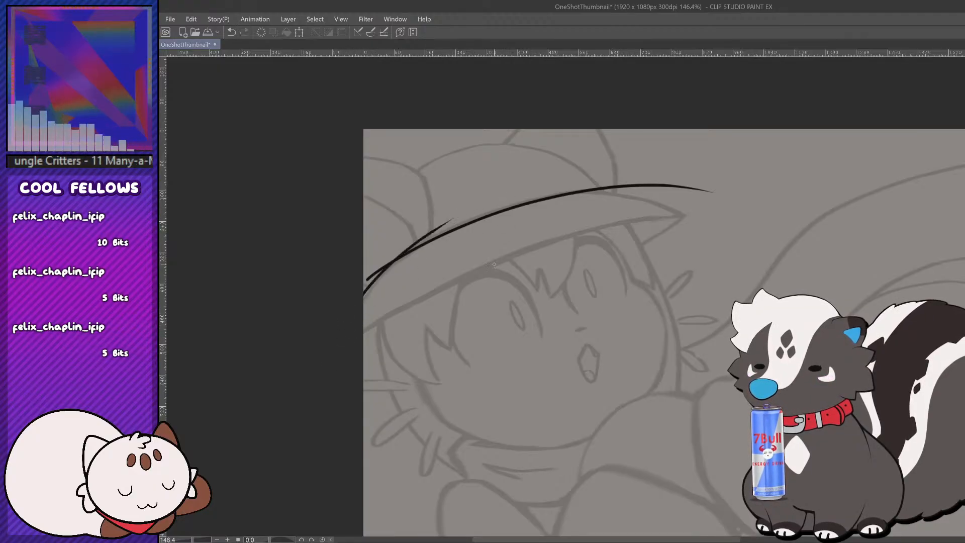
# Step: Ink the hat brim's lower edge with one long tapering curve from the canvas edge to beyond the brim tip, undoing unsatisfactory attempts
pyautogui.moveTo(346, 342)
pyautogui.mouseDown()
pyautogui.moveTo(485, 270)
pyautogui.moveTo(788, 213)
pyautogui.mouseUp()
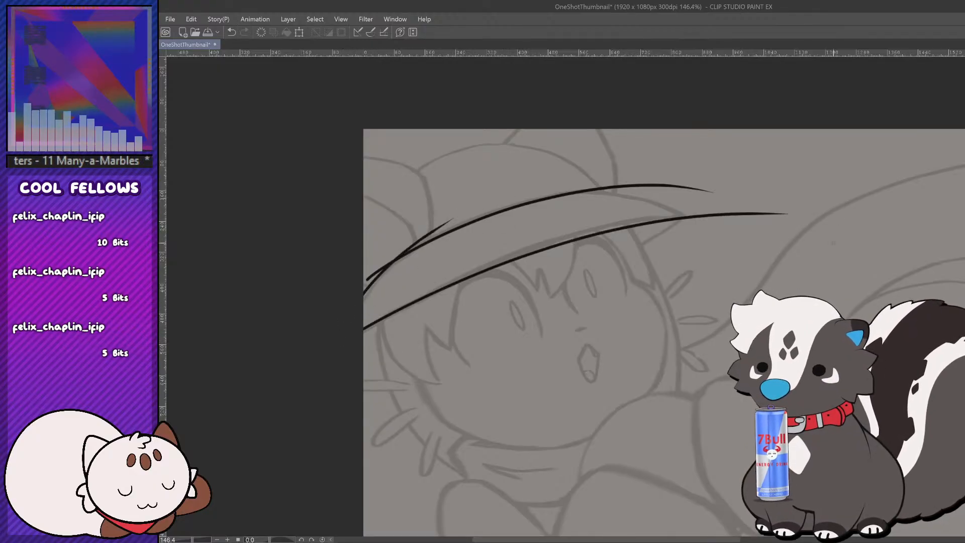
pyautogui.hotkey('ctrl', 'z')
pyautogui.moveTo(357, 332); pyautogui.dragTo(786, 217)
pyautogui.hotkey('ctrl', 'z')
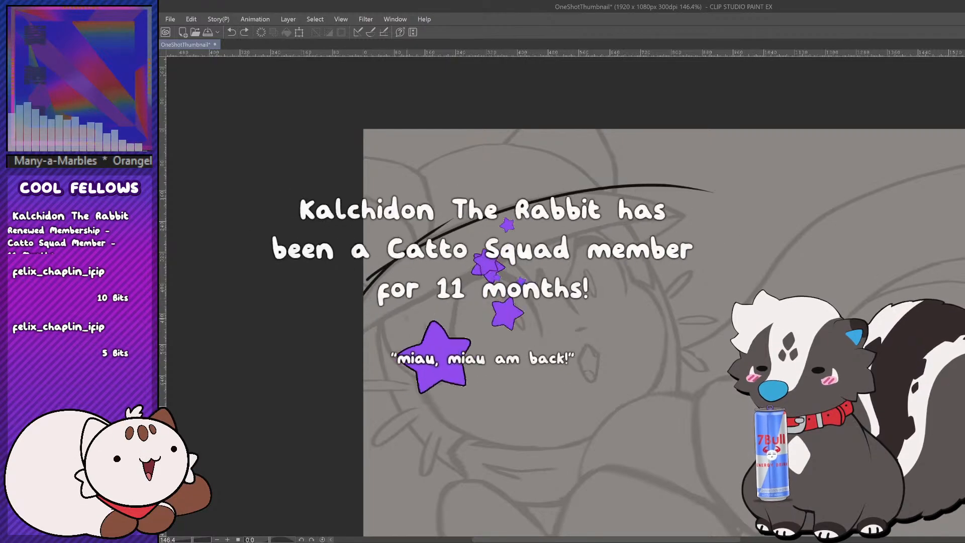
pyautogui.moveTo(364, 332); pyautogui.dragTo(793, 202)
pyautogui.hotkey('ctrl', 'z')
pyautogui.moveTo(364, 331); pyautogui.dragTo(817, 206)
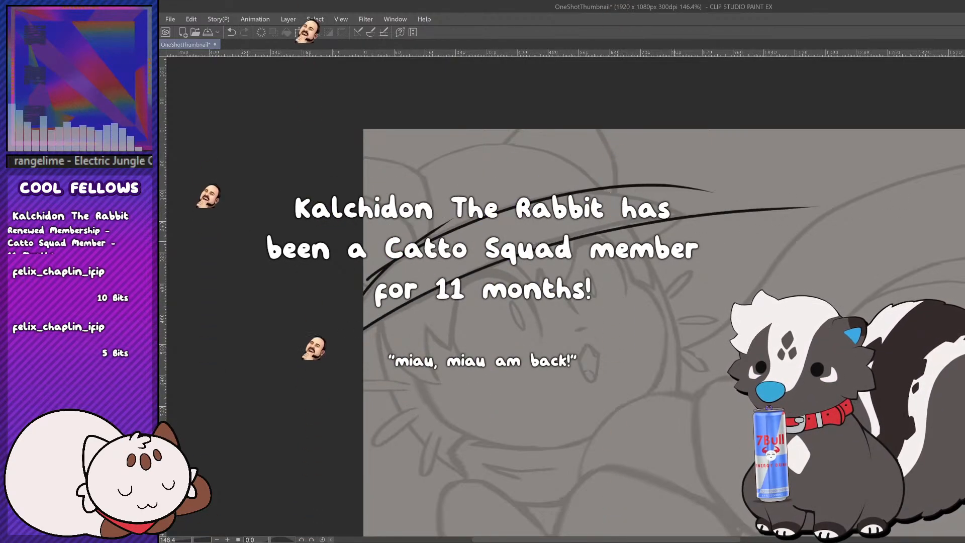
pyautogui.hotkey('ctrl', 'z')
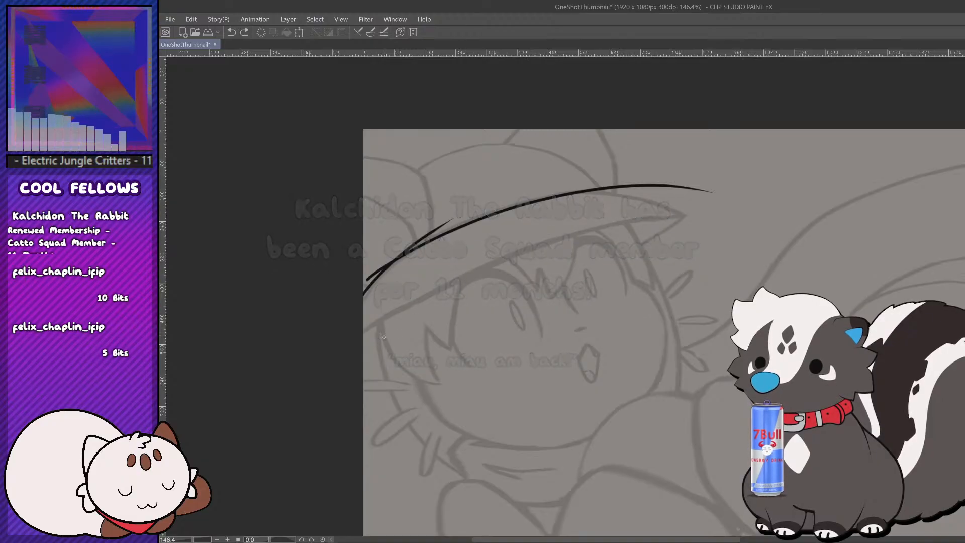
pyautogui.moveTo(365, 327); pyautogui.dragTo(769, 203)
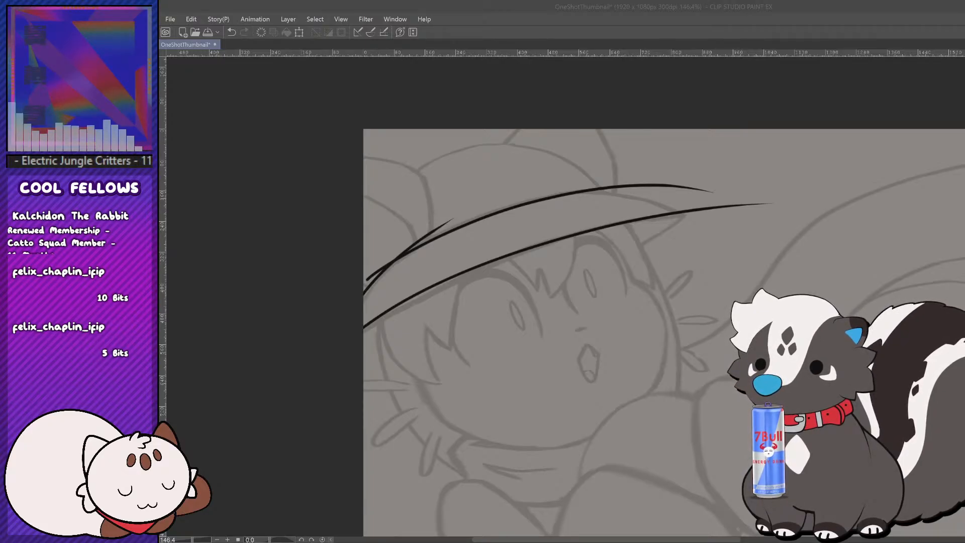
# Step: Draw an example snout inside a green frame beside the face, with the notes "snoot" and "mouth open" and a slider line
pyautogui.moveTo(654, 539); pyautogui.dragTo(699, 539)
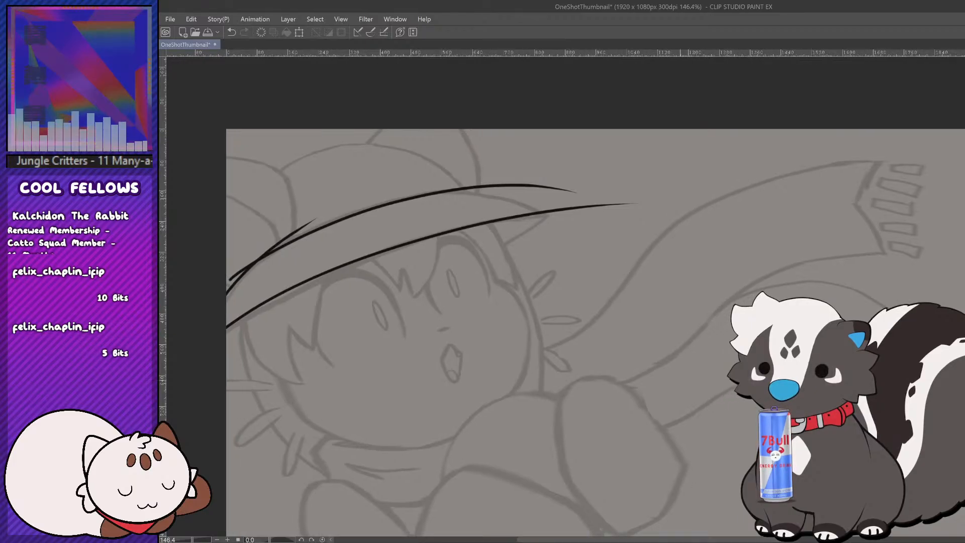
pyautogui.moveTo(668, 299)
pyautogui.mouseDown()
pyautogui.moveTo(629, 307)
pyautogui.moveTo(609, 337)
pyautogui.moveTo(667, 349)
pyautogui.mouseUp()
pyautogui.moveTo(604, 329)
pyautogui.mouseDown()
pyautogui.moveTo(633, 305)
pyautogui.moveTo(635, 283)
pyautogui.moveTo(686, 288)
pyautogui.moveTo(686, 361)
pyautogui.moveTo(621, 363)
pyautogui.moveTo(596, 359)
pyautogui.moveTo(592, 287)
pyautogui.mouseUp()
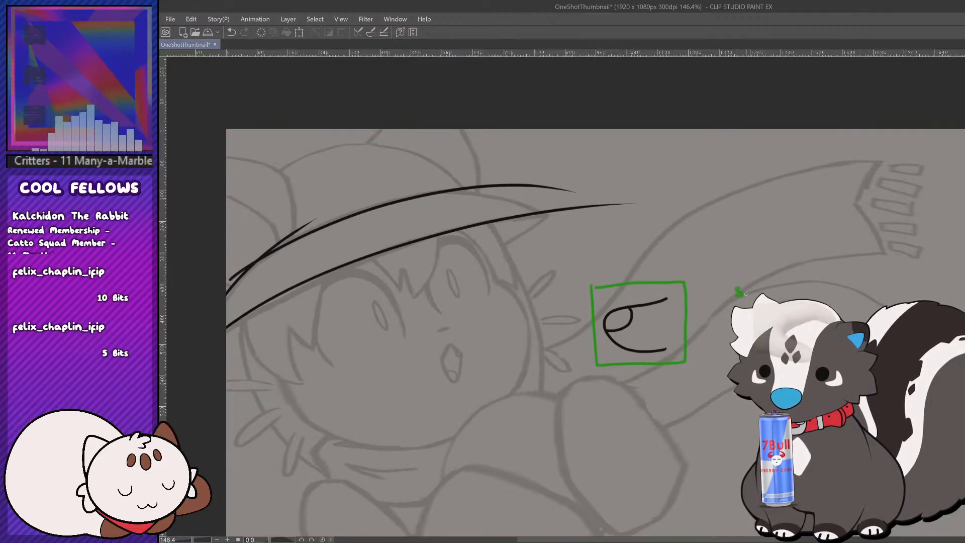
pyautogui.moveTo(747, 295); pyautogui.dragTo(755, 295)
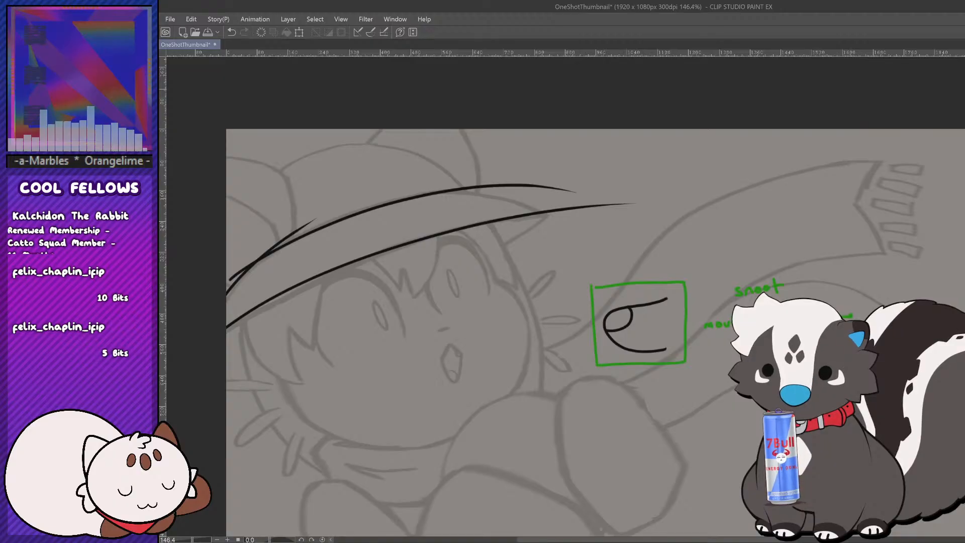
# Step: Select the framed example snout and stretch it slightly taller at both ends
pyautogui.moveTo(698, 321); pyautogui.dragTo(662, 224)
pyautogui.hotkey('ctrl', 't')
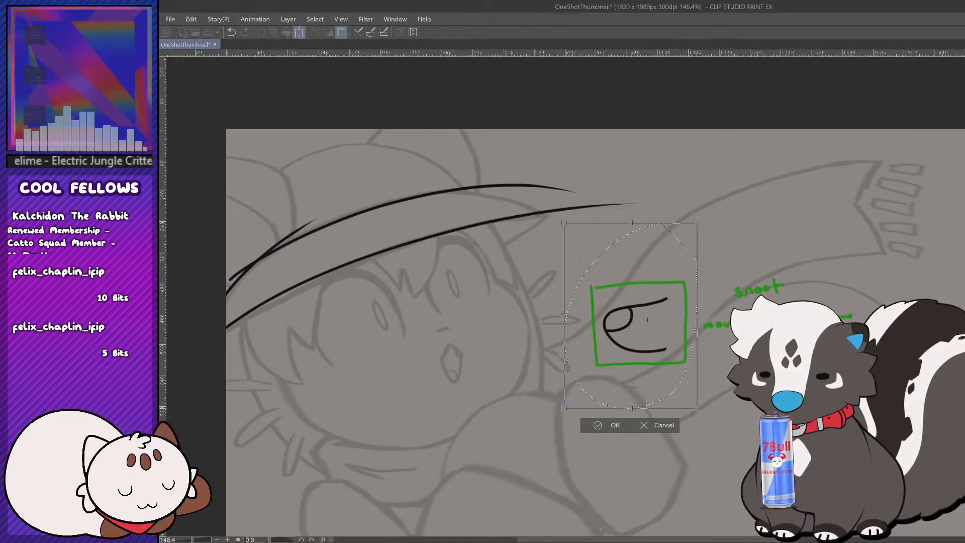
pyautogui.moveTo(631, 408); pyautogui.dragTo(631, 412)
pyautogui.moveTo(631, 223); pyautogui.dragTo(631, 218)
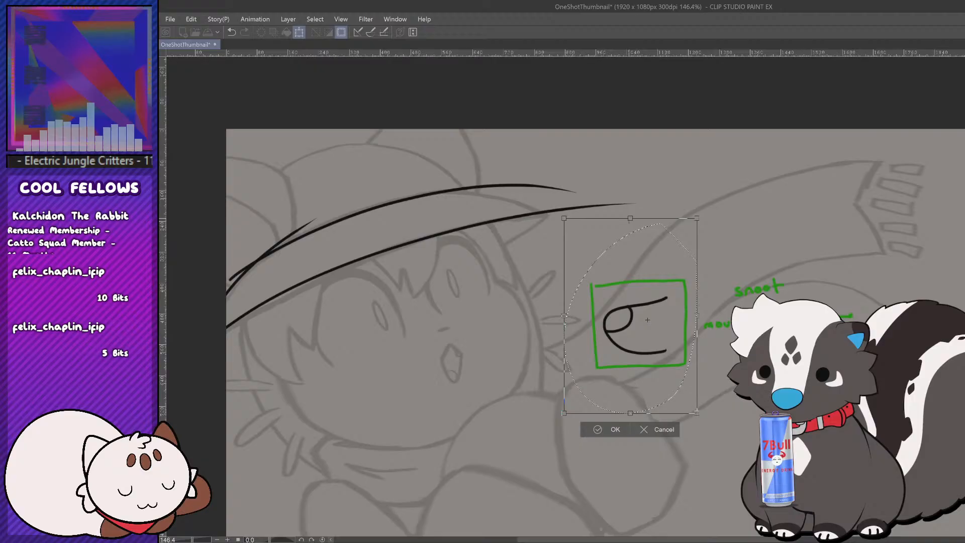
pyautogui.click(611, 432)
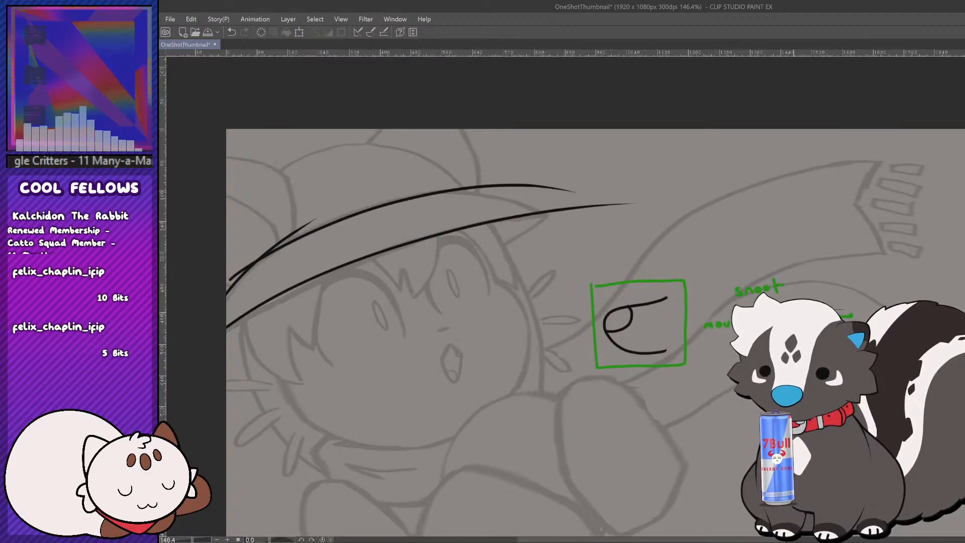
# Step: Select around the slider line beside the "mouth open" note, then clear the selection
pyautogui.moveTo(818, 308); pyautogui.dragTo(803, 314)
pyautogui.scroll(-4, 754, 442)
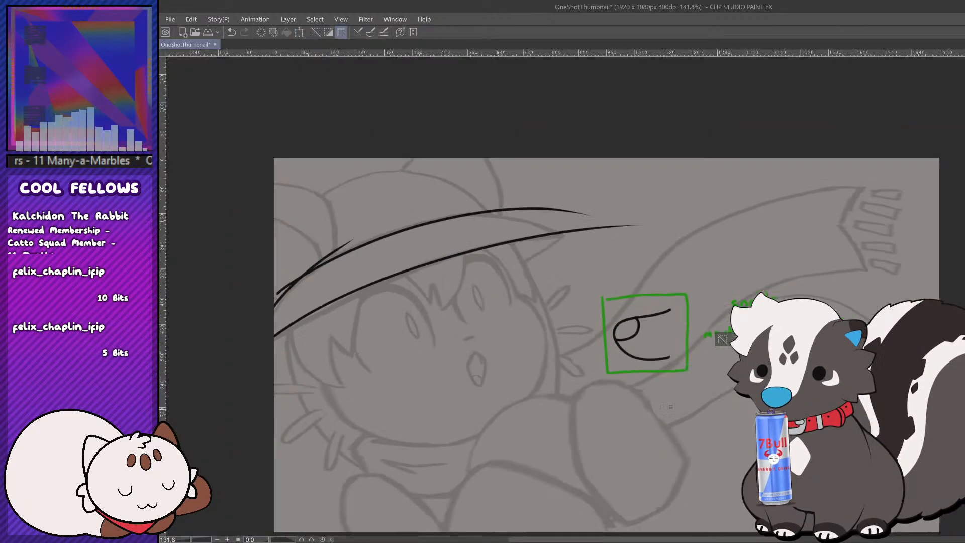
pyautogui.scroll(7, 815, 432)
pyautogui.scroll(3, 513, 357)
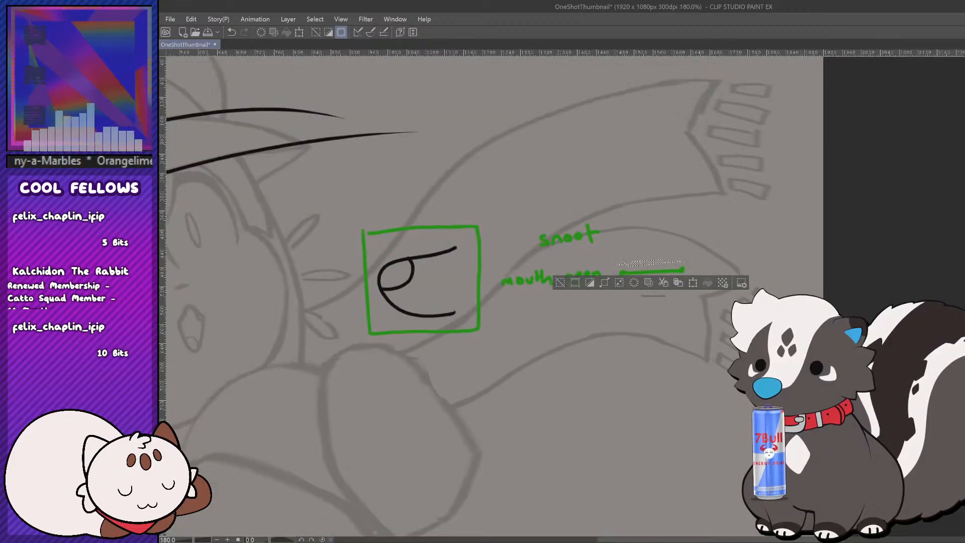
pyautogui.click(576, 221)
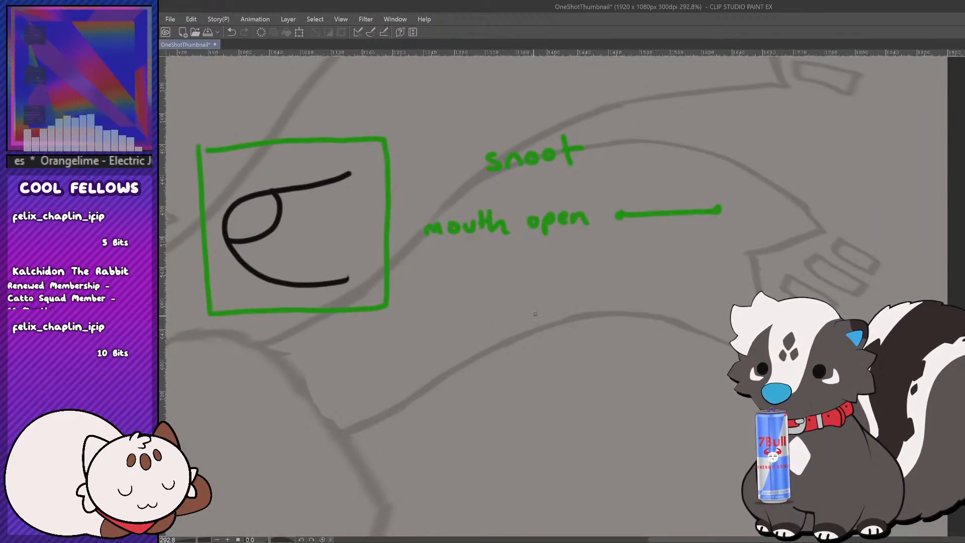
# Step: Select the whole snout example with its green frame and notes, delete it, and clear the selection
pyautogui.scroll(-8, 536, 314)
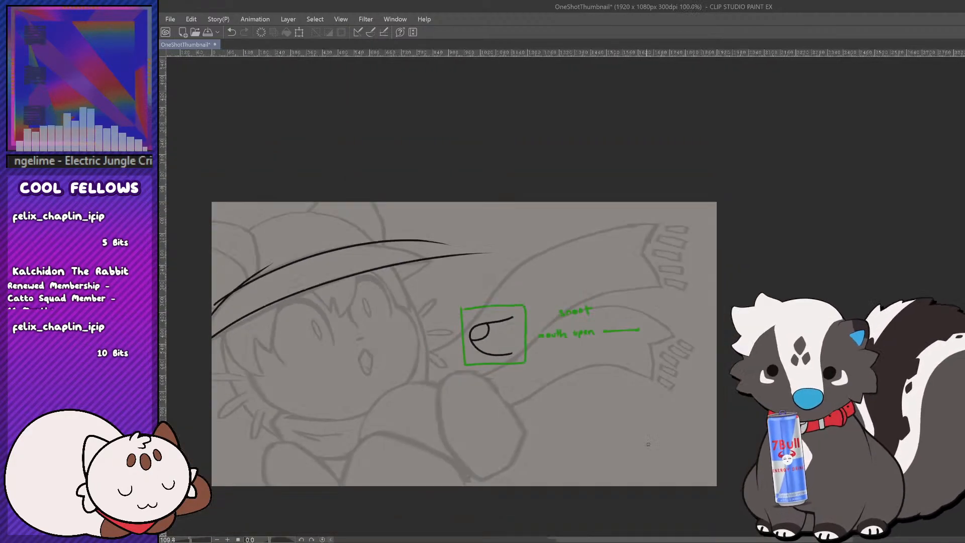
pyautogui.moveTo(696, 314)
pyautogui.mouseDown()
pyautogui.moveTo(635, 421)
pyautogui.moveTo(724, 331)
pyautogui.mouseUp()
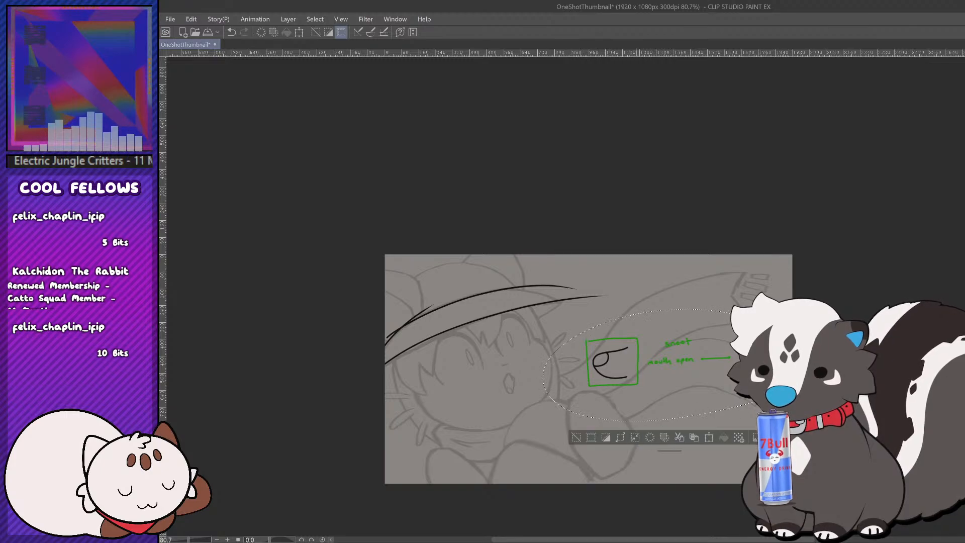
pyautogui.press('Delete')
pyautogui.click(592, 438)
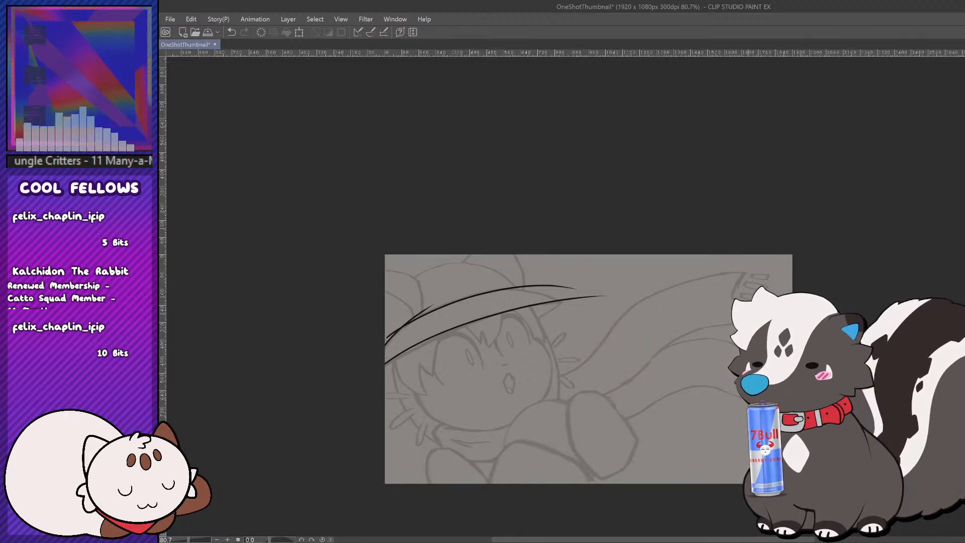
# Step: Paint a filled green disc beside the character's cheek and try recolouring it black
pyautogui.moveTo(697, 540); pyautogui.dragTo(663, 540)
pyautogui.scroll(2, 667, 465)
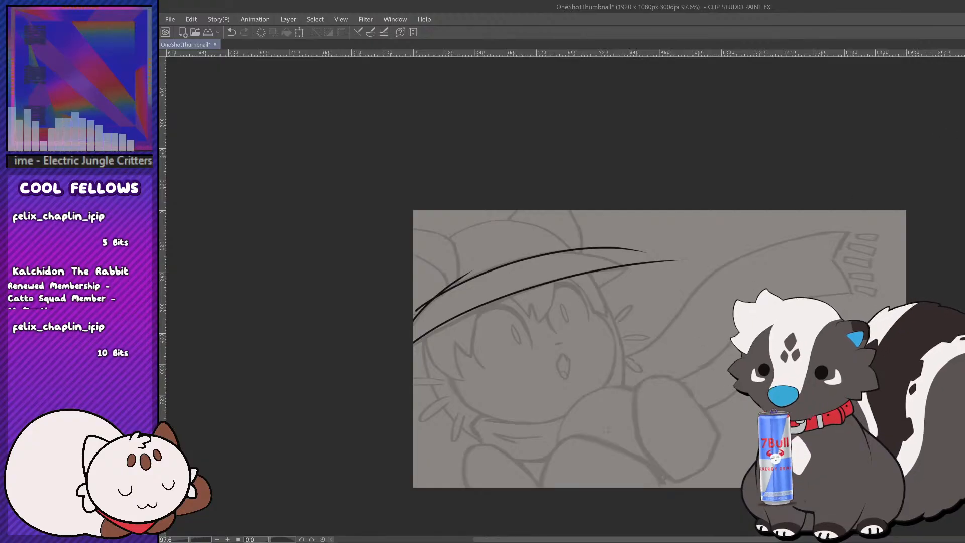
pyautogui.scroll(2, 606, 429)
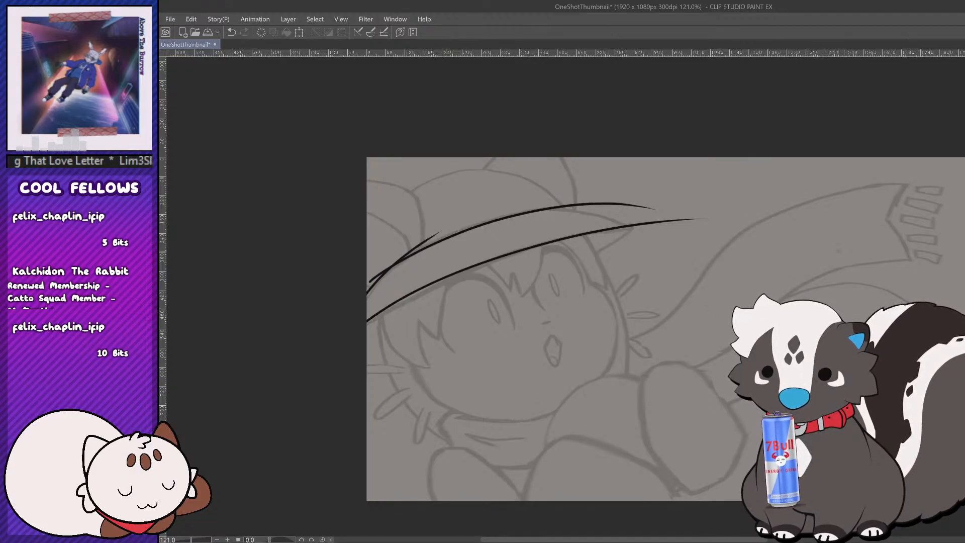
pyautogui.moveTo(664, 293)
pyautogui.mouseDown()
pyautogui.moveTo(629, 305)
pyautogui.moveTo(667, 300)
pyautogui.moveTo(649, 317)
pyautogui.moveTo(663, 316)
pyautogui.mouseUp()
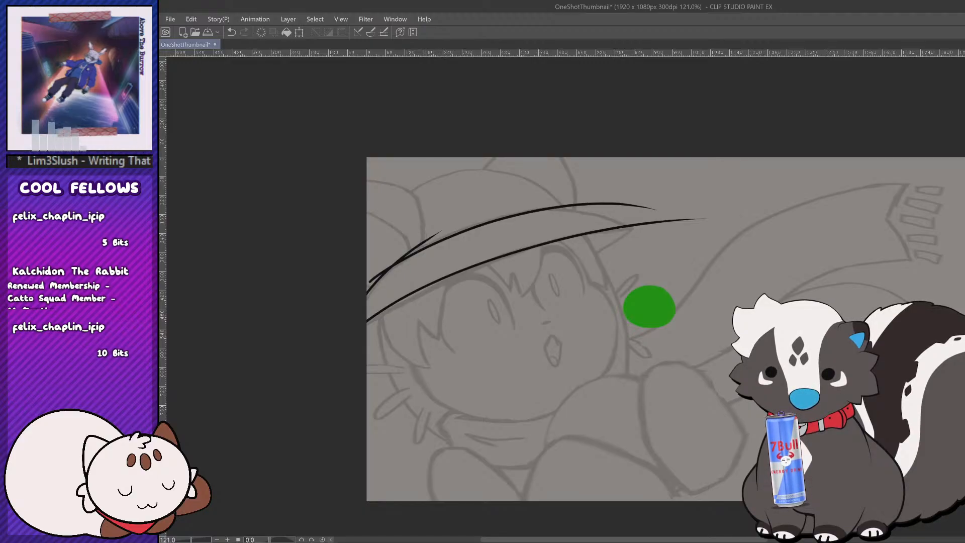
pyautogui.click(286, 32)
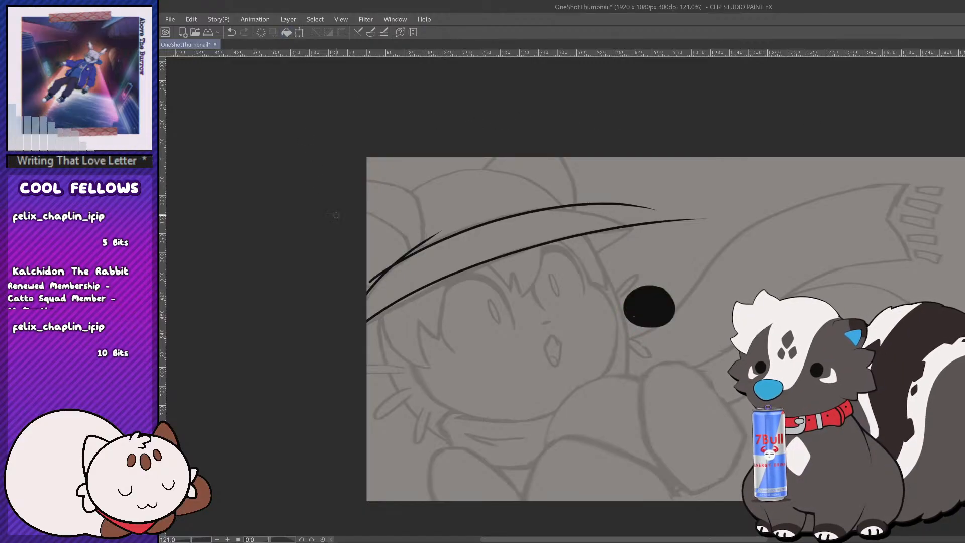
pyautogui.hotkey('ctrl', 'z')
# Step: Undo the offset black copy behind the green disc, outline a selection around the disc, and clear the selection
pyautogui.scroll(3, 676, 318)
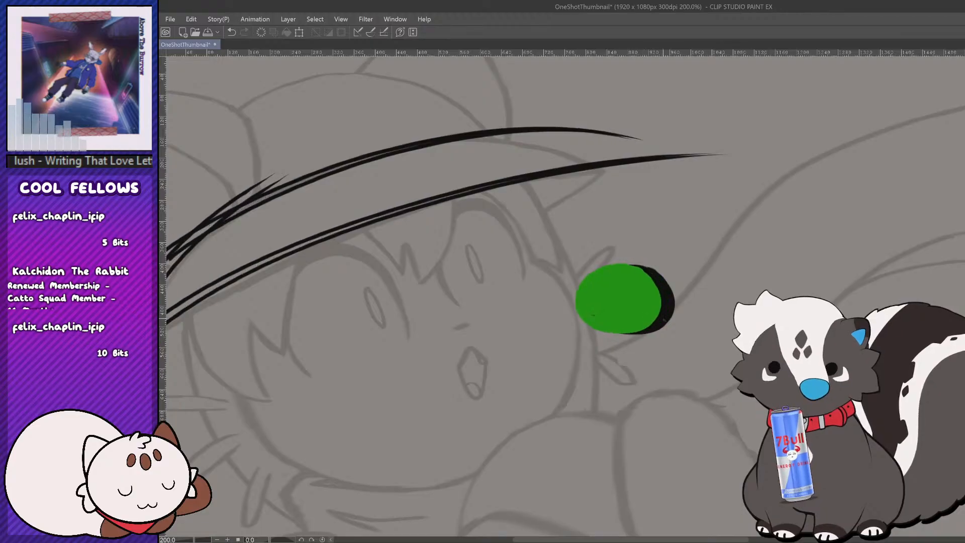
pyautogui.hotkey('ctrl', 'z')
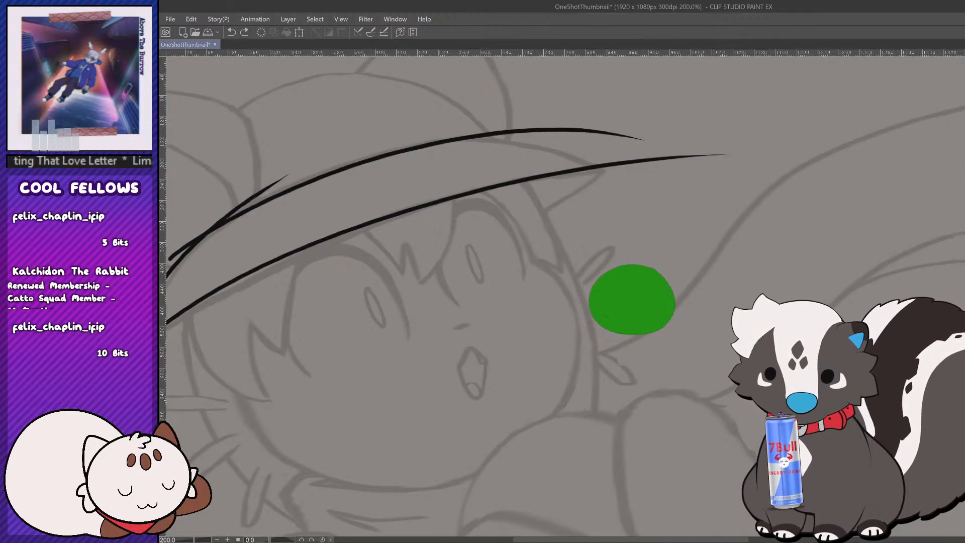
pyautogui.moveTo(666, 232)
pyautogui.mouseDown()
pyautogui.moveTo(651, 394)
pyautogui.moveTo(804, 295)
pyautogui.mouseUp()
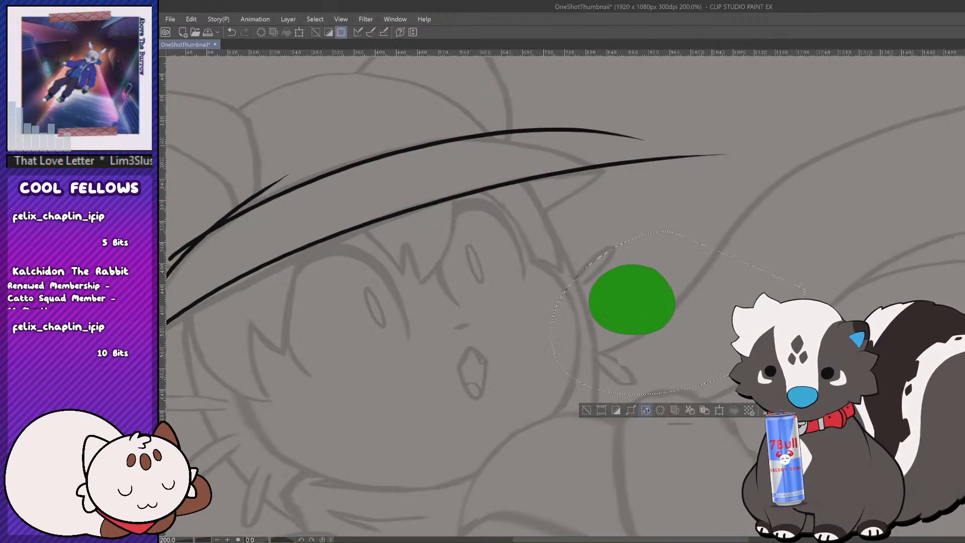
pyautogui.click(587, 410)
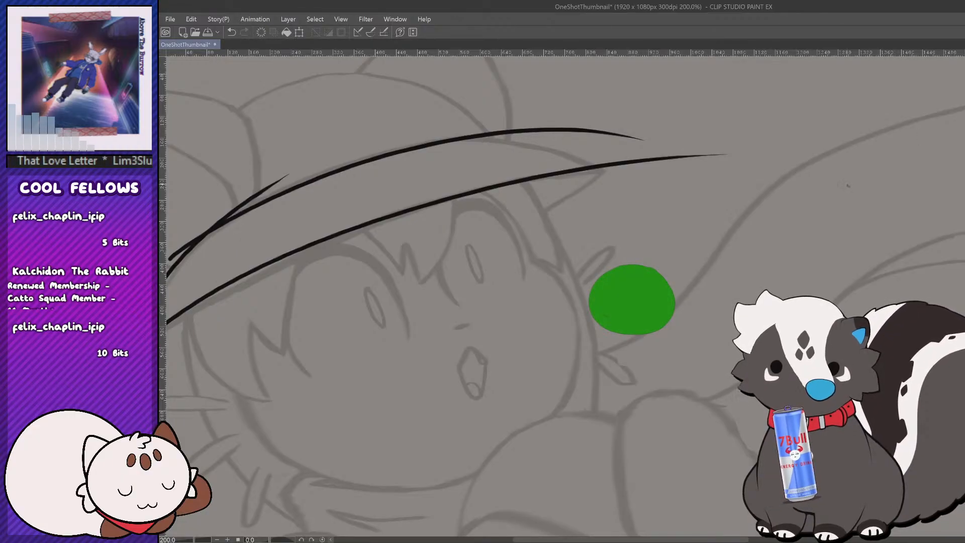
# Step: Shift the green disc slightly toward the face with doubled brim lines, comparing the versions with undo and redo
pyautogui.moveTo(657, 311); pyautogui.dragTo(646, 311)
pyautogui.hotkey('ctrl', 'z')
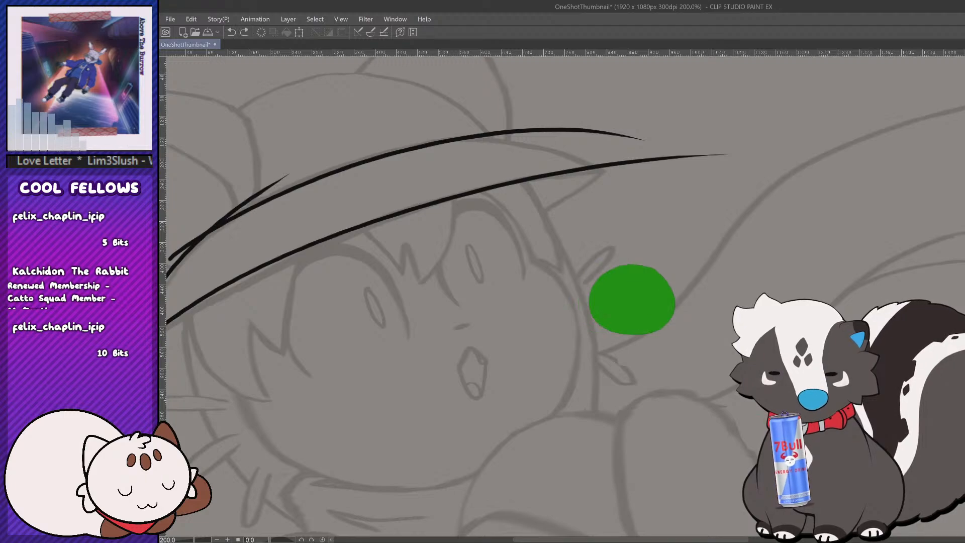
pyautogui.hotkey('ctrl', 'y')
pyautogui.hotkey('ctrl', 'z')
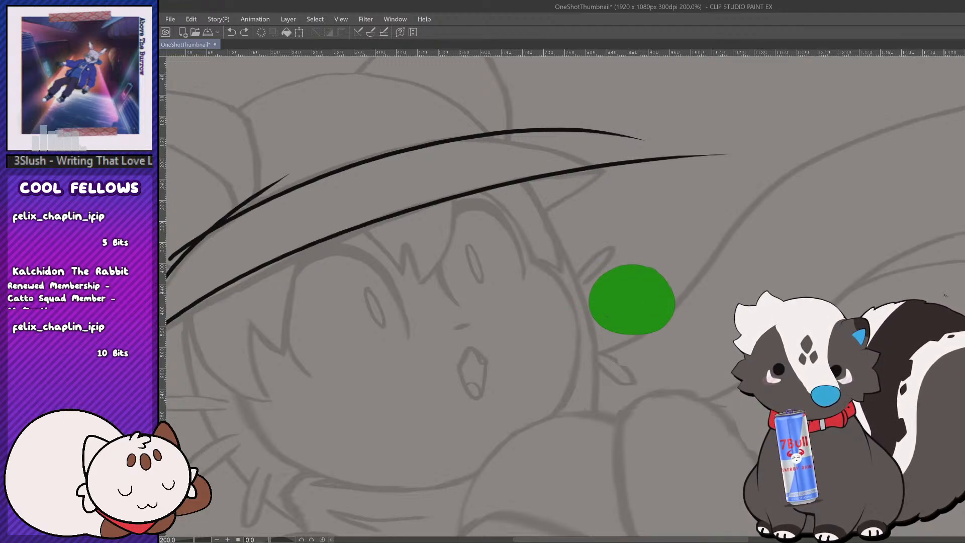
pyautogui.hotkey('ctrl', 'y')
pyautogui.hotkey('ctrl', 'y')
pyautogui.hotkey('ctrl', 'y')
pyautogui.hotkey('ctrl', 'y')
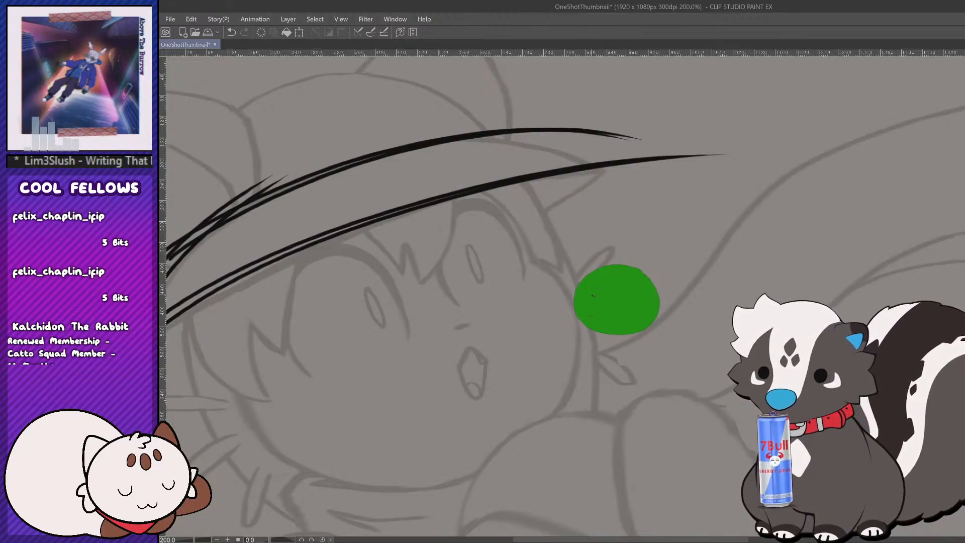
# Step: Select the disc area and transform its black backing so it extends slightly past the green fill's left and lower edges
pyautogui.hotkey('ctrl', 't')
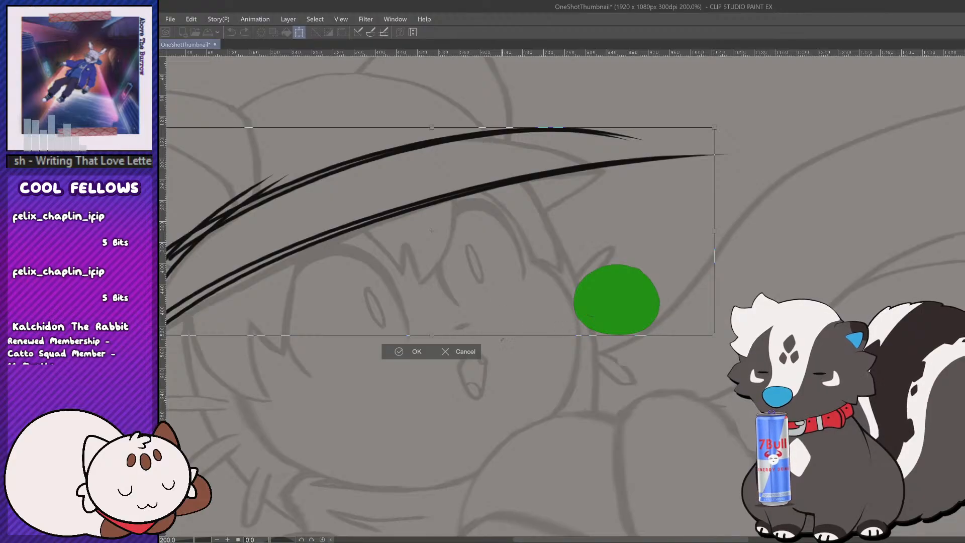
pyautogui.click(460, 351)
pyautogui.moveTo(723, 209)
pyautogui.mouseDown()
pyautogui.moveTo(513, 372)
pyautogui.moveTo(753, 306)
pyautogui.mouseUp()
pyautogui.click(668, 405)
pyautogui.moveTo(504, 299); pyautogui.dragTo(497, 299)
pyautogui.moveTo(625, 389); pyautogui.dragTo(625, 393)
pyautogui.click(591, 409)
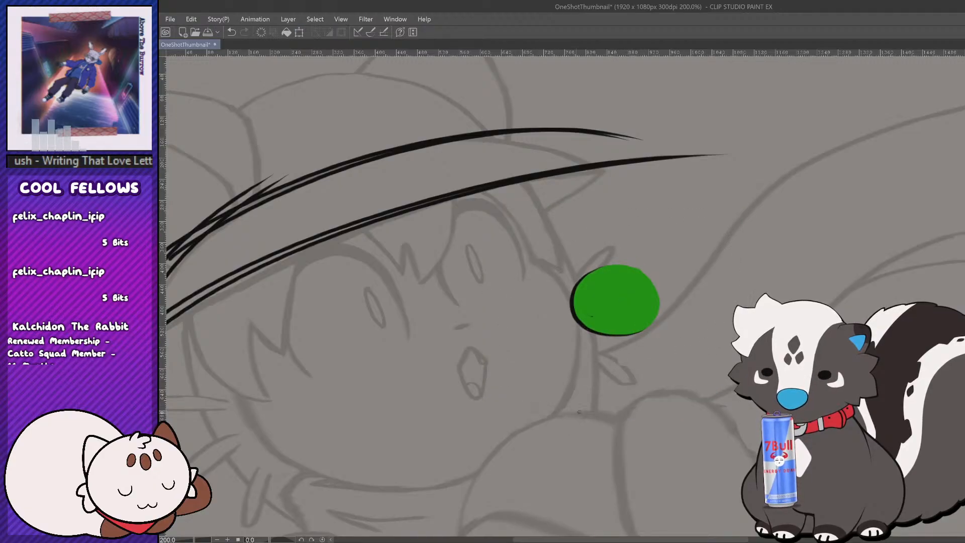
pyautogui.scroll(-3, 581, 437)
pyautogui.scroll(-3, 581, 437)
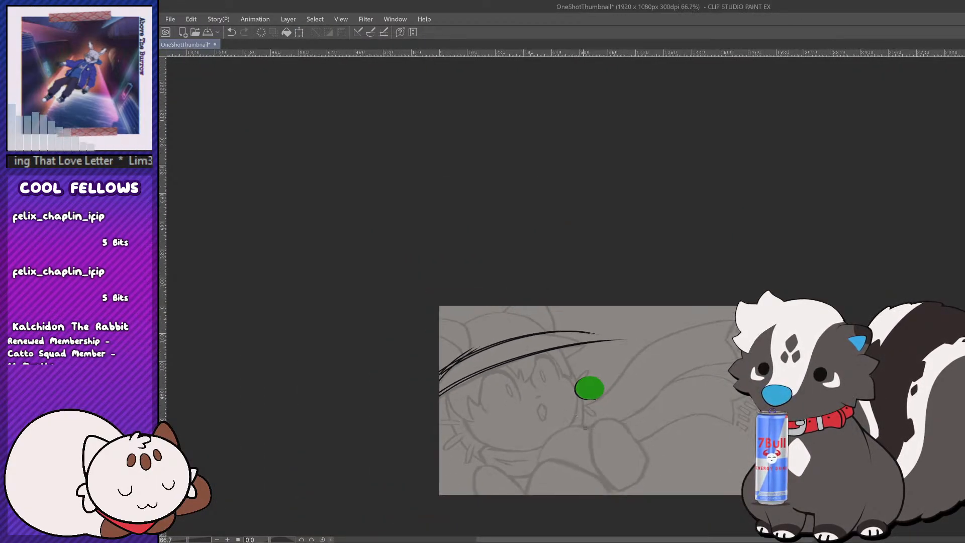
# Step: Outline a selection around the green disc, clear both its black backing and green fill, and deselect
pyautogui.scroll(3, 613, 451)
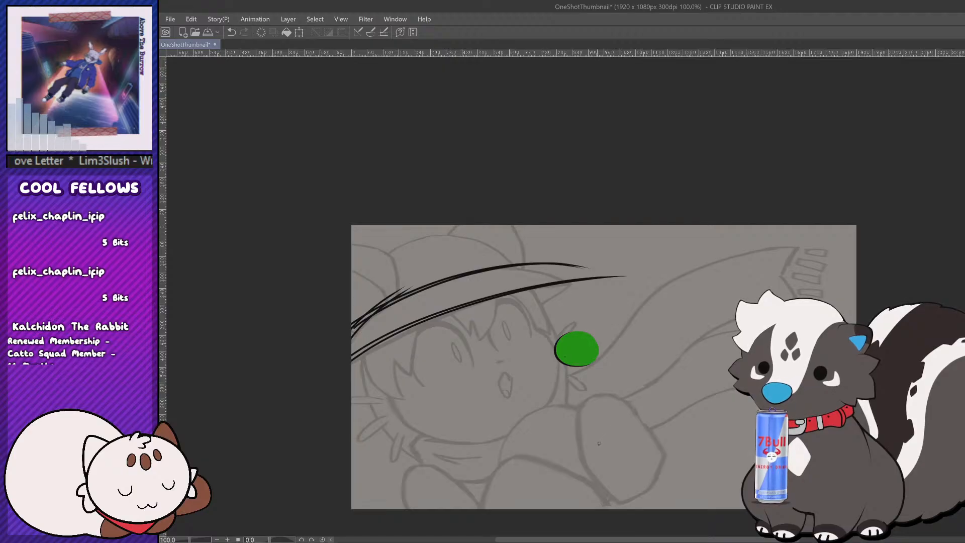
pyautogui.scroll(2, 598, 458)
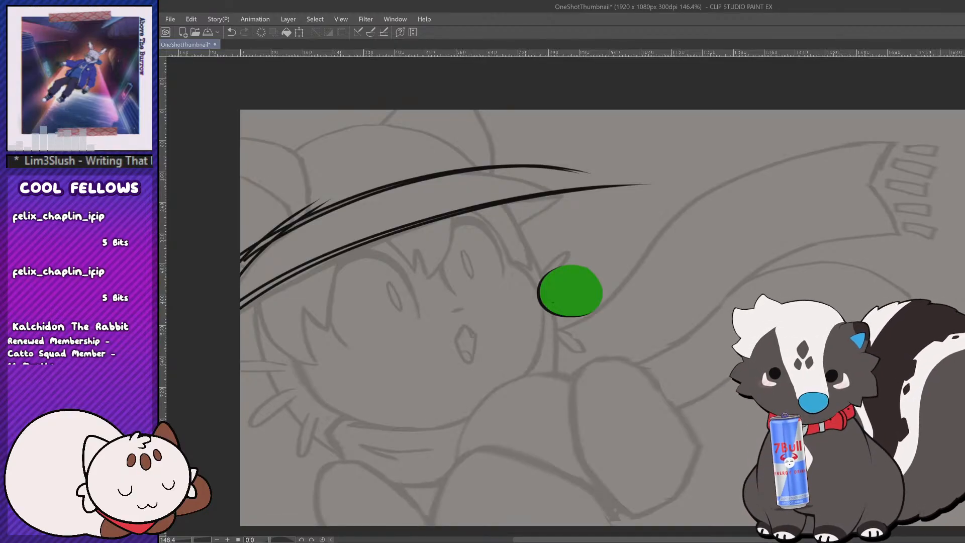
pyautogui.moveTo(609, 246)
pyautogui.mouseDown()
pyautogui.moveTo(531, 342)
pyautogui.moveTo(638, 347)
pyautogui.mouseUp()
pyautogui.click(556, 369)
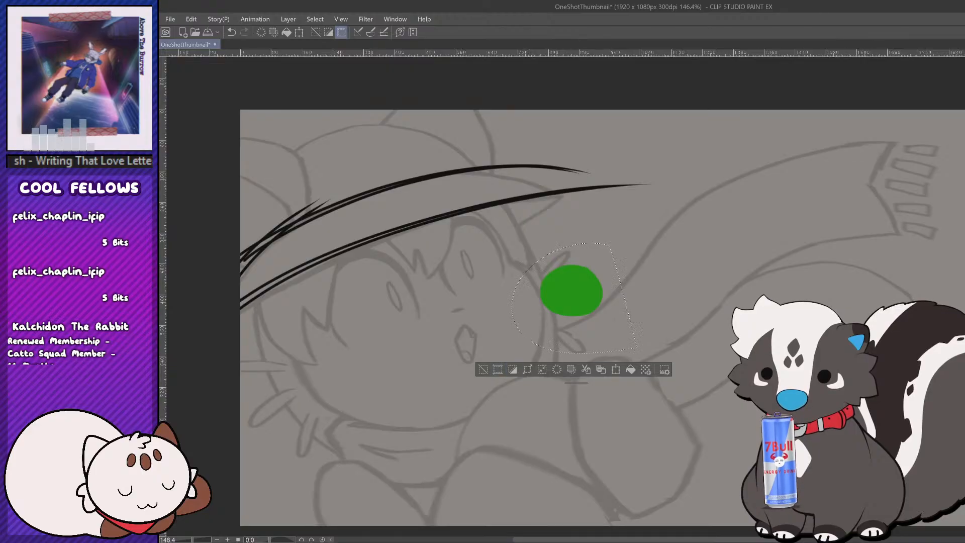
pyautogui.click(556, 369)
pyautogui.hotkey('ctrl', 'd')
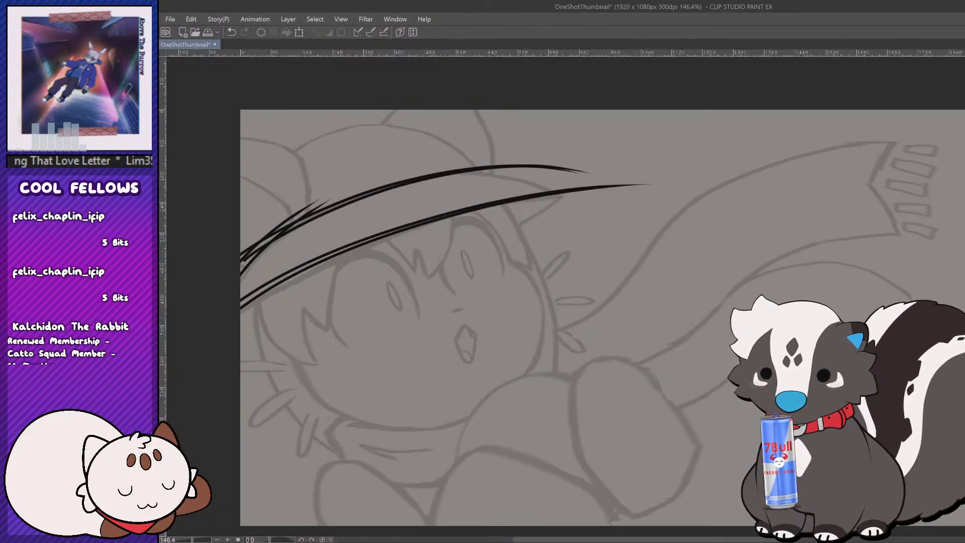
# Step: Remove the offset duplicate of the hat brim lines, keeping one clean set, and compare versions with undo and redo
pyautogui.hotkey('ctrl', 'z')
pyautogui.hotkey('ctrl', 'y')
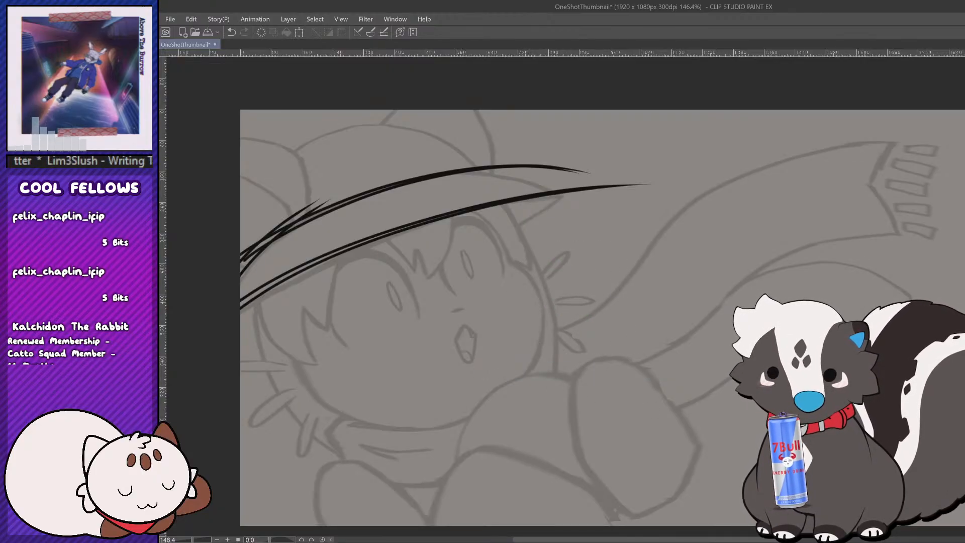
pyautogui.hotkey('ctrl', 'z')
pyautogui.hotkey('ctrl', 'y')
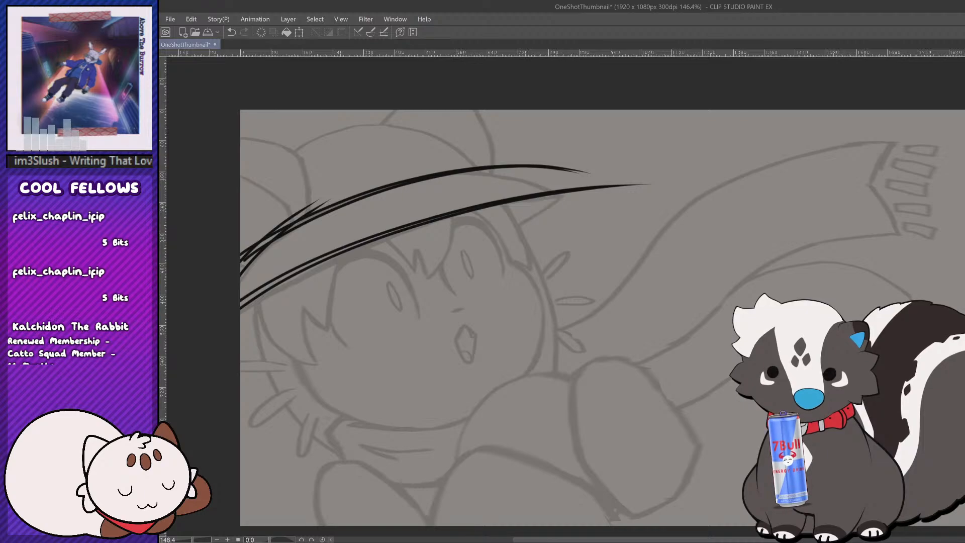
pyautogui.hotkey('ctrl', 'z')
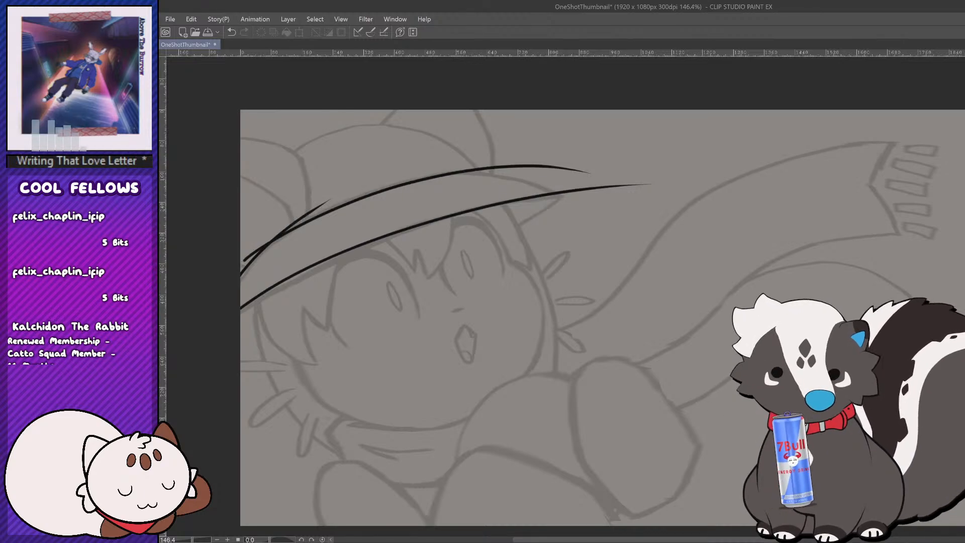
pyautogui.press('Delete')
pyautogui.hotkey('ctrl', 'z')
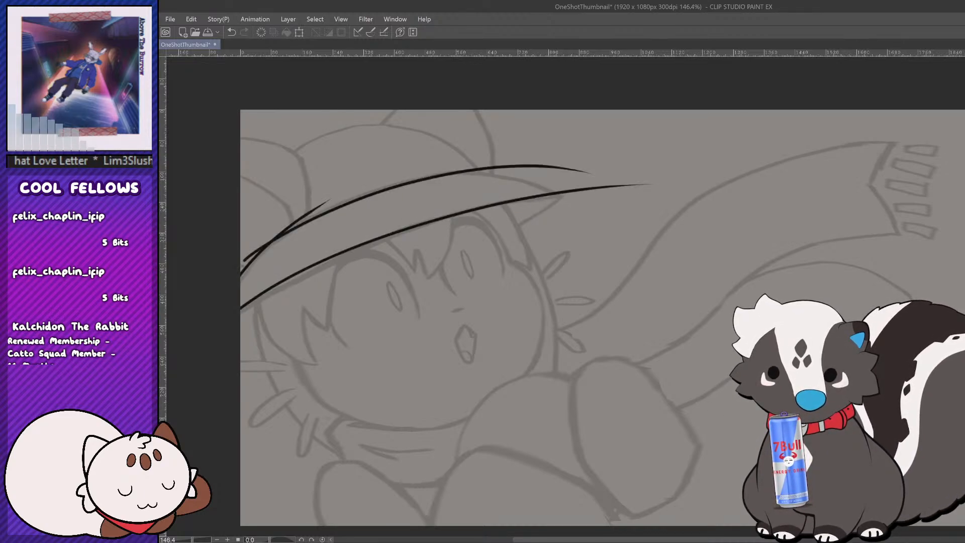
pyautogui.scroll(-5, 704, 458)
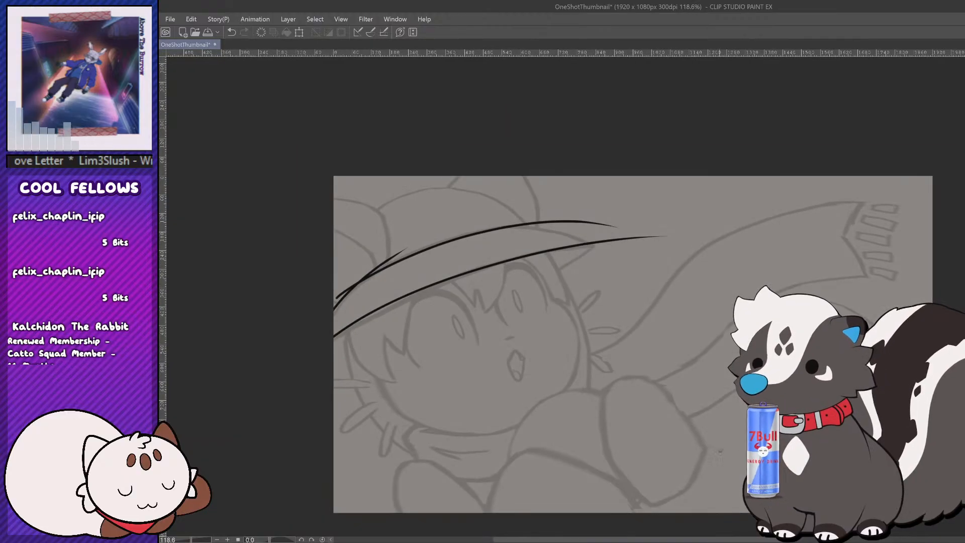
pyautogui.scroll(3, 690, 478)
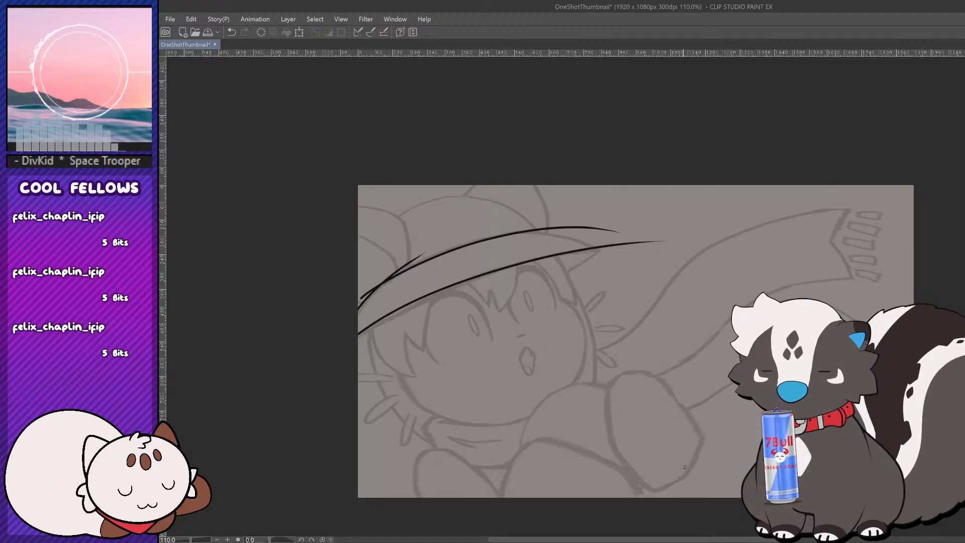
pyautogui.scroll(2, 685, 467)
pyautogui.scroll(-4, 685, 467)
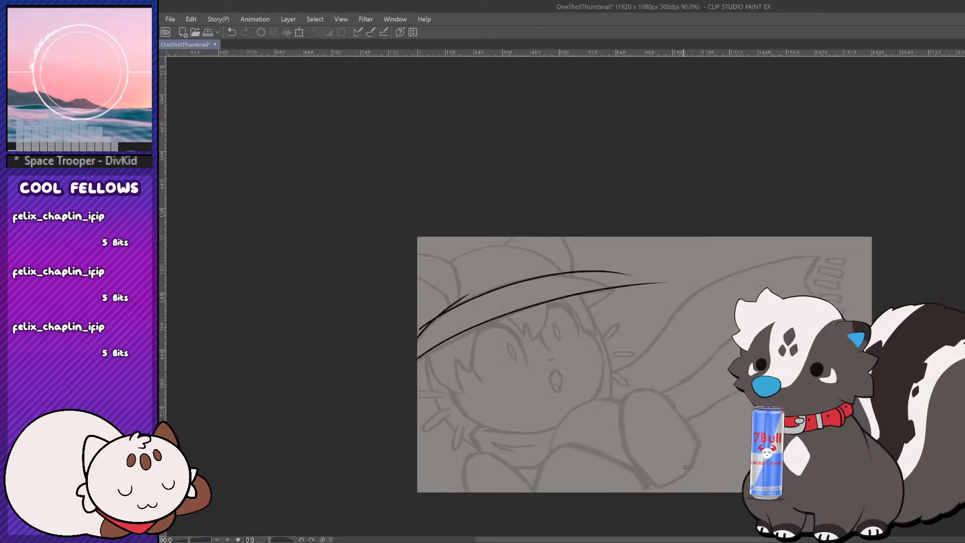
pyautogui.scroll(1, 684, 467)
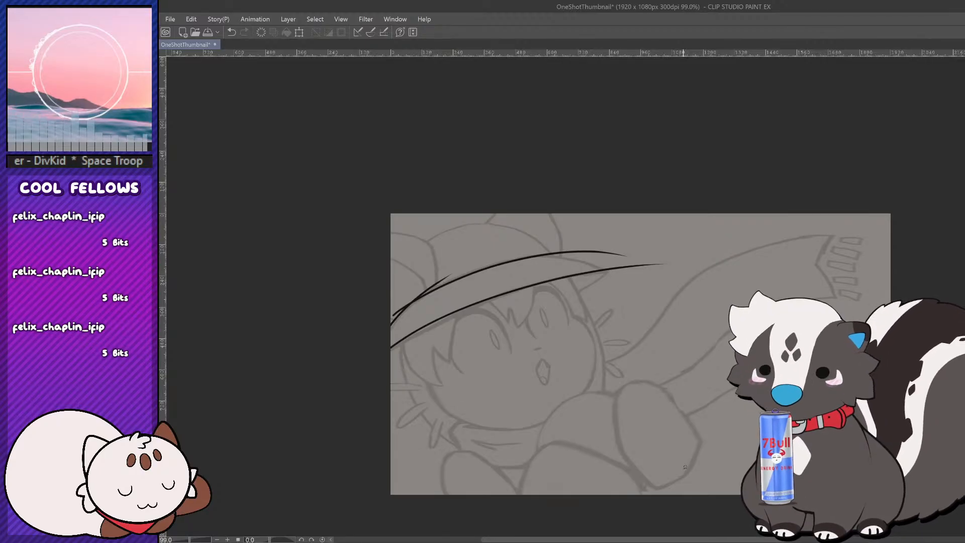
# Step: Ink a curved stroke from the upper brim line down to the lower one at the brim's right tip, redoing it until it fits
pyautogui.scroll(3, 546, 346)
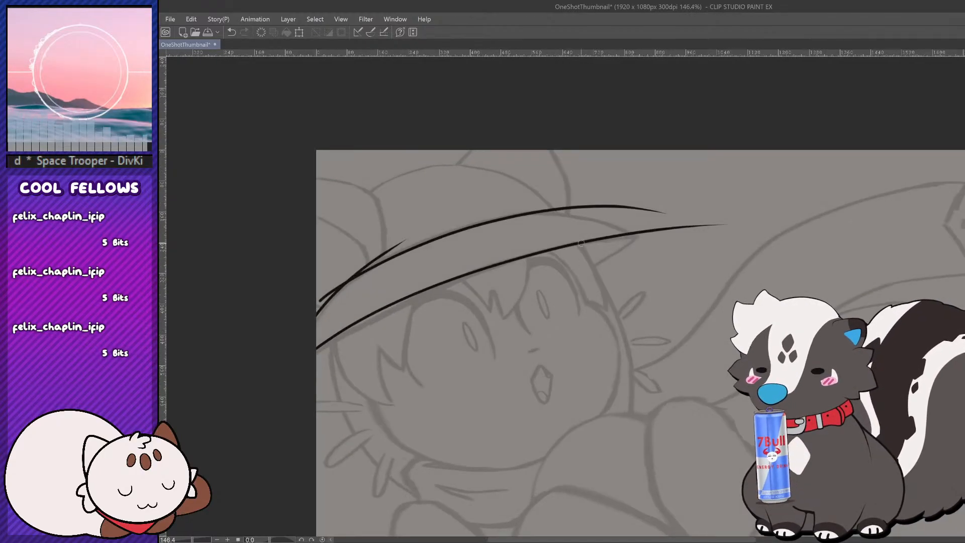
pyautogui.moveTo(528, 207); pyautogui.dragTo(635, 246)
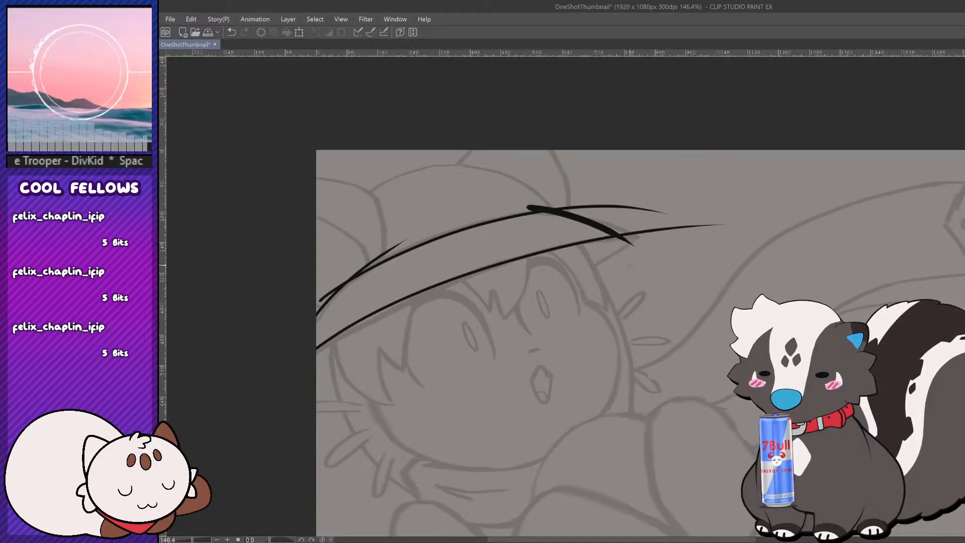
pyautogui.hotkey('ctrl', 'z')
pyautogui.moveTo(554, 269)
pyautogui.mouseDown()
pyautogui.moveTo(670, 248)
pyautogui.moveTo(617, 252)
pyautogui.moveTo(653, 246)
pyautogui.mouseUp()
pyautogui.hotkey('ctrl', 'z')
pyautogui.hotkey('ctrl', 'z')
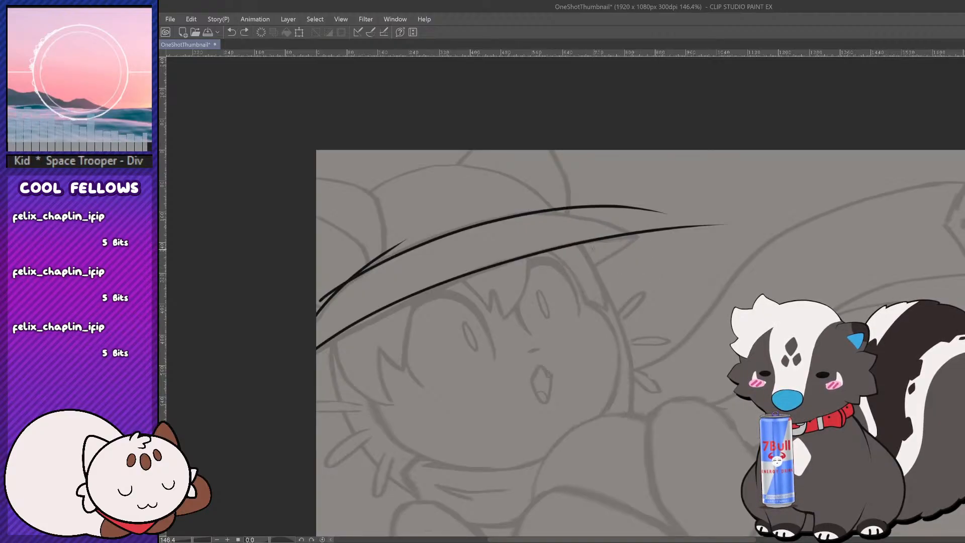
pyautogui.moveTo(518, 208); pyautogui.dragTo(649, 253)
pyautogui.hotkey('ctrl', 'z')
pyautogui.moveTo(503, 207); pyautogui.dragTo(630, 234)
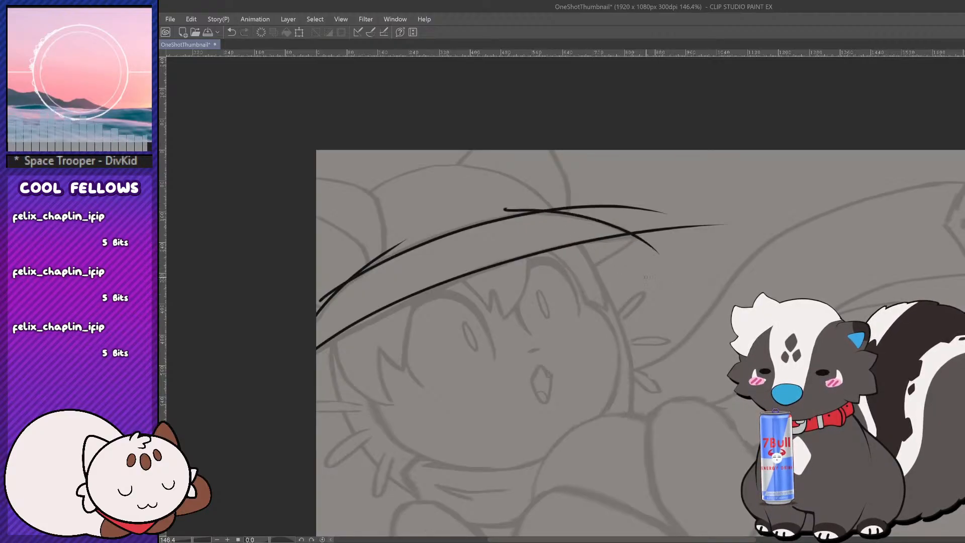
pyautogui.hotkey('ctrl', 'z')
pyautogui.moveTo(502, 210)
pyautogui.mouseDown()
pyautogui.moveTo(666, 261)
pyautogui.moveTo(602, 223)
pyautogui.moveTo(659, 247)
pyautogui.moveTo(649, 207)
pyautogui.mouseUp()
pyautogui.hotkey('ctrl', 'z')
# Step: Erase the overshooting line ends around the brim's right tip and the stray stroke end at its left side
pyautogui.press('e')
pyautogui.click(509, 211)
pyautogui.click(394, 247)
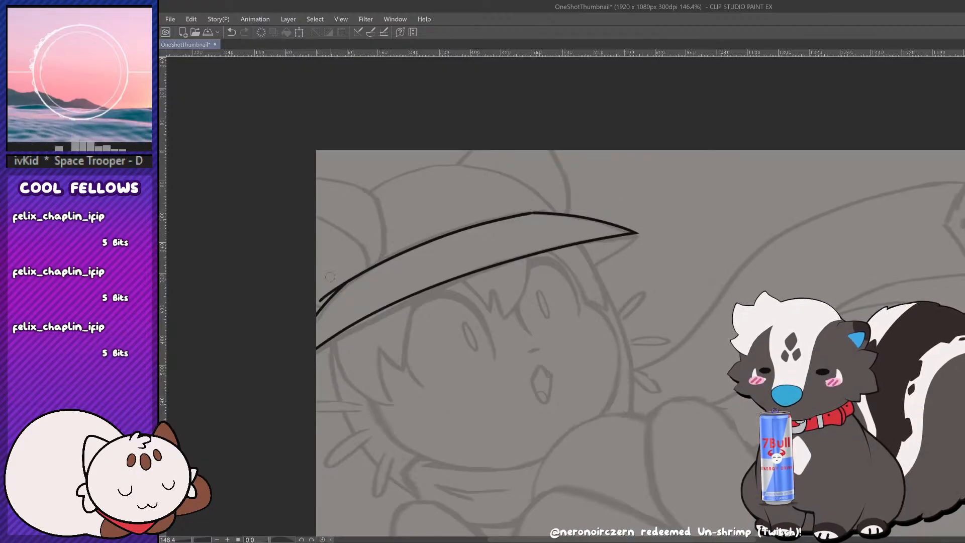
pyautogui.click(319, 300)
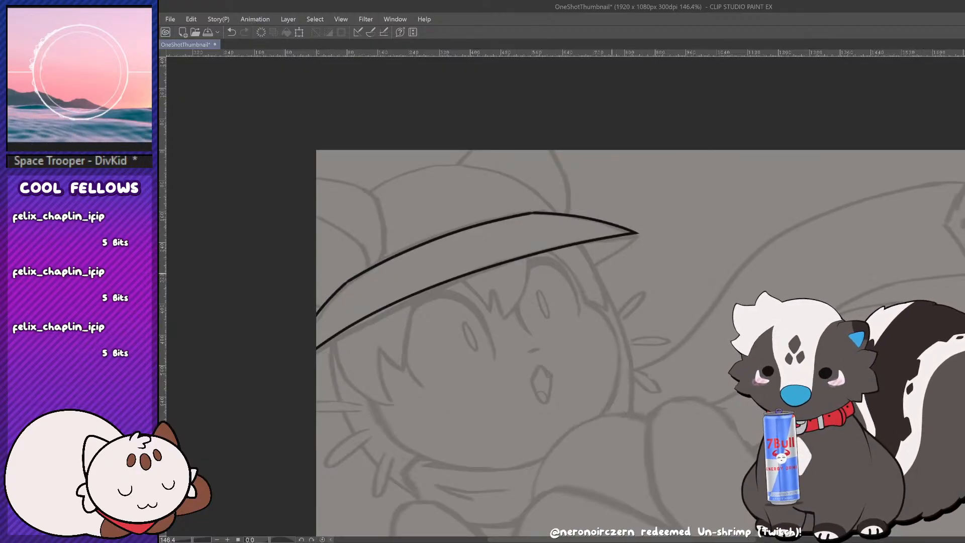
# Step: Ink the right arc of the hat crown from the brim up over the top, retrying the stroke until it follows the sketch
pyautogui.scroll(-5, 552, 324)
pyautogui.scroll(2, 495, 383)
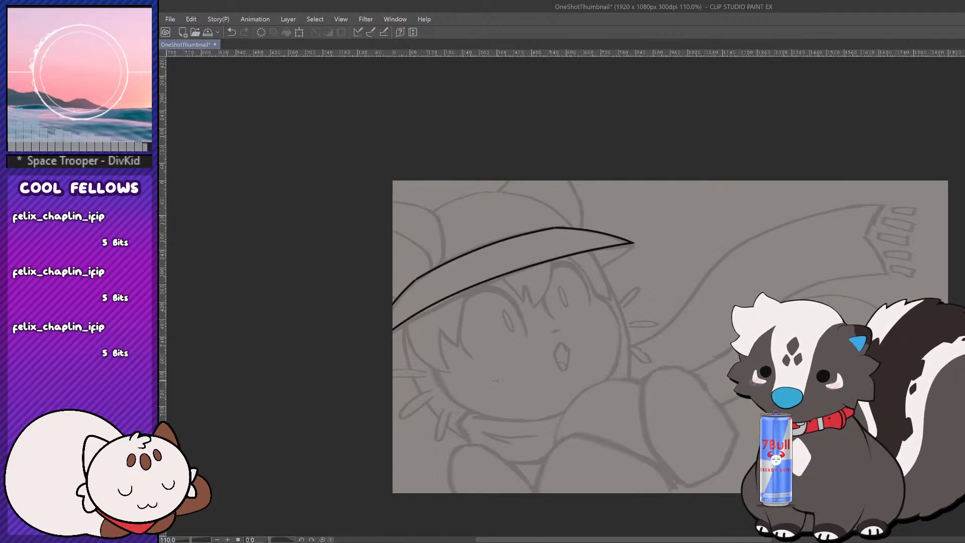
pyautogui.scroll(-5, 545, 377)
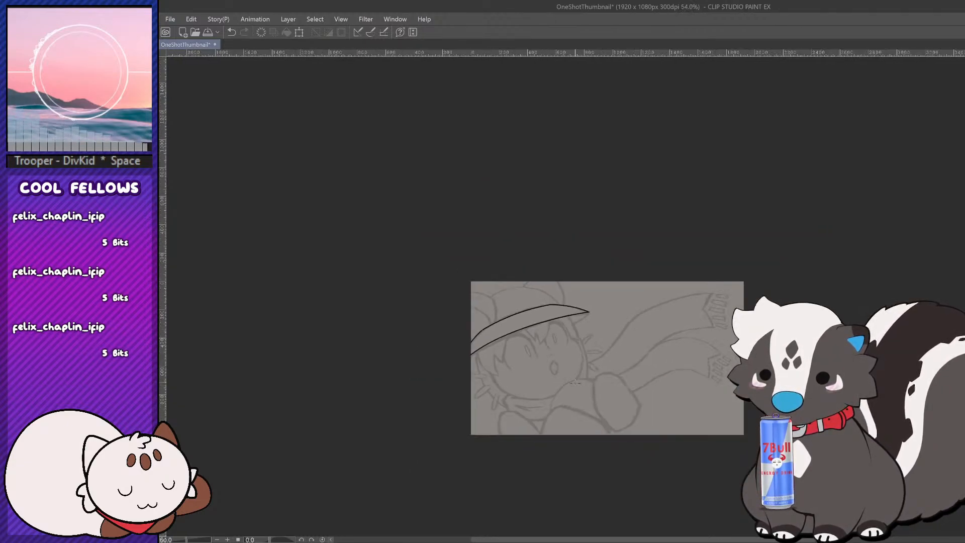
pyautogui.scroll(3, 608, 429)
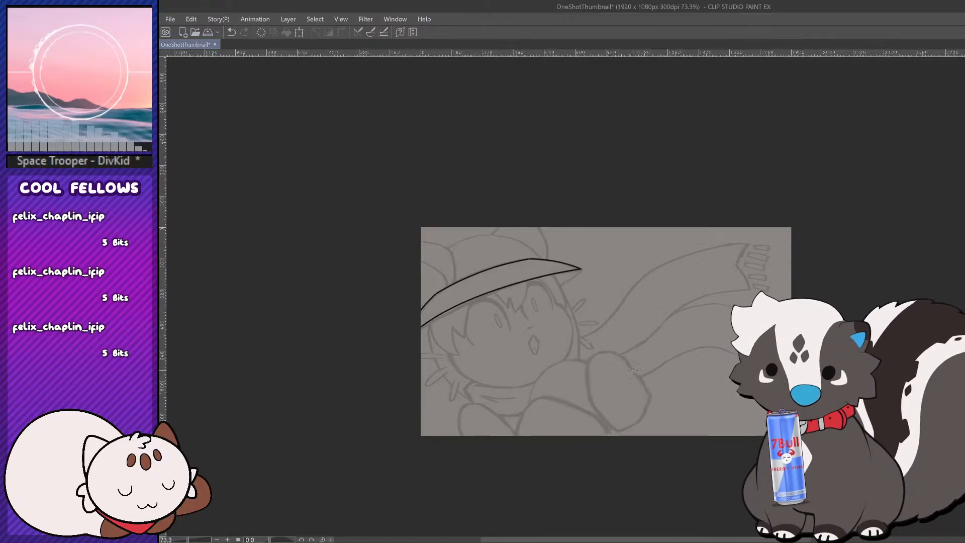
pyautogui.scroll(3, 633, 370)
pyautogui.moveTo(618, 248)
pyautogui.mouseDown()
pyautogui.moveTo(476, 220)
pyautogui.moveTo(439, 246)
pyautogui.mouseUp()
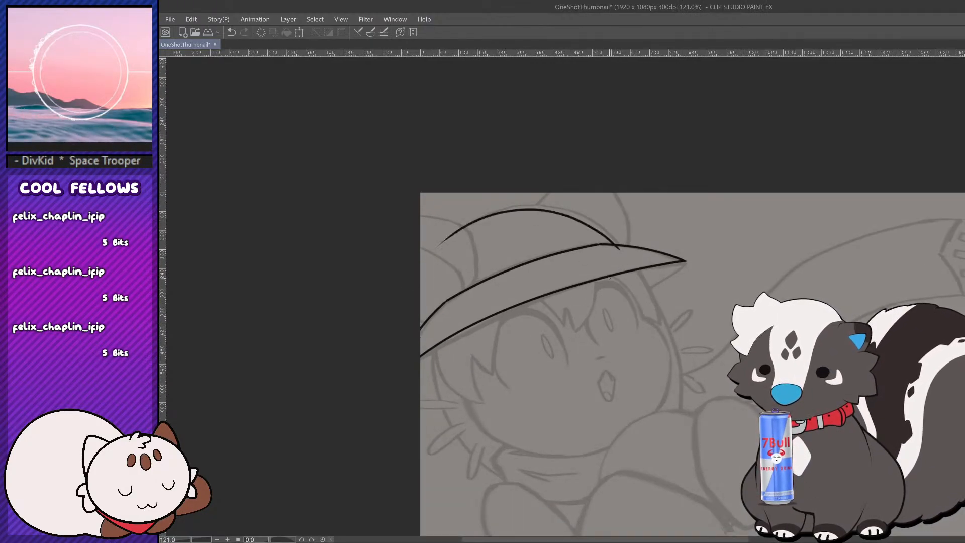
pyautogui.hotkey('ctrl', 'z')
pyautogui.moveTo(619, 245); pyautogui.dragTo(436, 242)
pyautogui.hotkey('ctrl', 'z')
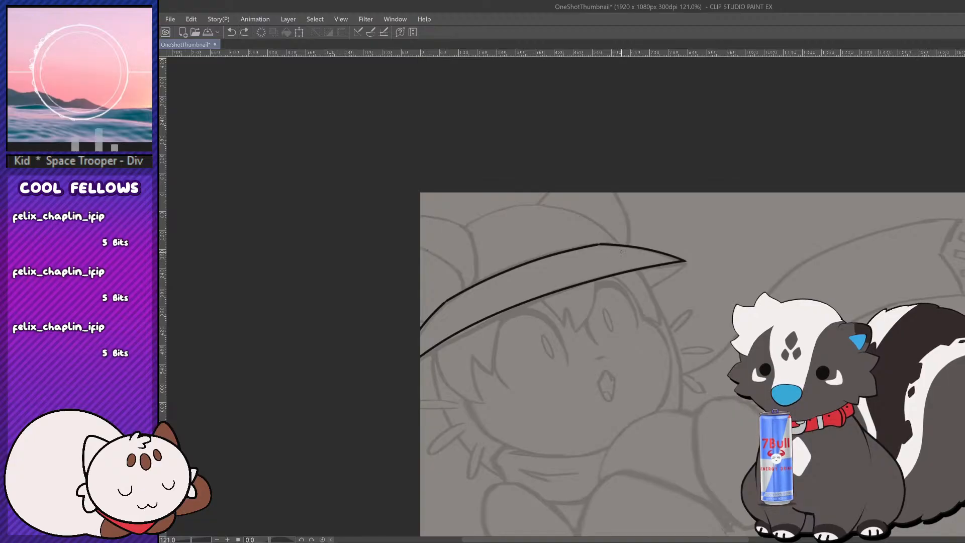
pyautogui.moveTo(621, 250); pyautogui.dragTo(438, 240)
pyautogui.hotkey('ctrl', 'z')
pyautogui.moveTo(624, 254); pyautogui.dragTo(432, 241)
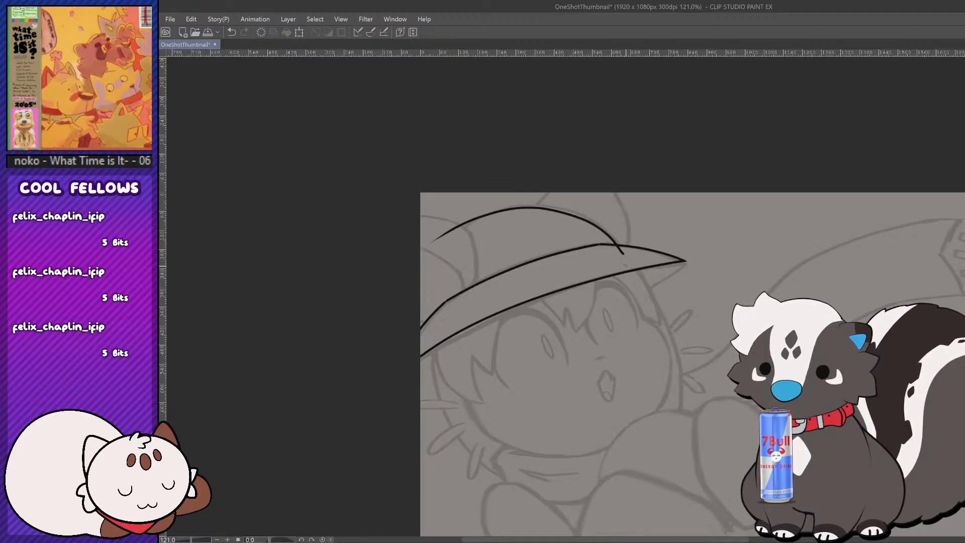
pyautogui.hotkey('ctrl', 'z')
pyautogui.moveTo(624, 254)
pyautogui.mouseDown()
pyautogui.moveTo(478, 205)
pyautogui.moveTo(608, 236)
pyautogui.moveTo(484, 209)
pyautogui.mouseUp()
pyautogui.hotkey('ctrl', 'z')
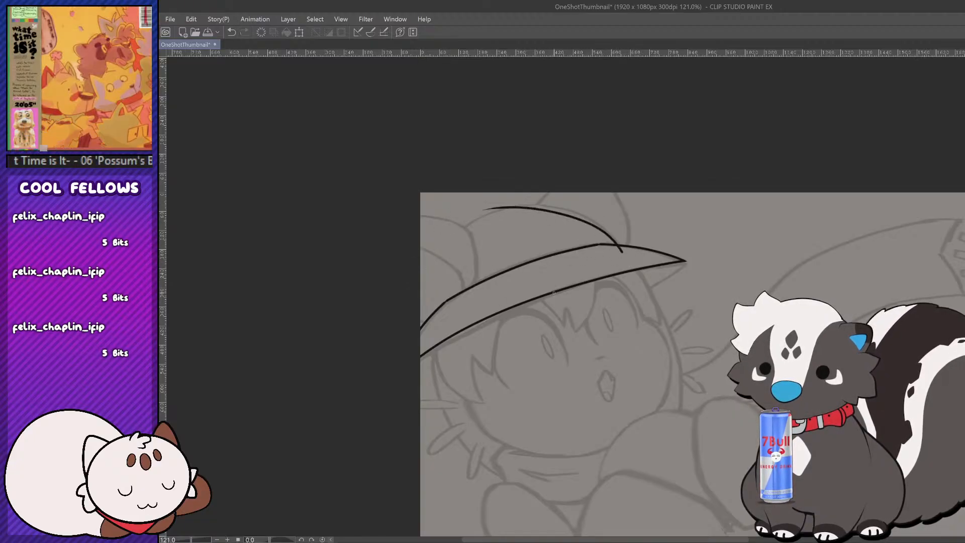
pyautogui.hotkey('ctrl', 'z')
pyautogui.moveTo(624, 254); pyautogui.dragTo(480, 205)
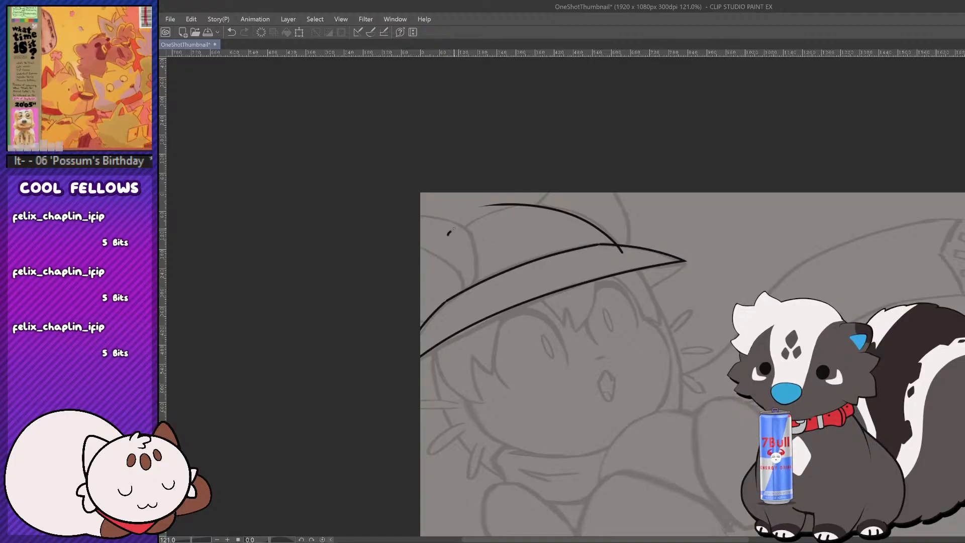
# Step: Ink the left arc of the hat crown to meet the right arc, and erase the overlapping ends at the top
pyautogui.moveTo(449, 236); pyautogui.dragTo(578, 201)
pyautogui.hotkey('ctrl', 'z')
pyautogui.moveTo(449, 240); pyautogui.dragTo(584, 203)
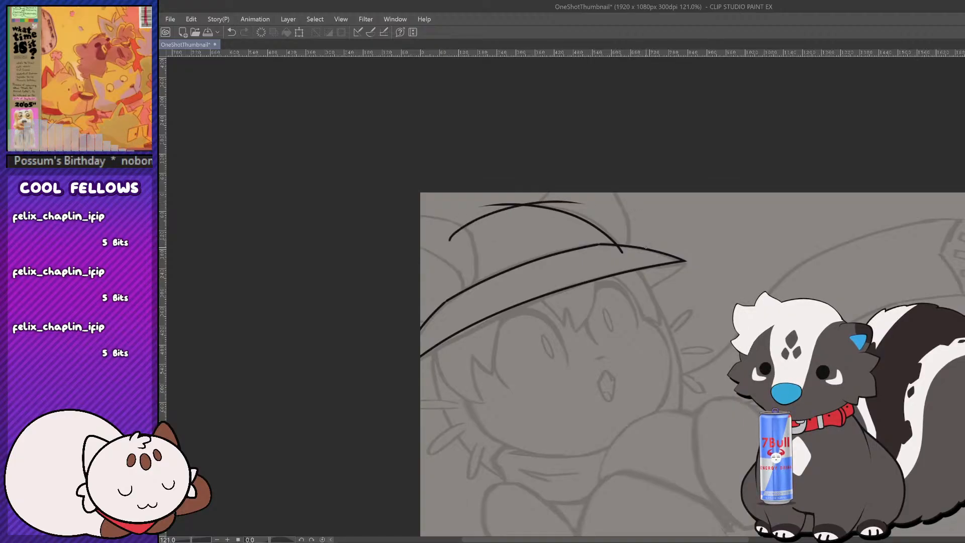
pyautogui.click(556, 200)
pyautogui.click(502, 205)
pyautogui.hotkey('ctrl', '-')
pyautogui.hotkey('ctrl', '-')
pyautogui.hotkey('ctrl', '-')
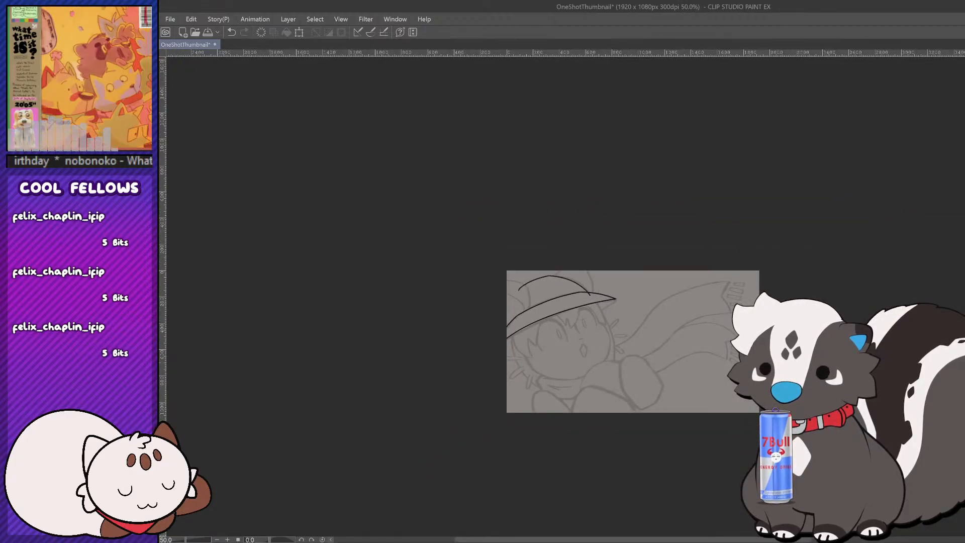
# Step: Ink the top curve of the hat's left ear from the canvas edge across the crown line, redoing the stroke as needed
pyautogui.scroll(3, 756, 318)
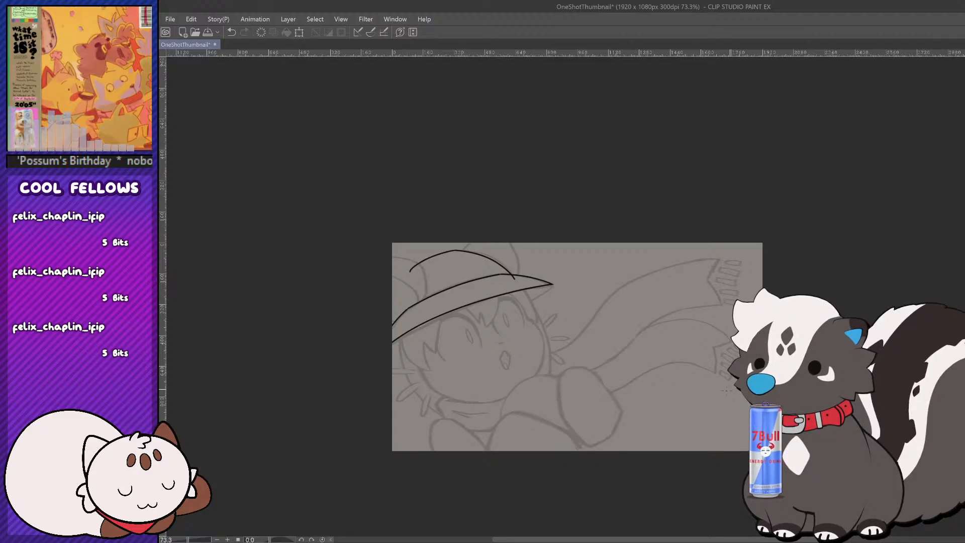
pyautogui.scroll(2, 726, 391)
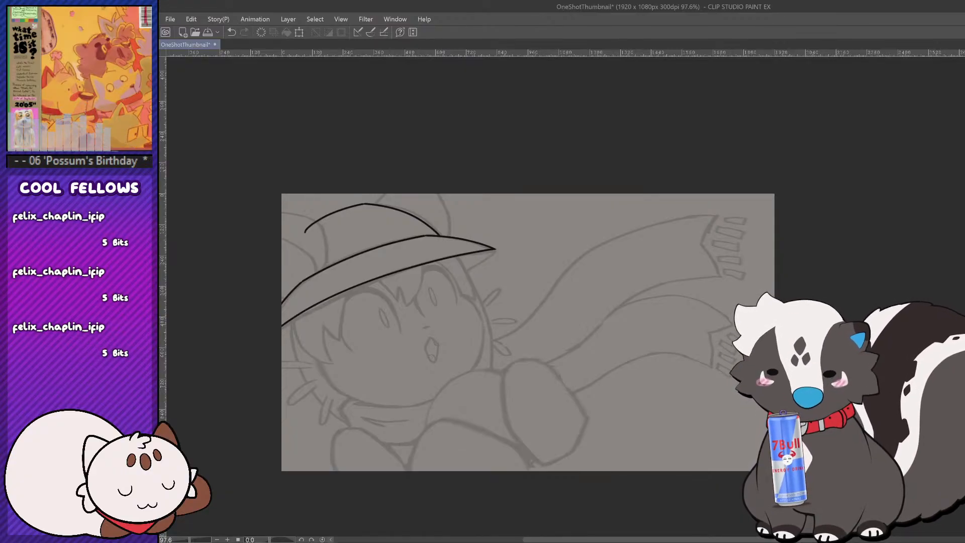
pyautogui.moveTo(649, 539); pyautogui.dragTo(614, 540)
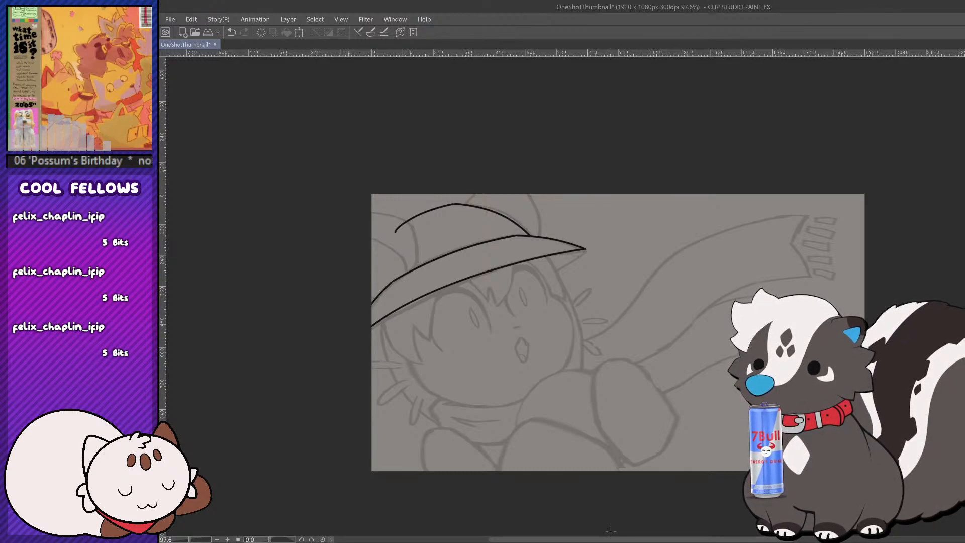
pyautogui.scroll(1, 382, 202)
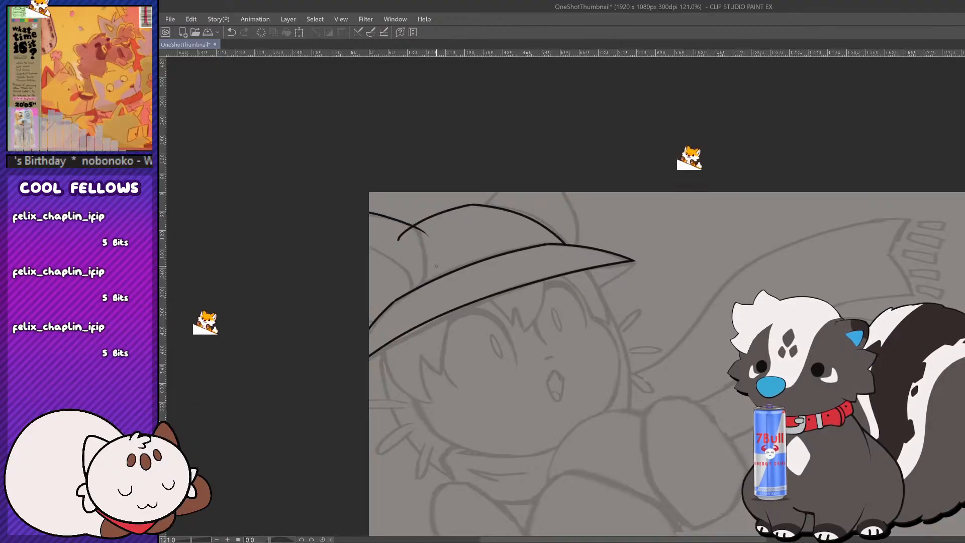
pyautogui.moveTo(360, 215); pyautogui.dragTo(442, 245)
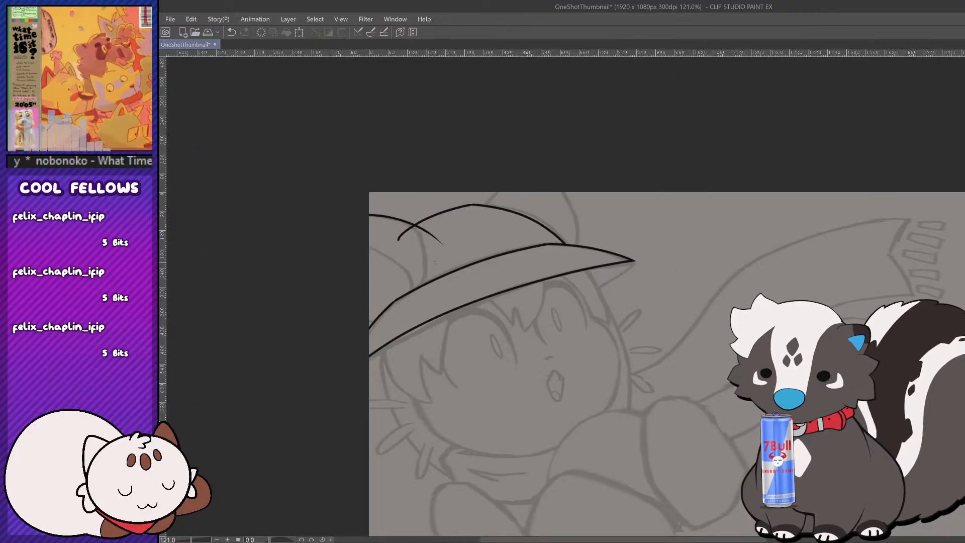
pyautogui.hotkey('ctrl', 'z')
pyautogui.moveTo(363, 214); pyautogui.dragTo(437, 251)
pyautogui.hotkey('ctrl', 'z')
pyautogui.moveTo(363, 215)
pyautogui.mouseDown()
pyautogui.moveTo(433, 248)
pyautogui.moveTo(412, 226)
pyautogui.moveTo(442, 251)
pyautogui.moveTo(409, 301)
pyautogui.mouseUp()
pyautogui.hotkey('ctrl', 'z')
pyautogui.hotkey('ctrl', 'z')
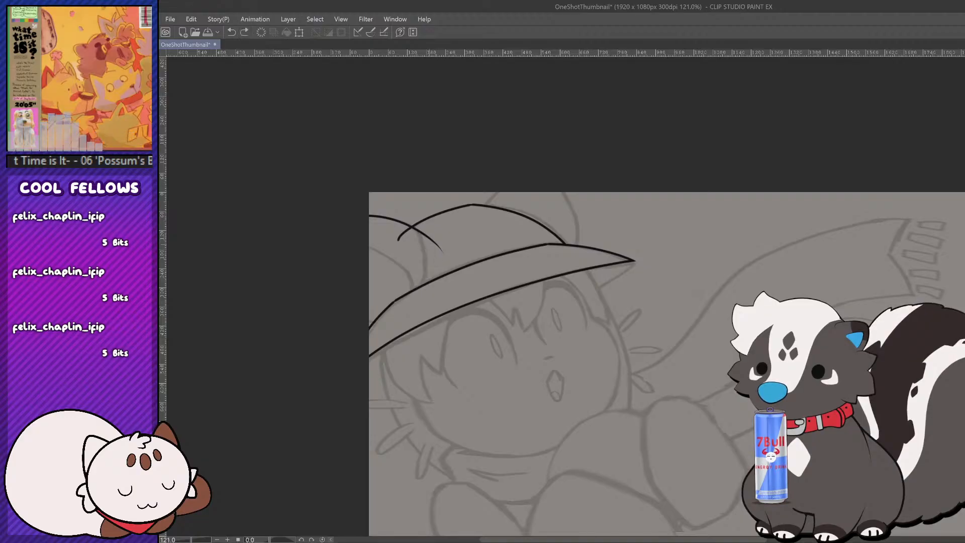
# Step: Ink the right side of the left ear from its top curve down across the hat brim
pyautogui.moveTo(423, 229); pyautogui.dragTo(413, 302)
pyautogui.hotkey('ctrl', 'z')
pyautogui.hotkey('ctrl', 'z')
pyautogui.moveTo(419, 227); pyautogui.dragTo(412, 315)
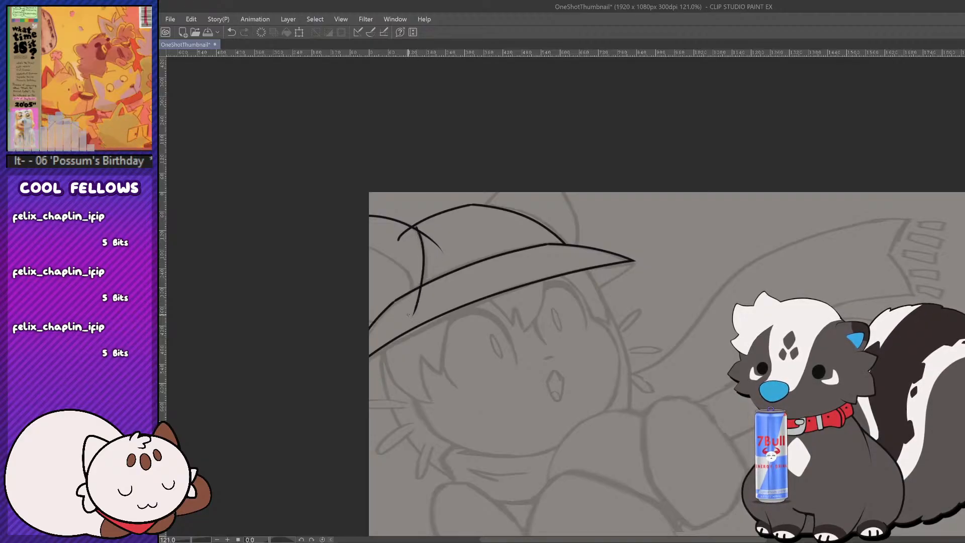
# Step: Redo the right edge of the hat's left ear as a shorter curve ending just past the brim line
pyautogui.hotkey('ctrl', 'z')
pyautogui.moveTo(418, 228); pyautogui.dragTo(416, 304)
pyautogui.hotkey('ctrl', 'z')
pyautogui.moveTo(417, 228); pyautogui.dragTo(416, 302)
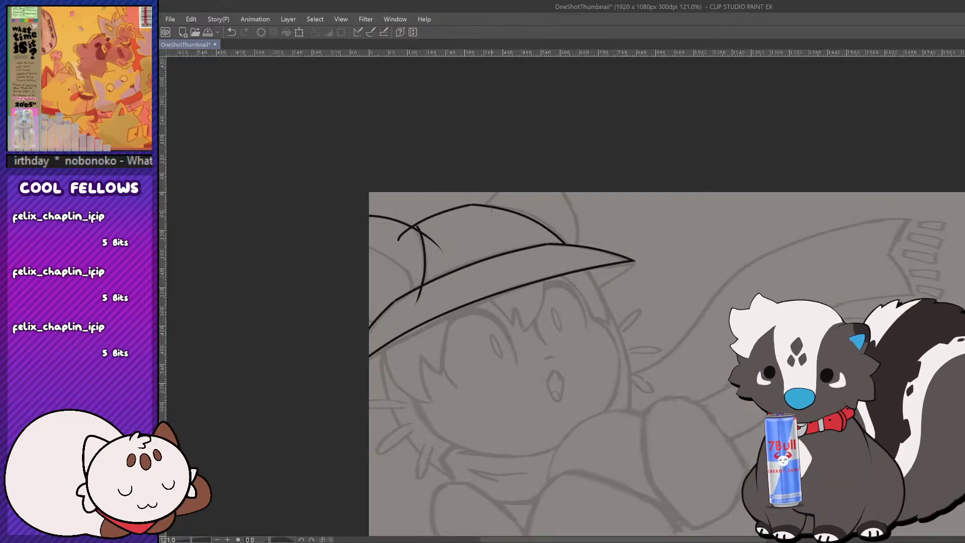
# Step: Ink both sides of the hat's right ear from the top canvas edge across the crown and brim lines, retrying the strokes
pyautogui.moveTo(474, 215); pyautogui.dragTo(500, 193)
pyautogui.hotkey('ctrl', 'z')
pyautogui.moveTo(564, 193)
pyautogui.mouseDown()
pyautogui.moveTo(573, 241)
pyautogui.moveTo(576, 229)
pyautogui.moveTo(570, 260)
pyautogui.moveTo(579, 262)
pyautogui.mouseUp()
pyautogui.hotkey('ctrl', 'z')
pyautogui.hotkey('ctrl', 'z')
pyautogui.hotkey('ctrl', 'z')
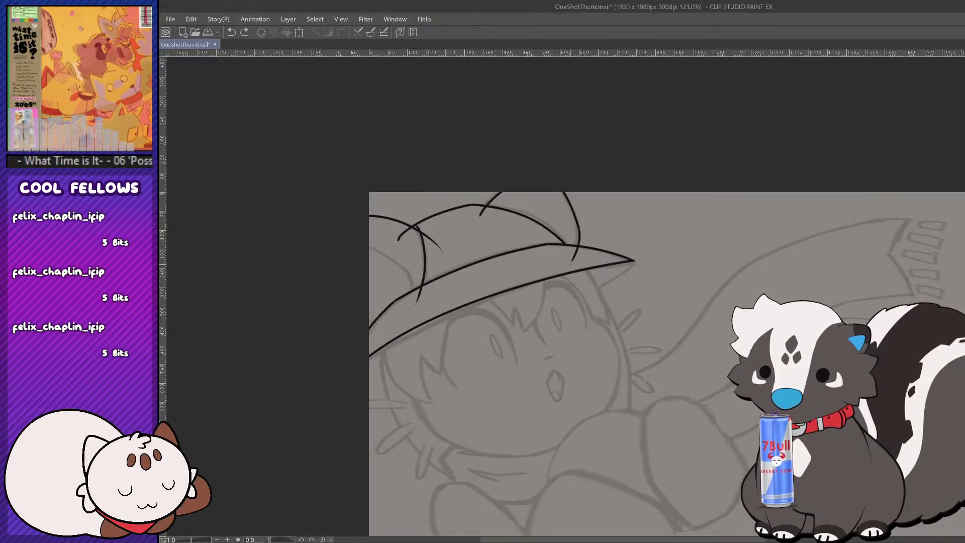
pyautogui.hotkey('ctrl', 'z')
pyautogui.moveTo(562, 191)
pyautogui.mouseDown()
pyautogui.moveTo(576, 256)
pyautogui.moveTo(576, 226)
pyautogui.moveTo(571, 259)
pyautogui.mouseUp()
pyautogui.hotkey('ctrl', 'z')
pyautogui.hotkey('ctrl', 'z')
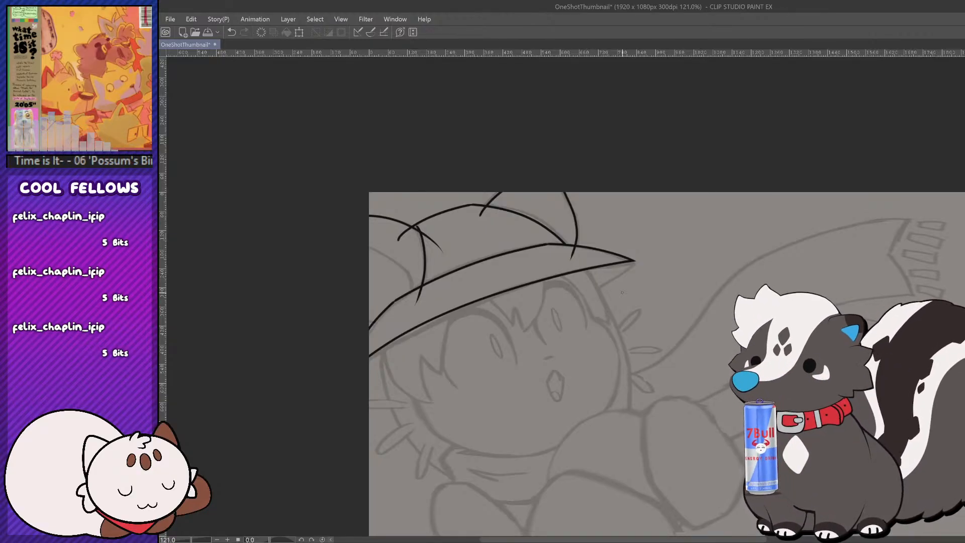
# Step: Erase the overshooting line ends where both ears cross the hat's crown and brim
pyautogui.click(572, 254)
pyautogui.click(482, 212)
pyautogui.moveTo(433, 242)
pyautogui.mouseDown()
pyautogui.moveTo(439, 249)
pyautogui.moveTo(411, 228)
pyautogui.mouseUp()
pyautogui.moveTo(421, 289); pyautogui.dragTo(417, 301)
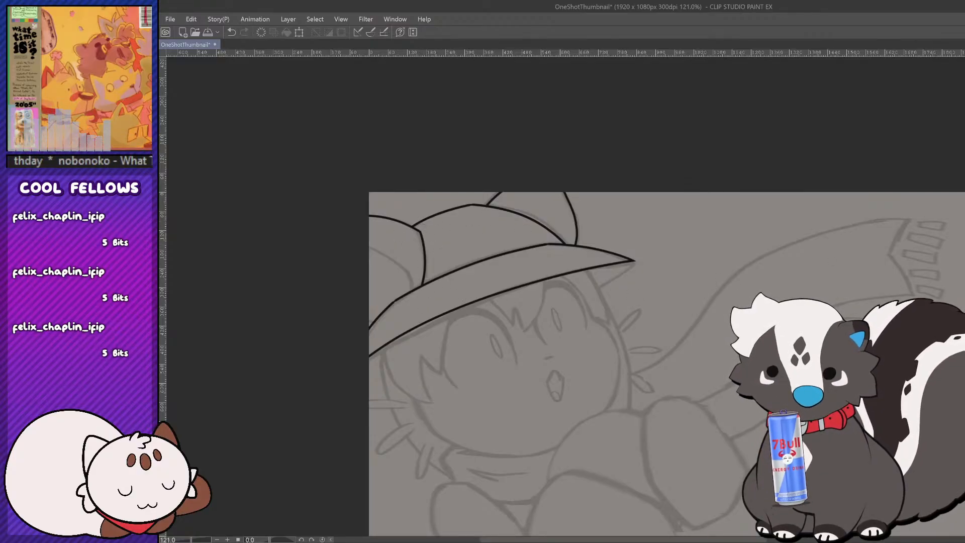
# Step: Ink the left ear's short line at the canvas edge and its inner-ear curve down to the brim, redoing strokes as needed
pyautogui.scroll(-6, 440, 340)
pyautogui.scroll(2, 418, 319)
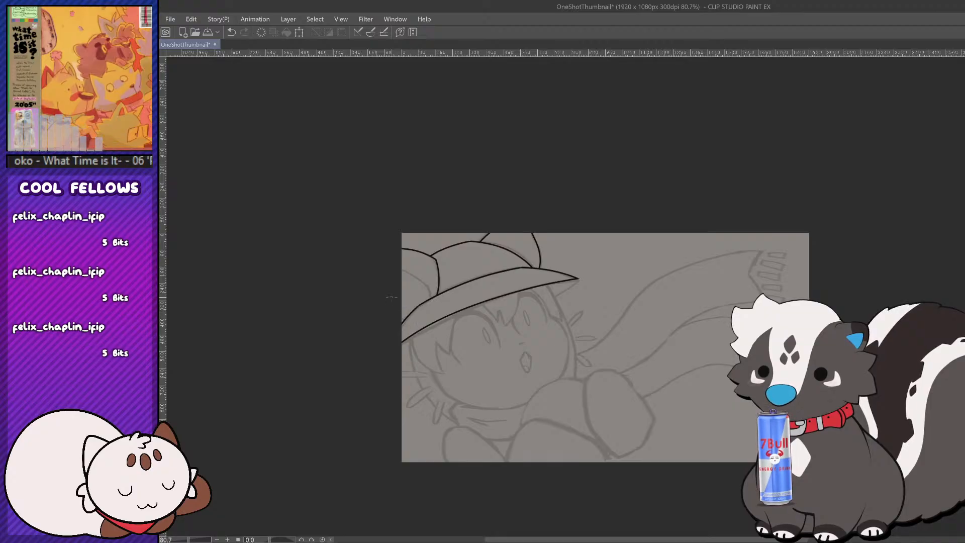
pyautogui.click(406, 322)
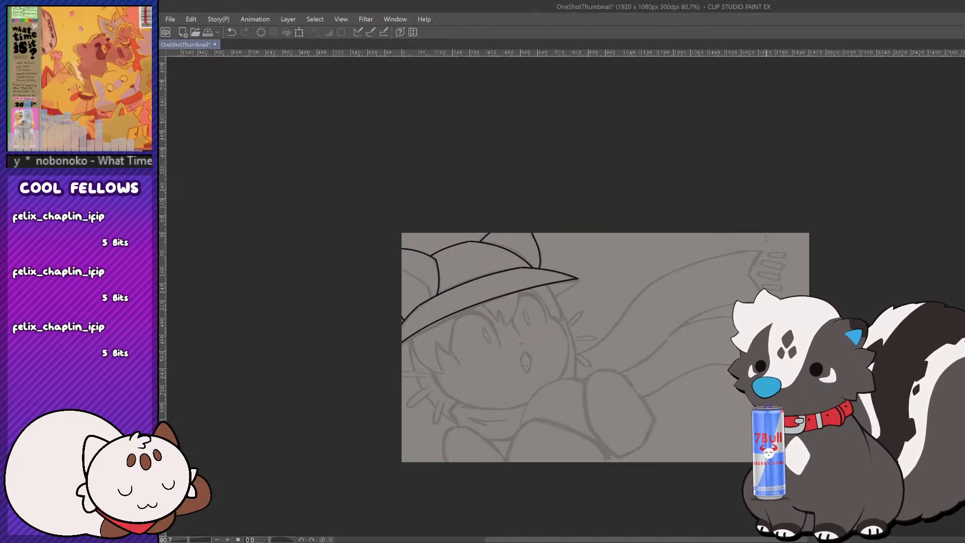
pyautogui.scroll(5, 420, 282)
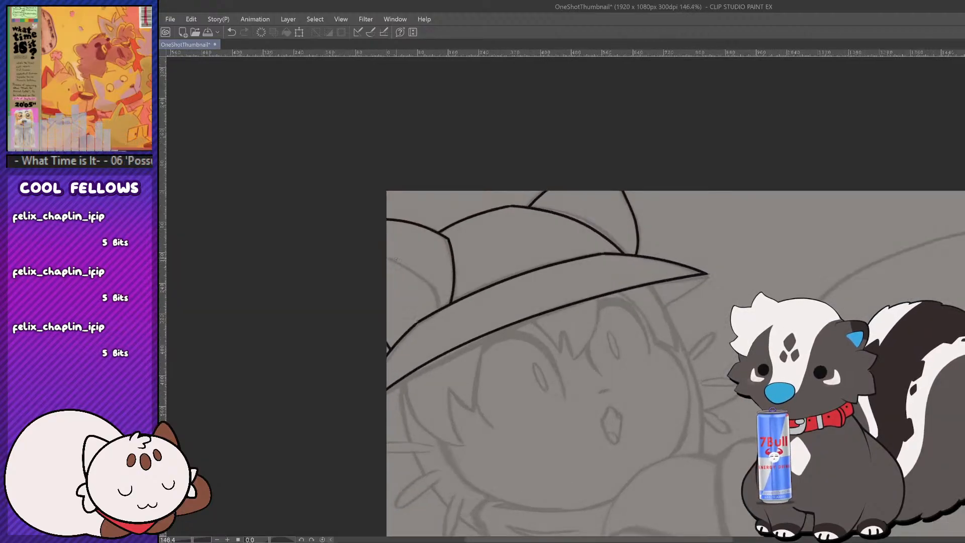
pyautogui.moveTo(386, 256); pyautogui.dragTo(442, 303)
pyautogui.hotkey('ctrl', 'z')
pyautogui.moveTo(387, 255)
pyautogui.mouseDown()
pyautogui.moveTo(444, 303)
pyautogui.moveTo(440, 324)
pyautogui.mouseUp()
pyautogui.hotkey('ctrl', 'z')
pyautogui.hotkey('ctrl', 'z')
pyautogui.moveTo(432, 284)
pyautogui.mouseDown()
pyautogui.moveTo(438, 304)
pyautogui.moveTo(433, 279)
pyautogui.moveTo(444, 296)
pyautogui.moveTo(438, 325)
pyautogui.mouseUp()
pyautogui.press('e')
pyautogui.scroll(-7, 491, 356)
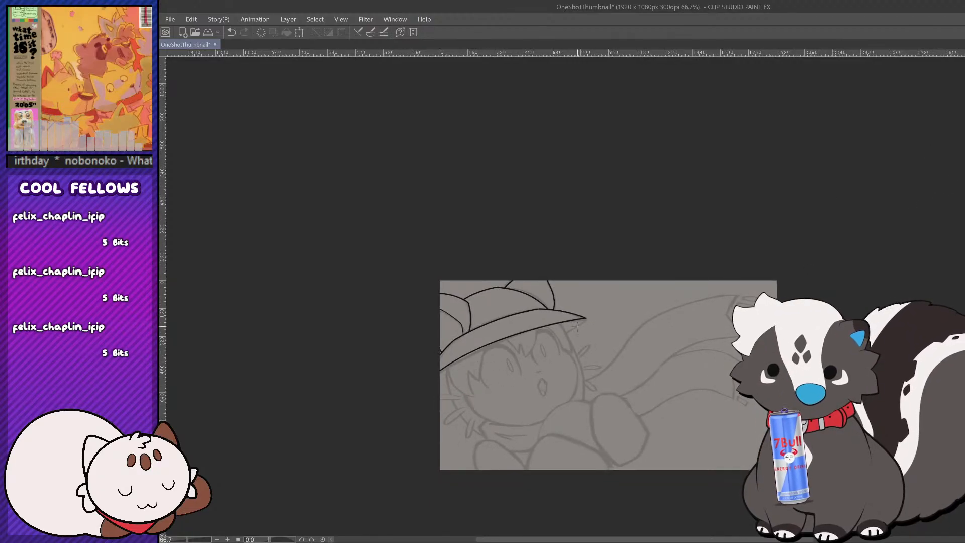
pyautogui.scroll(4, 495, 361)
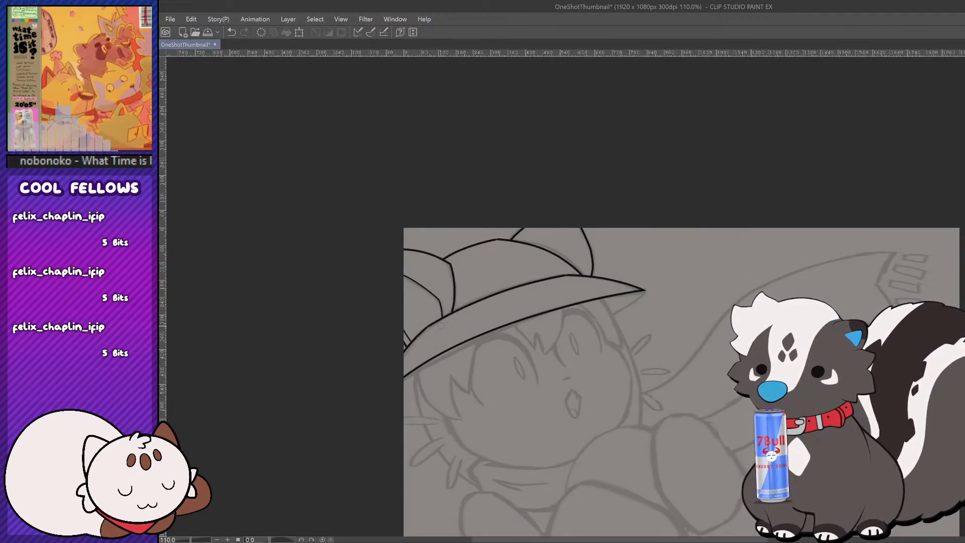
# Step: Ink the inner-ear lines of the hat's right ear from the top canvas edge down to the crown
pyautogui.scroll(-4, 441, 326)
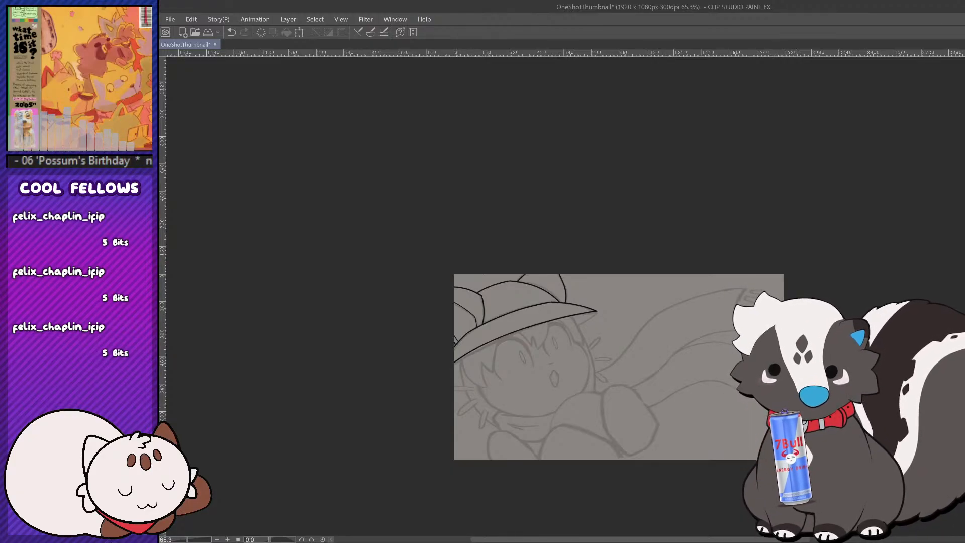
pyautogui.scroll(2, 546, 294)
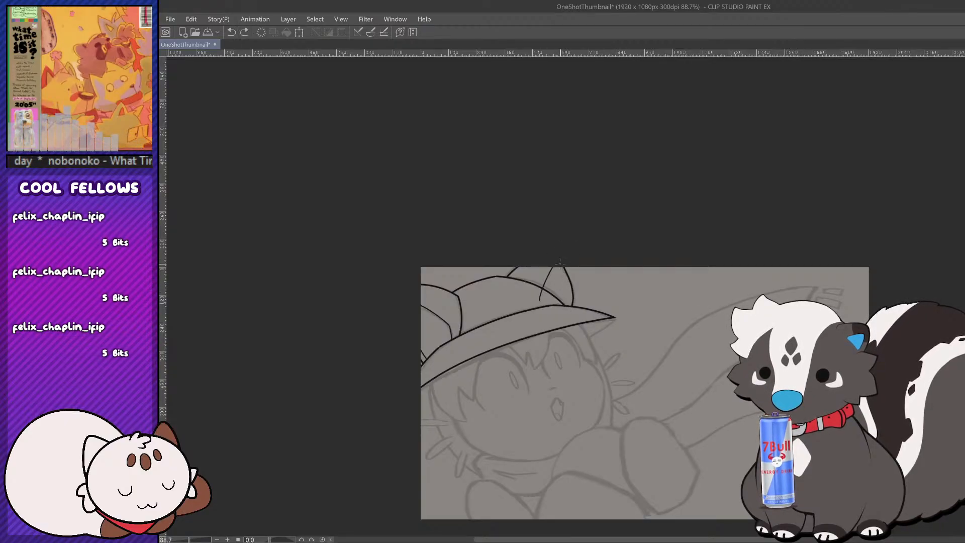
pyautogui.scroll(-4, 565, 303)
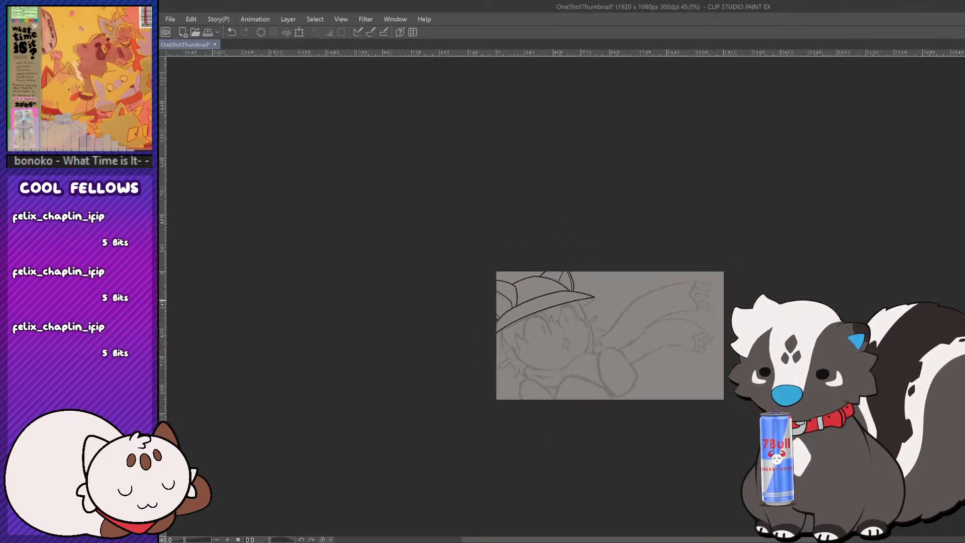
pyautogui.scroll(3, 577, 353)
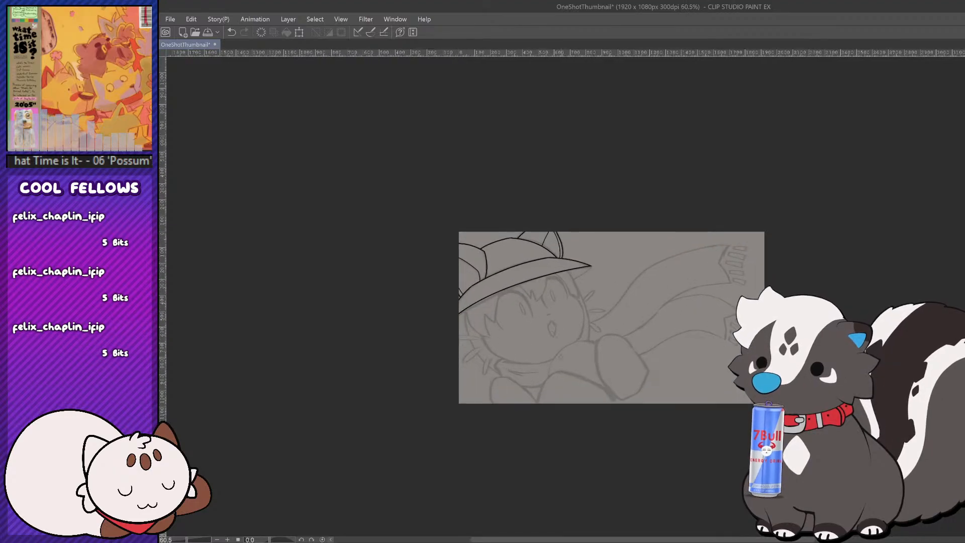
pyautogui.scroll(5, 557, 368)
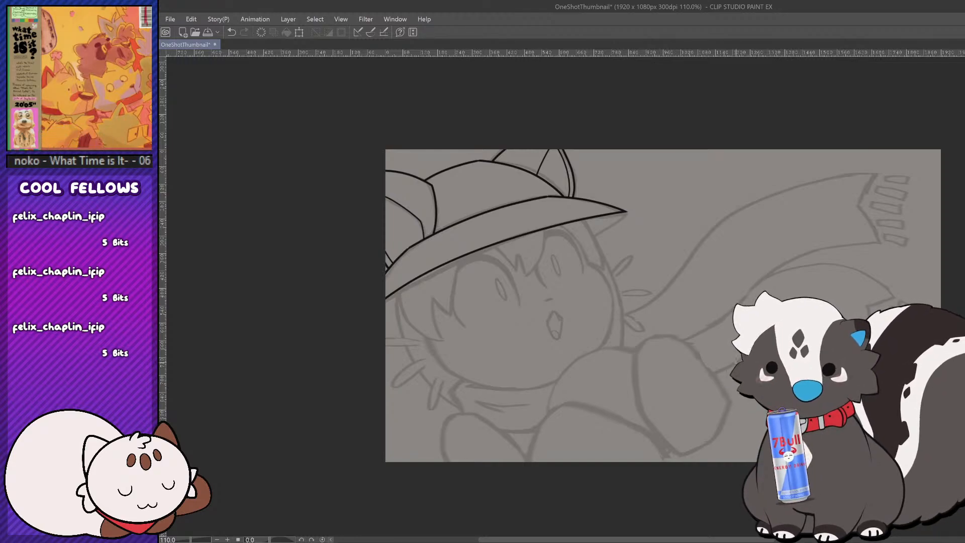
# Step: Ink the underside of the brim as a curve from its pointed tip back toward the face, retrying until the shape fits
pyautogui.moveTo(626, 211); pyautogui.dragTo(589, 261)
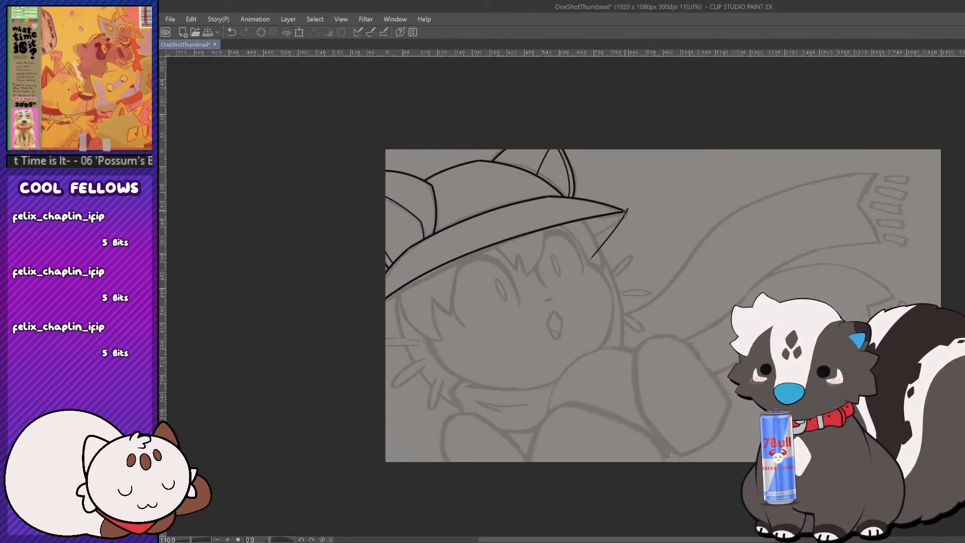
pyautogui.hotkey('ctrl', 'z')
pyautogui.moveTo(626, 211); pyautogui.dragTo(587, 247)
pyautogui.hotkey('ctrl', 'z')
pyautogui.moveTo(626, 210); pyautogui.dragTo(555, 263)
pyautogui.hotkey('ctrl', 'z')
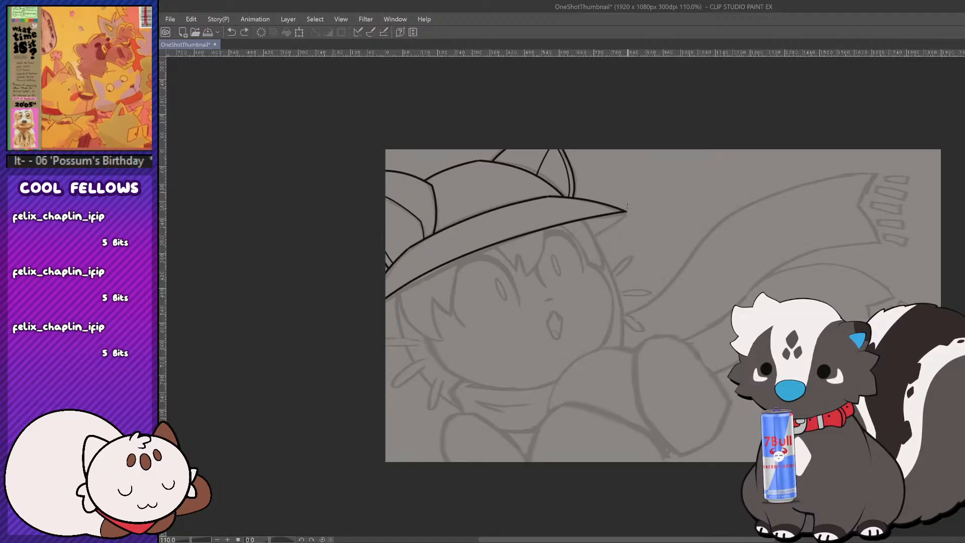
pyautogui.moveTo(626, 211)
pyautogui.mouseDown()
pyautogui.moveTo(555, 258)
pyautogui.moveTo(584, 249)
pyautogui.moveTo(569, 261)
pyautogui.moveTo(565, 252)
pyautogui.mouseUp()
pyautogui.hotkey('ctrl', 'z')
pyautogui.hotkey('ctrl', 'z')
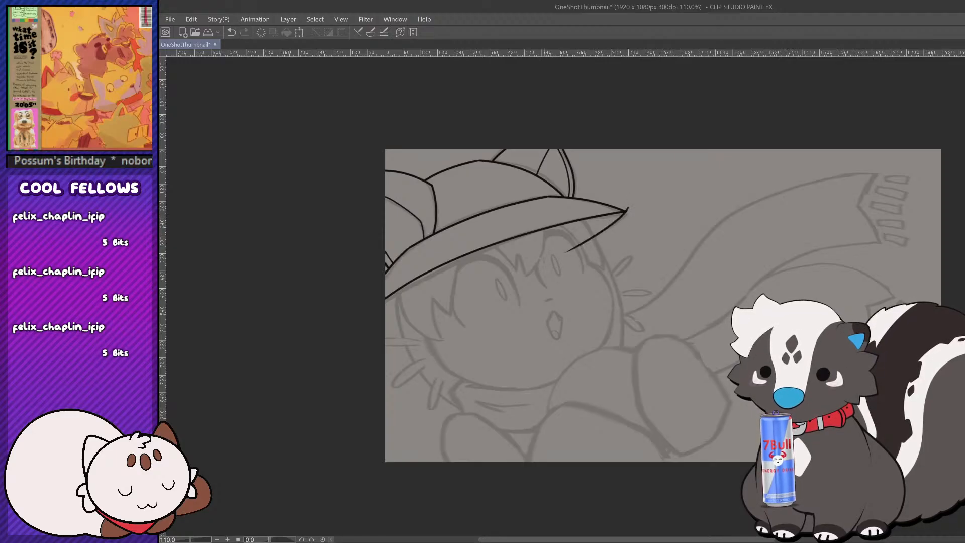
pyautogui.scroll(-3, 567, 326)
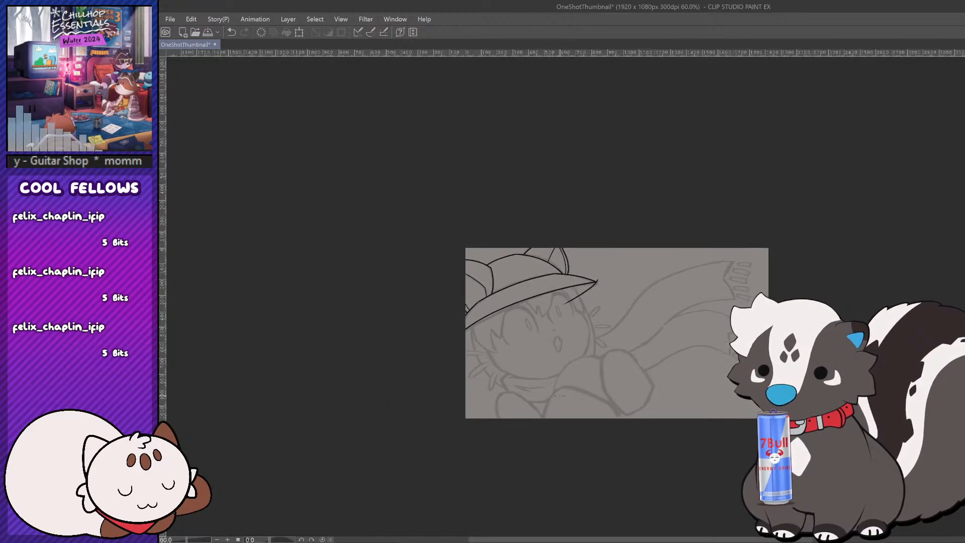
pyautogui.scroll(2, 500, 299)
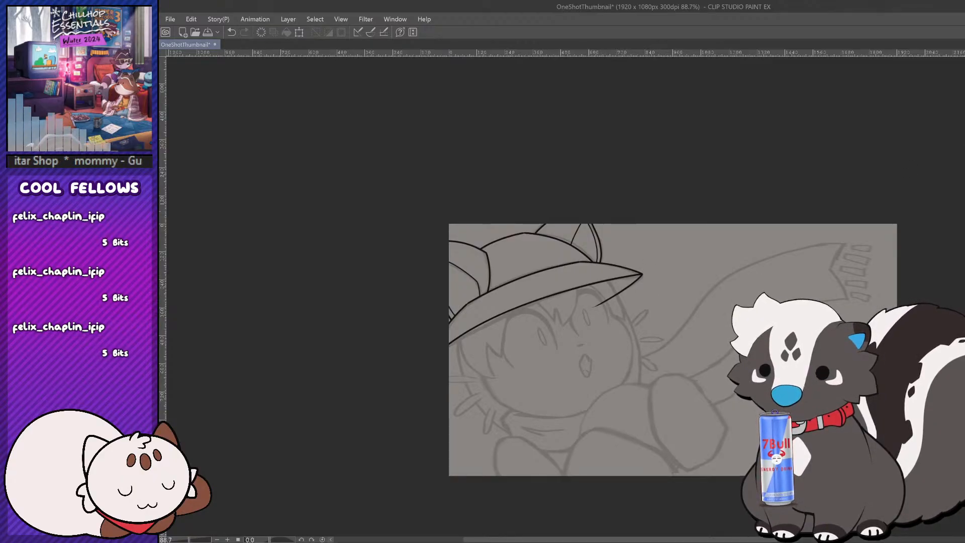
pyautogui.scroll(2, 472, 437)
pyautogui.scroll(-4, 526, 403)
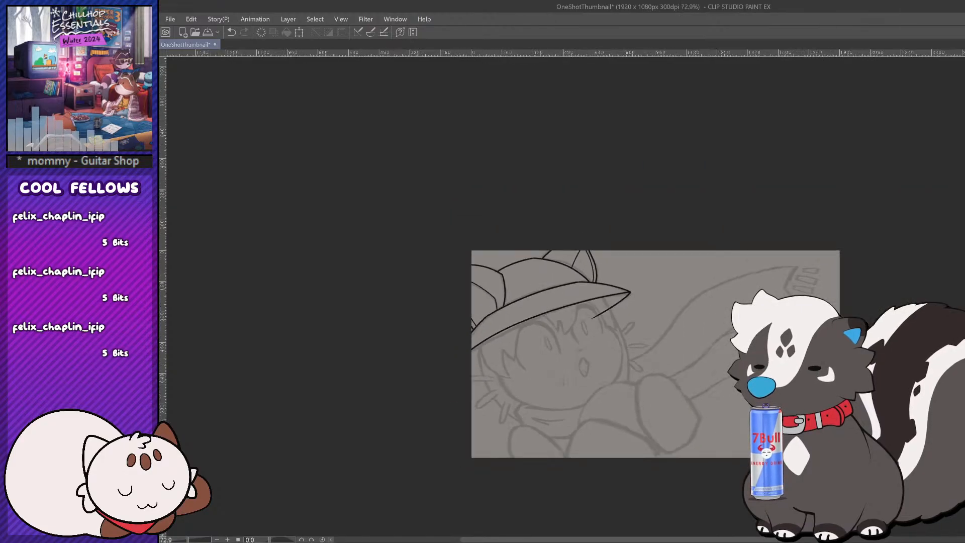
pyautogui.scroll(2, 554, 463)
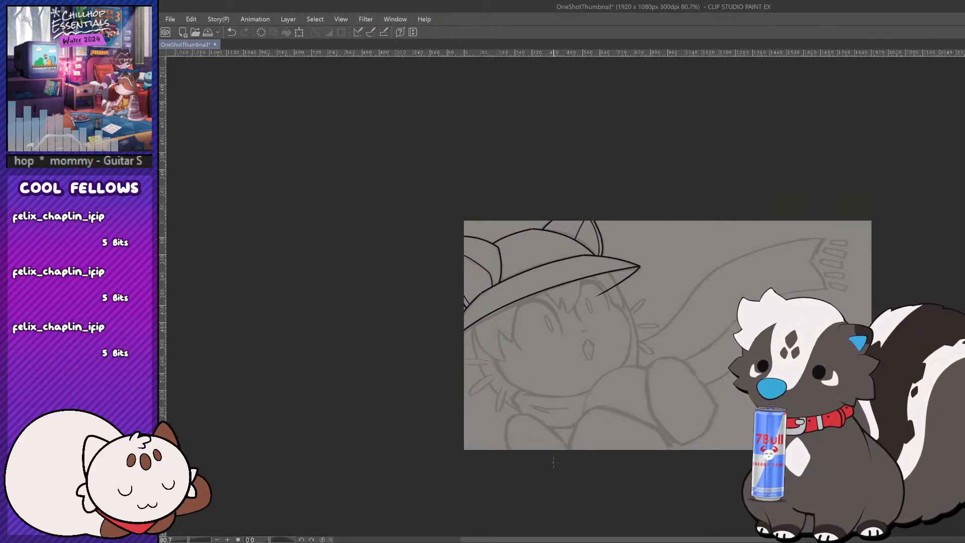
pyautogui.scroll(3, 500, 289)
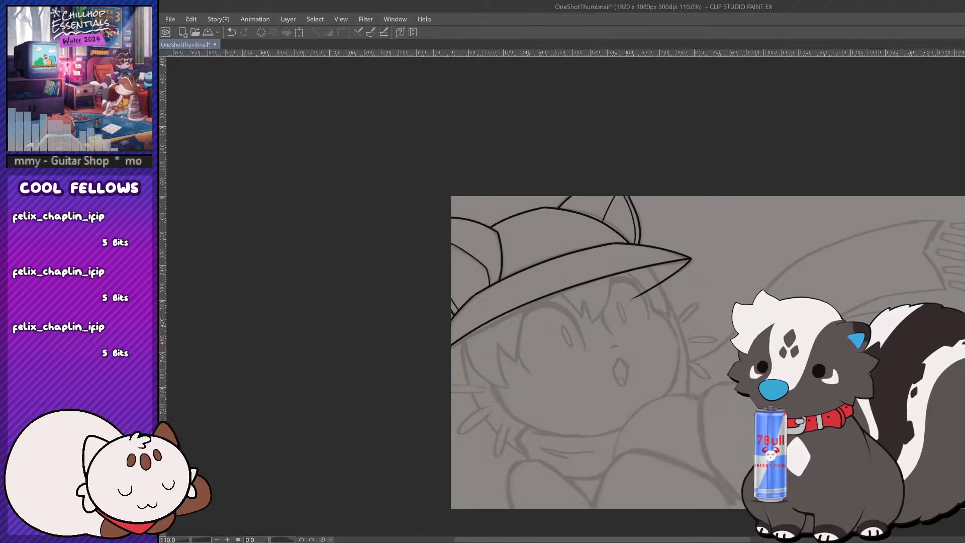
# Step: Redraw the hat brim's upper line with a higher arch across the crown base and erase the old line beneath it
pyautogui.moveTo(469, 300); pyautogui.dragTo(560, 247)
pyautogui.hotkey('ctrl', 'z')
pyautogui.moveTo(468, 300); pyautogui.dragTo(543, 253)
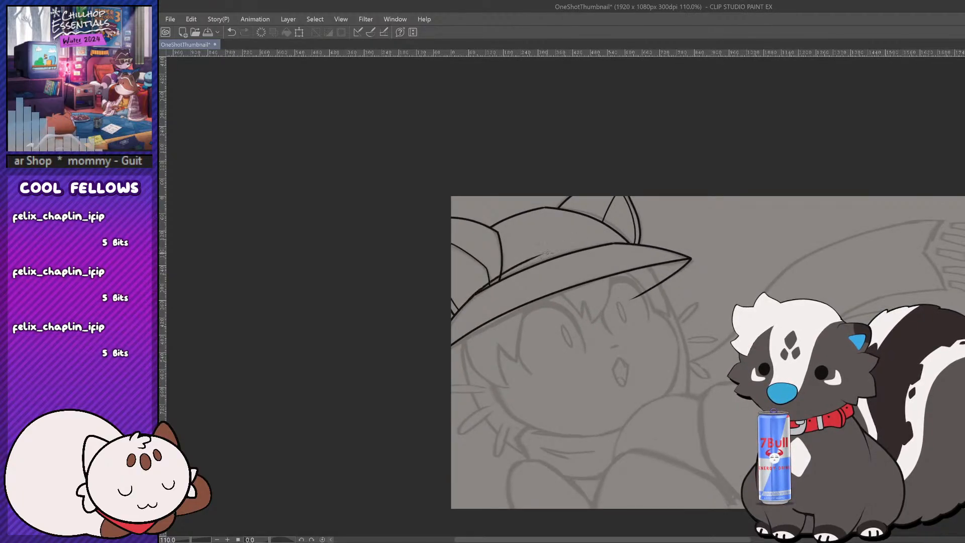
pyautogui.hotkey('ctrl', 'z')
pyautogui.moveTo(471, 300)
pyautogui.mouseDown()
pyautogui.moveTo(559, 246)
pyautogui.moveTo(587, 245)
pyautogui.mouseUp()
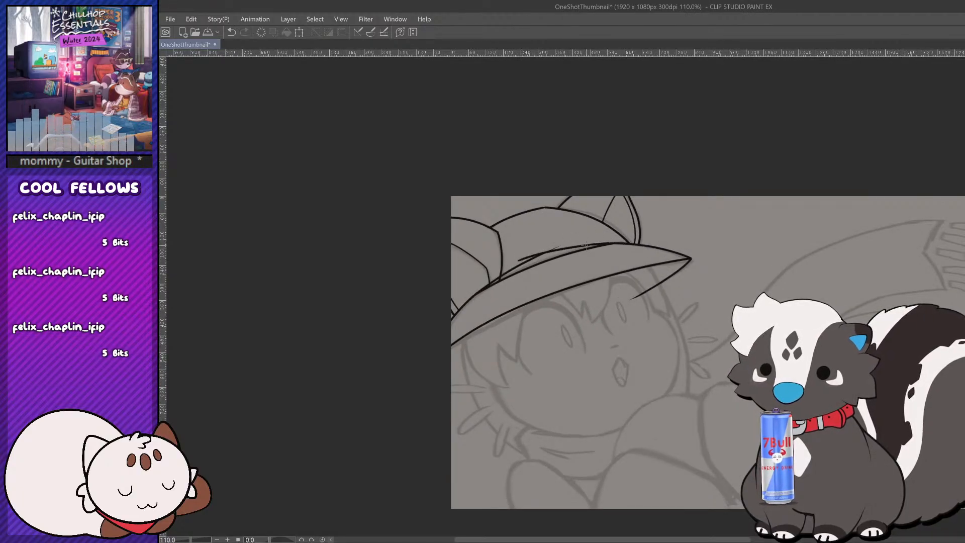
pyautogui.moveTo(520, 255)
pyautogui.mouseDown()
pyautogui.moveTo(530, 273)
pyautogui.moveTo(487, 297)
pyautogui.mouseUp()
pyautogui.scroll(-4, 623, 306)
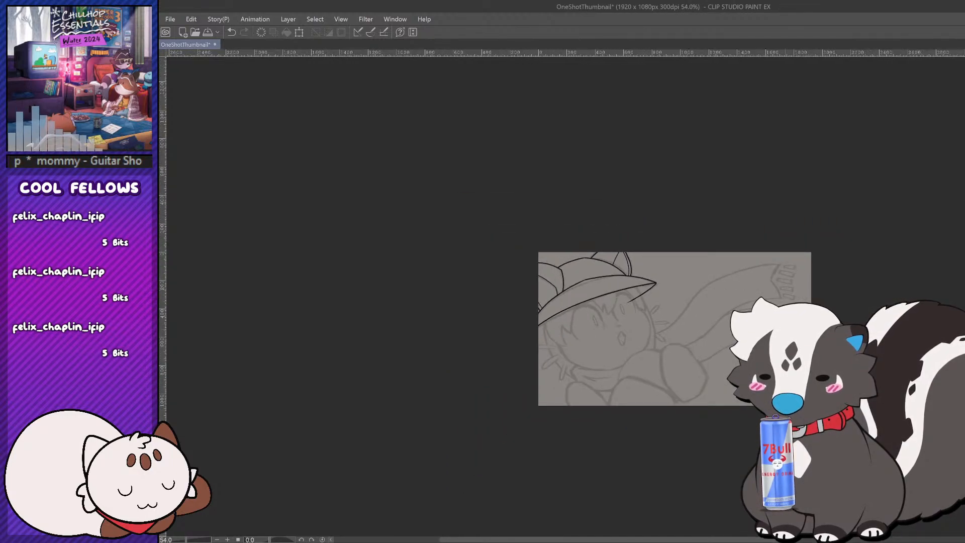
pyautogui.scroll(-4, 609, 338)
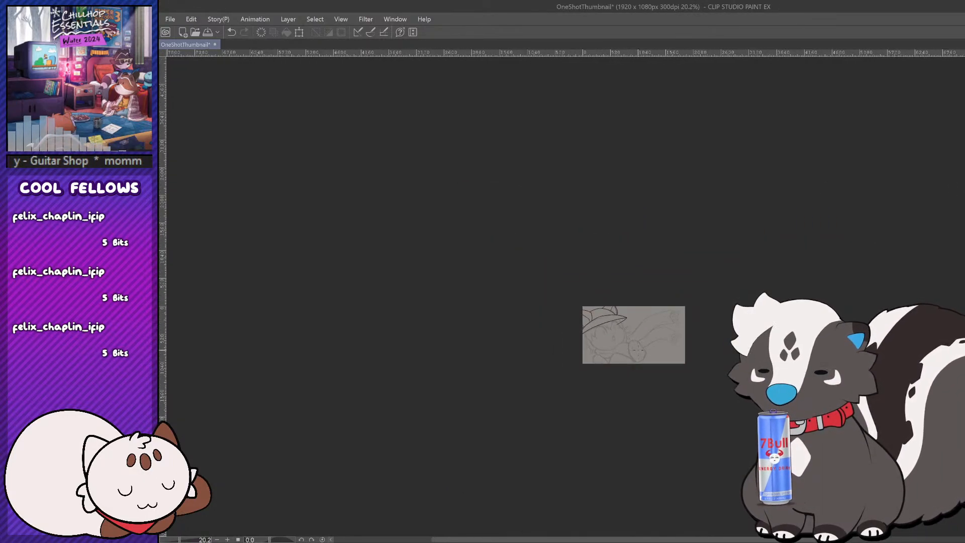
pyautogui.scroll(5, 593, 353)
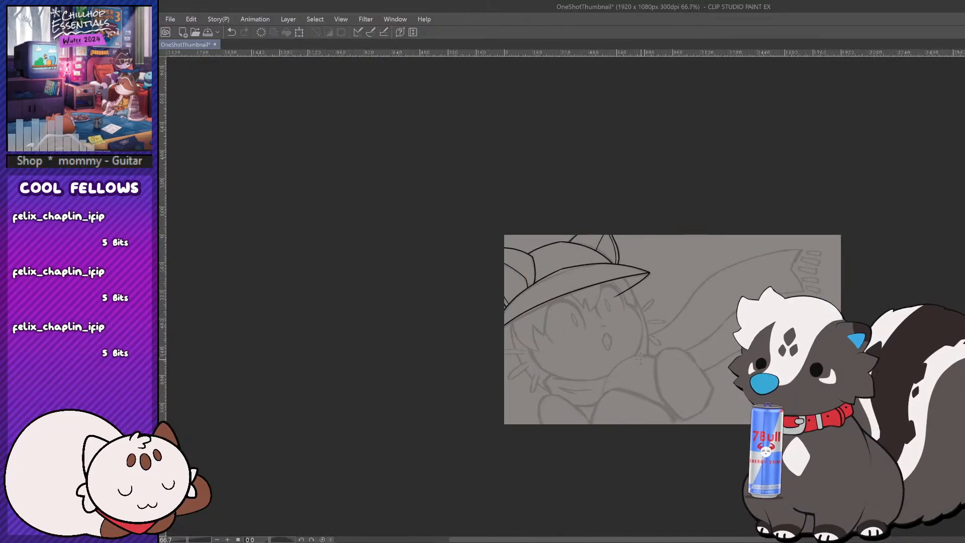
pyautogui.scroll(1, 591, 352)
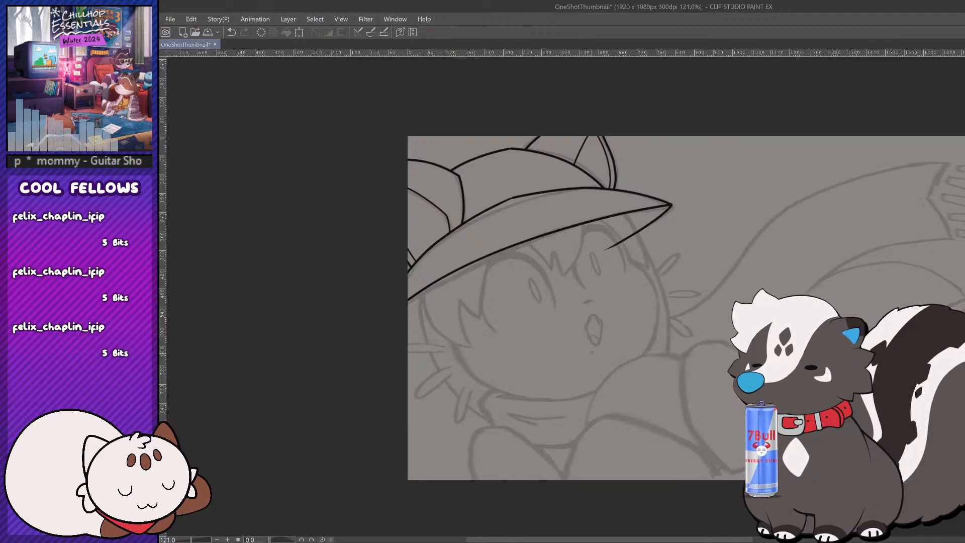
# Step: Ink the left edge of the central hair fringe from the brim down between the eyes, redoing the stroke
pyautogui.moveTo(527, 241); pyautogui.dragTo(559, 283)
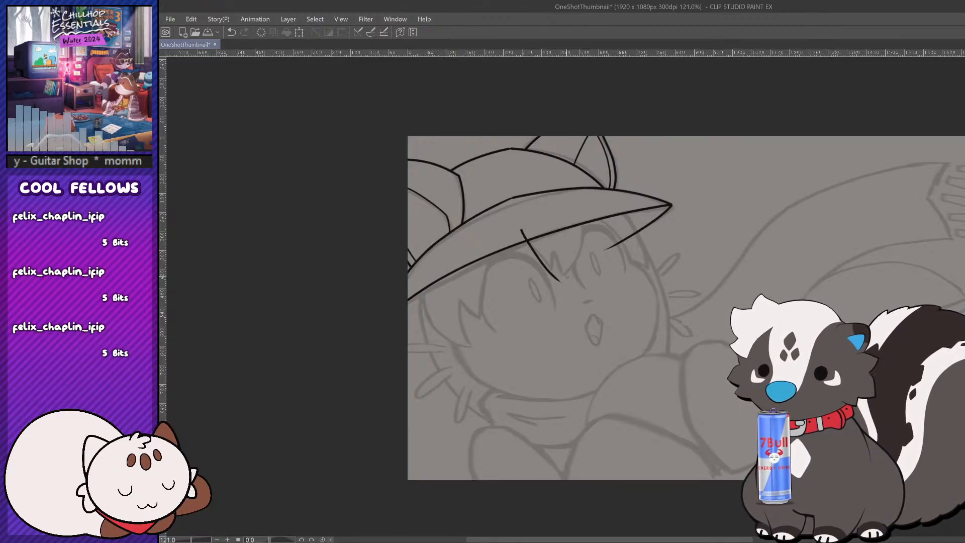
pyautogui.hotkey('ctrl', 'z')
pyautogui.moveTo(519, 229); pyautogui.dragTo(559, 275)
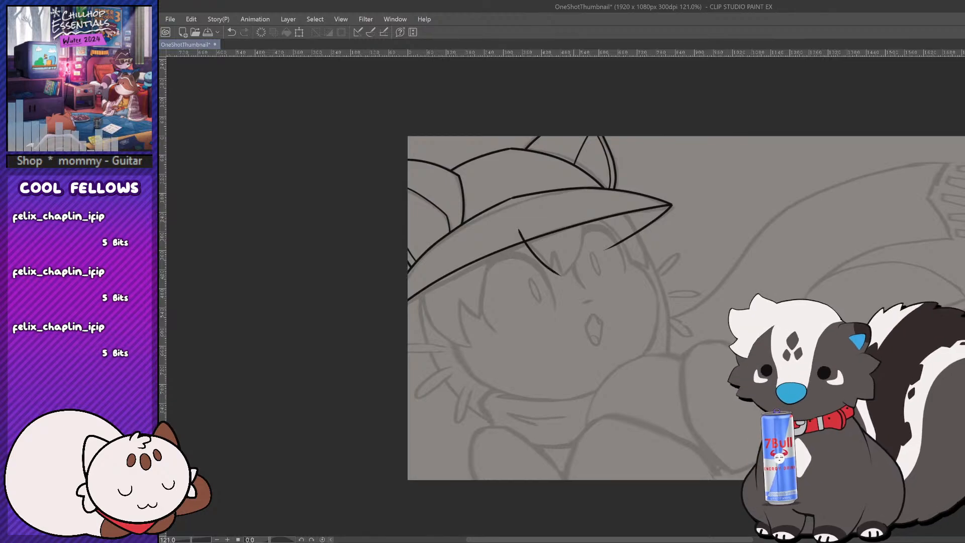
pyautogui.hotkey('ctrl', 'z')
pyautogui.moveTo(514, 228); pyautogui.dragTo(552, 275)
# Step: Ink the notch between the fringe's two points and try the curve of its right edge up to the brim
pyautogui.moveTo(550, 242)
pyautogui.mouseDown()
pyautogui.moveTo(551, 280)
pyautogui.moveTo(561, 291)
pyautogui.moveTo(587, 196)
pyautogui.mouseUp()
pyautogui.hotkey('ctrl', 'z')
pyautogui.hotkey('ctrl', 'z')
pyautogui.moveTo(554, 290)
pyautogui.mouseDown()
pyautogui.moveTo(577, 256)
pyautogui.moveTo(587, 205)
pyautogui.mouseUp()
pyautogui.hotkey('ctrl', 'z')
pyautogui.moveTo(553, 287)
pyautogui.mouseDown()
pyautogui.moveTo(577, 245)
pyautogui.moveTo(582, 207)
pyautogui.mouseUp()
pyautogui.hotkey('ctrl', 'z')
pyautogui.hotkey('ctrl', 'z')
# Step: Compare the fringe's right edge with and without the stroke, and redraw it from the brim down past the lower point
pyautogui.hotkey('ctrl', 'y')
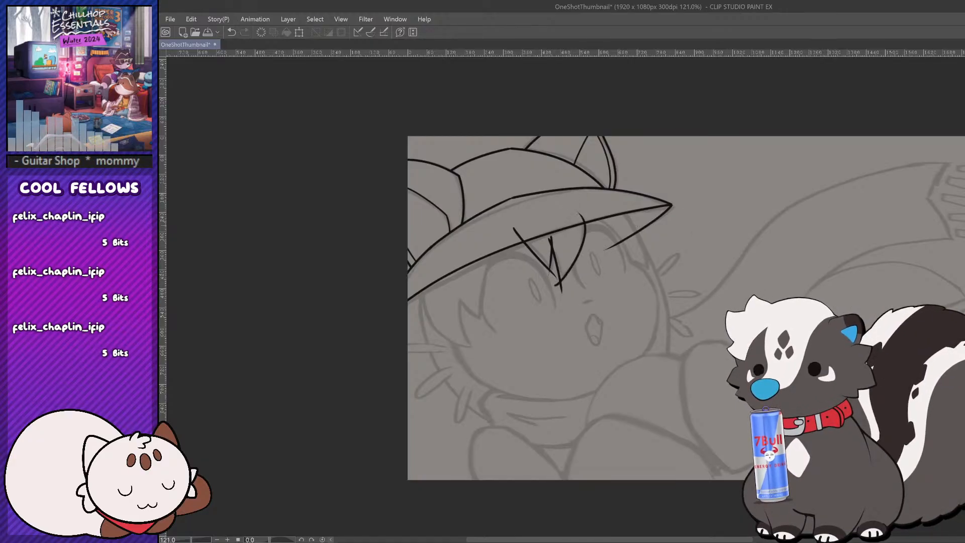
pyautogui.hotkey('ctrl', 'z')
pyautogui.hotkey('ctrl', 'y')
pyautogui.hotkey('ctrl', 'z')
pyautogui.hotkey('ctrl', 'y')
pyautogui.hotkey('ctrl', 'z')
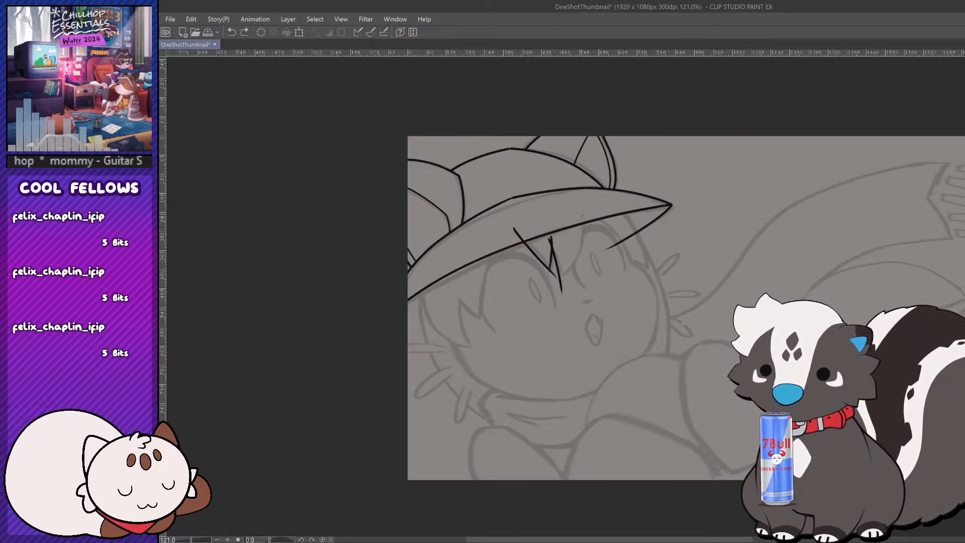
pyautogui.moveTo(580, 209); pyautogui.dragTo(549, 291)
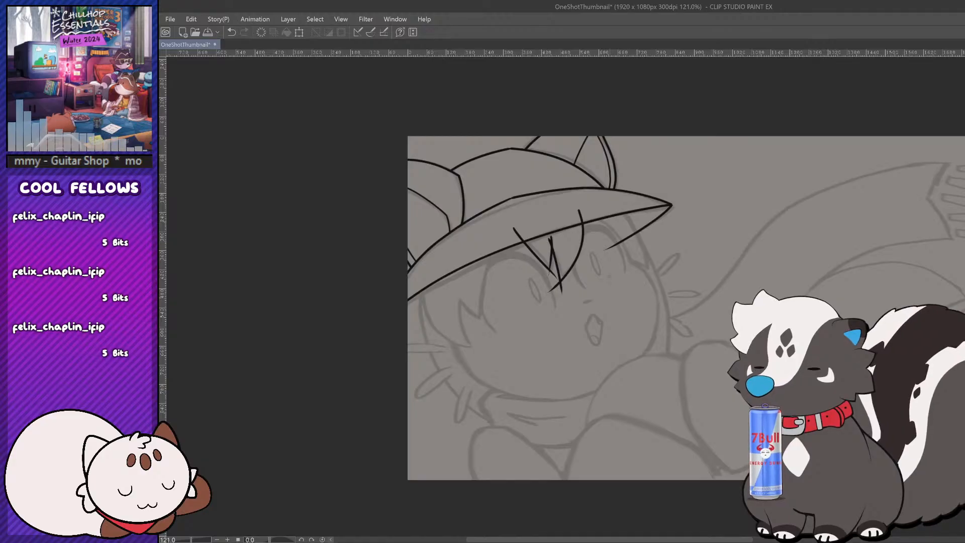
# Step: Erase the fringe line ends that overlap the brim, the notch and the two hair points
pyautogui.click(580, 215)
pyautogui.click(519, 235)
pyautogui.click(550, 239)
pyautogui.click(552, 242)
pyautogui.click(553, 274)
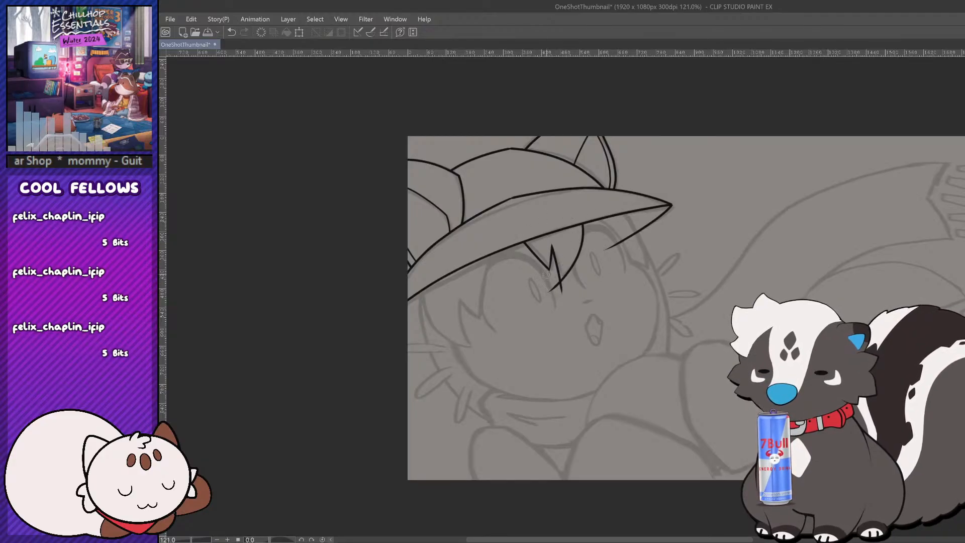
pyautogui.click(554, 288)
pyautogui.click(564, 291)
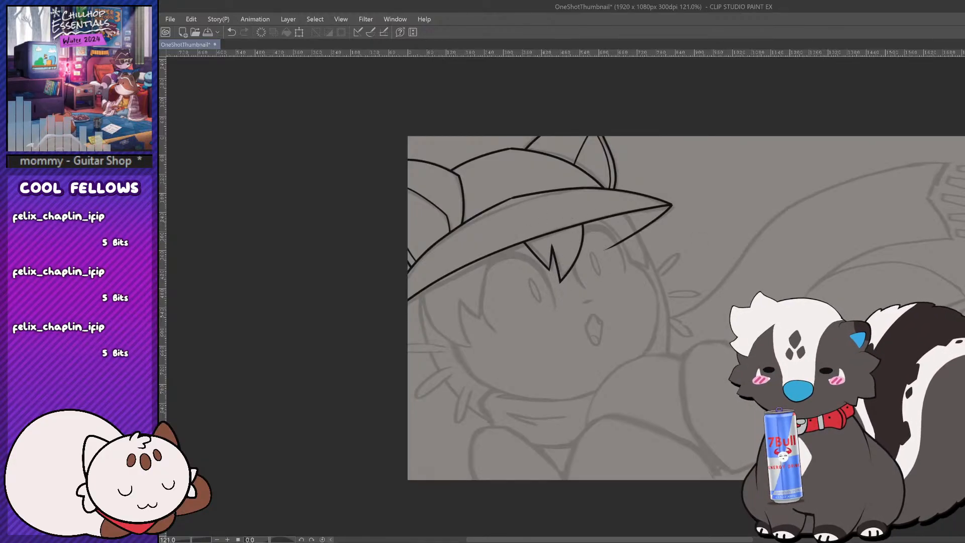
# Step: Ink the inner edge of the left hair lock from the brim down past its upper point, redoing the stroke
pyautogui.scroll(2, 486, 370)
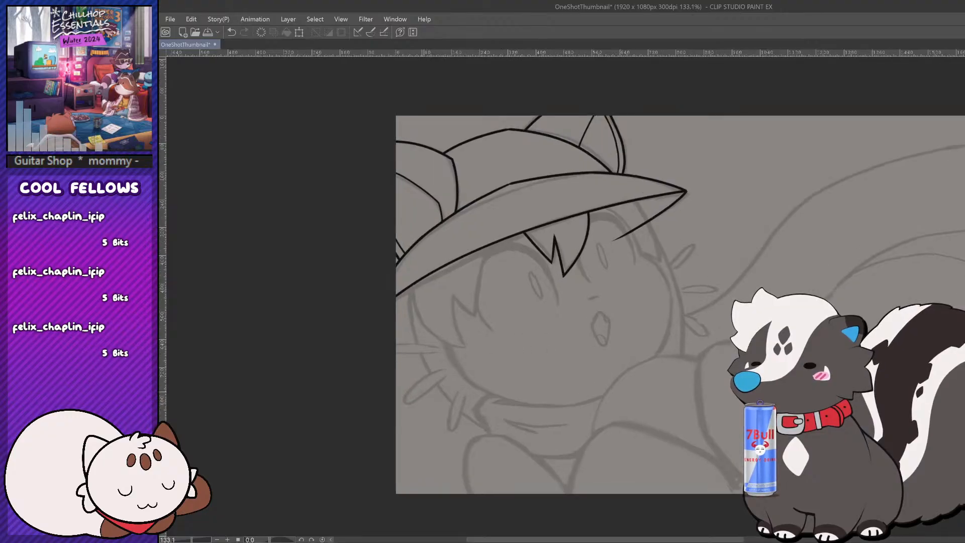
pyautogui.scroll(-3, 642, 425)
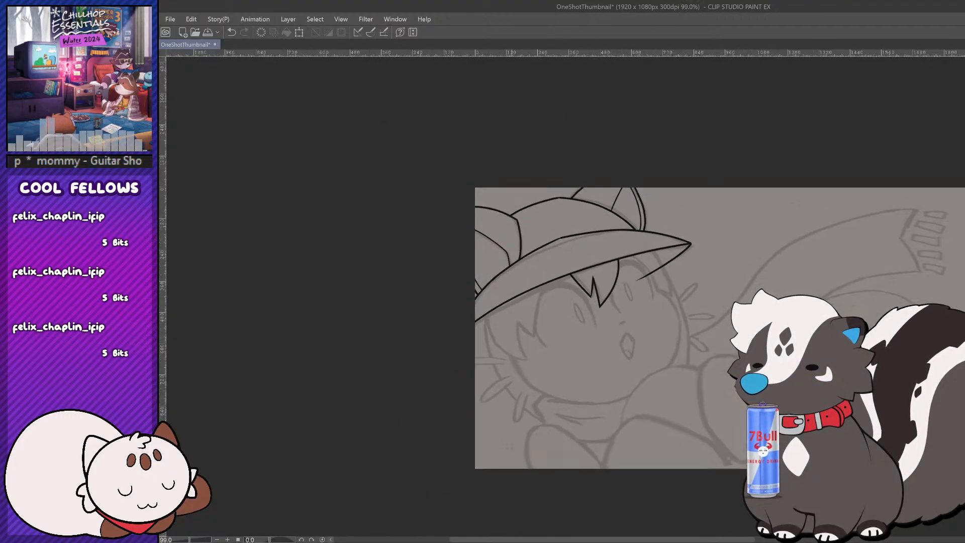
pyautogui.scroll(2, 642, 426)
pyautogui.scroll(-1, 674, 363)
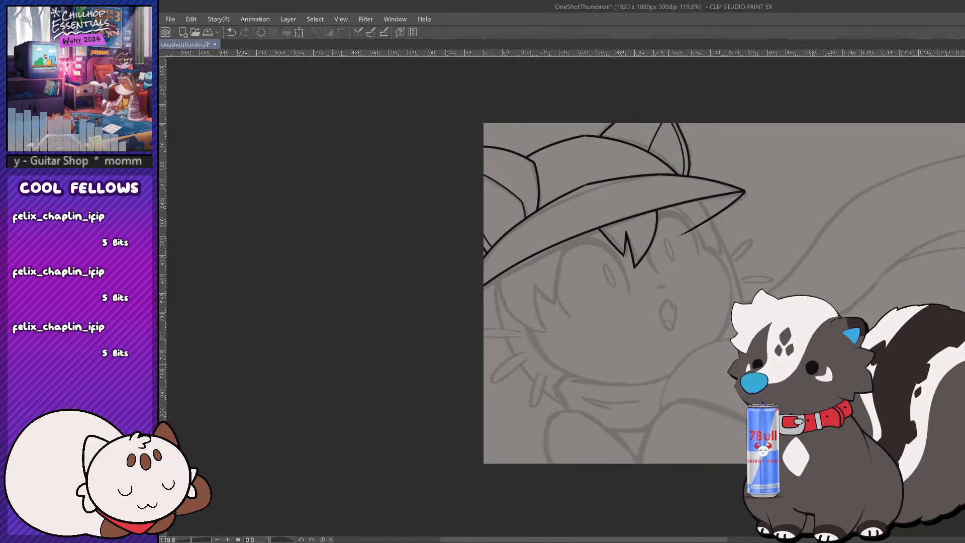
pyautogui.scroll(2, 674, 363)
pyautogui.moveTo(698, 540); pyautogui.dragTo(693, 525)
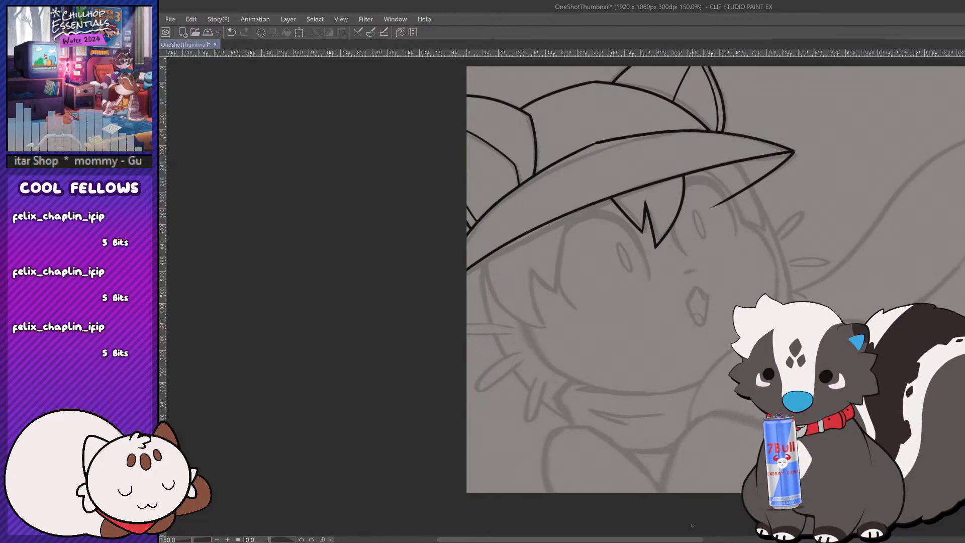
pyautogui.moveTo(570, 196); pyautogui.dragTo(558, 303)
pyautogui.hotkey('ctrl', 'z')
pyautogui.moveTo(571, 194); pyautogui.dragTo(557, 306)
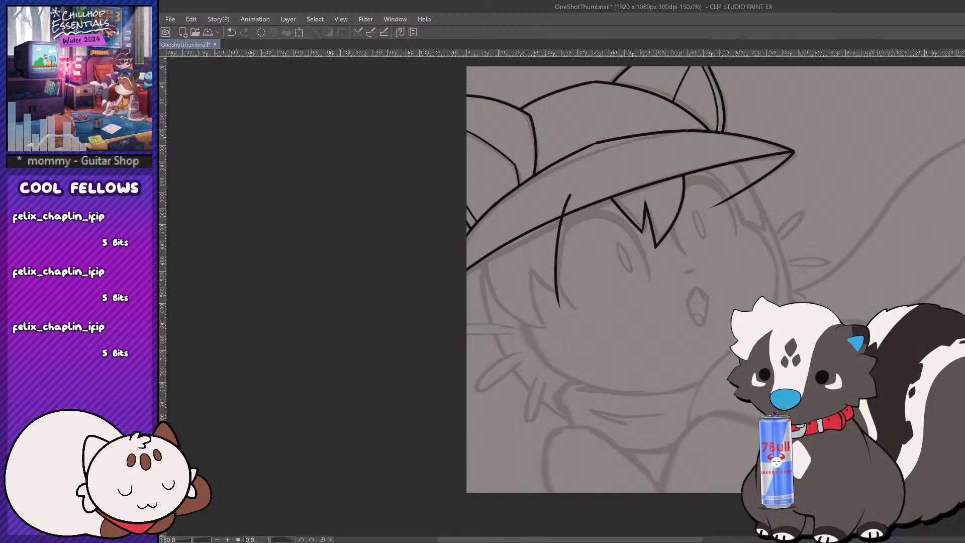
# Step: Ink the two crossing strokes that form the notch between the left hair lock's points
pyautogui.moveTo(523, 250); pyautogui.dragTo(576, 298)
pyautogui.hotkey('ctrl', 'z')
pyautogui.moveTo(533, 267); pyautogui.dragTo(557, 344)
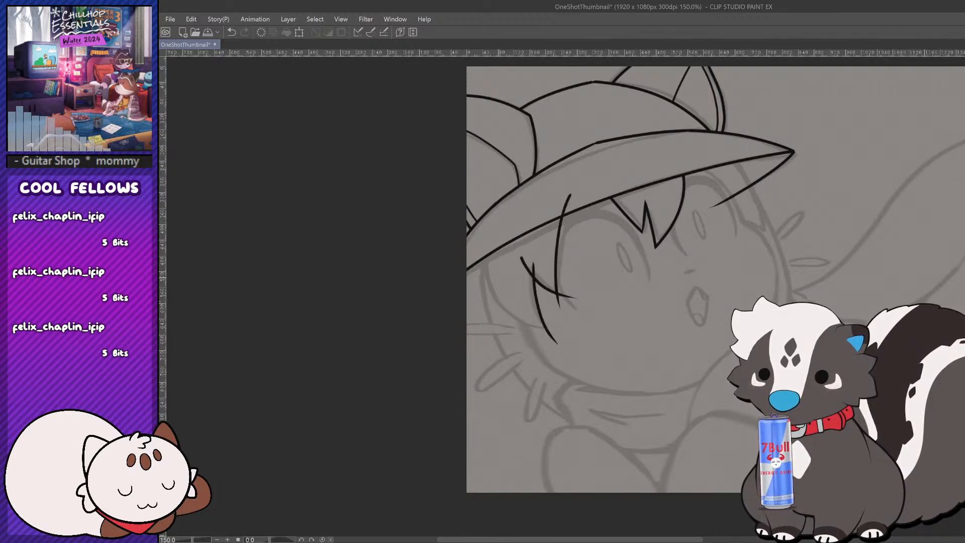
# Step: Ink the outer curve of the left hair lock from the brim to its lower point, redoing it until it follows the sketch
pyautogui.moveTo(483, 243); pyautogui.dragTo(566, 340)
pyautogui.hotkey('ctrl', 'z')
pyautogui.moveTo(482, 244); pyautogui.dragTo(555, 343)
pyautogui.hotkey('ctrl', 'z')
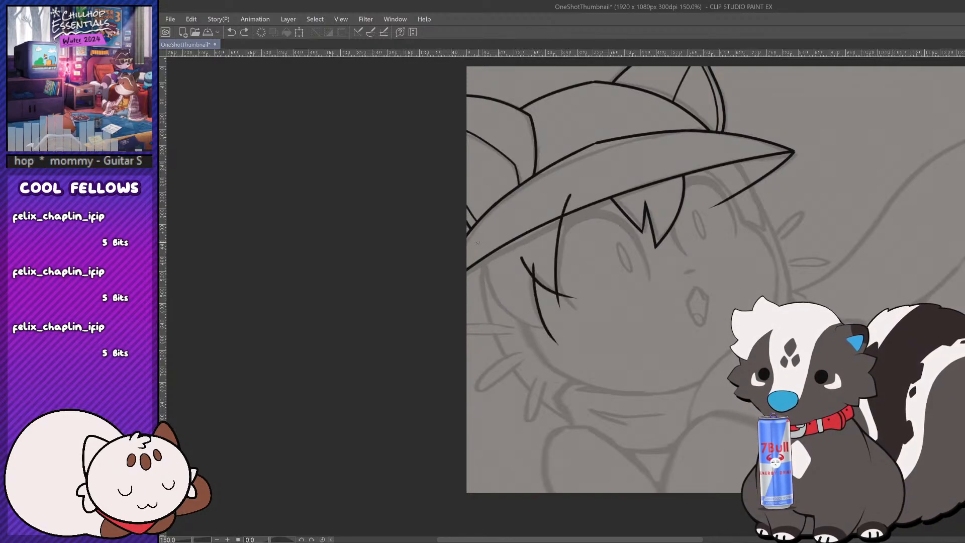
pyautogui.moveTo(481, 243); pyautogui.dragTo(566, 342)
pyautogui.hotkey('ctrl', 'z')
pyautogui.moveTo(482, 245); pyautogui.dragTo(545, 328)
pyautogui.hotkey('ctrl', 'z')
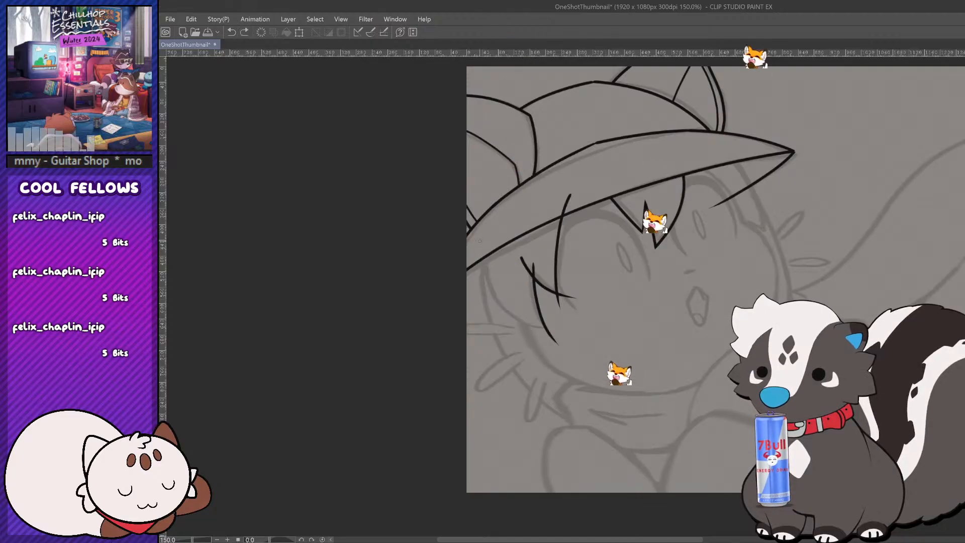
pyautogui.moveTo(482, 242)
pyautogui.mouseDown()
pyautogui.moveTo(496, 296)
pyautogui.moveTo(544, 325)
pyautogui.mouseUp()
pyautogui.hotkey('ctrl', 'z')
pyautogui.moveTo(482, 245)
pyautogui.mouseDown()
pyautogui.moveTo(487, 270)
pyautogui.moveTo(569, 333)
pyautogui.mouseUp()
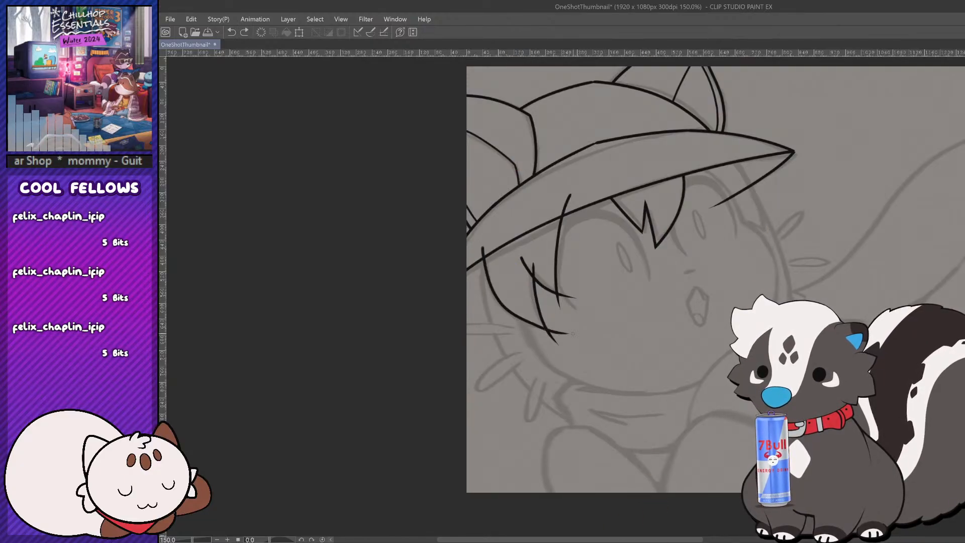
# Step: Erase the left lock's line ends that overlap the brim, the notch and the two hair points
pyautogui.hotkey('ctrl', 'z')
pyautogui.hotkey('ctrl', 'z')
pyautogui.hotkey('ctrl', 'z')
pyautogui.hotkey('ctrl', 'z')
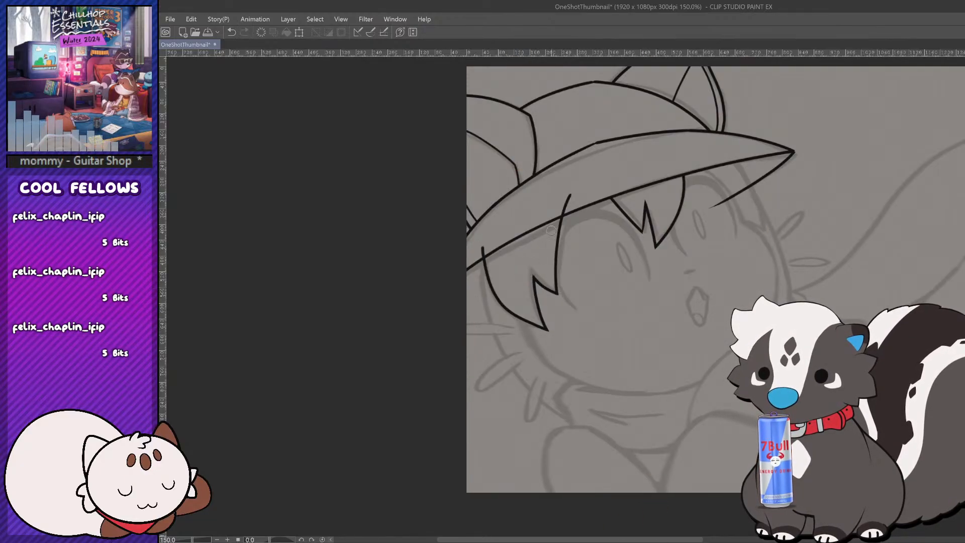
pyautogui.hotkey('ctrl', 'z')
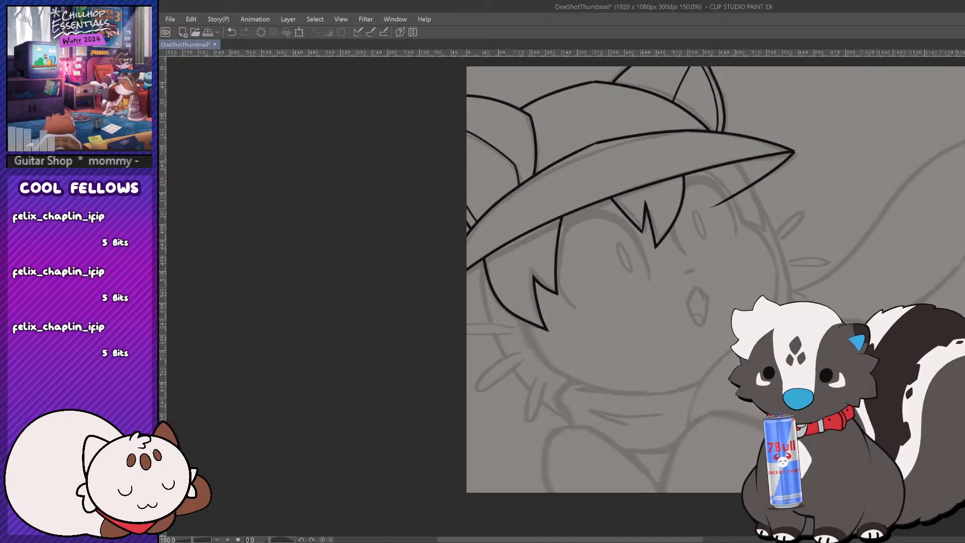
# Step: Ink the curved forehead line from under the brim's right part down beside the right eye, redoing the stroke
pyautogui.scroll(-5, 621, 351)
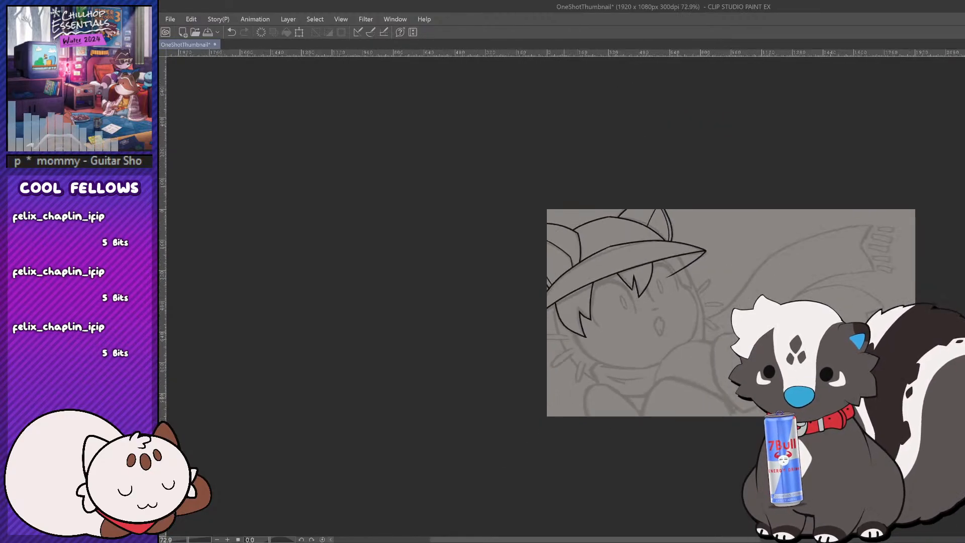
pyautogui.scroll(3, 703, 387)
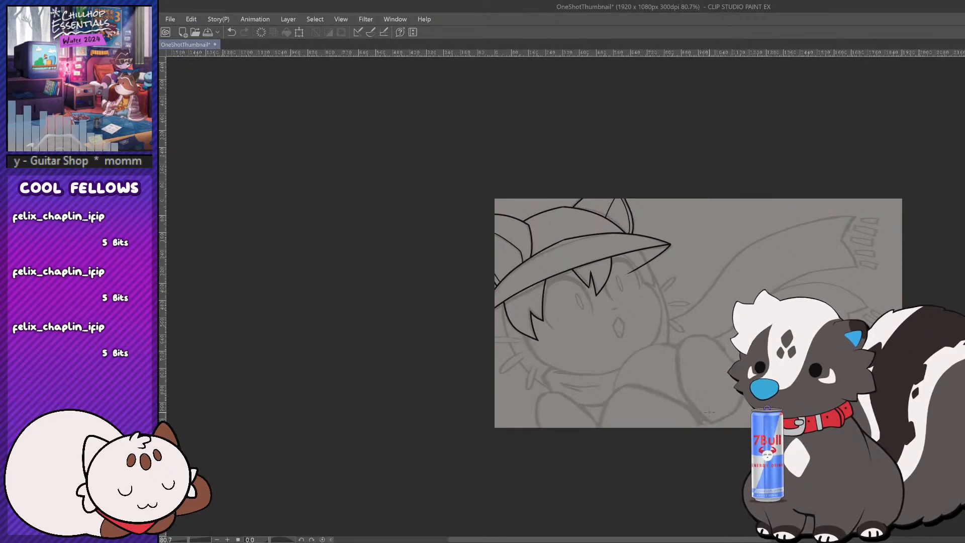
pyautogui.moveTo(586, 540); pyautogui.dragTo(598, 540)
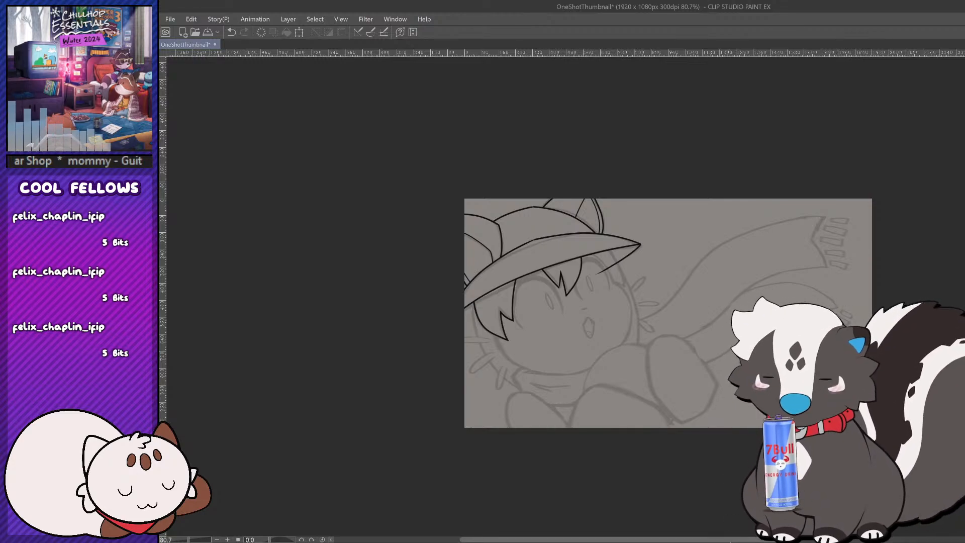
pyautogui.scroll(1, 460, 421)
pyautogui.moveTo(618, 206); pyautogui.dragTo(654, 269)
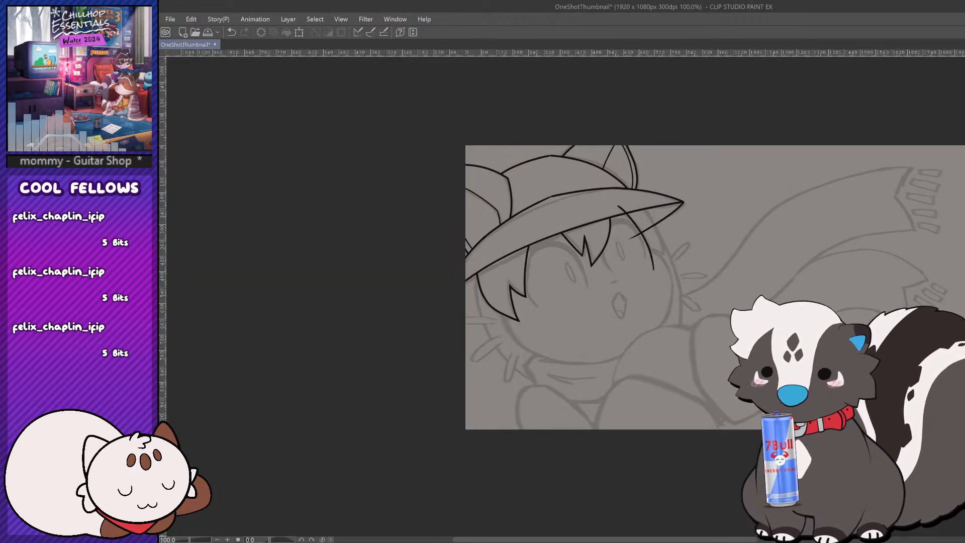
pyautogui.hotkey('ctrl', 'z')
pyautogui.moveTo(621, 206); pyautogui.dragTo(656, 273)
pyautogui.hotkey('ctrl', 'z')
pyautogui.moveTo(619, 205); pyautogui.dragTo(653, 268)
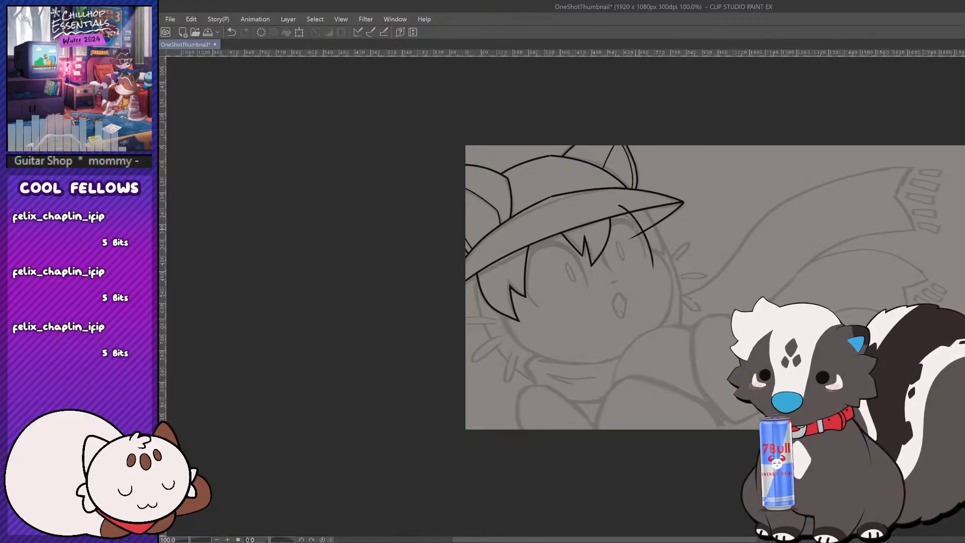
# Step: Ink the rounded right cheek from the end of the forehead line down toward the scarf, redrawing the curve until it fits the sketch
pyautogui.scroll(1, 575, 330)
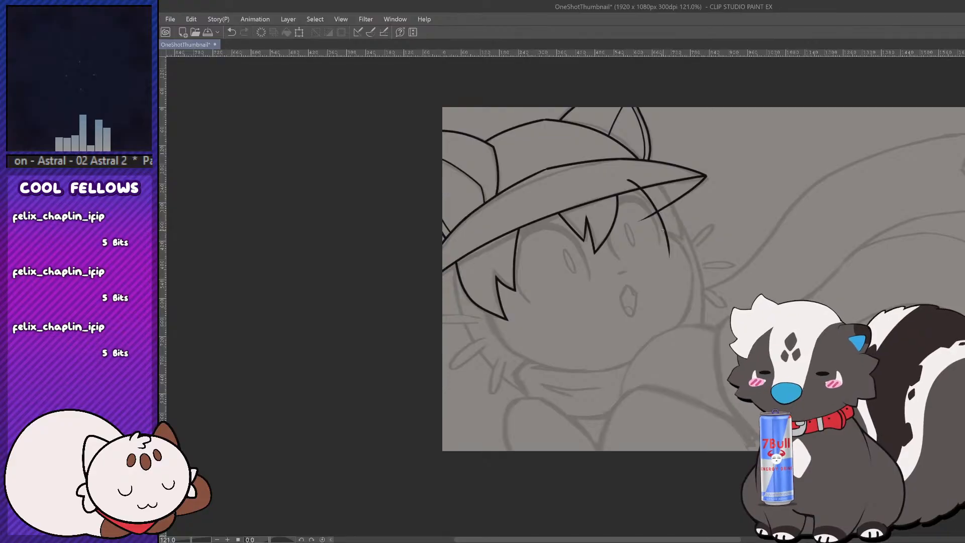
pyautogui.moveTo(667, 233); pyautogui.dragTo(636, 361)
pyautogui.hotkey('ctrl', 'z')
pyautogui.moveTo(668, 232)
pyautogui.mouseDown()
pyautogui.moveTo(684, 254)
pyautogui.moveTo(648, 356)
pyautogui.mouseUp()
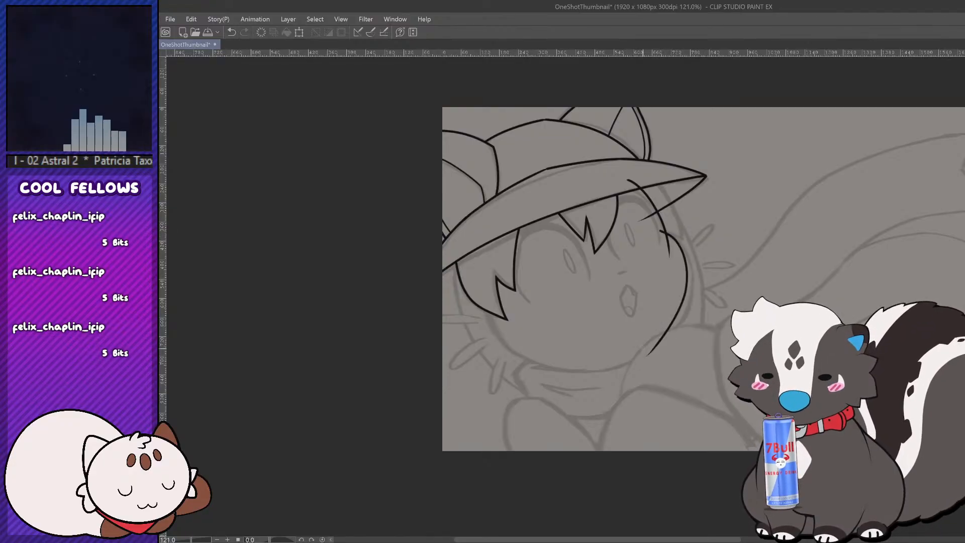
pyautogui.hotkey('ctrl', 'z')
pyautogui.moveTo(669, 231)
pyautogui.mouseDown()
pyautogui.moveTo(696, 301)
pyautogui.moveTo(661, 351)
pyautogui.mouseUp()
pyautogui.hotkey('ctrl', 'z')
pyautogui.moveTo(658, 232)
pyautogui.mouseDown()
pyautogui.moveTo(678, 330)
pyautogui.moveTo(660, 352)
pyautogui.mouseUp()
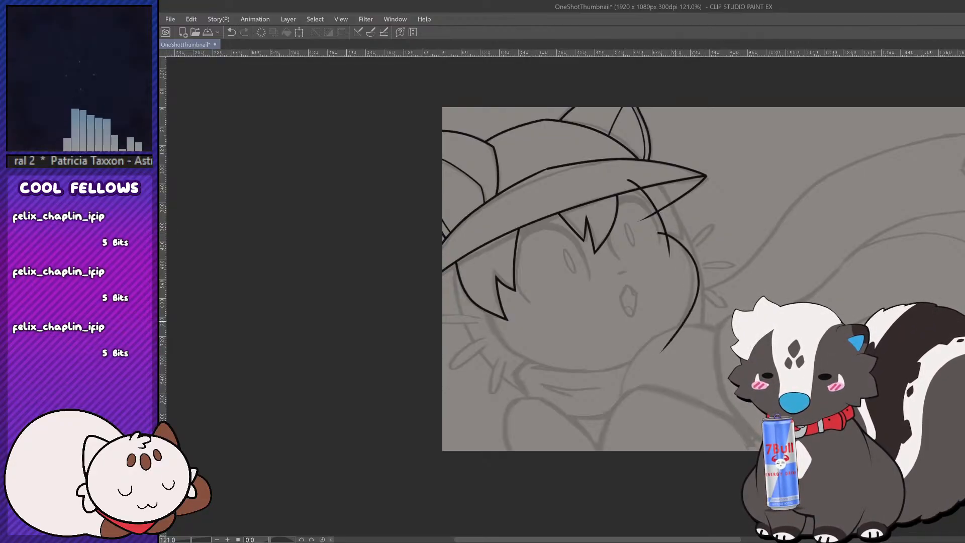
pyautogui.hotkey('ctrl', 'z')
pyautogui.moveTo(658, 232); pyautogui.dragTo(659, 352)
pyautogui.hotkey('ctrl', 'z')
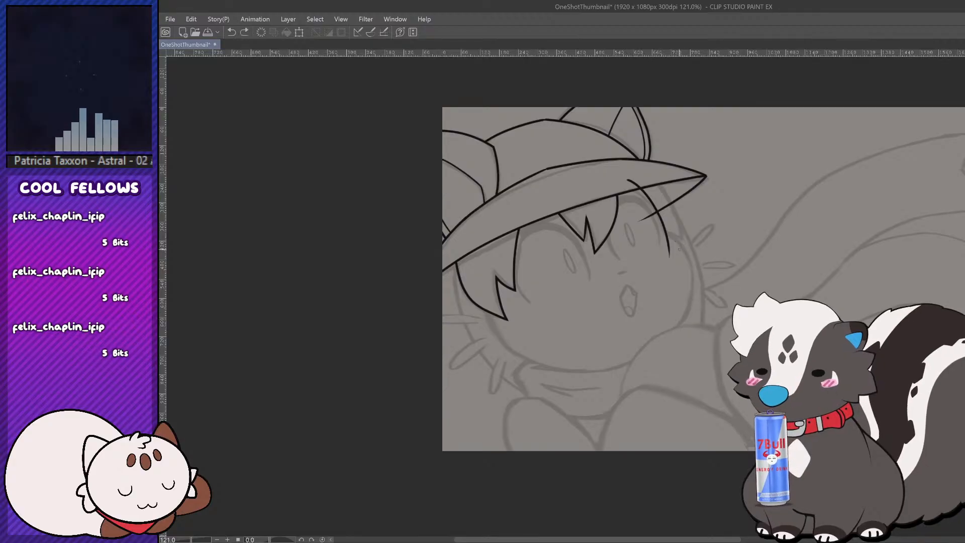
pyautogui.moveTo(660, 234)
pyautogui.mouseDown()
pyautogui.moveTo(684, 247)
pyautogui.moveTo(661, 343)
pyautogui.mouseUp()
pyautogui.hotkey('ctrl', 'z')
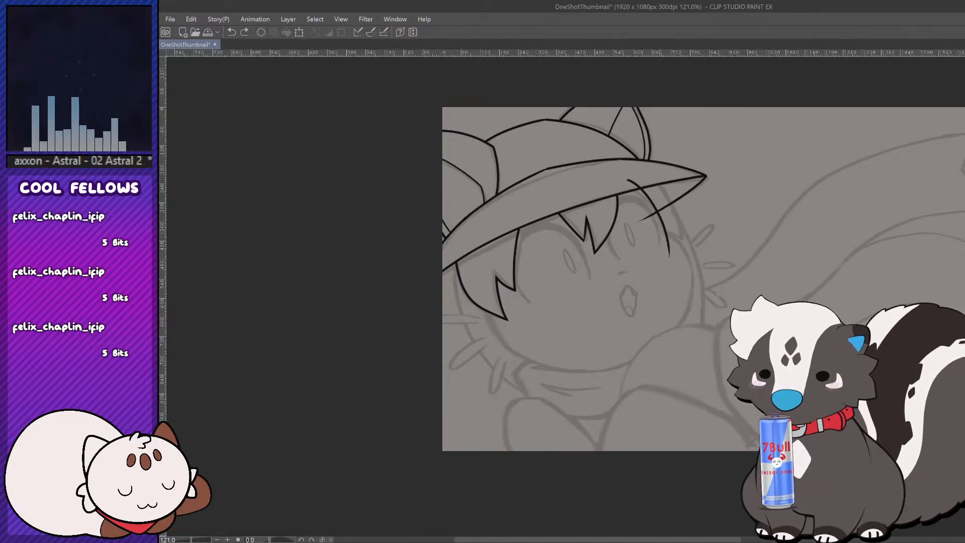
pyautogui.moveTo(658, 232); pyautogui.dragTo(664, 350)
pyautogui.hotkey('ctrl', 'z')
pyautogui.moveTo(658, 233); pyautogui.dragTo(664, 351)
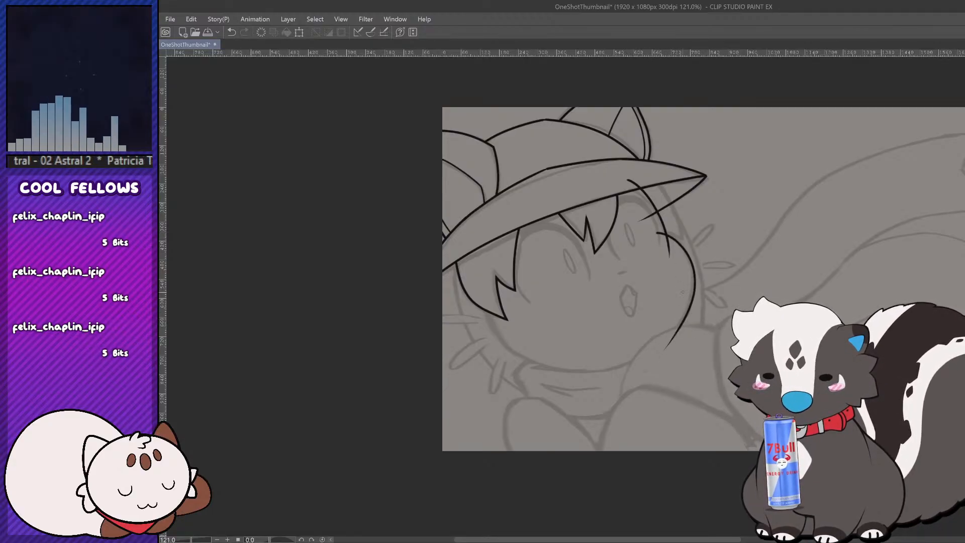
pyautogui.hotkey('ctrl', 'z')
pyautogui.hotkey('ctrl', 'z')
pyautogui.moveTo(659, 232)
pyautogui.mouseDown()
pyautogui.moveTo(664, 347)
pyautogui.moveTo(689, 285)
pyautogui.moveTo(662, 353)
pyautogui.moveTo(693, 287)
pyautogui.moveTo(664, 357)
pyautogui.mouseUp()
pyautogui.hotkey('ctrl', 'z')
pyautogui.hotkey('ctrl', 'z')
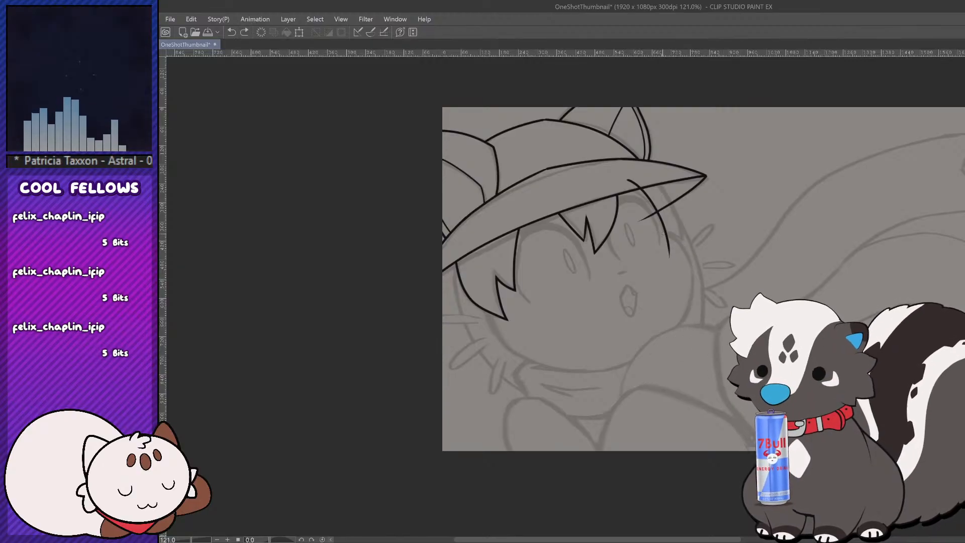
pyautogui.moveTo(658, 233)
pyautogui.mouseDown()
pyautogui.moveTo(692, 276)
pyautogui.moveTo(663, 355)
pyautogui.mouseUp()
pyautogui.hotkey('ctrl', 'z')
pyautogui.moveTo(659, 232)
pyautogui.mouseDown()
pyautogui.moveTo(690, 286)
pyautogui.moveTo(656, 348)
pyautogui.mouseUp()
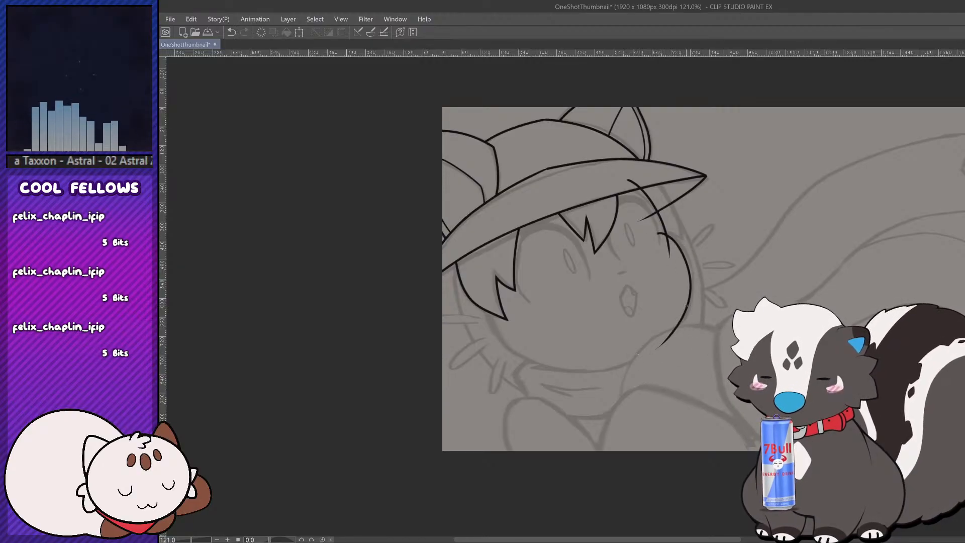
pyautogui.hotkey('ctrl', 'z')
pyautogui.moveTo(659, 233); pyautogui.dragTo(658, 356)
pyautogui.hotkey('ctrl', 'z')
pyautogui.moveTo(656, 233); pyautogui.dragTo(656, 356)
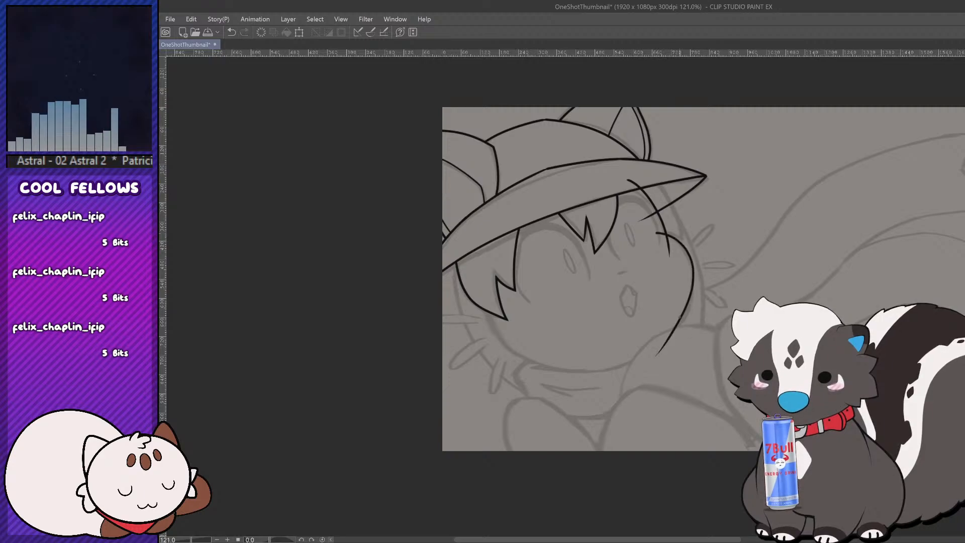
pyautogui.hotkey('ctrl', 'z')
pyautogui.moveTo(657, 233); pyautogui.dragTo(669, 346)
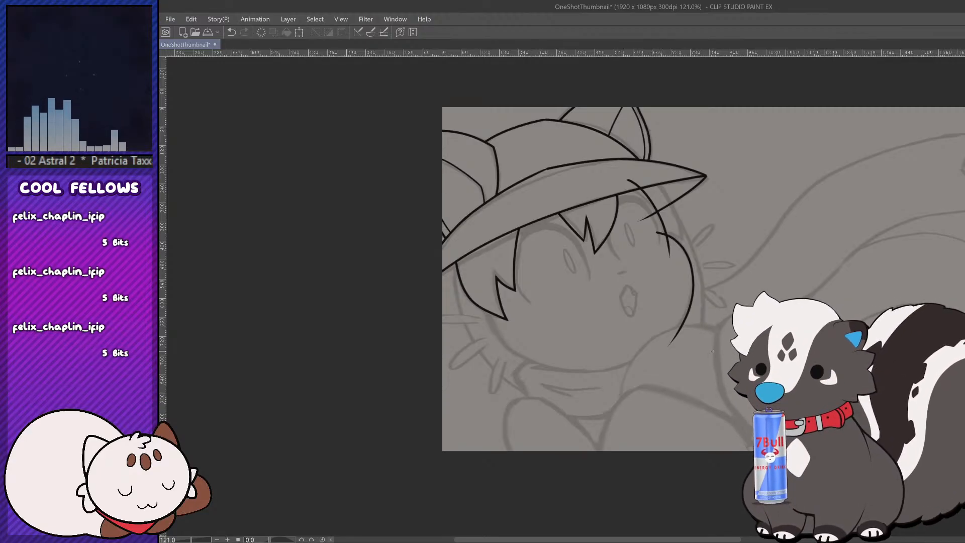
# Step: Erase the overlapping line ends where the forehead line meets the cheek and the brim's underside
pyautogui.hotkey('ctrl', 'z')
pyautogui.hotkey('ctrl', 'z')
pyautogui.hotkey('ctrl', 'z')
pyautogui.hotkey('ctrl', 'z')
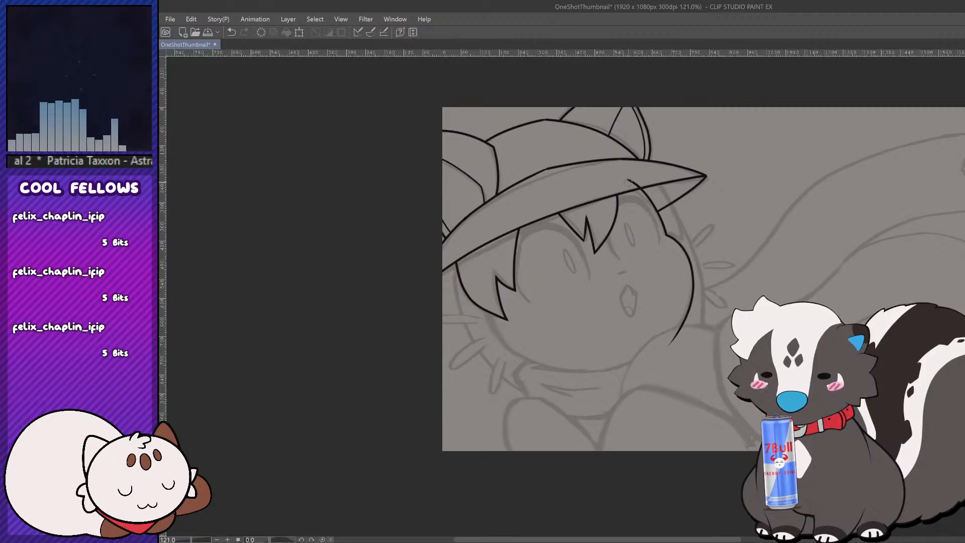
# Step: Replace the forehead line with a rounder curve from the brim to the cheek and trim its overlapping ends
pyautogui.scroll(-8, 604, 343)
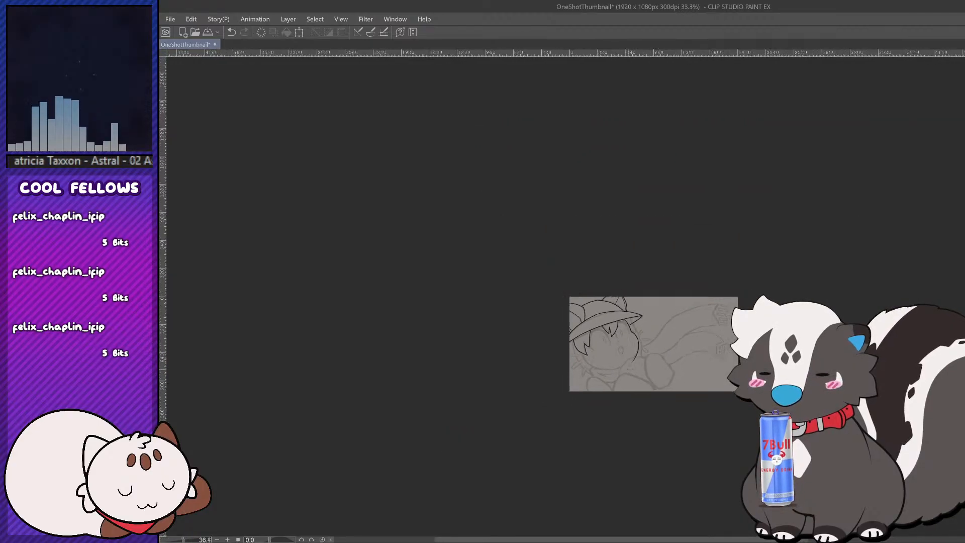
pyautogui.scroll(6, 629, 362)
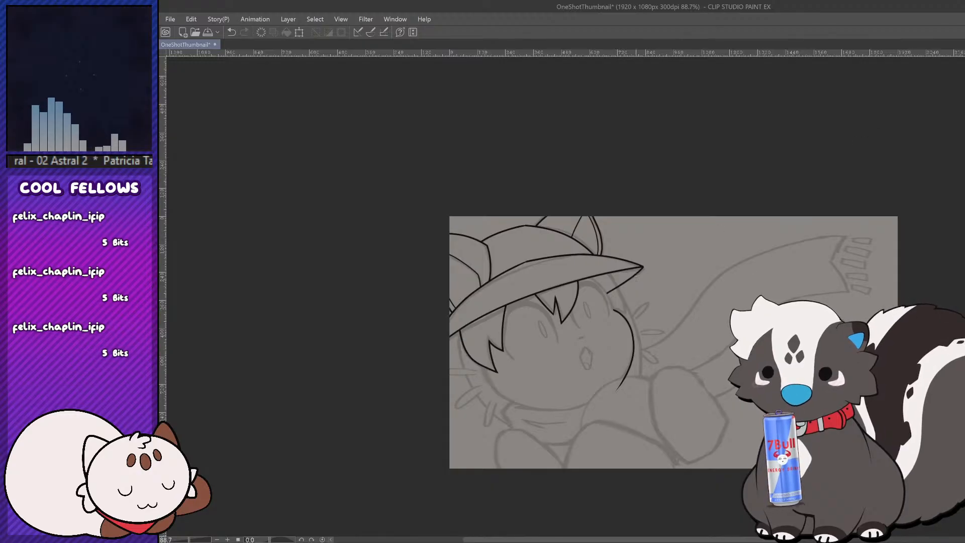
pyautogui.scroll(2, 620, 284)
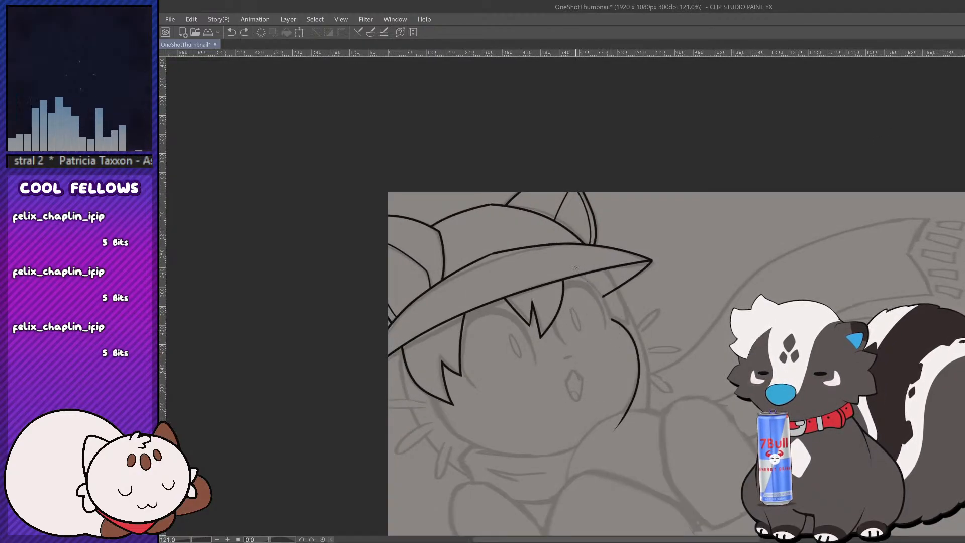
pyautogui.moveTo(576, 268); pyautogui.dragTo(616, 337)
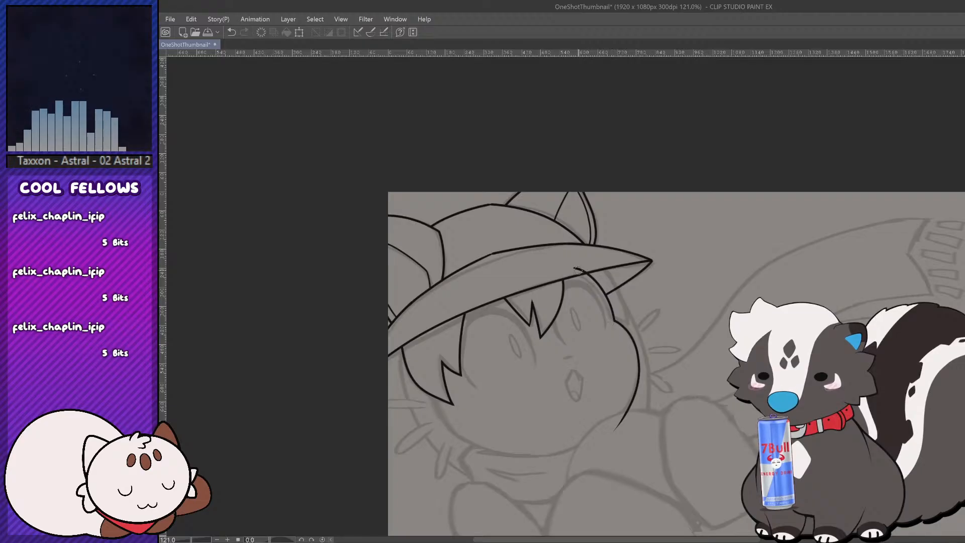
pyautogui.scroll(-4, 638, 316)
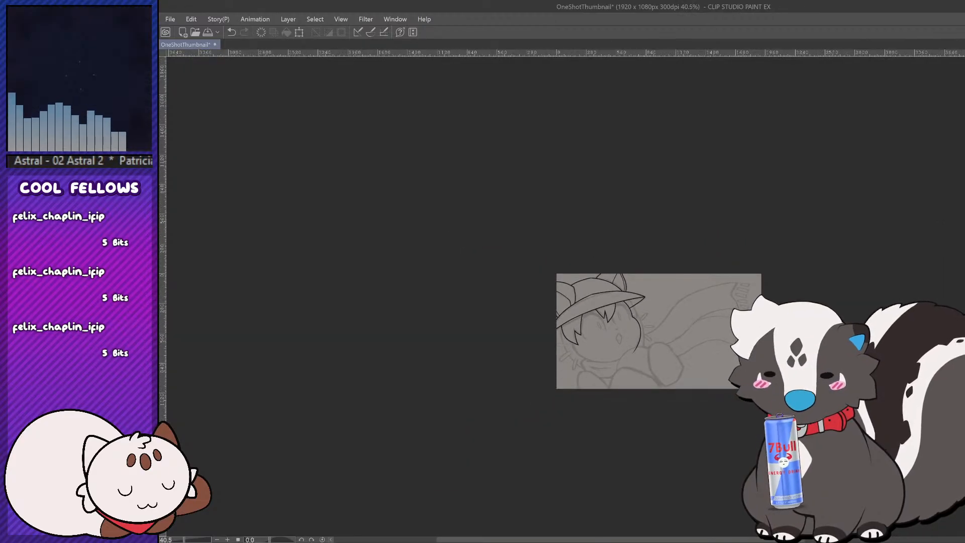
pyautogui.scroll(2, 654, 380)
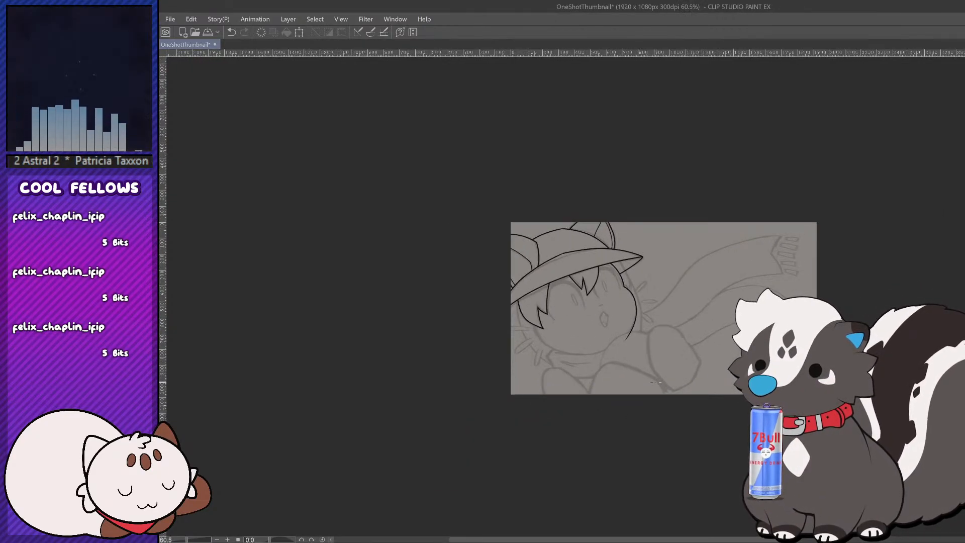
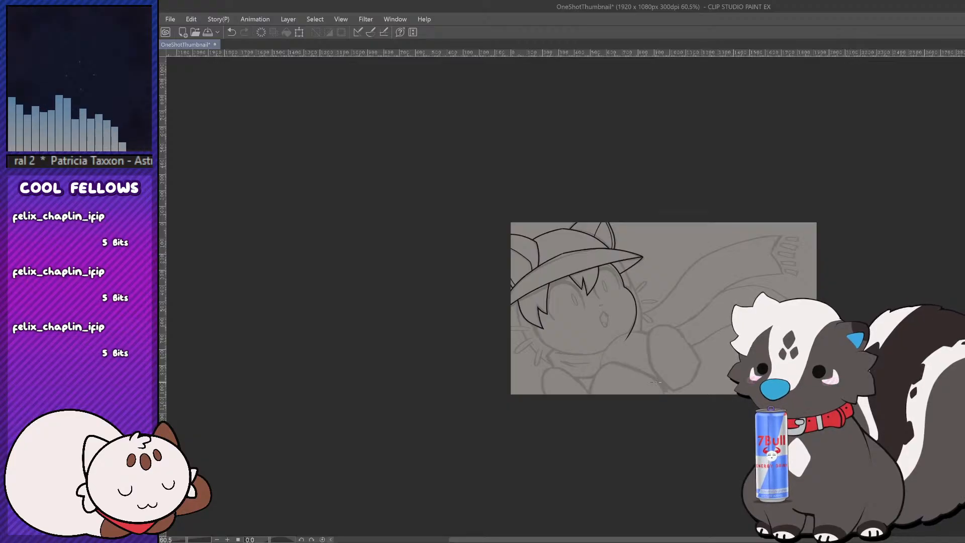
# Step: Ink the long outer contour from under the brim's right part down past the cheek, redrawing the curve until it fits
pyautogui.scroll(5, 685, 360)
pyautogui.moveTo(583, 205); pyautogui.dragTo(616, 375)
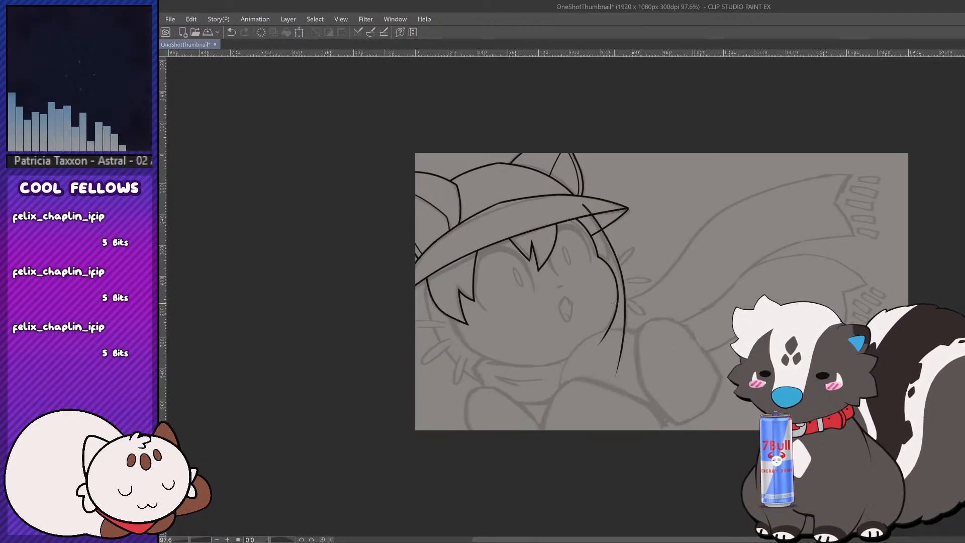
pyautogui.hotkey('ctrl', 'z')
pyautogui.moveTo(585, 205)
pyautogui.mouseDown()
pyautogui.moveTo(622, 354)
pyautogui.moveTo(605, 237)
pyautogui.moveTo(622, 358)
pyautogui.mouseUp()
pyautogui.hotkey('ctrl', 'z')
pyautogui.hotkey('ctrl', 'z')
pyautogui.hotkey('ctrl', 'z')
pyautogui.moveTo(579, 203)
pyautogui.mouseDown()
pyautogui.moveTo(624, 354)
pyautogui.moveTo(586, 208)
pyautogui.moveTo(624, 352)
pyautogui.moveTo(634, 318)
pyautogui.moveTo(627, 352)
pyautogui.mouseUp()
pyautogui.hotkey('ctrl', 'z')
pyautogui.hotkey('ctrl', 'z')
pyautogui.hotkey('ctrl', 'z')
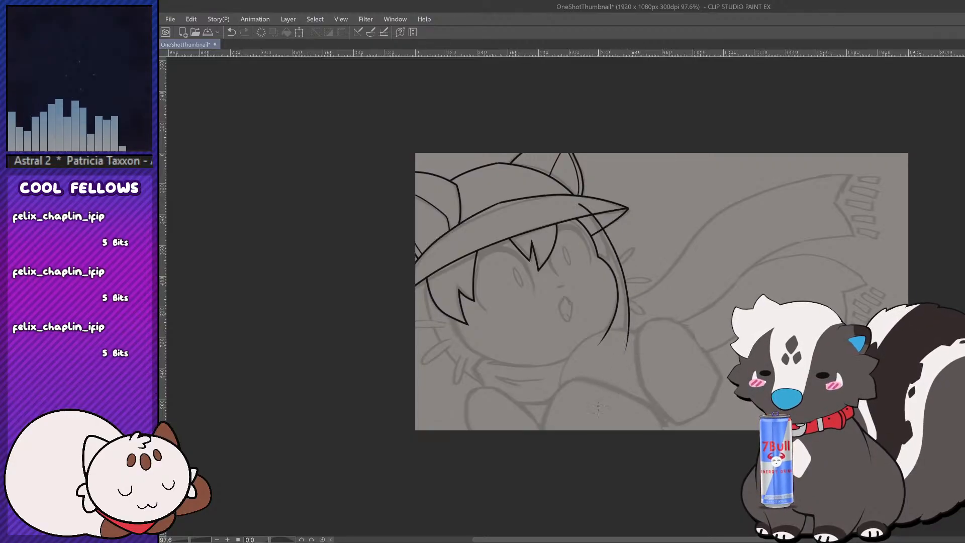
pyautogui.hotkey('ctrl', 'z')
pyautogui.moveTo(575, 203); pyautogui.dragTo(622, 378)
pyautogui.hotkey('ctrl', 'z')
pyautogui.moveTo(573, 204); pyautogui.dragTo(617, 385)
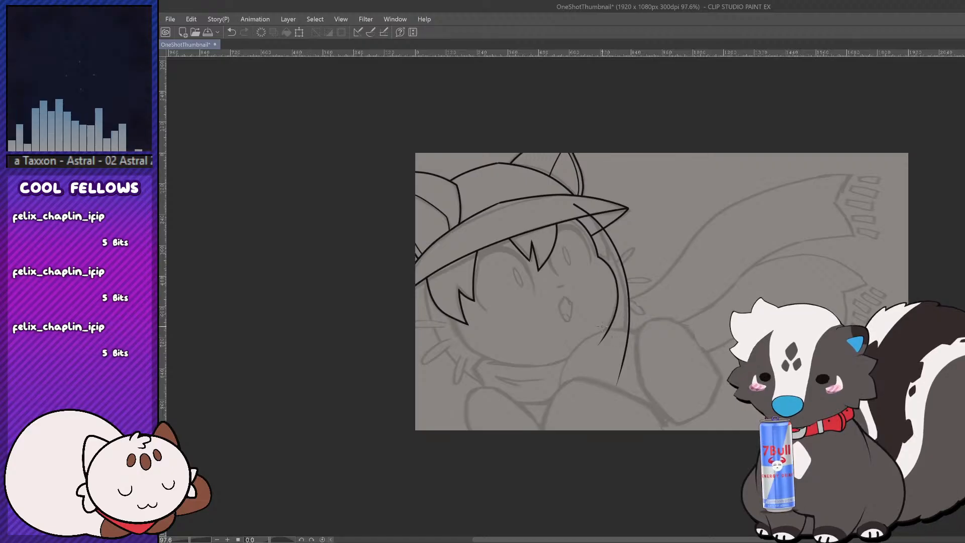
# Step: Erase the ends of the new contour and forehead line that overlap the hat brim
pyautogui.moveTo(602, 327); pyautogui.dragTo(639, 355)
pyautogui.hotkey('ctrl', 'z')
pyautogui.press('e')
pyautogui.moveTo(573, 203); pyautogui.dragTo(589, 215)
pyautogui.moveTo(592, 236); pyautogui.dragTo(603, 231)
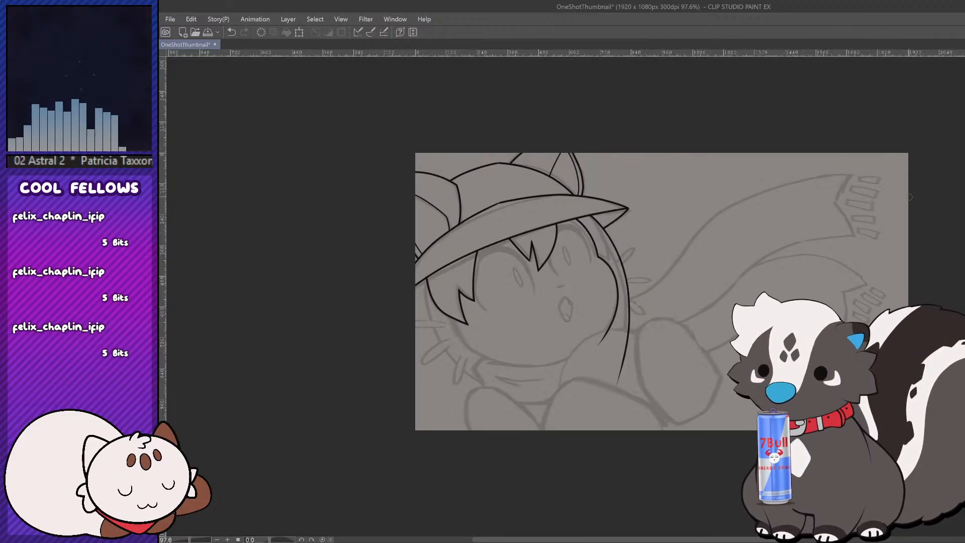
# Step: Try to ink the right eye's upper lid as an arc from the hair lock down to the outer corner
pyautogui.scroll(2, 455, 336)
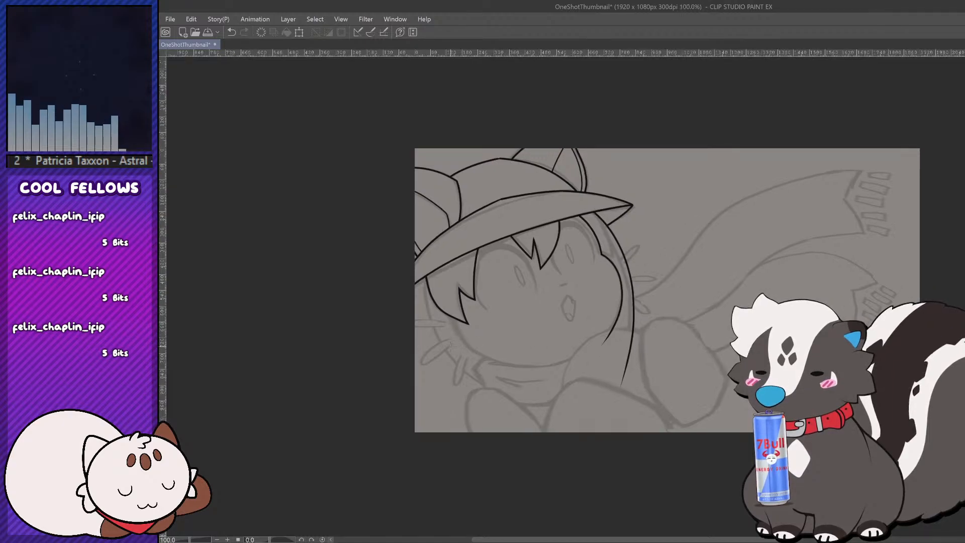
pyautogui.scroll(-4, 553, 356)
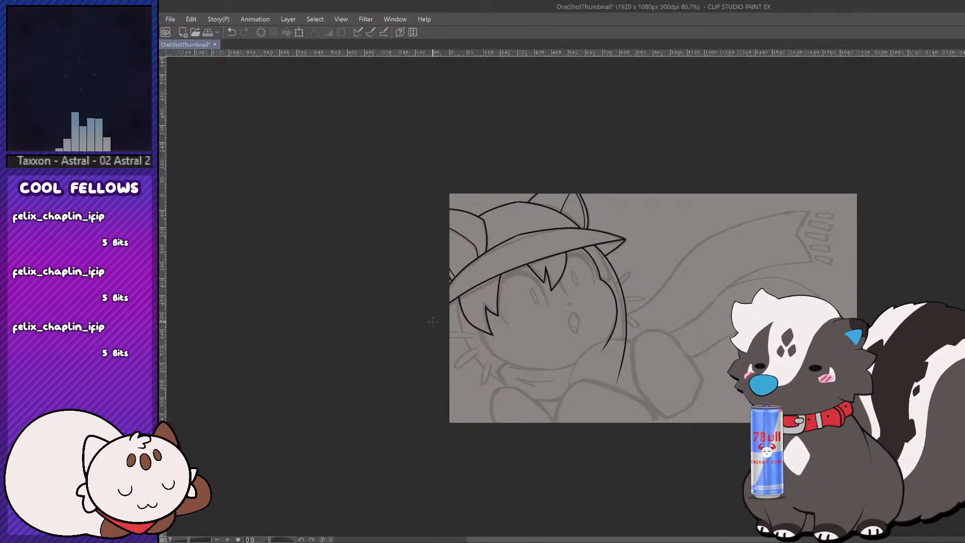
pyautogui.scroll(2, 578, 259)
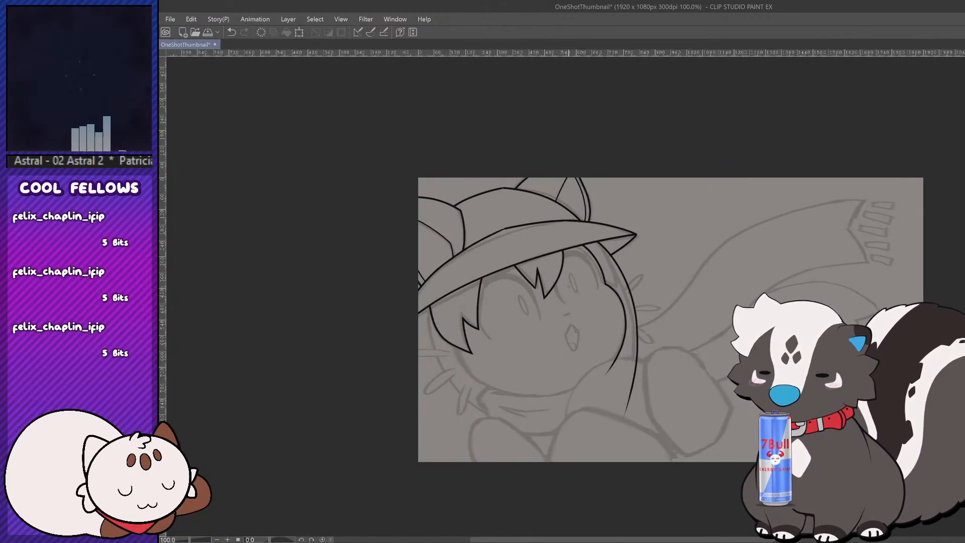
pyautogui.moveTo(552, 273)
pyautogui.mouseDown()
pyautogui.moveTo(602, 267)
pyautogui.moveTo(586, 247)
pyautogui.moveTo(609, 270)
pyautogui.mouseUp()
pyautogui.hotkey('ctrl', 'z')
pyautogui.hotkey('ctrl', 'z')
pyautogui.hotkey('ctrl', 'z')
pyautogui.moveTo(551, 259); pyautogui.dragTo(607, 315)
pyautogui.scroll(2, 512, 265)
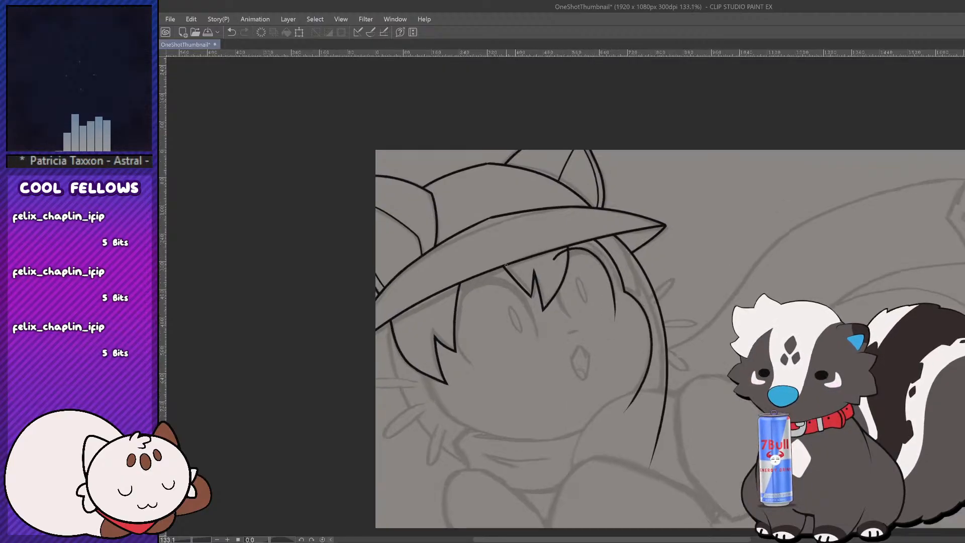
pyautogui.hotkey('ctrl', 'z')
pyautogui.moveTo(570, 254); pyautogui.dragTo(633, 343)
pyautogui.hotkey('ctrl', 'z')
pyautogui.moveTo(570, 250)
pyautogui.mouseDown()
pyautogui.moveTo(631, 280)
pyautogui.moveTo(633, 333)
pyautogui.mouseUp()
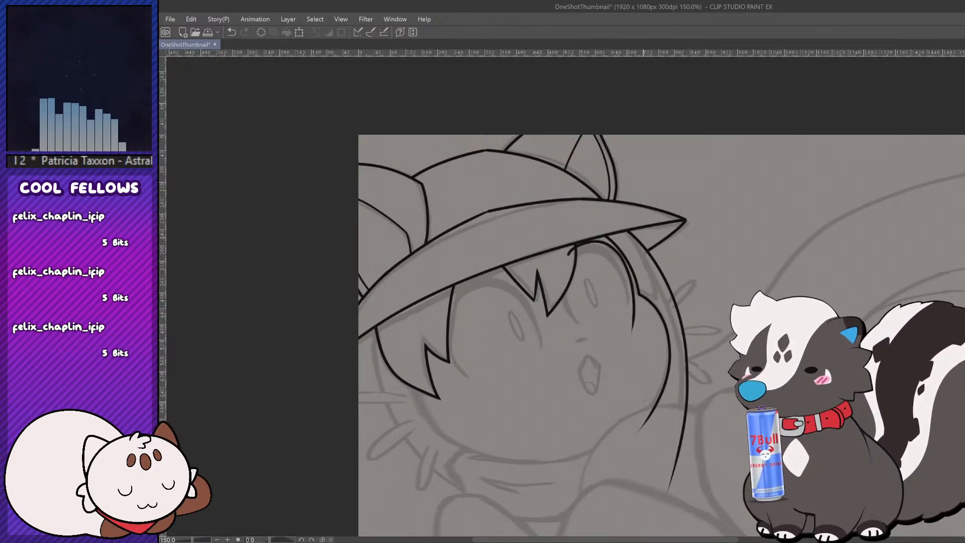
# Step: Rotate the canvas about 10 degrees and ink the right eye's upper lid arc from the hair lock to the outer corner
pyautogui.moveTo(729, 369); pyautogui.dragTo(711, 396)
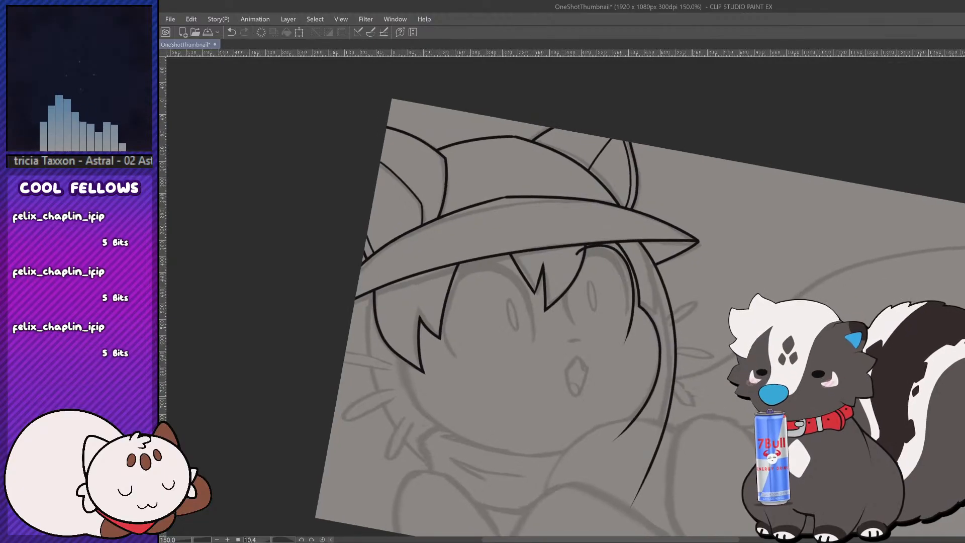
pyautogui.moveTo(646, 365)
pyautogui.mouseDown()
pyautogui.moveTo(548, 351)
pyautogui.moveTo(659, 368)
pyautogui.moveTo(671, 357)
pyautogui.moveTo(709, 358)
pyautogui.mouseUp()
pyautogui.hotkey('ctrl', 'z')
pyautogui.moveTo(596, 240); pyautogui.dragTo(656, 317)
pyautogui.hotkey('ctrl', 'z')
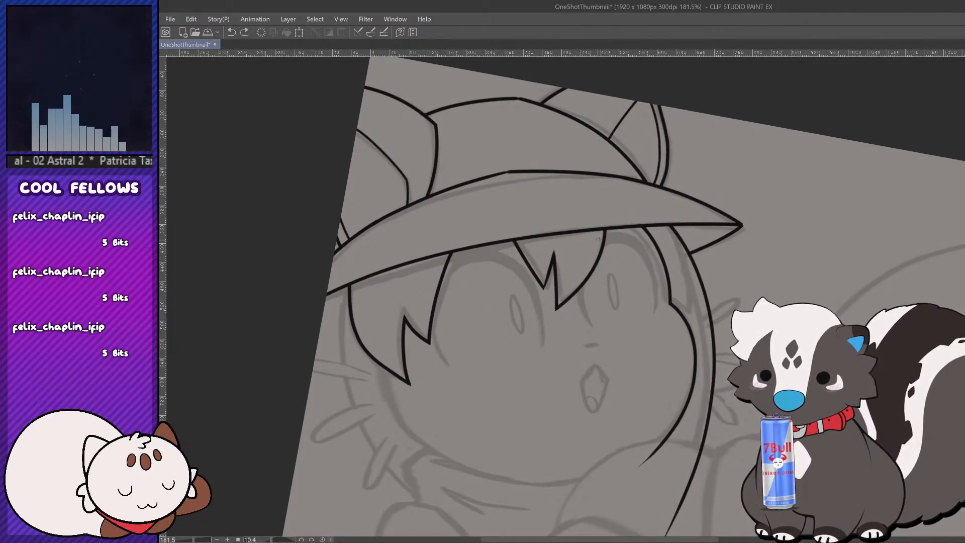
pyautogui.moveTo(596, 241); pyautogui.dragTo(649, 333)
pyautogui.hotkey('ctrl', 'z')
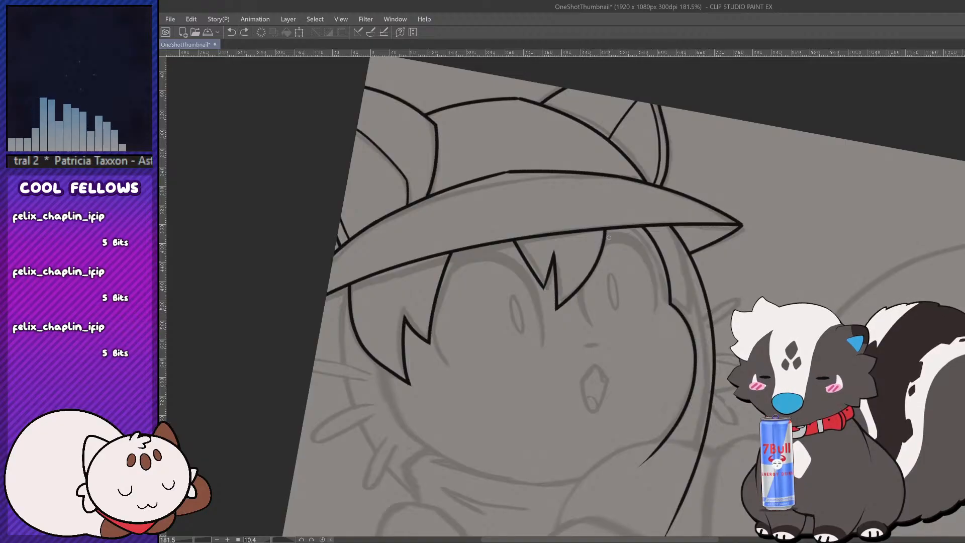
pyautogui.moveTo(594, 235)
pyautogui.mouseDown()
pyautogui.moveTo(661, 314)
pyautogui.moveTo(657, 343)
pyautogui.mouseUp()
pyautogui.hotkey('ctrl', 'z')
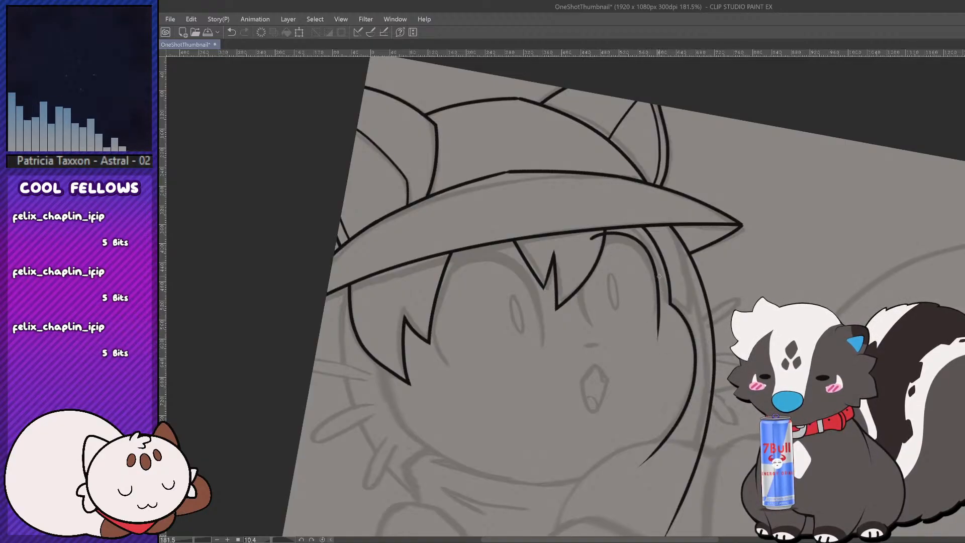
# Step: Ink the short curved inner edge of the right eye from the hair lock downward, redrawing it over the sketch
pyautogui.moveTo(579, 274); pyautogui.dragTo(597, 337)
pyautogui.hotkey('ctrl', 'z')
pyautogui.hotkey('ctrl', 'z')
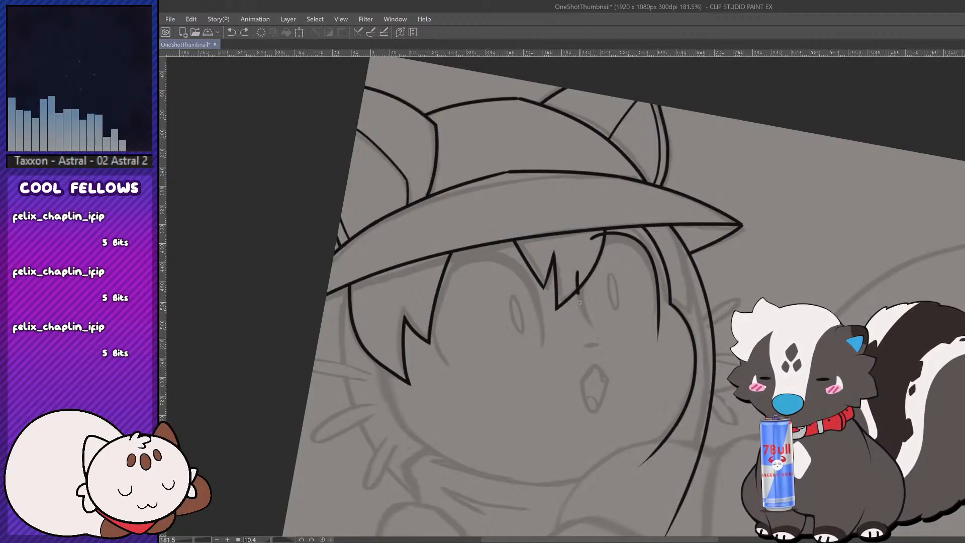
pyautogui.hotkey('ctrl', 'z')
pyautogui.moveTo(578, 274)
pyautogui.mouseDown()
pyautogui.moveTo(597, 337)
pyautogui.moveTo(602, 327)
pyautogui.mouseUp()
pyautogui.hotkey('ctrl', 'z')
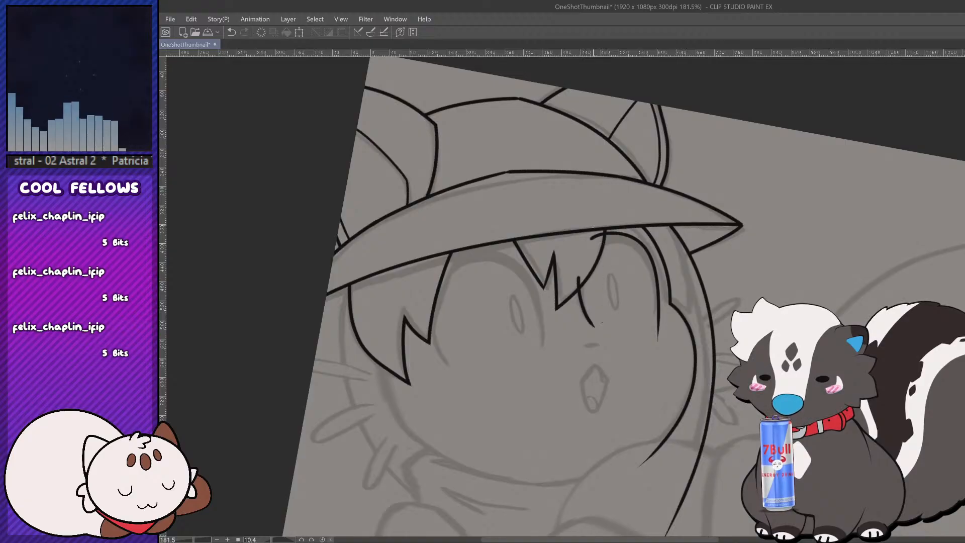
pyautogui.hotkey('ctrl', 'z')
pyautogui.moveTo(578, 275); pyautogui.dragTo(602, 326)
pyautogui.hotkey('ctrl', 'z')
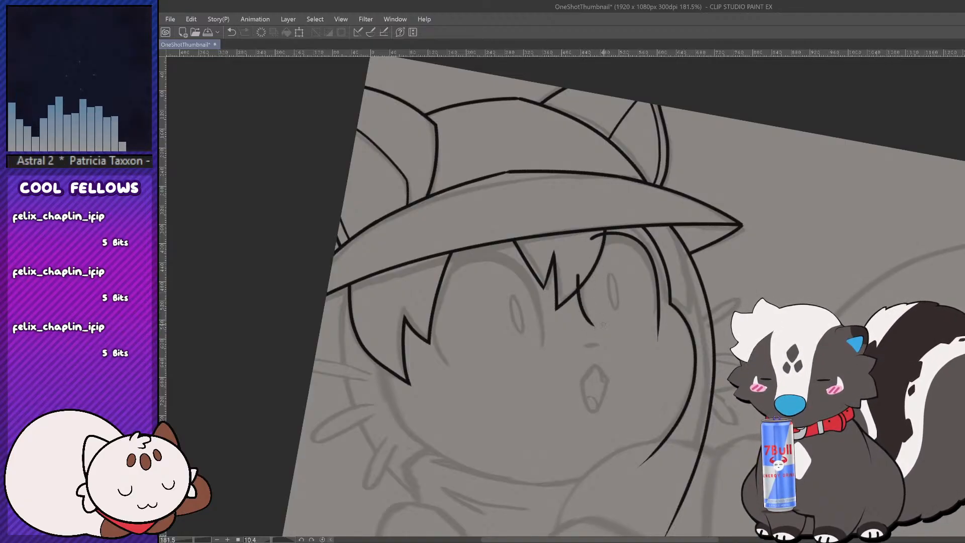
pyautogui.hotkey('ctrl', 'z')
pyautogui.moveTo(578, 276); pyautogui.dragTo(599, 335)
# Step: Thicken the right eye's short inner line with overlapping strokes into a tapered shape
pyautogui.hotkey('ctrl', 'z')
pyautogui.hotkey('ctrl', 'z')
pyautogui.hotkey('ctrl', 'z')
pyautogui.moveTo(577, 274); pyautogui.dragTo(598, 328)
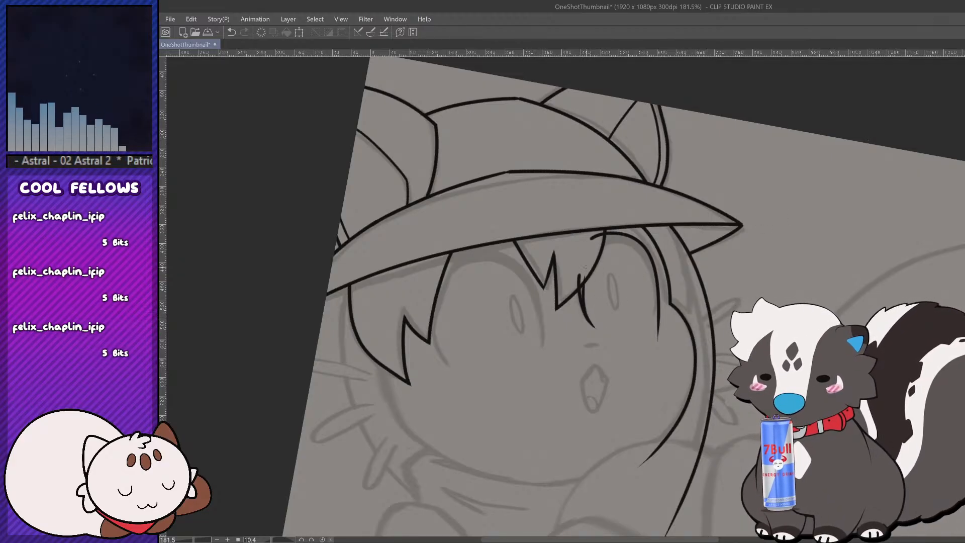
pyautogui.hotkey('ctrl', 'z')
pyautogui.moveTo(578, 274)
pyautogui.mouseDown()
pyautogui.moveTo(588, 318)
pyautogui.moveTo(587, 276)
pyautogui.mouseUp()
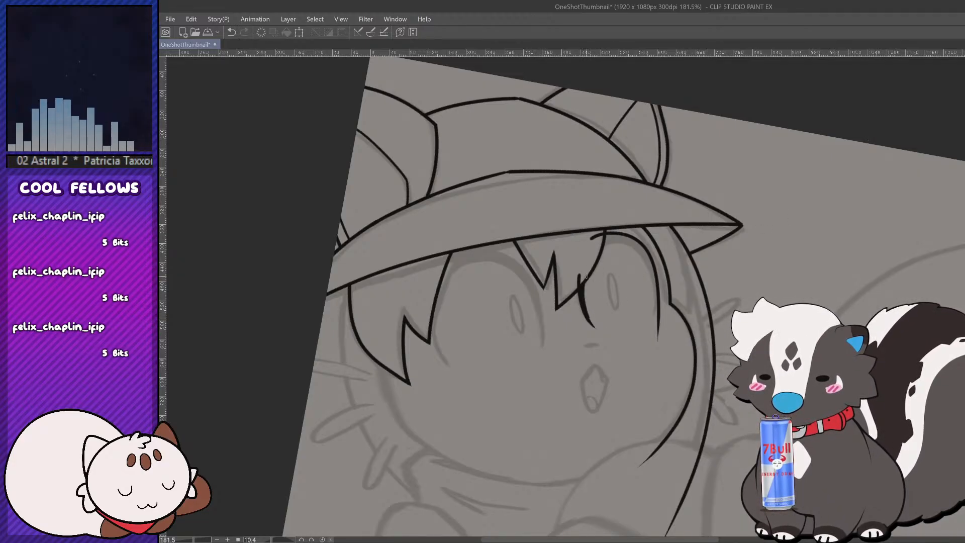
pyautogui.moveTo(591, 320); pyautogui.dragTo(593, 326)
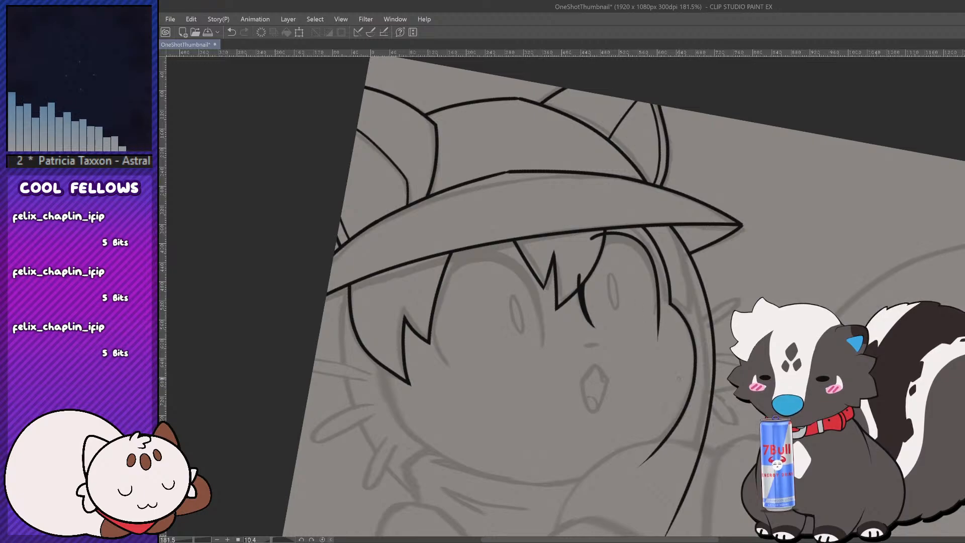
# Step: Reset the canvas rotation and ink a second arc along the right eye's upper lid to outline a thick lash band
pyautogui.scroll(-6, 669, 360)
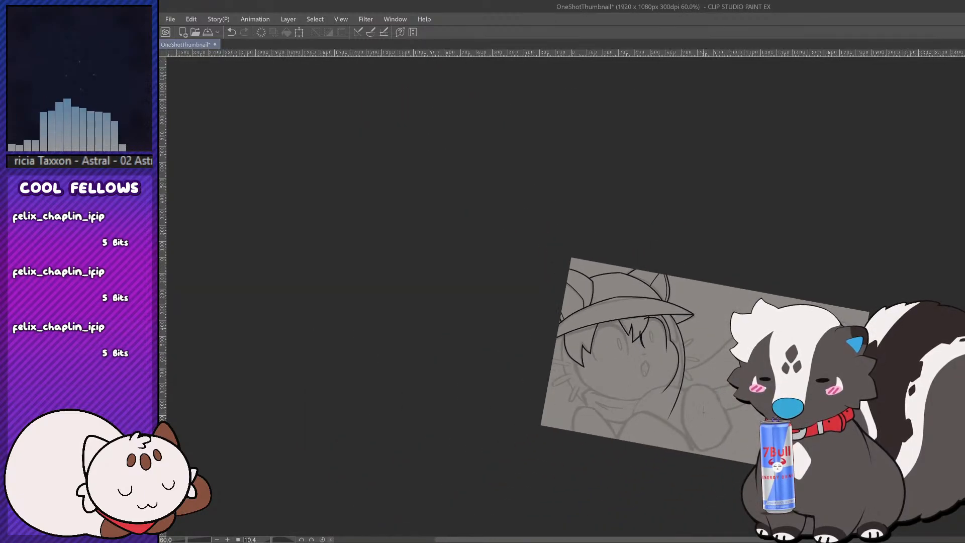
pyautogui.hotkey('shift', 'space')
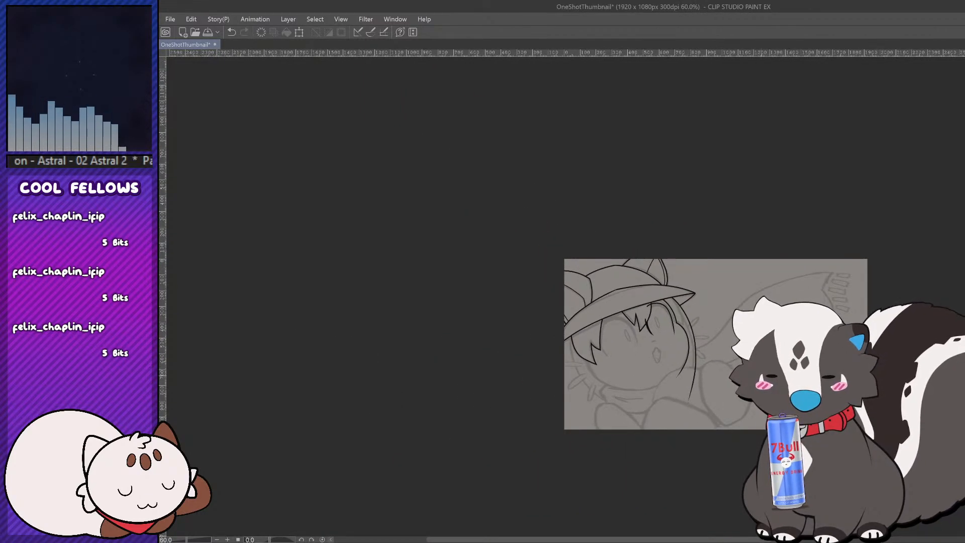
pyautogui.scroll(2, 652, 324)
pyautogui.scroll(-1, 704, 307)
pyautogui.scroll(5, 665, 377)
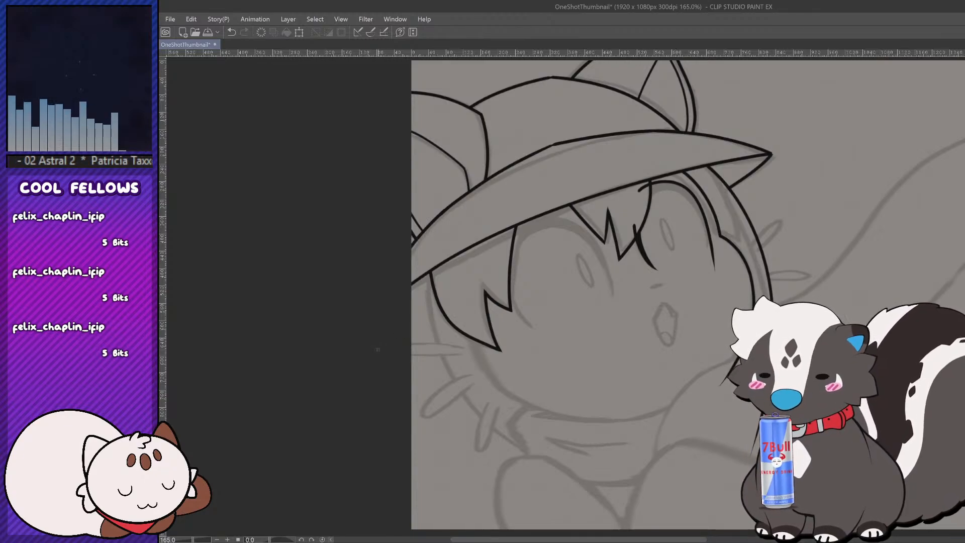
pyautogui.scroll(4, 786, 198)
pyautogui.moveTo(576, 198)
pyautogui.mouseDown()
pyautogui.moveTo(621, 186)
pyautogui.moveTo(666, 226)
pyautogui.mouseUp()
pyautogui.hotkey('ctrl', 'z')
pyautogui.hotkey('ctrl', 'z')
pyautogui.hotkey('ctrl', 'y')
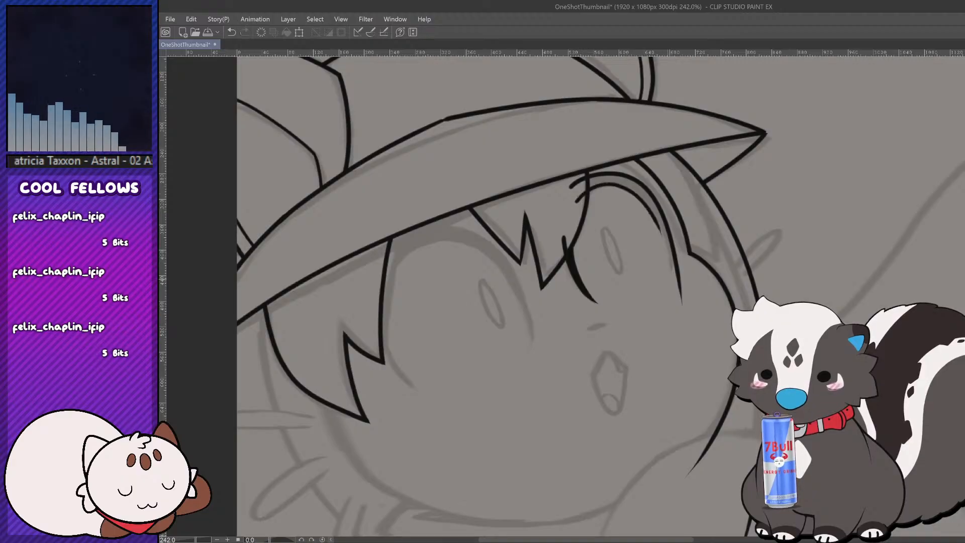
pyautogui.hotkey('ctrl', 'z')
pyautogui.hotkey('ctrl', 'y')
# Step: Join the two lid arcs at the right eye's outer corner and thicken them into a tapered lash tip
pyautogui.moveTo(660, 213)
pyautogui.mouseDown()
pyautogui.moveTo(676, 267)
pyautogui.moveTo(653, 209)
pyautogui.moveTo(674, 278)
pyautogui.mouseUp()
pyautogui.hotkey('ctrl', 'z')
pyautogui.hotkey('ctrl', 'z')
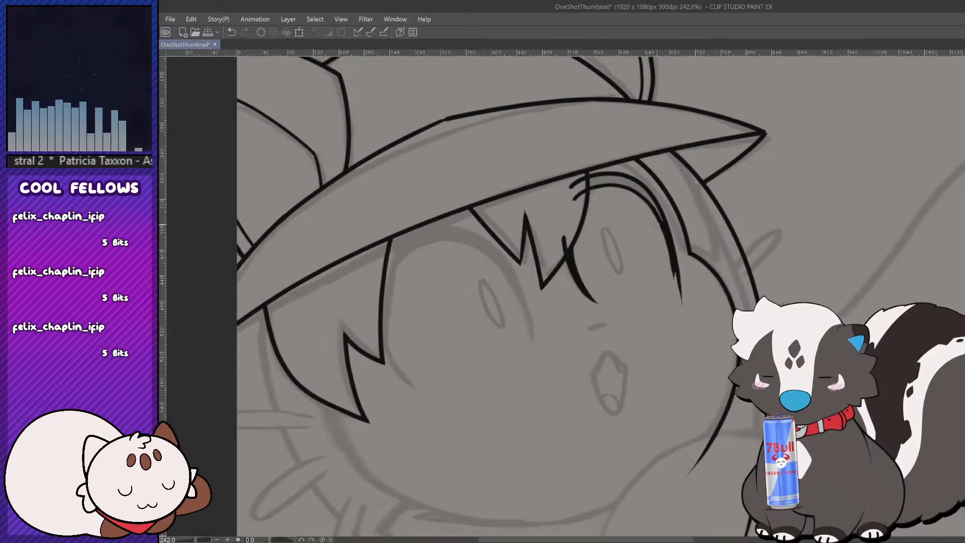
pyautogui.hotkey('ctrl', 'z')
pyautogui.hotkey('ctrl', 'y')
pyautogui.hotkey('ctrl', 'z')
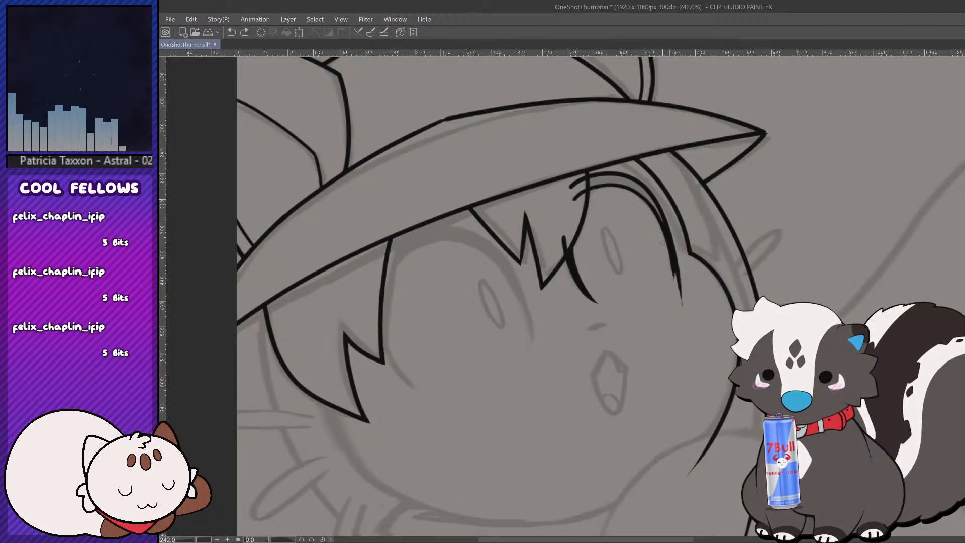
pyautogui.hotkey('ctrl', 'y')
pyautogui.moveTo(678, 282); pyautogui.dragTo(676, 240)
pyautogui.moveTo(675, 278); pyautogui.dragTo(667, 222)
pyautogui.moveTo(682, 306); pyautogui.dragTo(677, 267)
# Step: Erase the ends of the right eye's lid arcs and inner line that cross into the hair lock
pyautogui.scroll(-3, 674, 347)
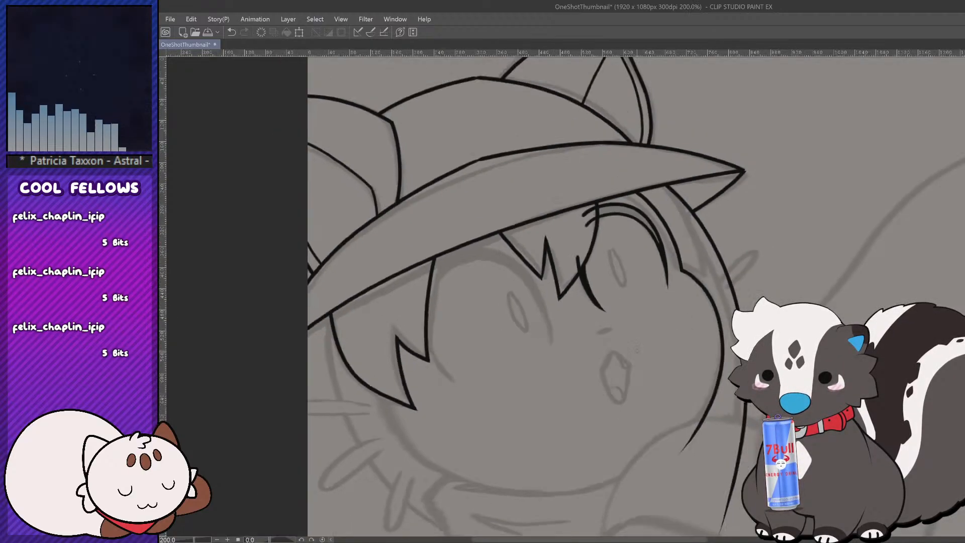
pyautogui.scroll(5, 605, 226)
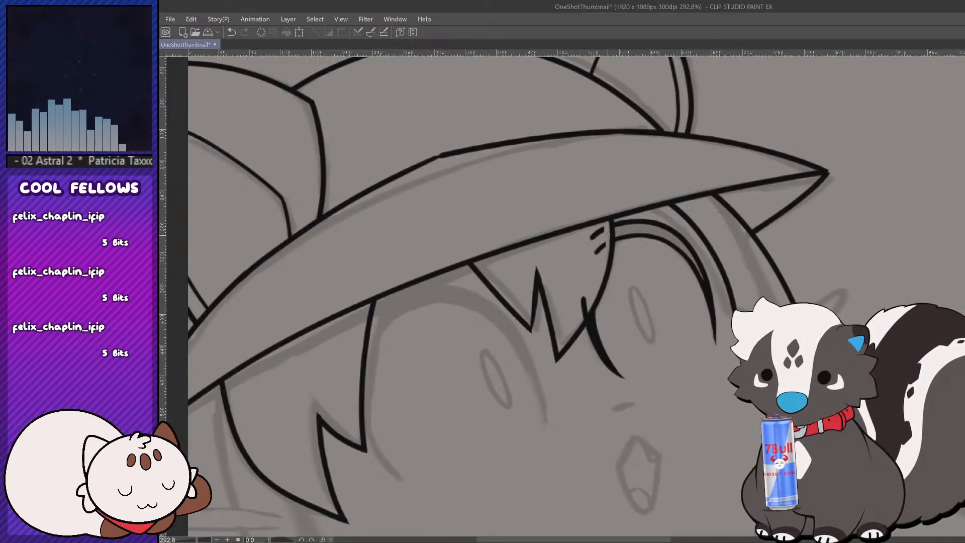
pyautogui.scroll(-5, 603, 242)
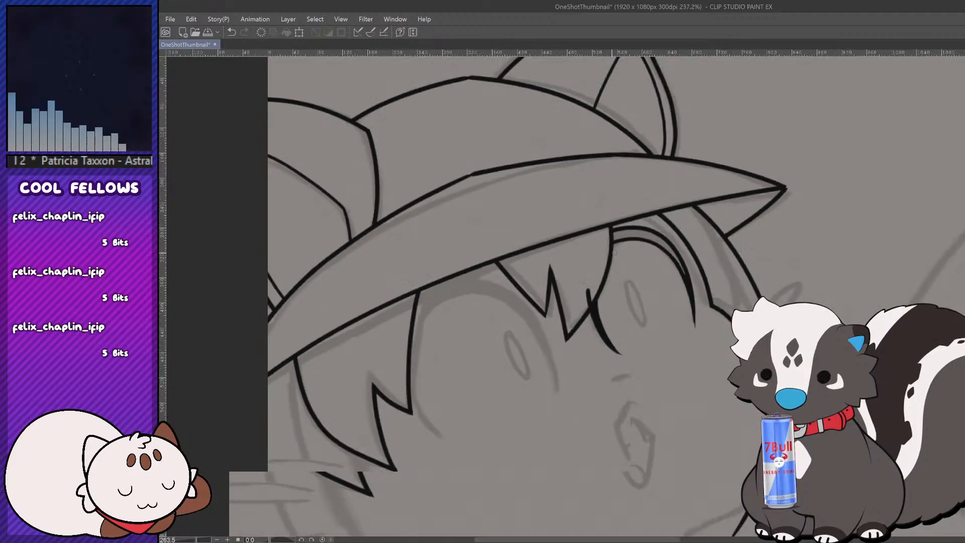
pyautogui.scroll(4, 631, 300)
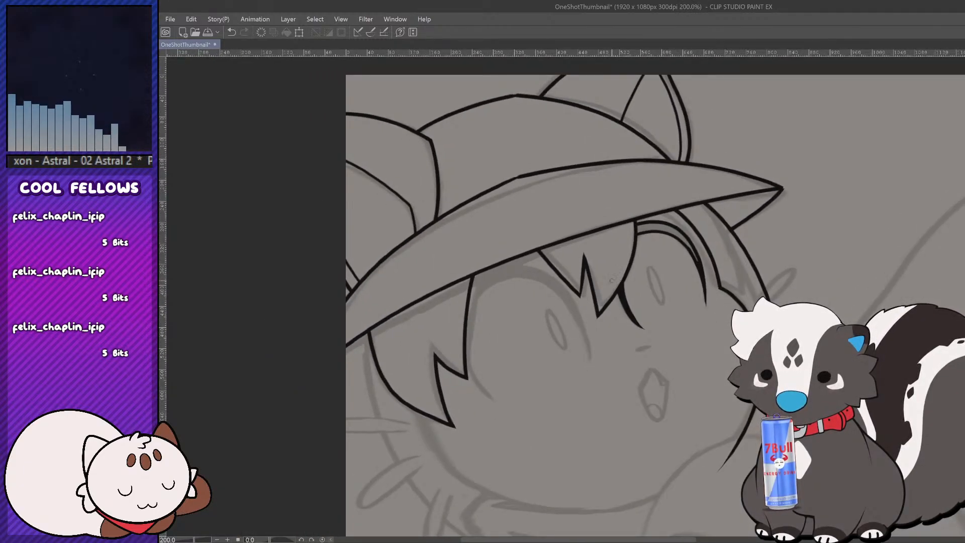
pyautogui.scroll(-3, 646, 264)
pyautogui.scroll(2, 635, 265)
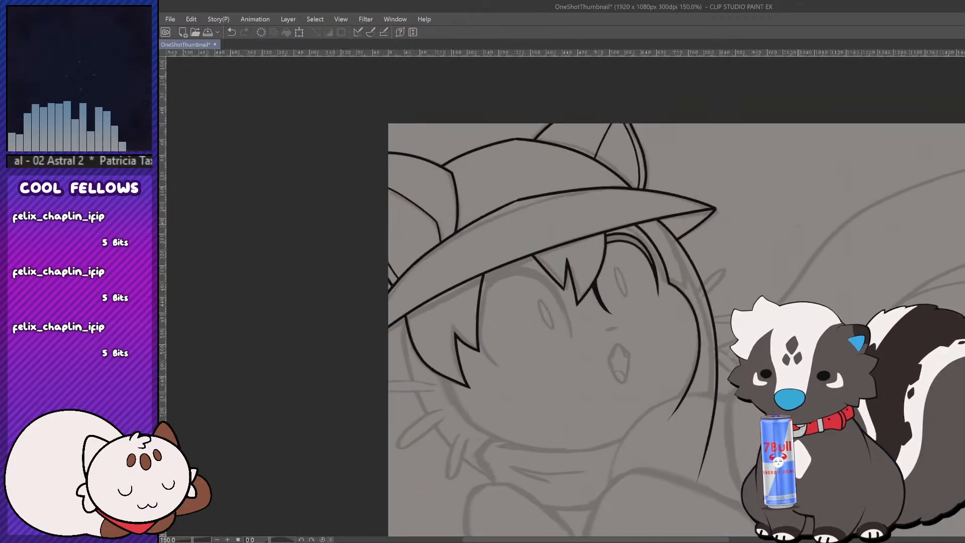
# Step: Fill the gap between the right eye's two lid arcs with solid black
pyautogui.scroll(3, 668, 247)
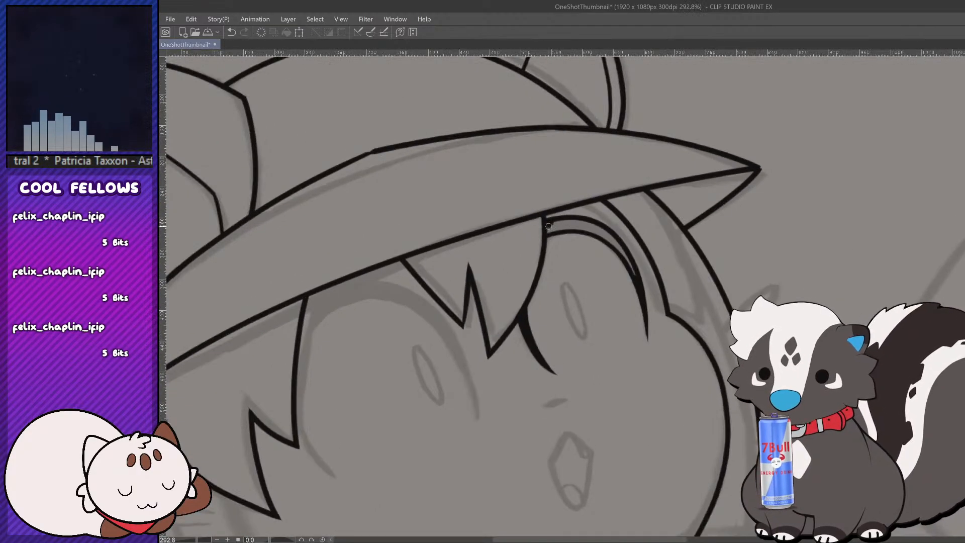
pyautogui.moveTo(545, 224)
pyautogui.mouseDown()
pyautogui.moveTo(596, 226)
pyautogui.moveTo(596, 213)
pyautogui.moveTo(588, 229)
pyautogui.moveTo(606, 237)
pyautogui.moveTo(574, 221)
pyautogui.moveTo(596, 225)
pyautogui.moveTo(587, 225)
pyautogui.moveTo(621, 250)
pyautogui.moveTo(610, 236)
pyautogui.moveTo(629, 264)
pyautogui.moveTo(617, 240)
pyautogui.moveTo(637, 284)
pyautogui.mouseUp()
pyautogui.scroll(-8, 640, 298)
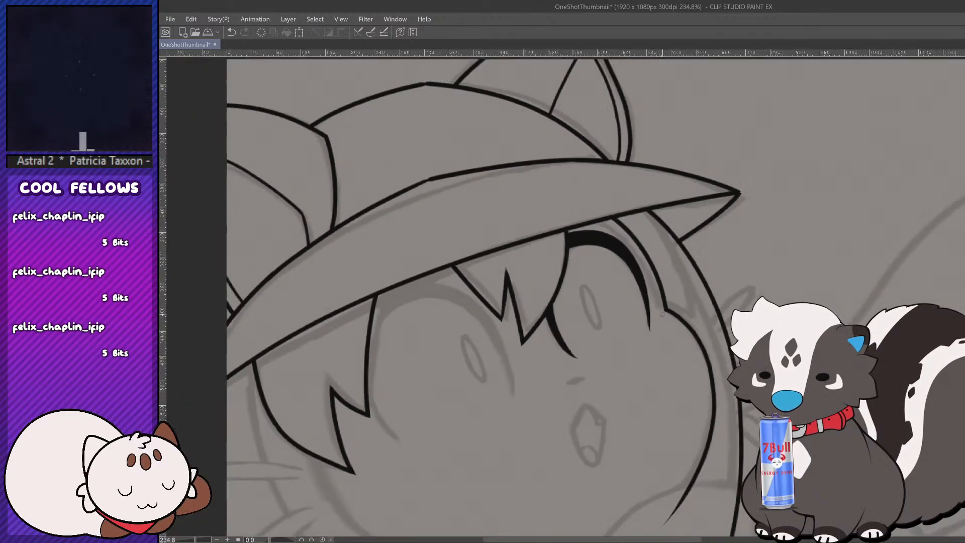
pyautogui.scroll(5, 648, 352)
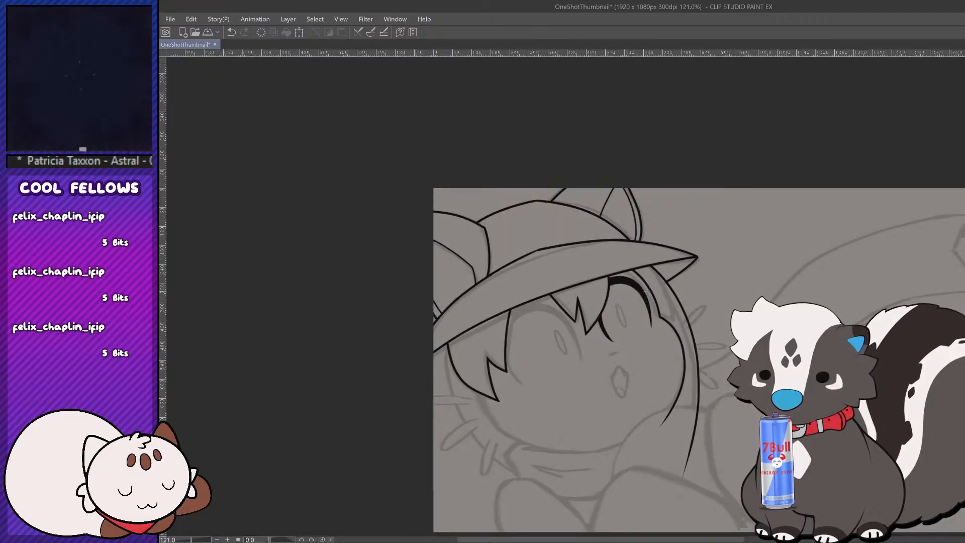
pyautogui.scroll(-2, 651, 354)
pyautogui.scroll(2, 653, 357)
pyautogui.scroll(1, 653, 357)
pyautogui.scroll(-2, 623, 347)
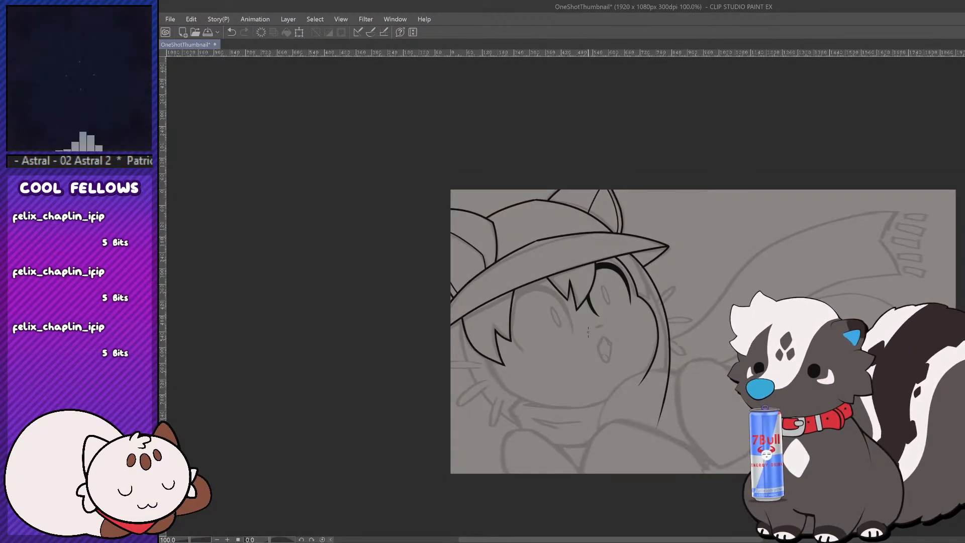
pyautogui.scroll(-1, 596, 322)
pyautogui.scroll(2, 604, 311)
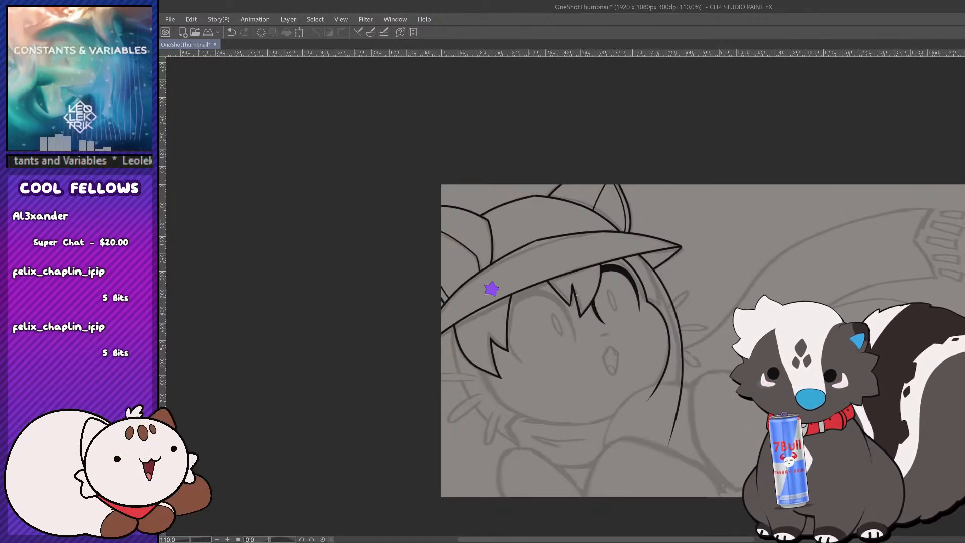
# Step: Try short touch-up strokes under the inner end of the right eye's lash band and undo them
pyautogui.scroll(3, 577, 294)
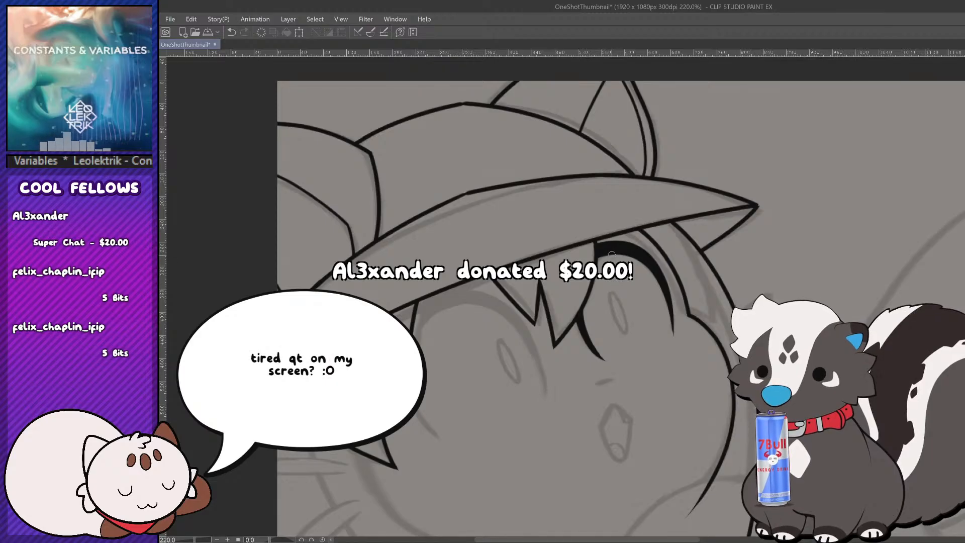
pyautogui.hotkey('ctrl', 'z')
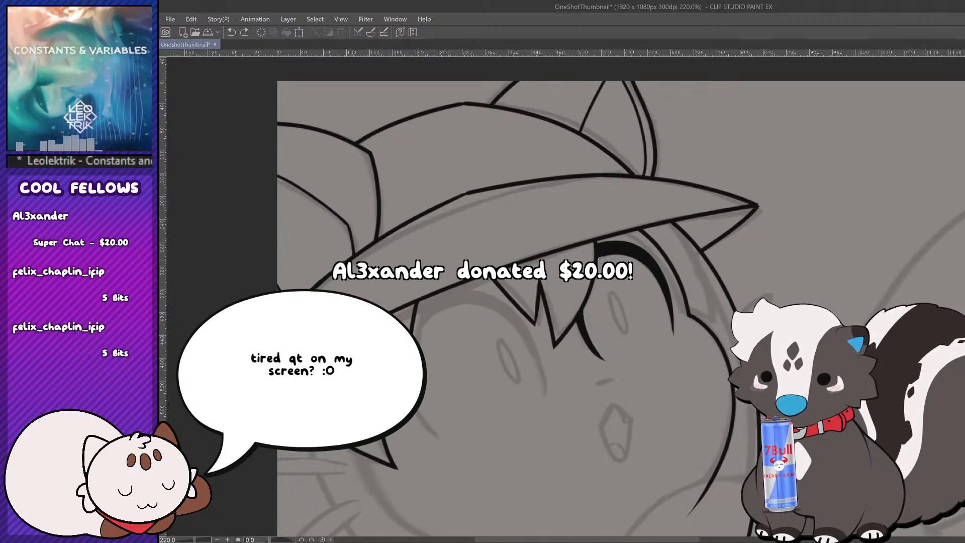
pyautogui.moveTo(601, 260); pyautogui.dragTo(607, 258)
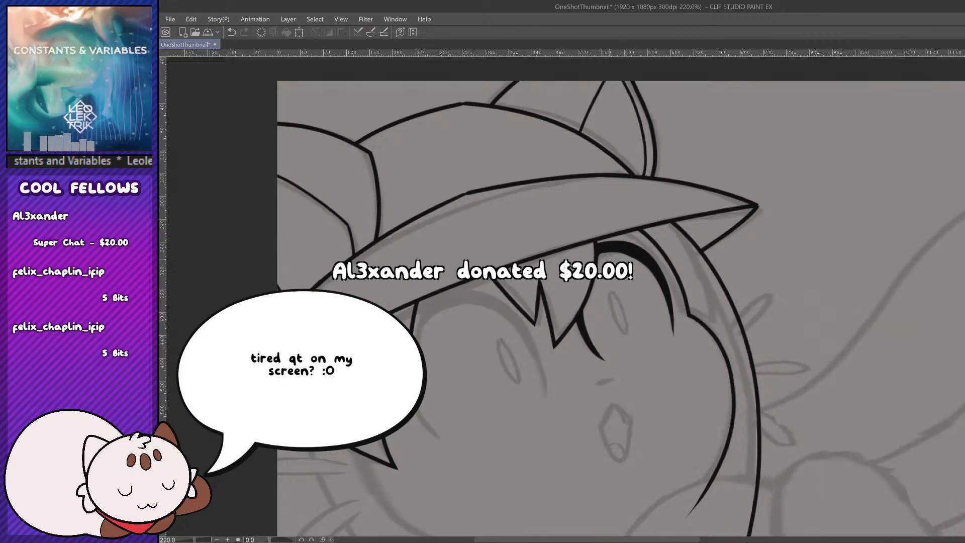
pyautogui.moveTo(601, 258); pyautogui.dragTo(632, 258)
pyautogui.hotkey('ctrl', 'z')
pyautogui.hotkey('ctrl', 'z')
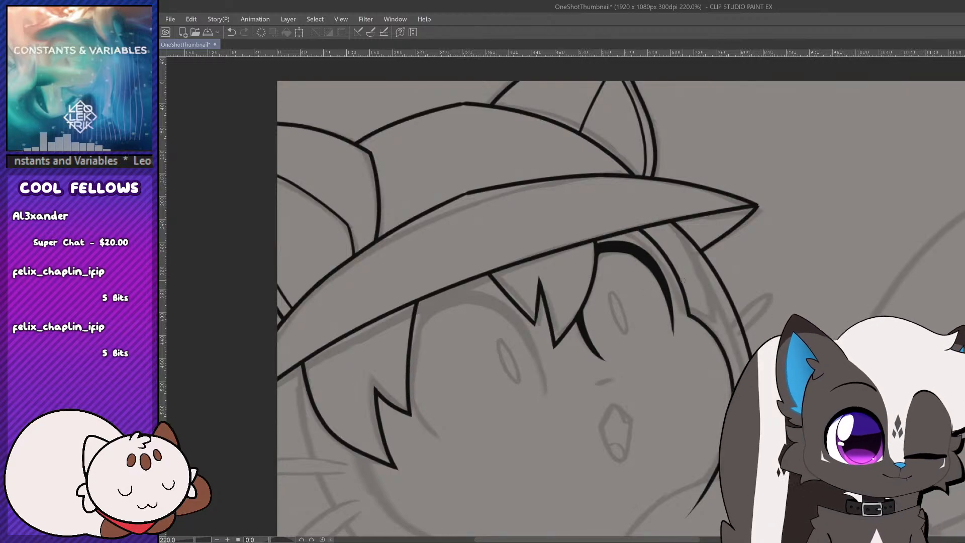
pyautogui.scroll(-3, 681, 280)
pyautogui.scroll(4, 622, 265)
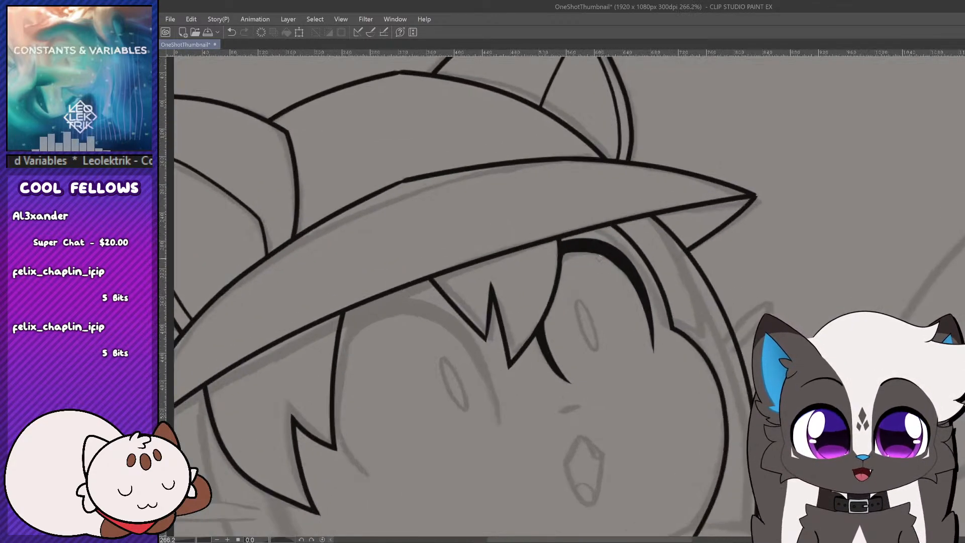
pyautogui.scroll(-4, 622, 266)
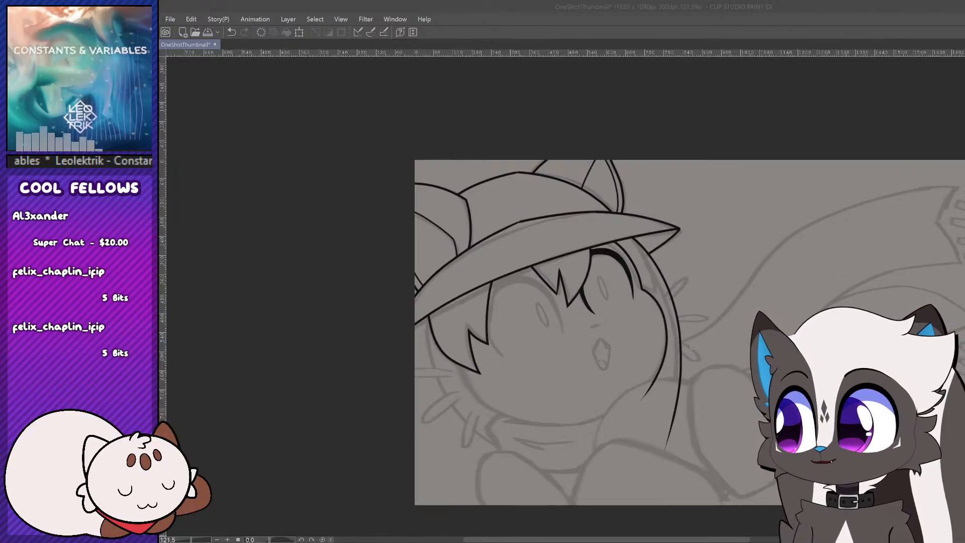
# Step: Retouch the lower edge of the right eye's lash band, undoing the first strokes and redrawing the curve toward the outer corner
pyautogui.scroll(5, 619, 268)
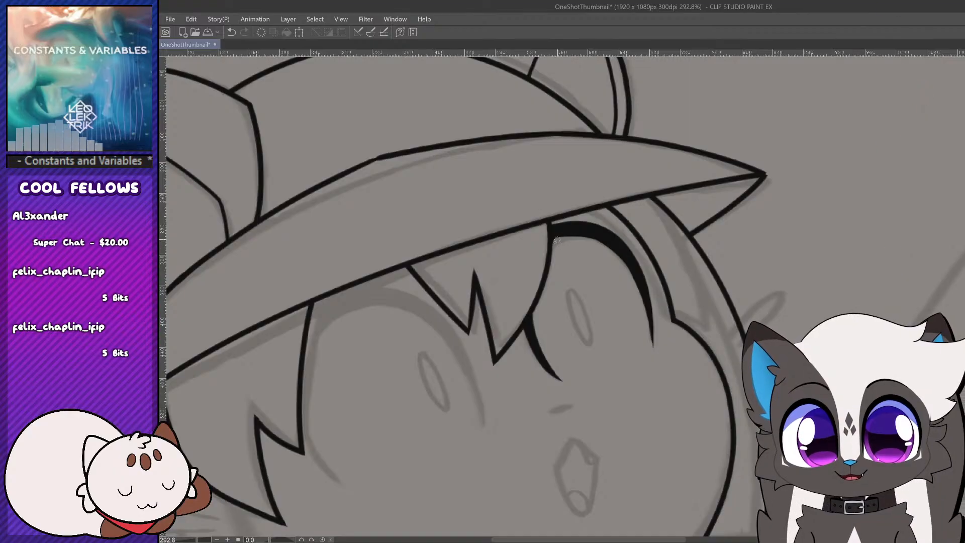
pyautogui.moveTo(555, 244)
pyautogui.mouseDown()
pyautogui.moveTo(597, 242)
pyautogui.moveTo(624, 260)
pyautogui.moveTo(640, 293)
pyautogui.mouseUp()
pyautogui.hotkey('ctrl', 'z')
pyautogui.hotkey('ctrl', 'z')
pyautogui.hotkey('ctrl', 'z')
pyautogui.moveTo(615, 252); pyautogui.dragTo(639, 288)
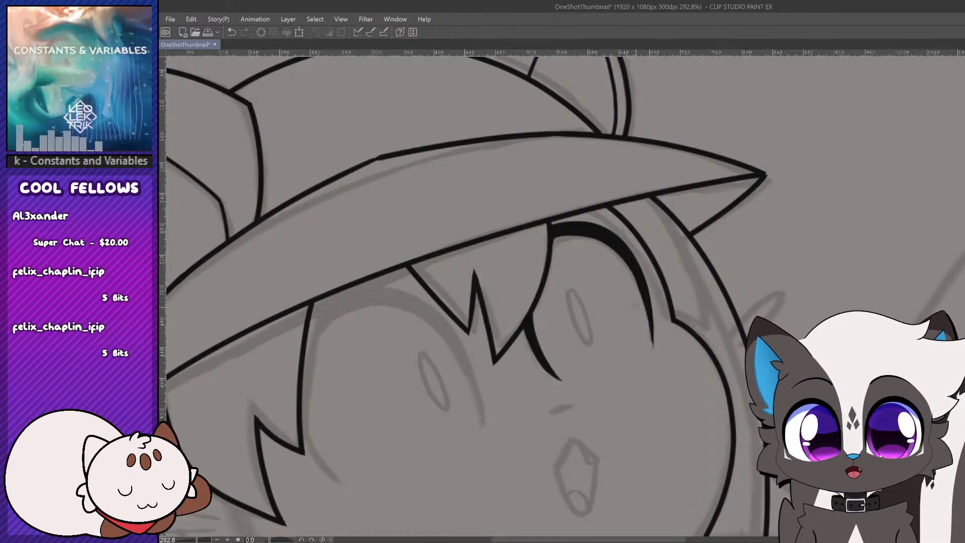
pyautogui.scroll(-8, 636, 314)
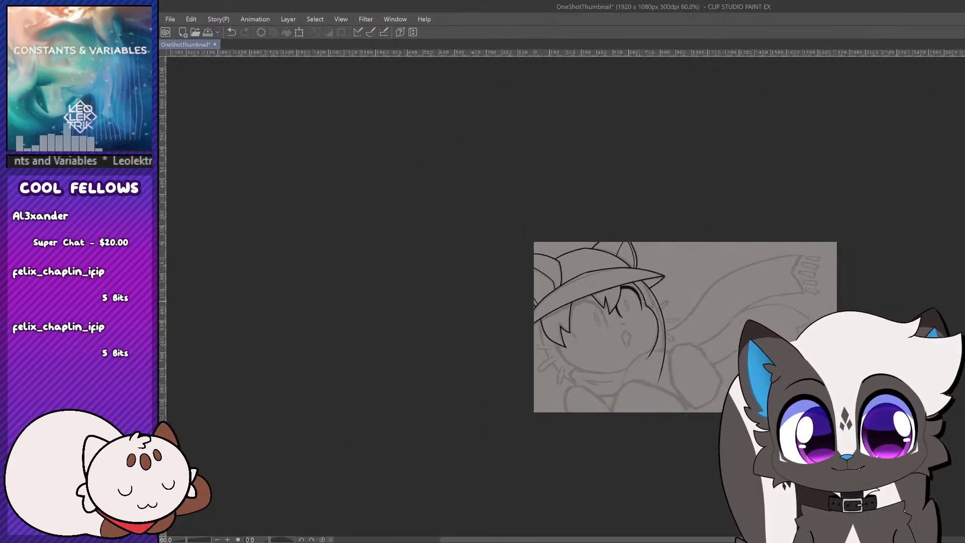
pyautogui.scroll(3, 645, 302)
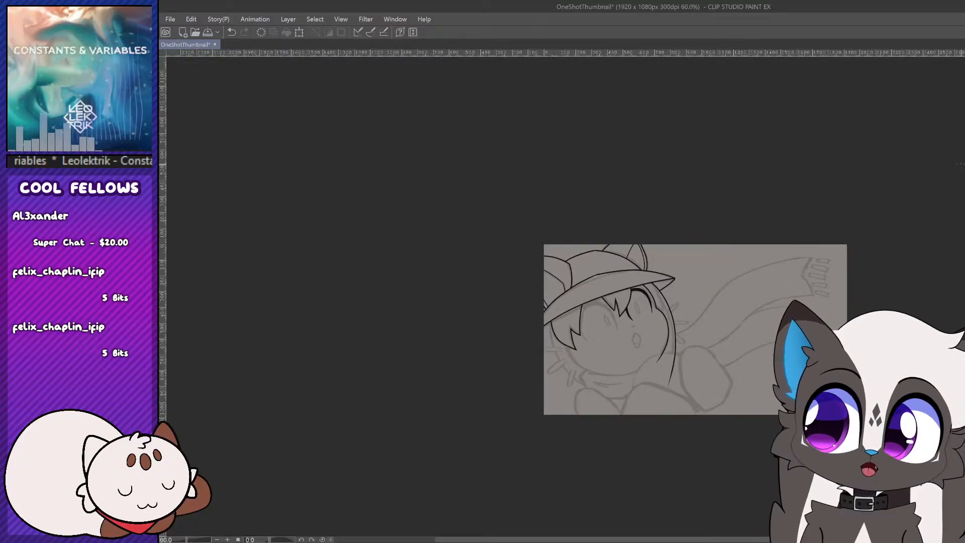
pyautogui.scroll(4, 610, 315)
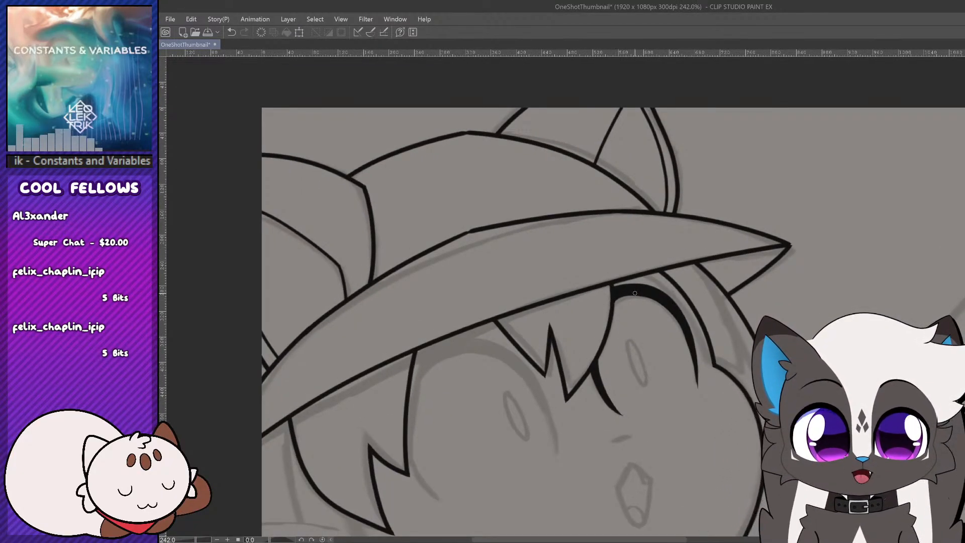
# Step: Examine the hat, hair and eye line art at several magnifications, with and without the underlying sketch
pyautogui.scroll(-1, 688, 319)
pyautogui.scroll(-4, 688, 318)
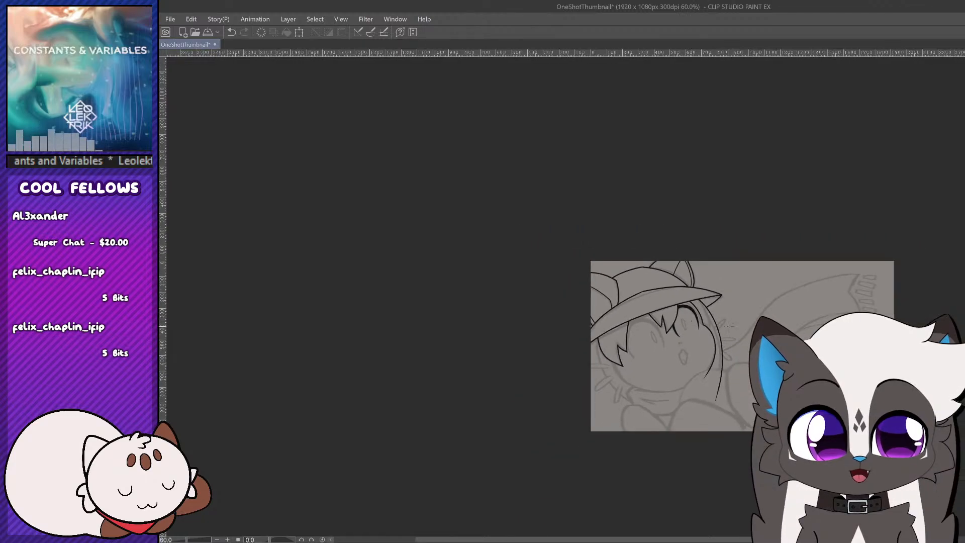
pyautogui.scroll(-2, 677, 401)
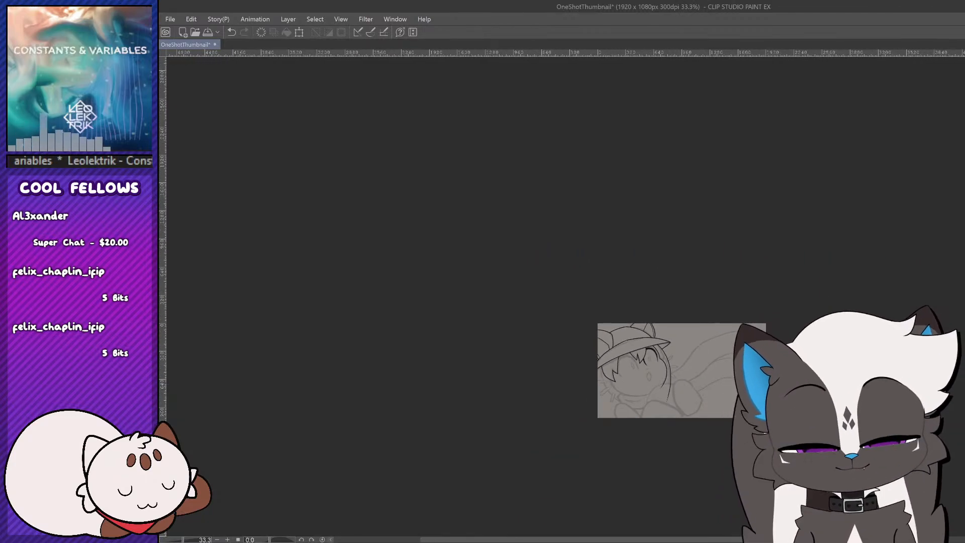
pyautogui.scroll(2, 714, 414)
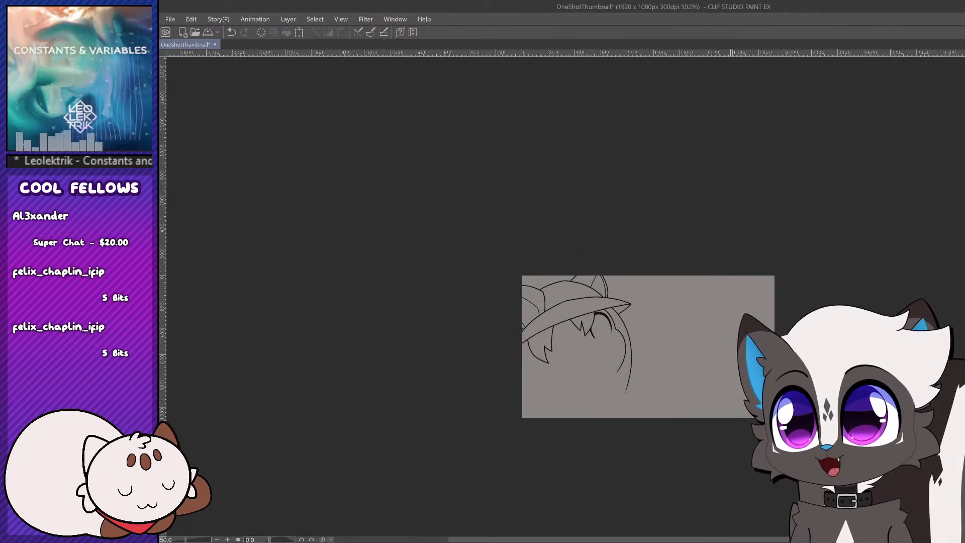
pyautogui.scroll(1, 583, 413)
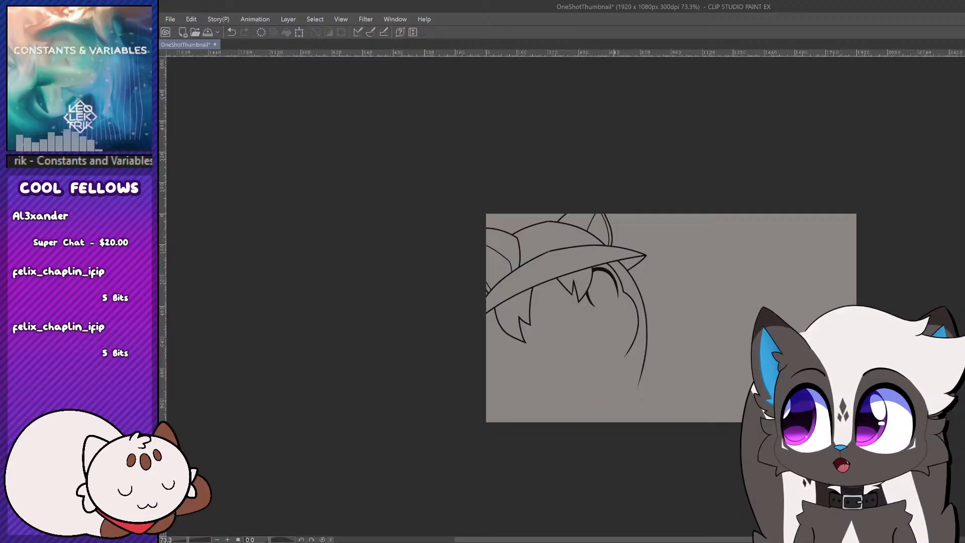
pyautogui.scroll(2, 521, 310)
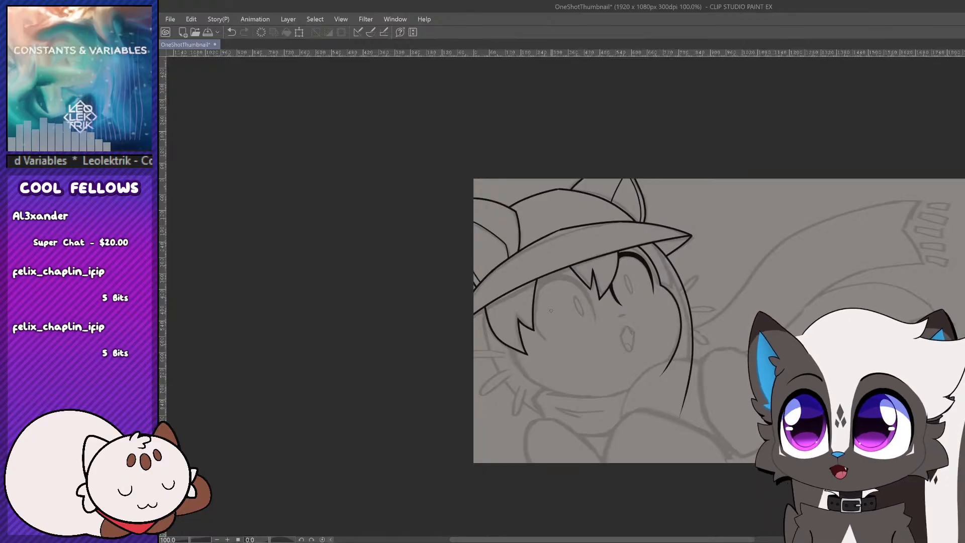
pyautogui.scroll(3, 548, 422)
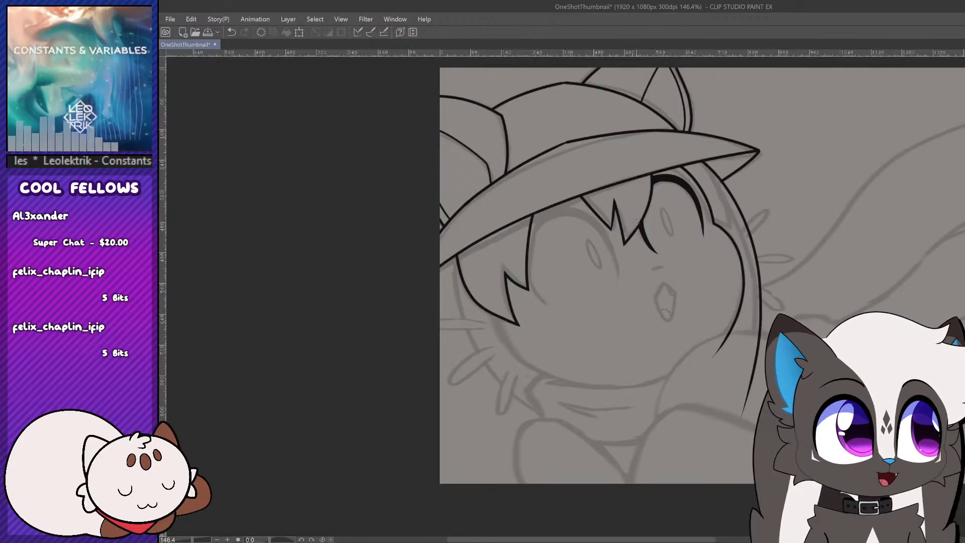
# Step: Try to ink the outline of the eye on the drawing's left over the sketch, undoing each attempt
pyautogui.moveTo(617, 279)
pyautogui.mouseDown()
pyautogui.moveTo(612, 255)
pyautogui.moveTo(529, 309)
pyautogui.moveTo(523, 343)
pyautogui.mouseUp()
pyautogui.scroll(-6, 553, 355)
pyautogui.scroll(3, 599, 340)
pyautogui.hotkey('ctrl', 'z')
pyautogui.hotkey('ctrl', 'z')
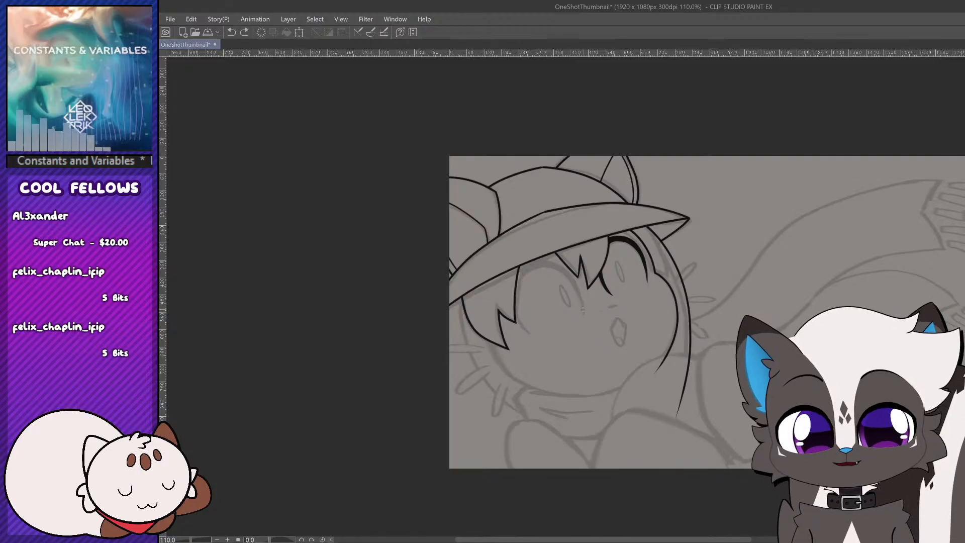
pyautogui.moveTo(583, 311)
pyautogui.mouseDown()
pyautogui.moveTo(523, 344)
pyautogui.moveTo(582, 302)
pyautogui.moveTo(547, 355)
pyautogui.mouseUp()
pyautogui.hotkey('ctrl', 'z')
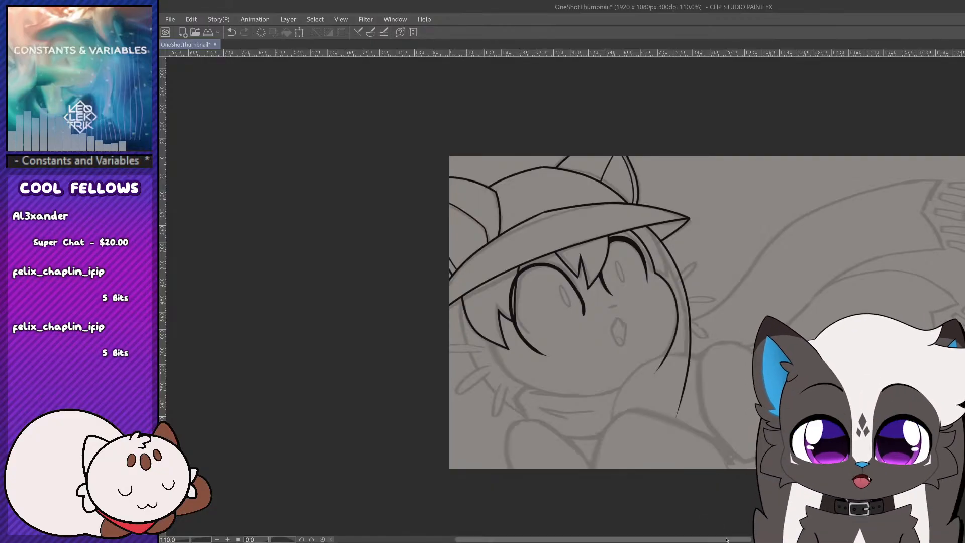
pyautogui.moveTo(732, 540); pyautogui.dragTo(718, 539)
pyautogui.hotkey('ctrl', 'z')
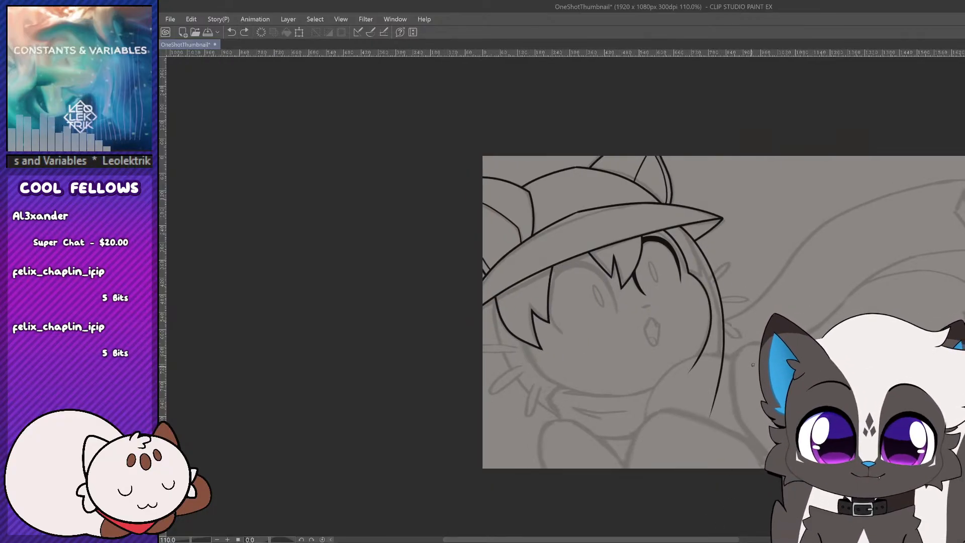
# Step: Rotate the canvas view to 17.7 degrees and retry the left eye's arched outline, starting from its inner side
pyautogui.moveTo(754, 364); pyautogui.dragTo(725, 415)
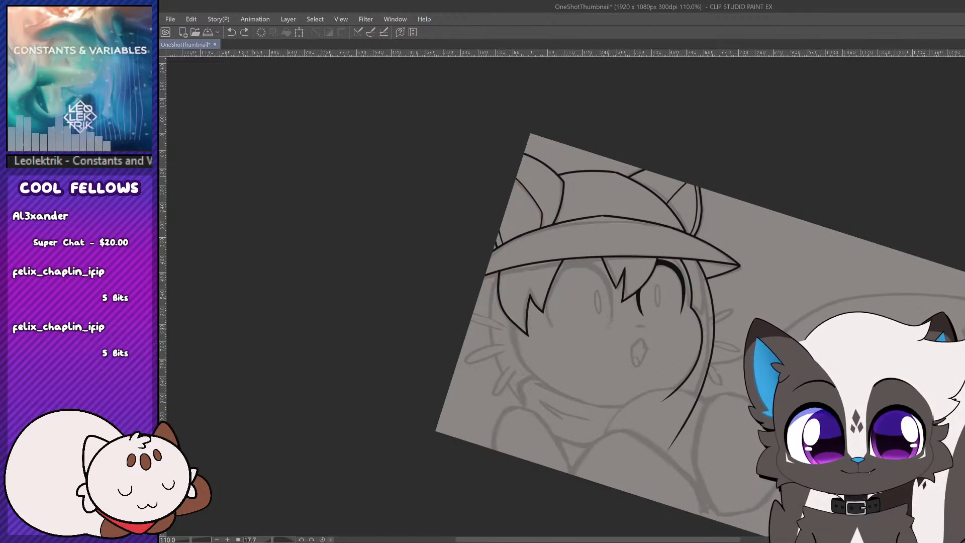
pyautogui.hotkey('ctrl', 'y')
pyautogui.hotkey('ctrl', 'y')
pyautogui.scroll(3, 610, 387)
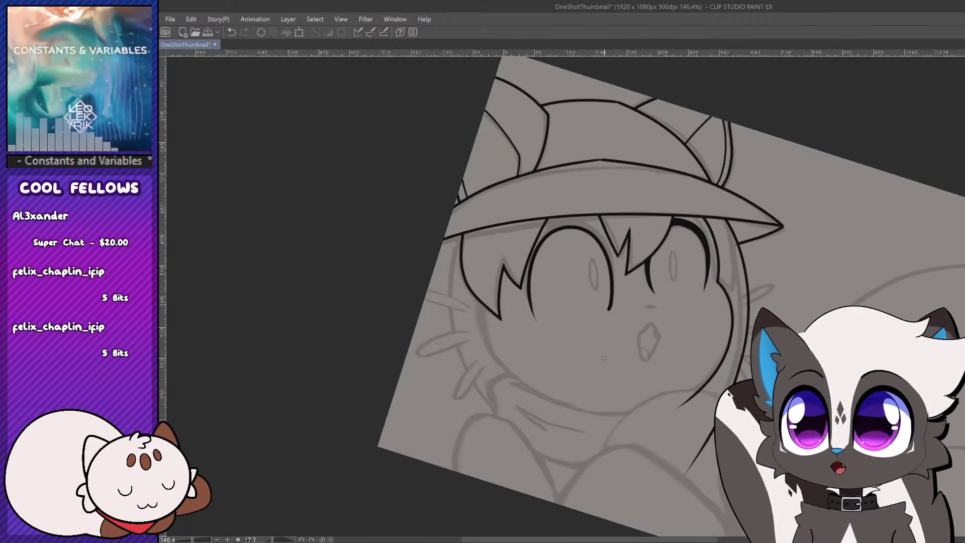
pyautogui.hotkey('ctrl', 'z')
pyautogui.moveTo(612, 303)
pyautogui.mouseDown()
pyautogui.moveTo(597, 235)
pyautogui.moveTo(539, 323)
pyautogui.moveTo(614, 282)
pyautogui.moveTo(545, 317)
pyautogui.mouseUp()
pyautogui.hotkey('ctrl', 'z')
pyautogui.hotkey('ctrl', 'z')
pyautogui.moveTo(613, 305)
pyautogui.mouseDown()
pyautogui.moveTo(598, 237)
pyautogui.moveTo(544, 318)
pyautogui.mouseUp()
pyautogui.hotkey('ctrl', 'z')
pyautogui.moveTo(613, 308)
pyautogui.mouseDown()
pyautogui.moveTo(613, 278)
pyautogui.moveTo(523, 291)
pyautogui.mouseUp()
pyautogui.hotkey('ctrl', 'z')
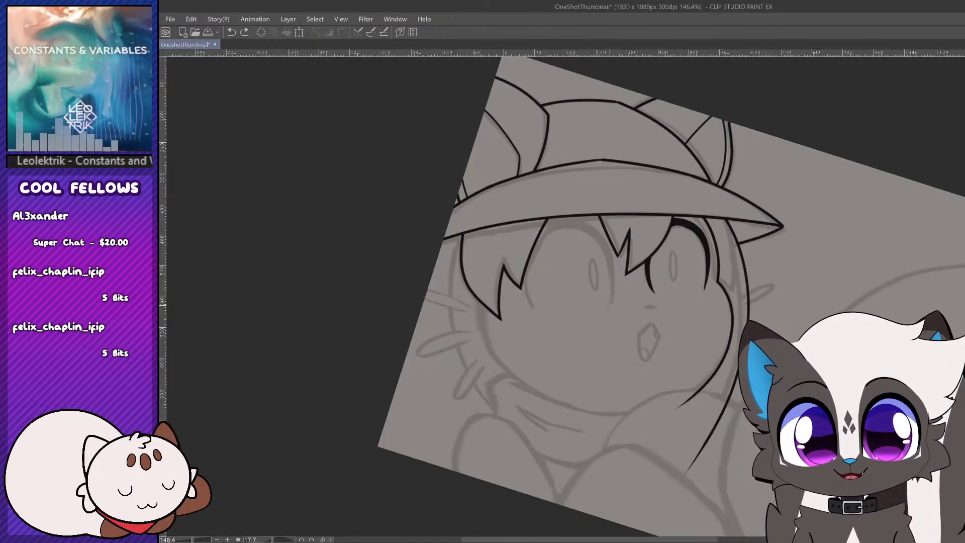
# Step: Try further versions of the left eye's arch, ending in a lower curve towards the outer cheek, and undo them
pyautogui.moveTo(610, 310)
pyautogui.mouseDown()
pyautogui.moveTo(544, 226)
pyautogui.moveTo(534, 325)
pyautogui.moveTo(593, 227)
pyautogui.moveTo(534, 324)
pyautogui.mouseUp()
pyautogui.hotkey('ctrl', 'z')
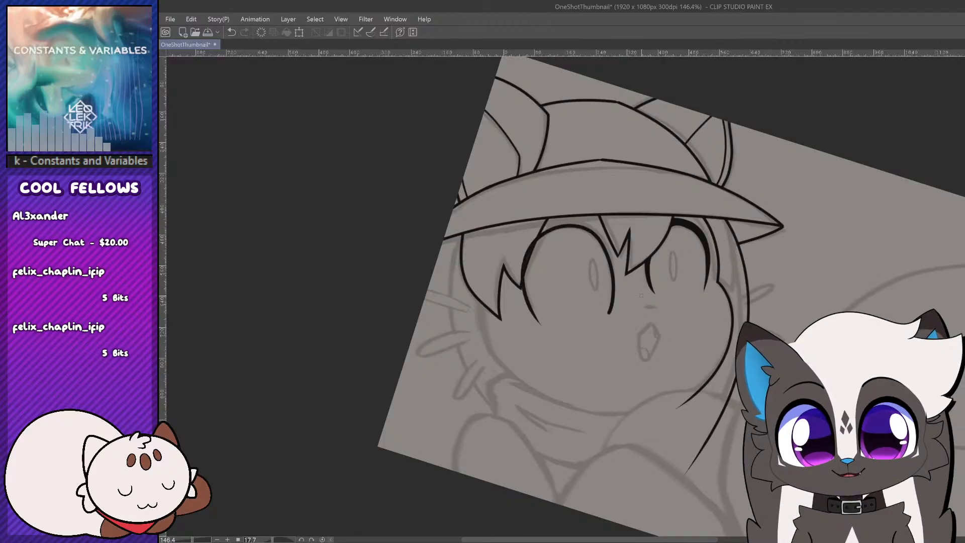
pyautogui.hotkey('ctrl', 'z')
pyautogui.moveTo(612, 308)
pyautogui.mouseDown()
pyautogui.moveTo(591, 222)
pyautogui.moveTo(528, 296)
pyautogui.moveTo(609, 251)
pyautogui.moveTo(543, 317)
pyautogui.mouseUp()
pyautogui.hotkey('ctrl', 'z')
pyautogui.hotkey('ctrl', 'z')
pyautogui.moveTo(611, 309)
pyautogui.mouseDown()
pyautogui.moveTo(517, 297)
pyautogui.moveTo(534, 325)
pyautogui.moveTo(593, 230)
pyautogui.moveTo(534, 325)
pyautogui.moveTo(611, 264)
pyautogui.moveTo(523, 342)
pyautogui.moveTo(602, 244)
pyautogui.moveTo(542, 331)
pyautogui.mouseUp()
pyautogui.hotkey('ctrl', 'z')
pyautogui.hotkey('ctrl', 'z')
pyautogui.hotkey('ctrl', 'z')
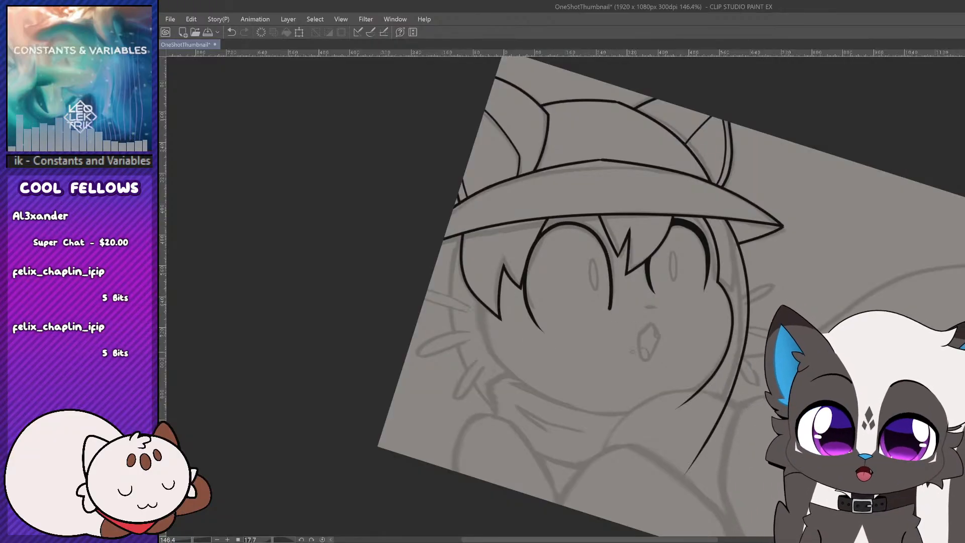
pyautogui.hotkey('ctrl', 'z')
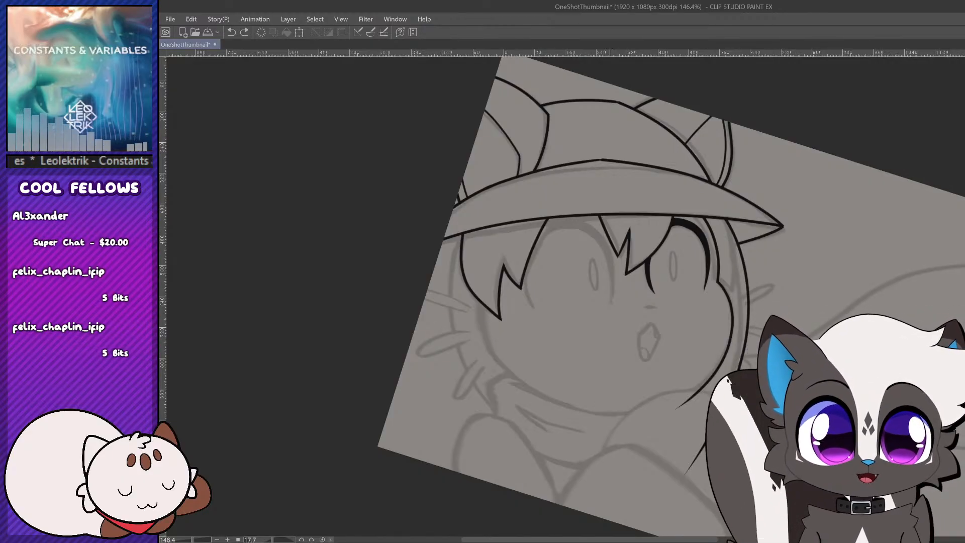
pyautogui.moveTo(610, 305)
pyautogui.mouseDown()
pyautogui.moveTo(532, 316)
pyautogui.moveTo(539, 256)
pyautogui.moveTo(595, 318)
pyautogui.mouseUp()
pyautogui.scroll(-3, 589, 318)
pyautogui.hotkey('ctrl', 'z')
pyautogui.scroll(2, 628, 297)
pyautogui.hotkey('ctrl', 'z')
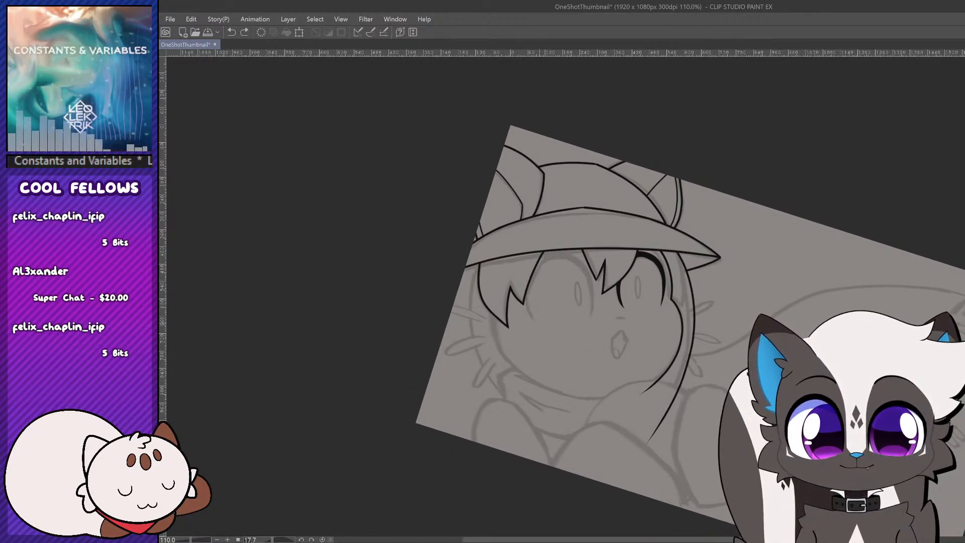
# Step: Ink the left eye's arch in one stroke from the lower outer end over the top to the inner side, redoing unsatisfactory strokes
pyautogui.moveTo(536, 325)
pyautogui.mouseDown()
pyautogui.moveTo(528, 302)
pyautogui.moveTo(594, 318)
pyautogui.moveTo(547, 260)
pyautogui.moveTo(592, 336)
pyautogui.moveTo(580, 265)
pyautogui.moveTo(599, 344)
pyautogui.moveTo(590, 279)
pyautogui.moveTo(593, 320)
pyautogui.mouseUp()
pyautogui.hotkey('ctrl', 'z')
pyautogui.hotkey('ctrl', 'z')
pyautogui.hotkey('ctrl', 'z')
pyautogui.hotkey('ctrl', 'z')
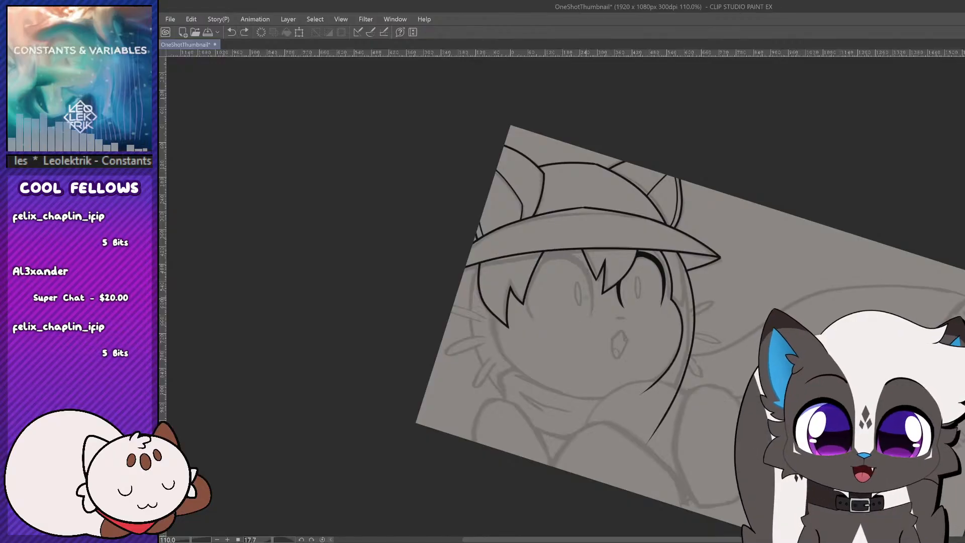
pyautogui.scroll(2, 589, 248)
pyautogui.moveTo(518, 351); pyautogui.dragTo(587, 357)
pyautogui.hotkey('ctrl', 'z')
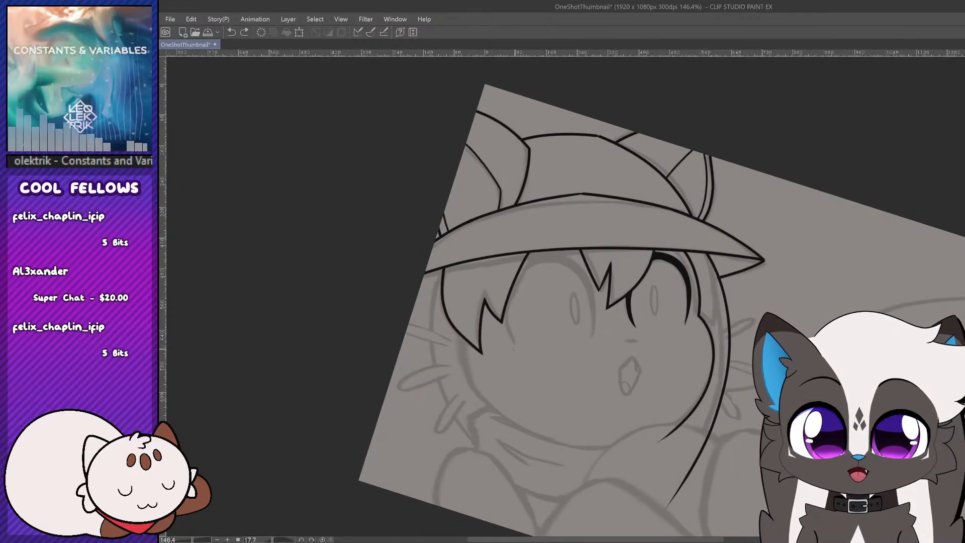
pyautogui.moveTo(518, 353); pyautogui.dragTo(590, 354)
pyautogui.hotkey('ctrl', 'z')
pyautogui.moveTo(517, 352); pyautogui.dragTo(591, 357)
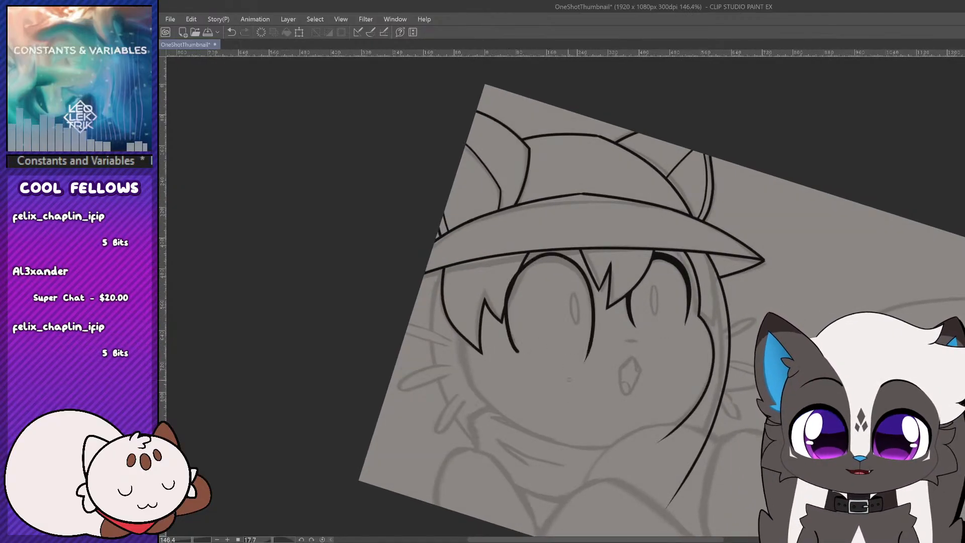
pyautogui.hotkey('ctrl', 'z')
pyautogui.moveTo(517, 351); pyautogui.dragTo(592, 359)
pyautogui.hotkey('ctrl', 'z')
pyautogui.moveTo(520, 350); pyautogui.dragTo(587, 355)
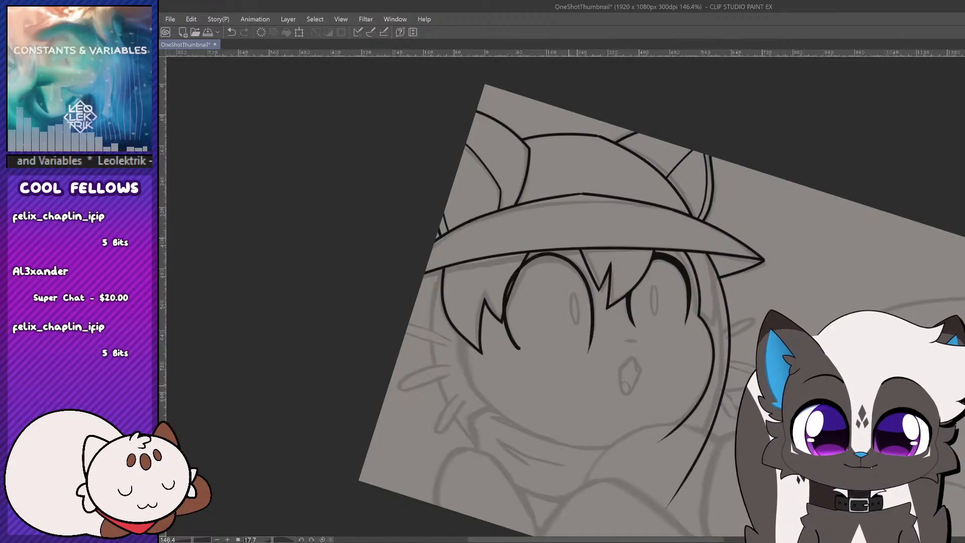
# Step: Thicken the upper lash line of the left eye from the top of the arch down its inner side
pyautogui.scroll(-5, 613, 340)
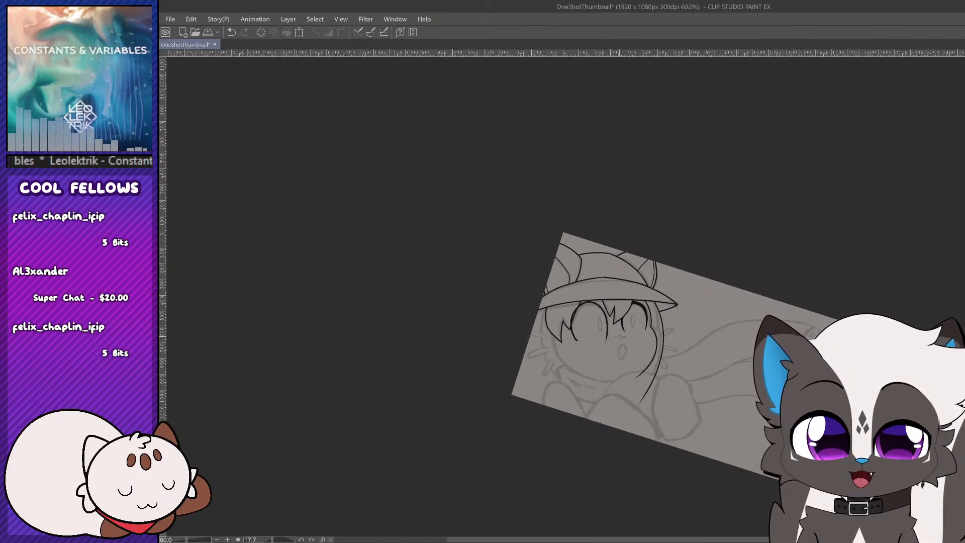
pyautogui.scroll(4, 618, 338)
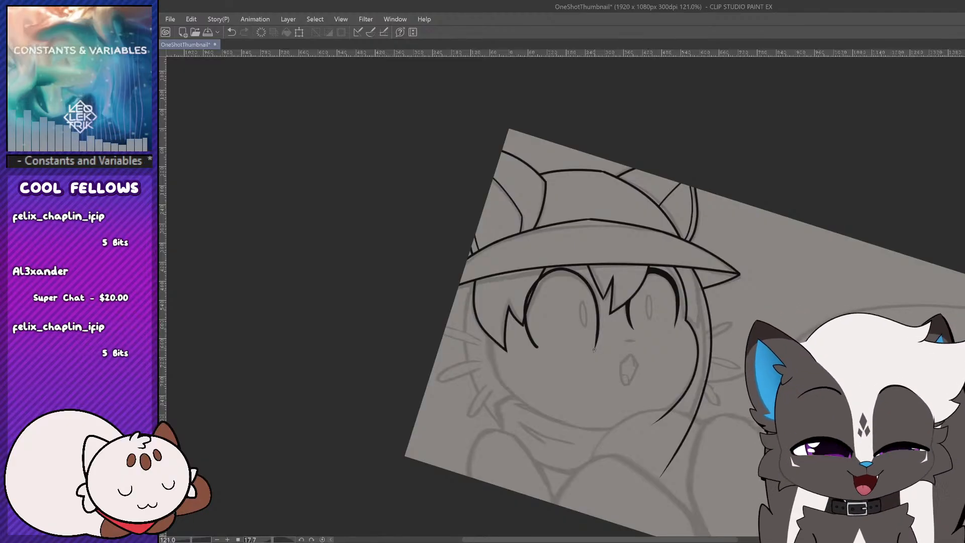
pyautogui.scroll(2, 566, 283)
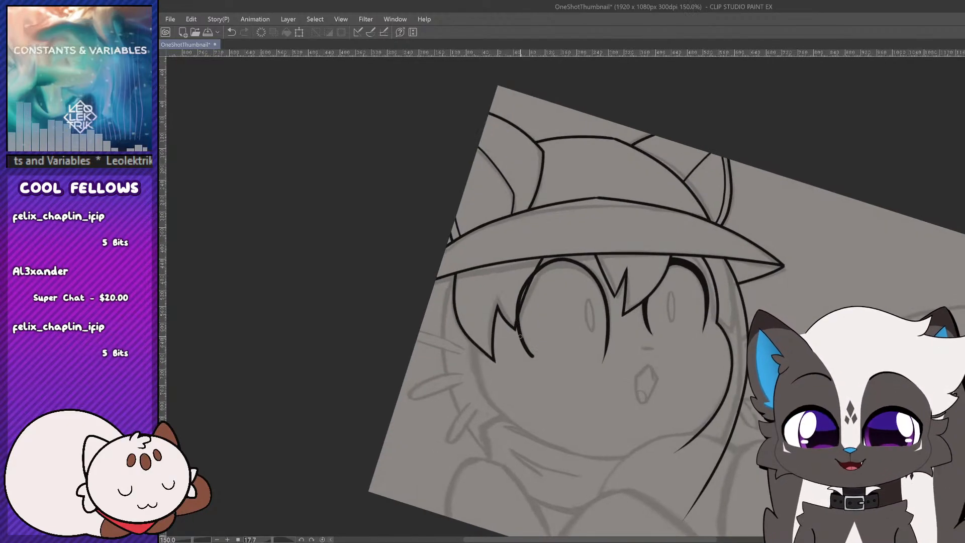
pyautogui.moveTo(531, 278)
pyautogui.mouseDown()
pyautogui.moveTo(584, 275)
pyautogui.moveTo(598, 286)
pyautogui.mouseUp()
pyautogui.hotkey('ctrl', 'z')
pyautogui.moveTo(556, 261)
pyautogui.mouseDown()
pyautogui.moveTo(606, 292)
pyautogui.moveTo(593, 277)
pyautogui.moveTo(581, 270)
pyautogui.moveTo(606, 305)
pyautogui.moveTo(577, 265)
pyautogui.moveTo(605, 303)
pyautogui.mouseUp()
pyautogui.hotkey('ctrl', 'z')
pyautogui.hotkey('ctrl', 'z')
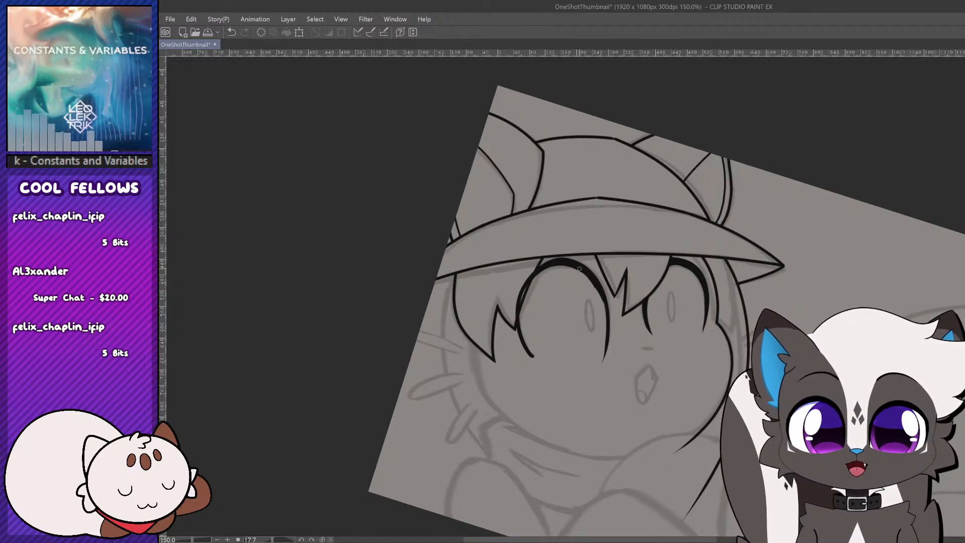
pyautogui.hotkey('ctrl', 'z')
pyautogui.moveTo(578, 267); pyautogui.dragTo(606, 326)
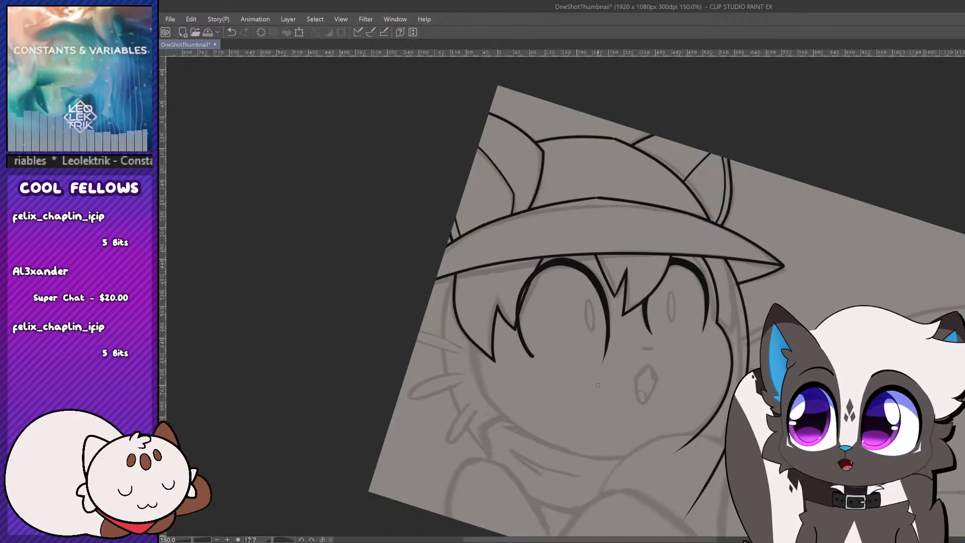
# Step: Undo the left eye's lash thickening and outline strokes
pyautogui.scroll(-3, 598, 384)
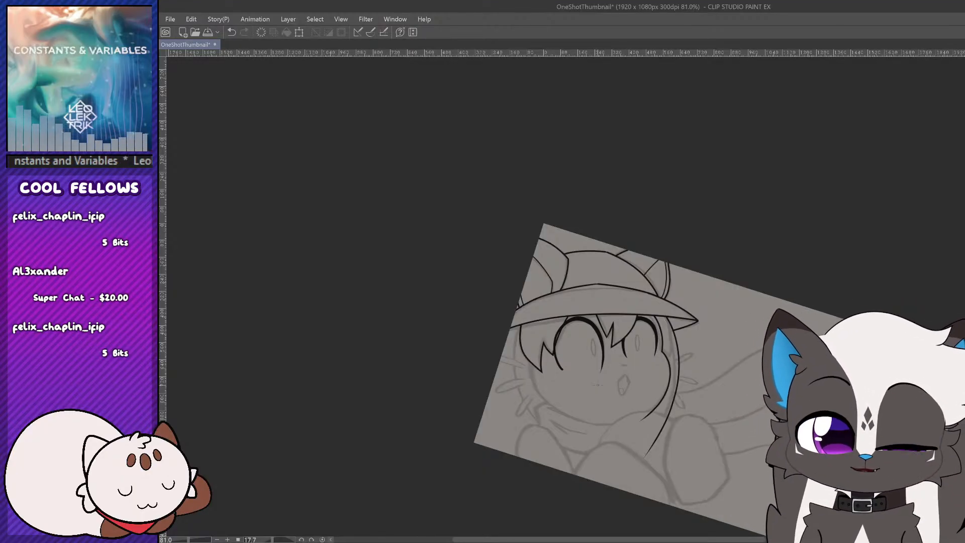
pyautogui.hotkey('ctrl', 'z')
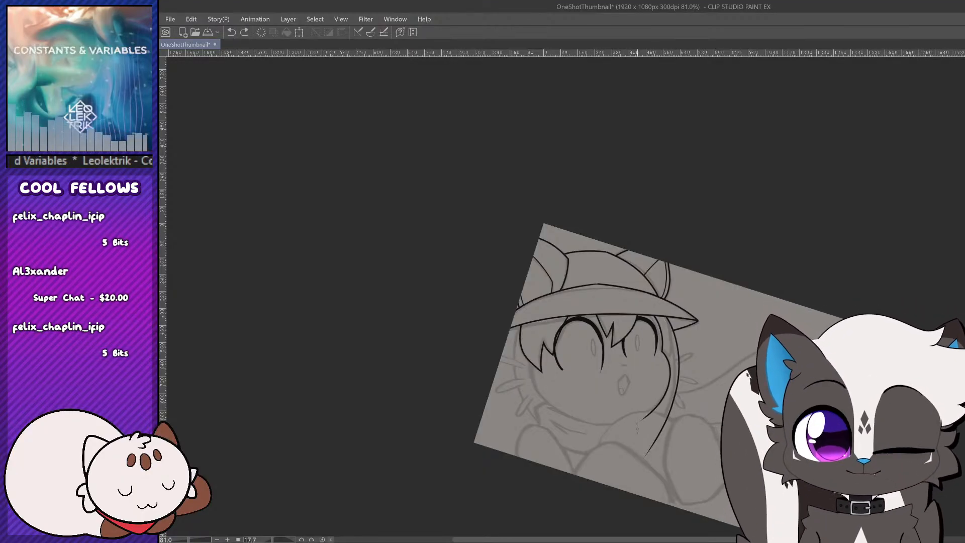
pyautogui.hotkey('ctrl', 'z')
pyautogui.hotkey('ctrl', 'z')
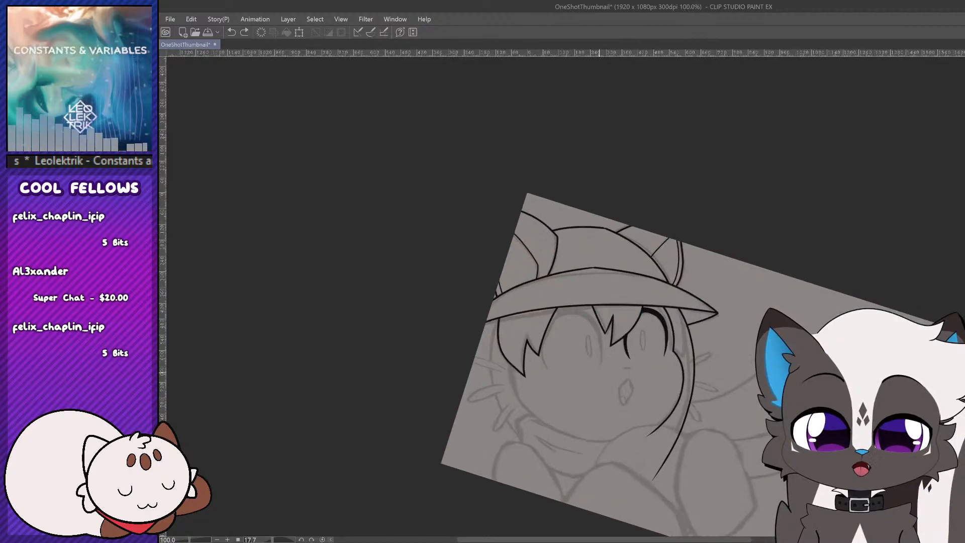
# Step: Undo the inked lash and side lines of the right eye back to the bare sketch, keeping the hair lines
pyautogui.scroll(1, 620, 376)
pyautogui.scroll(2, 688, 384)
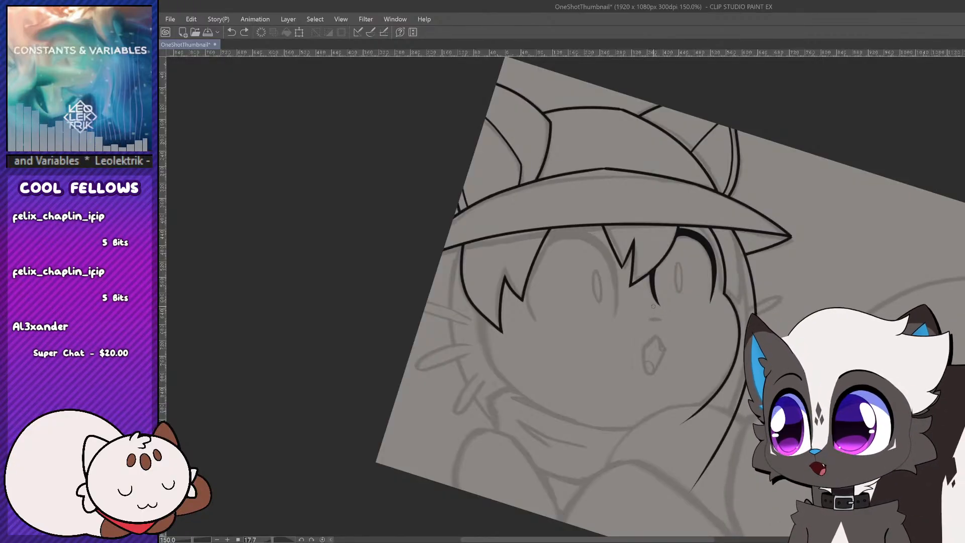
pyautogui.hotkey('ctrl', 'z')
pyautogui.hotkey('ctrl', 'z')
pyautogui.hotkey('ctrl', 'z')
pyautogui.hotkey('ctrl', 'z')
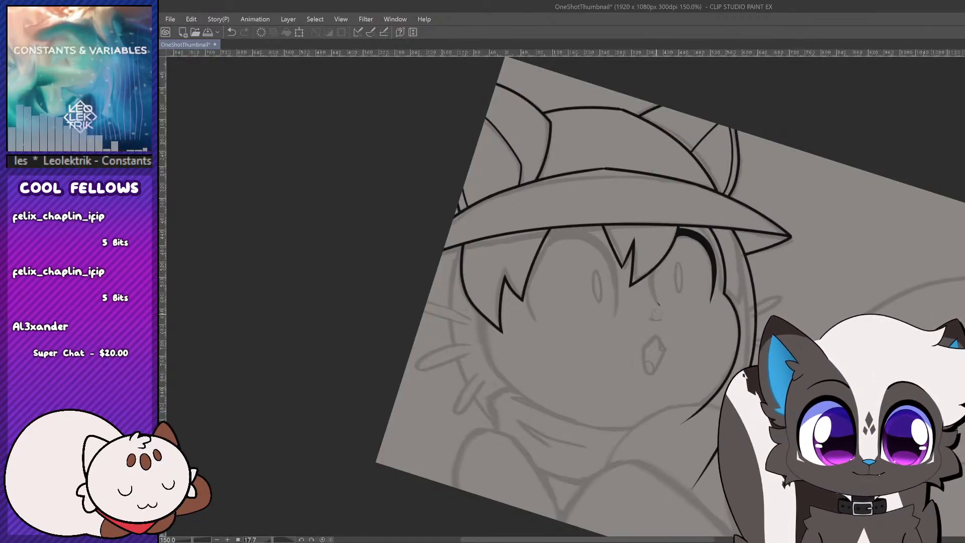
pyautogui.hotkey('ctrl', 'z')
pyautogui.hotkey('ctrl', 'z')
pyautogui.hotkey('ctrl', 'z')
pyautogui.hotkey('ctrl', 'z')
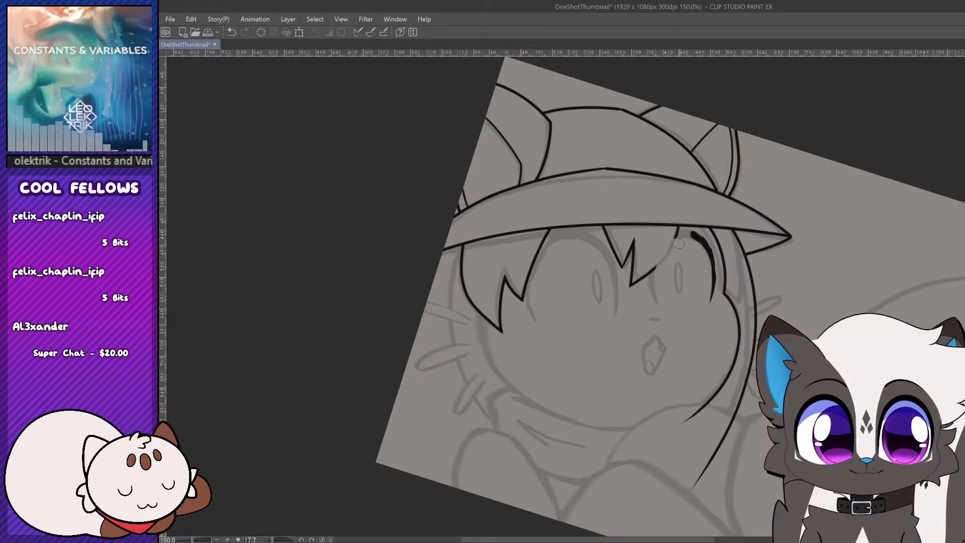
pyautogui.hotkey('ctrl', 'z')
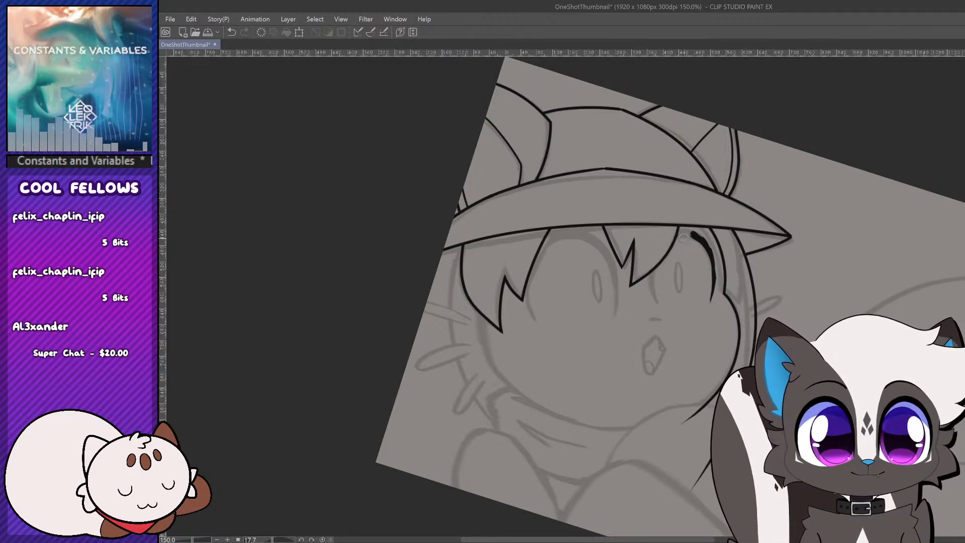
pyautogui.hotkey('ctrl', 'z')
pyautogui.hotkey('ctrl', 'z')
pyautogui.hotkey('ctrl', 'z')
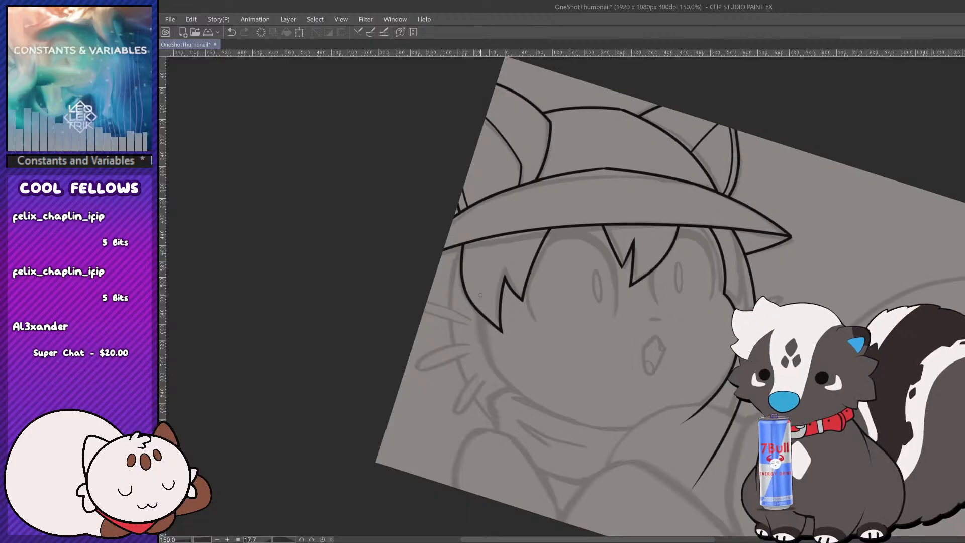
# Step: Ink the lower face contour in one curve from behind the left hair lock, around the cheek and along the chin
pyautogui.moveTo(480, 296); pyautogui.dragTo(656, 442)
pyautogui.hotkey('ctrl', 'z')
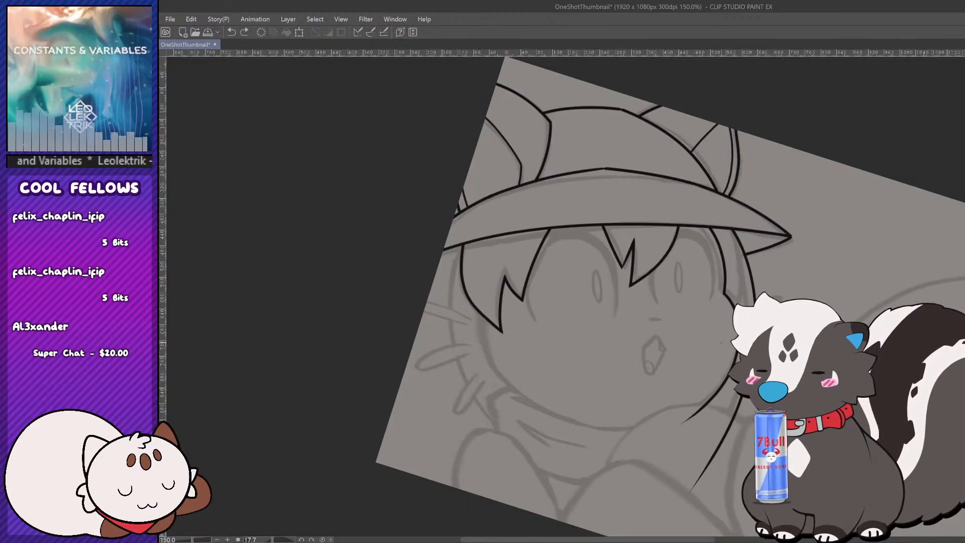
pyautogui.moveTo(480, 298)
pyautogui.mouseDown()
pyautogui.moveTo(486, 349)
pyautogui.moveTo(657, 438)
pyautogui.mouseUp()
pyautogui.hotkey('ctrl', 'z')
pyautogui.moveTo(480, 297); pyautogui.dragTo(673, 426)
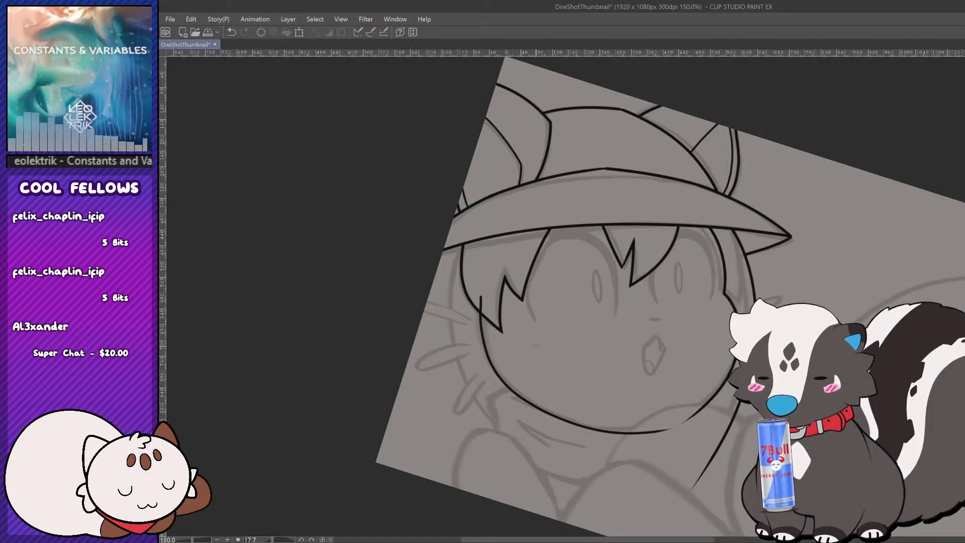
# Step: Redraw the lower face contour as one curve from behind the left hair lock, around the cheek and along the chin
pyautogui.hotkey('ctrl', 'z')
pyautogui.moveTo(480, 294)
pyautogui.mouseDown()
pyautogui.moveTo(488, 352)
pyautogui.moveTo(649, 434)
pyautogui.mouseUp()
pyautogui.hotkey('ctrl', 'z')
pyautogui.moveTo(480, 290)
pyautogui.mouseDown()
pyautogui.moveTo(533, 402)
pyautogui.moveTo(659, 429)
pyautogui.mouseUp()
pyautogui.scroll(-7, 641, 387)
pyautogui.scroll(2, 666, 400)
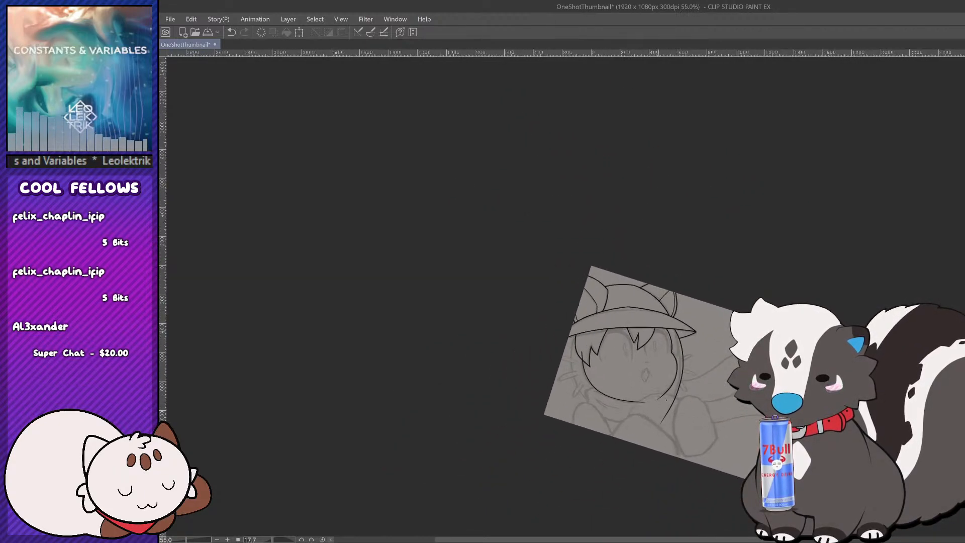
pyautogui.scroll(9, 667, 400)
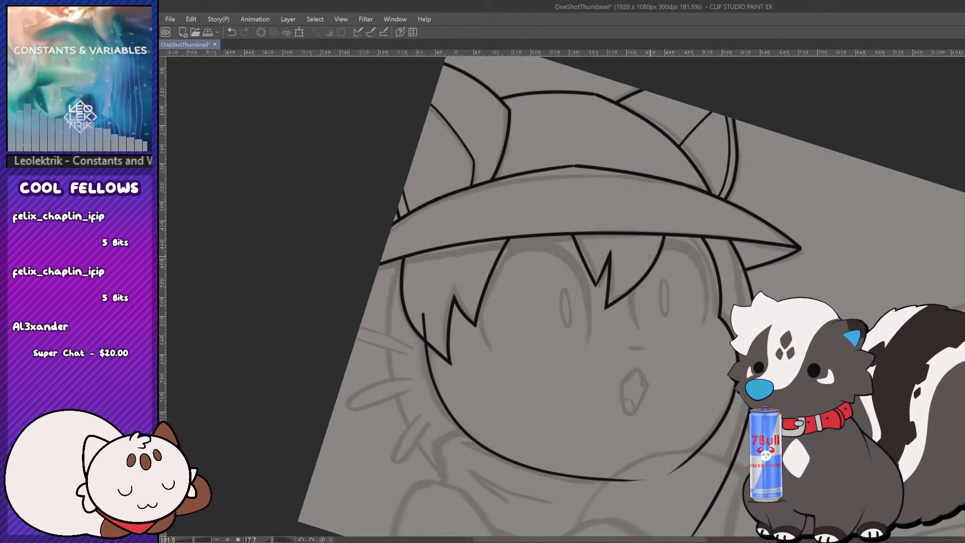
# Step: Try to ink the upper lash arch of the right eye beneath the hair fringe
pyautogui.moveTo(646, 264); pyautogui.dragTo(704, 266)
pyautogui.hotkey('ctrl', 'z')
pyautogui.hotkey('ctrl', 'z')
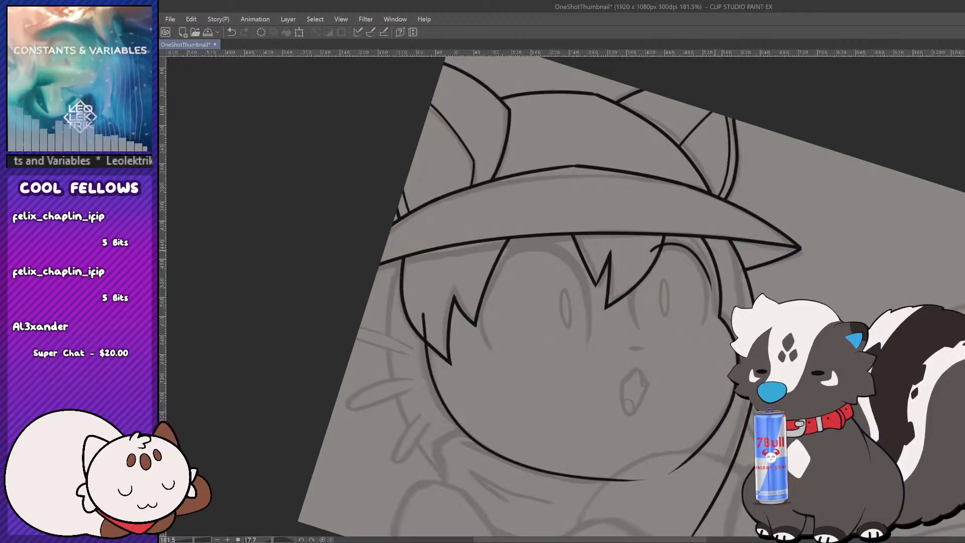
pyautogui.hotkey('ctrl', 'z')
pyautogui.moveTo(652, 251)
pyautogui.mouseDown()
pyautogui.moveTo(710, 286)
pyautogui.moveTo(701, 268)
pyautogui.mouseUp()
pyautogui.hotkey('ctrl', 'z')
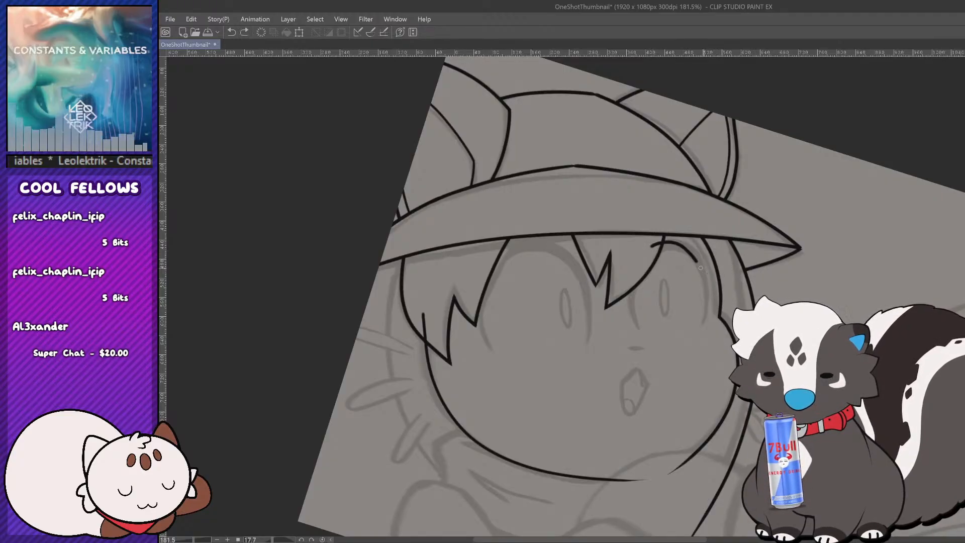
pyautogui.hotkey('ctrl', 'z')
pyautogui.moveTo(652, 246); pyautogui.dragTo(704, 265)
pyautogui.hotkey('ctrl', 'z')
pyautogui.moveTo(650, 249)
pyautogui.mouseDown()
pyautogui.moveTo(672, 243)
pyautogui.moveTo(702, 269)
pyautogui.mouseUp()
pyautogui.hotkey('ctrl', 'z')
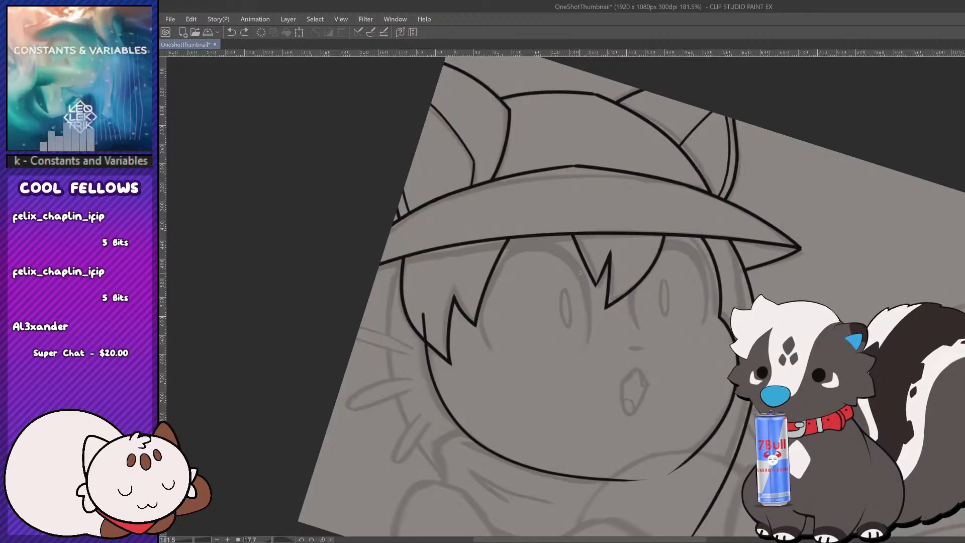
# Step: Try to ink the upper lash arch of the left eye between the hair locks, and undo it
pyautogui.moveTo(585, 282)
pyautogui.mouseDown()
pyautogui.moveTo(503, 270)
pyautogui.moveTo(497, 279)
pyautogui.moveTo(580, 270)
pyautogui.moveTo(484, 282)
pyautogui.moveTo(511, 254)
pyautogui.moveTo(481, 284)
pyautogui.mouseUp()
pyautogui.hotkey('ctrl', 'z')
pyautogui.hotkey('ctrl', 'z')
pyautogui.scroll(-1, 652, 326)
pyautogui.scroll(-4, 653, 327)
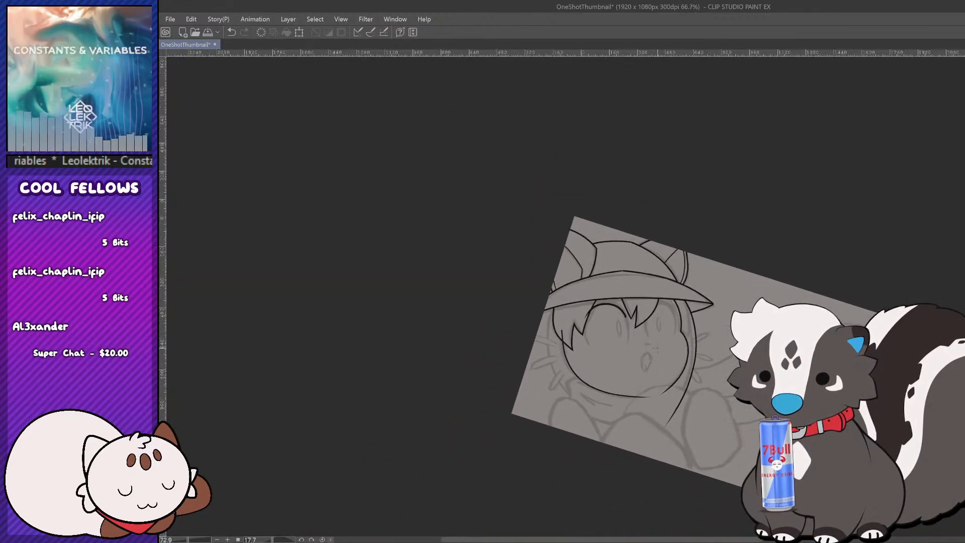
pyautogui.scroll(3, 639, 310)
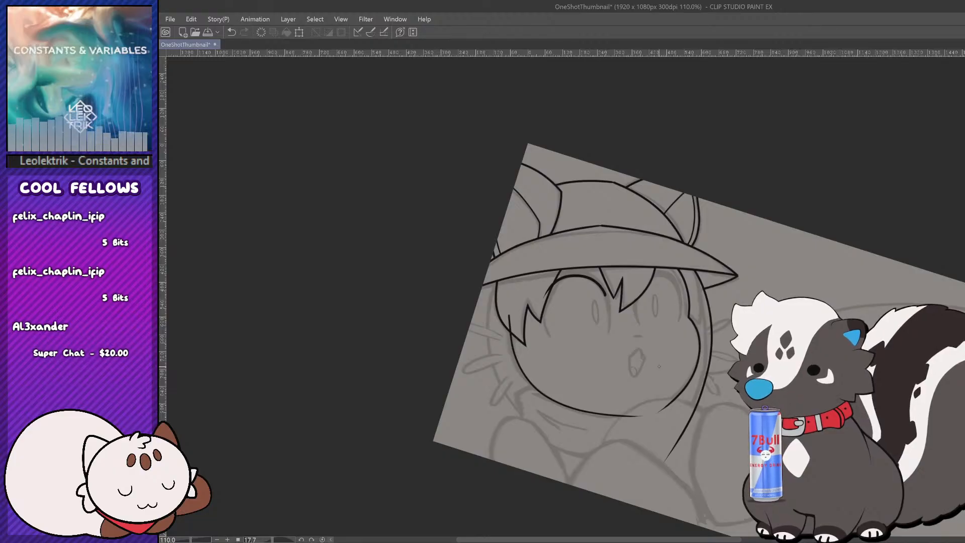
pyautogui.hotkey('ctrl', 'z')
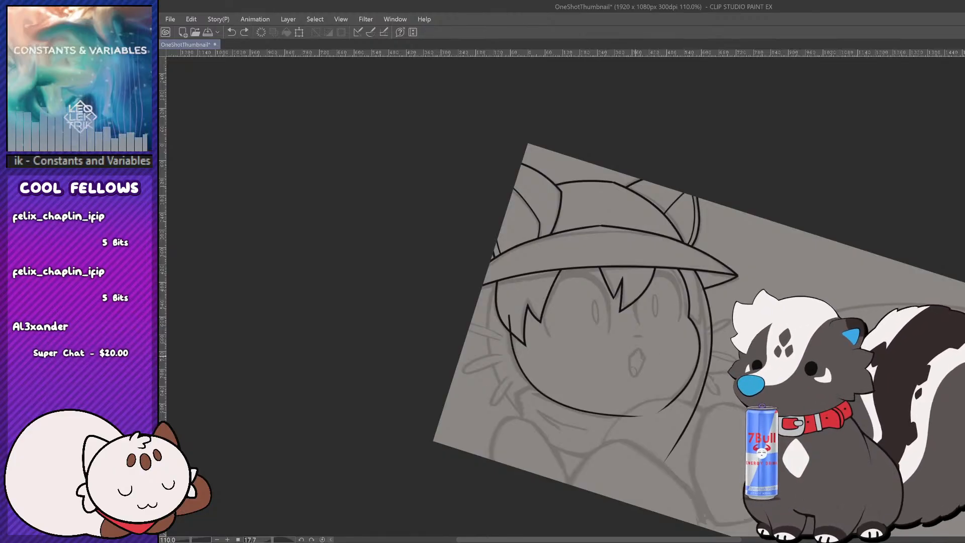
pyautogui.scroll(-4, 655, 439)
pyautogui.scroll(3, 635, 421)
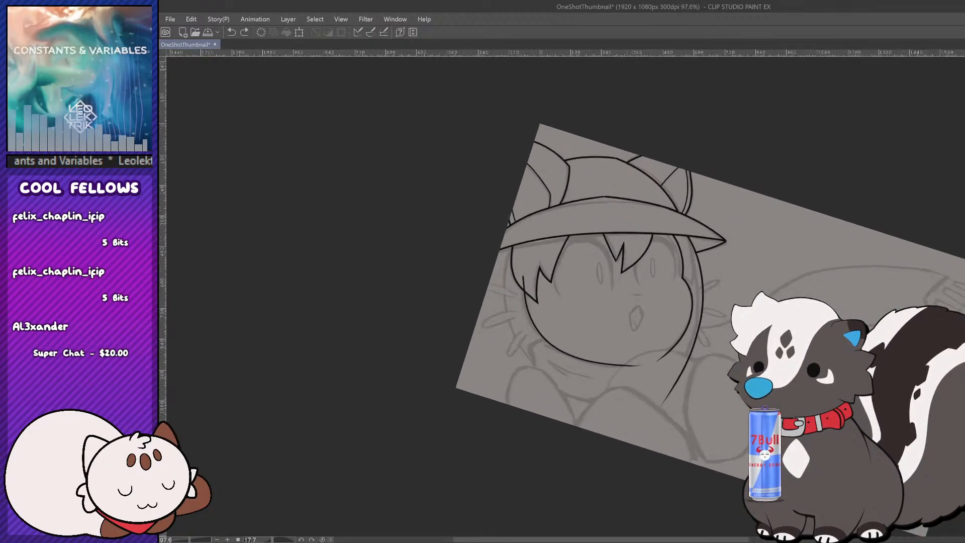
pyautogui.scroll(2, 628, 431)
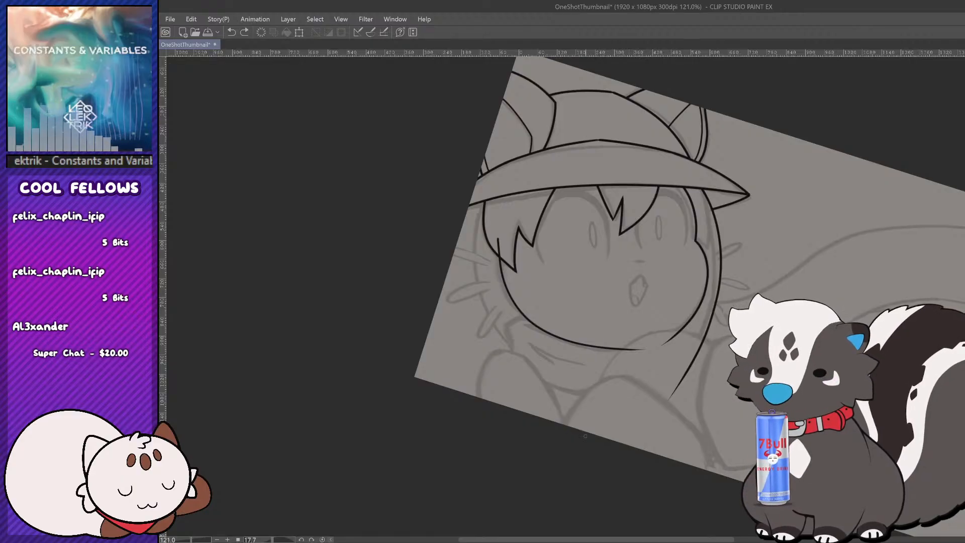
# Step: Undo a trial curve over the large rounded form below the chin and save the illustration
pyautogui.moveTo(563, 425)
pyautogui.mouseDown()
pyautogui.moveTo(637, 384)
pyautogui.moveTo(706, 470)
pyautogui.mouseUp()
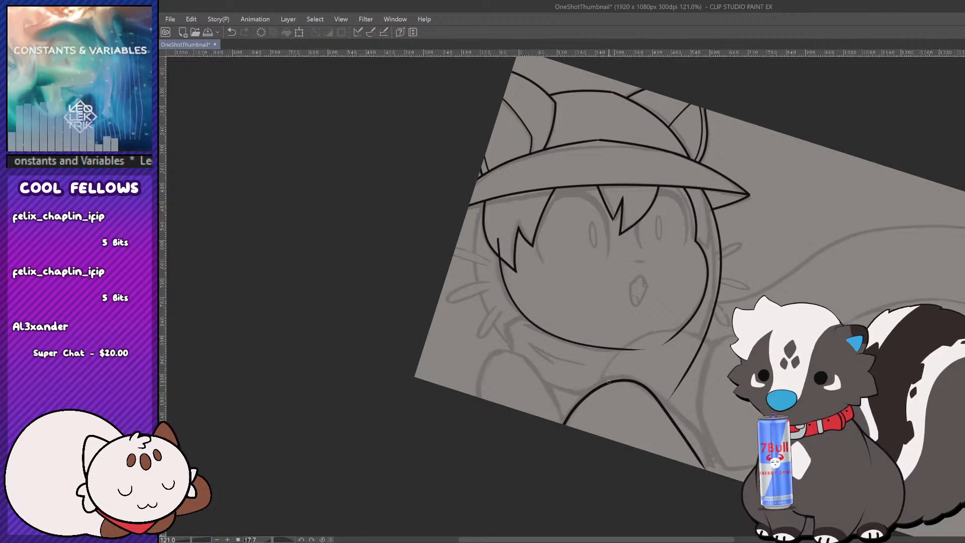
pyautogui.hotkey('ctrl', 'z')
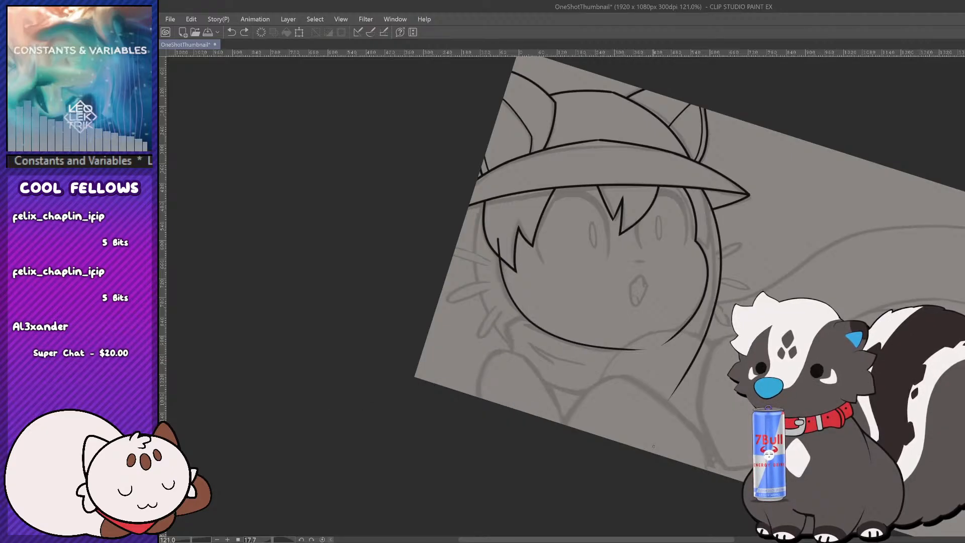
pyautogui.hotkey('ctrl', 's')
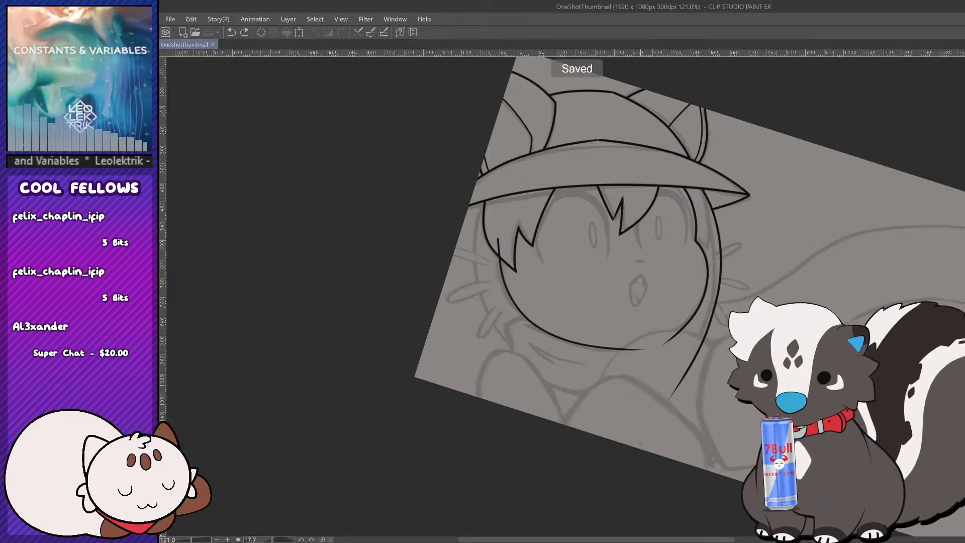
pyautogui.scroll(-5, 572, 435)
pyautogui.scroll(3, 632, 462)
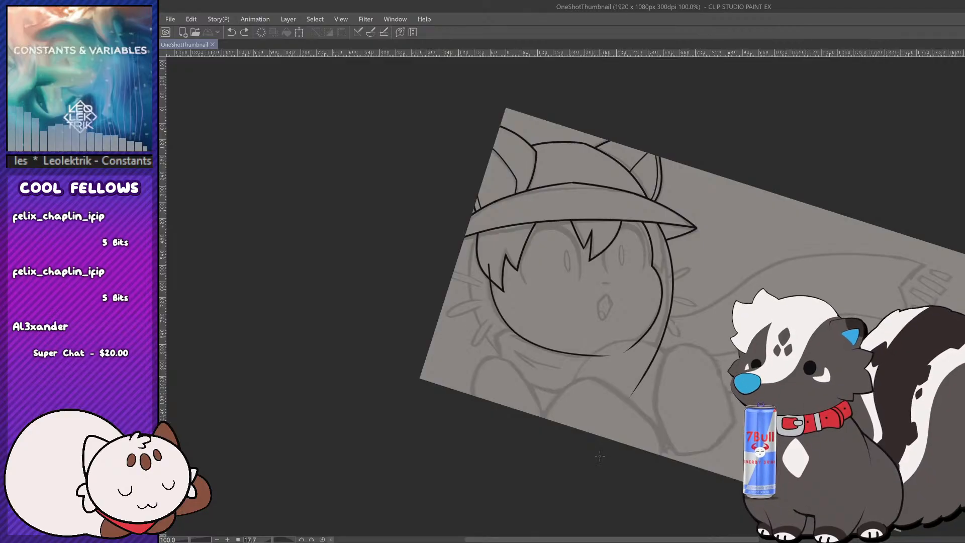
pyautogui.scroll(1, 600, 456)
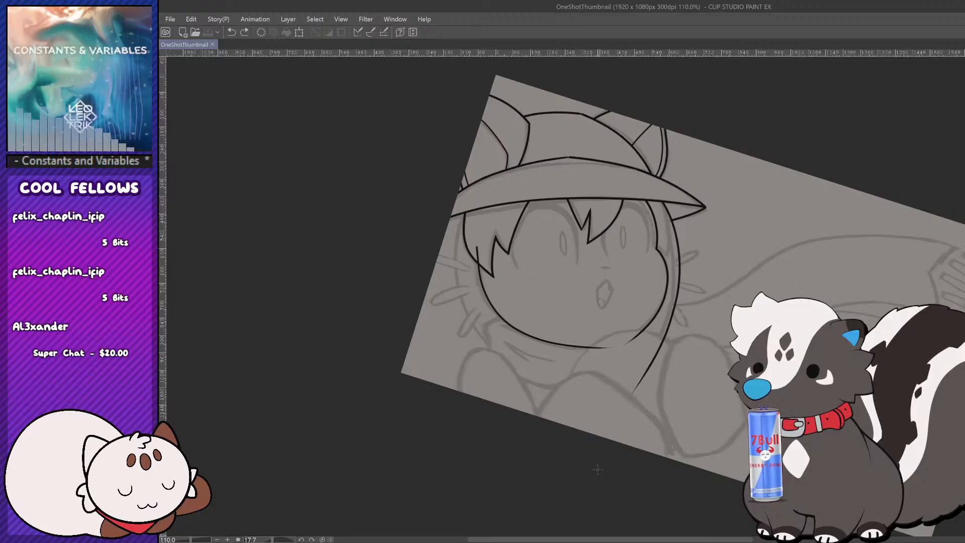
# Step: Ink the large rounded form below the chin as an arch ending at the lower canvas edge, redoing its right side
pyautogui.moveTo(537, 412); pyautogui.dragTo(614, 370)
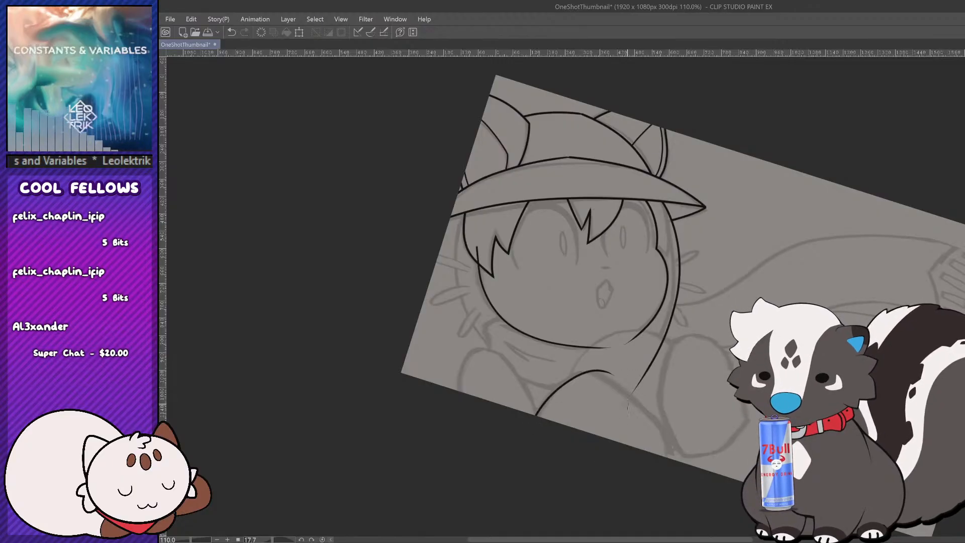
pyautogui.hotkey('ctrl', 'z')
pyautogui.moveTo(535, 416)
pyautogui.mouseDown()
pyautogui.moveTo(557, 386)
pyautogui.moveTo(615, 384)
pyautogui.moveTo(671, 442)
pyautogui.mouseUp()
pyautogui.hotkey('ctrl', 'z')
pyautogui.moveTo(607, 377); pyautogui.dragTo(679, 458)
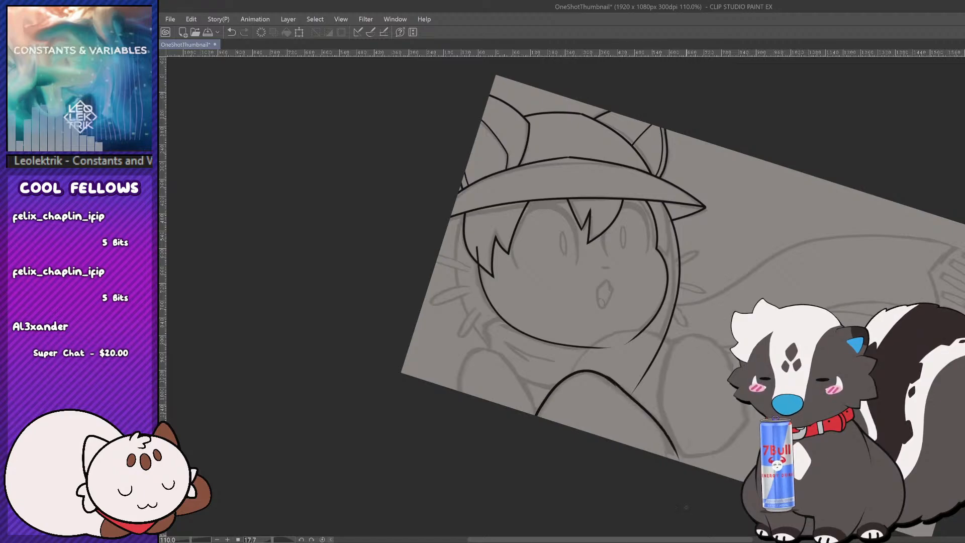
pyautogui.hotkey('ctrl', 'z')
pyautogui.moveTo(607, 377); pyautogui.dragTo(668, 457)
pyautogui.hotkey('ctrl', 'z')
pyautogui.moveTo(608, 377)
pyautogui.mouseDown()
pyautogui.moveTo(649, 416)
pyautogui.moveTo(670, 453)
pyautogui.mouseUp()
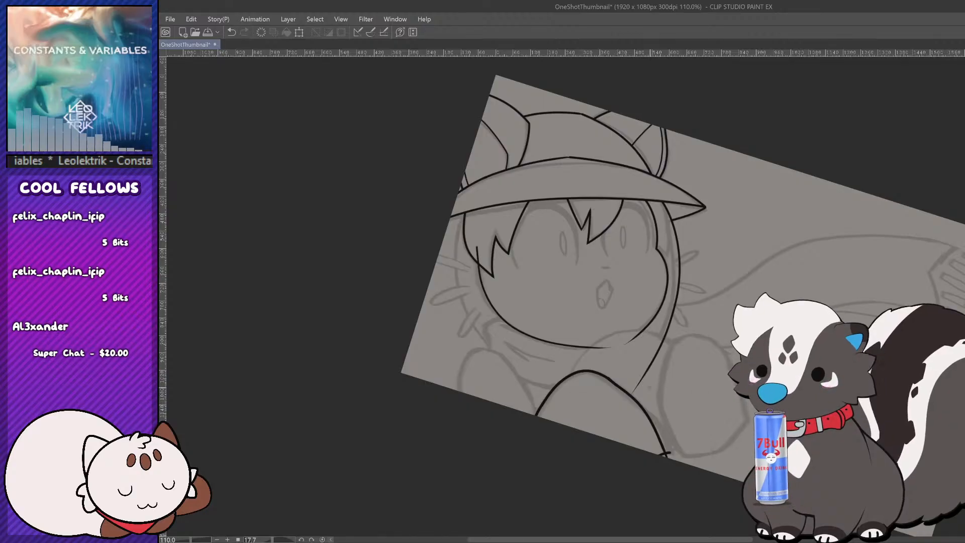
# Step: Try a short wavy neck line below the left jaw, and undo it together with the arch below the chin
pyautogui.moveTo(506, 314)
pyautogui.mouseDown()
pyautogui.moveTo(486, 326)
pyautogui.moveTo(487, 358)
pyautogui.mouseUp()
pyautogui.hotkey('ctrl', 'z')
pyautogui.hotkey('ctrl', 'z')
pyautogui.hotkey('ctrl', 'z')
pyautogui.hotkey('ctrl', 'z')
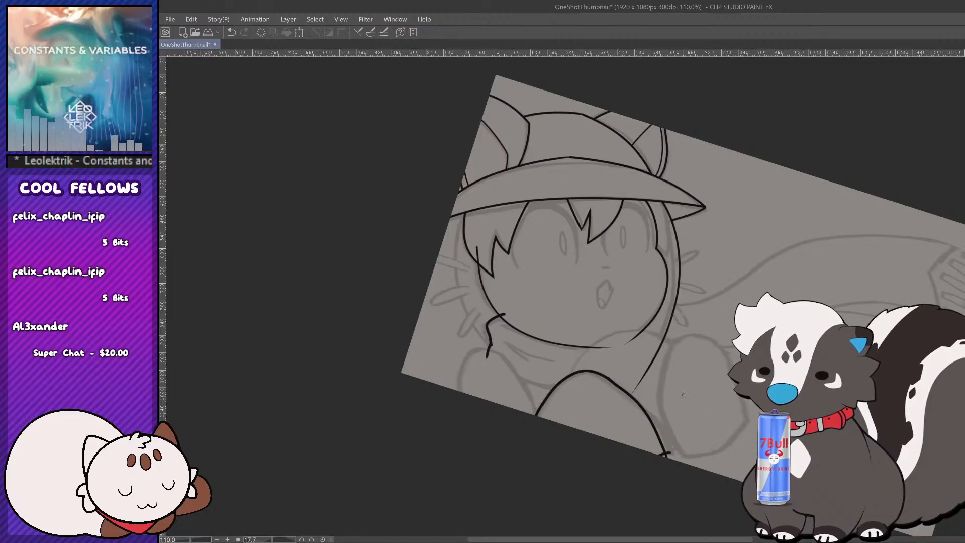
pyautogui.hotkey('ctrl', 'z')
pyautogui.hotkey('ctrl', 'z')
pyautogui.hotkey('ctrl', 'z')
pyautogui.hotkey('ctrl', 'z')
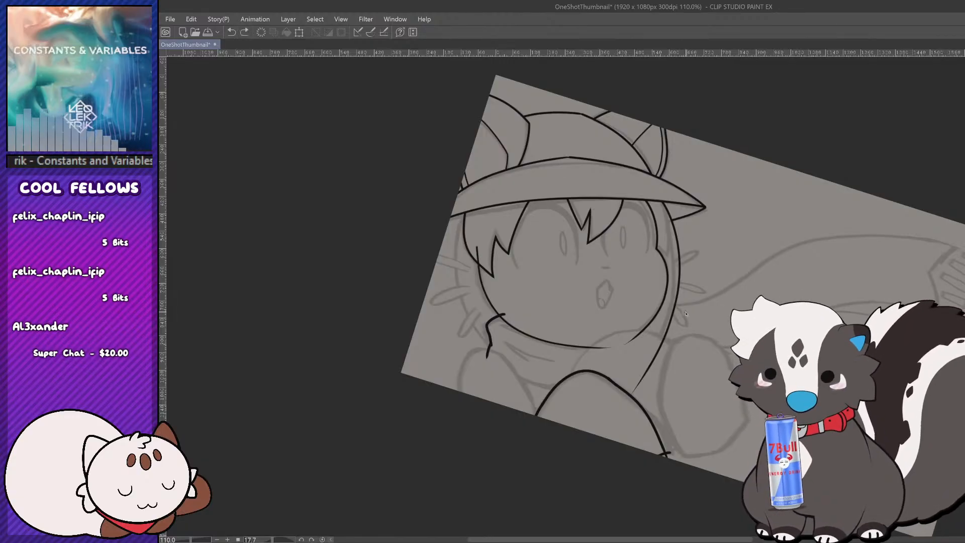
pyautogui.hotkey('ctrl', 'z')
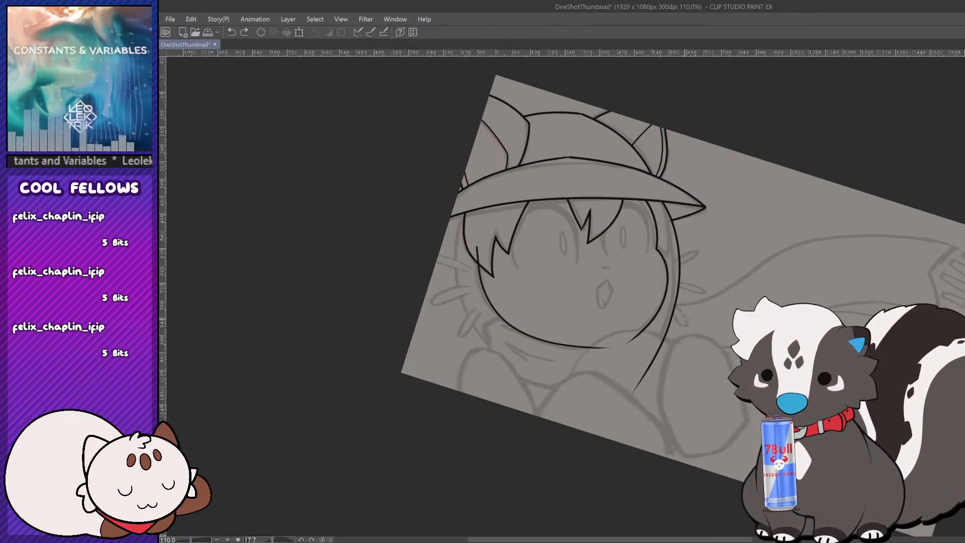
# Step: Try to ink the tuft beside the right cheek and a new lower right cheek line, undoing each stroke
pyautogui.moveTo(688, 308); pyautogui.dragTo(677, 346)
pyautogui.hotkey('ctrl', 'z')
pyautogui.moveTo(663, 286); pyautogui.dragTo(638, 334)
pyautogui.hotkey('ctrl', 'z')
pyautogui.moveTo(660, 289); pyautogui.dragTo(626, 343)
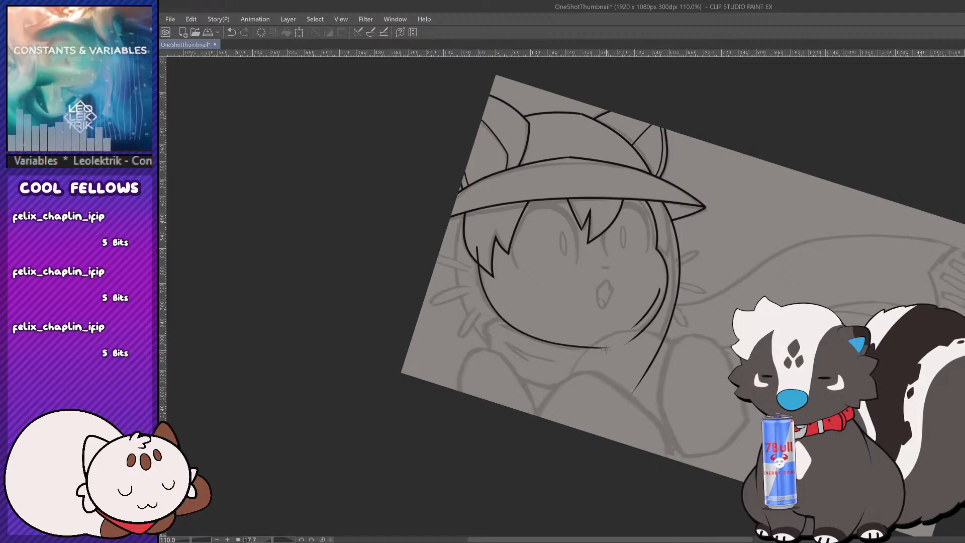
pyautogui.hotkey('ctrl', 'z')
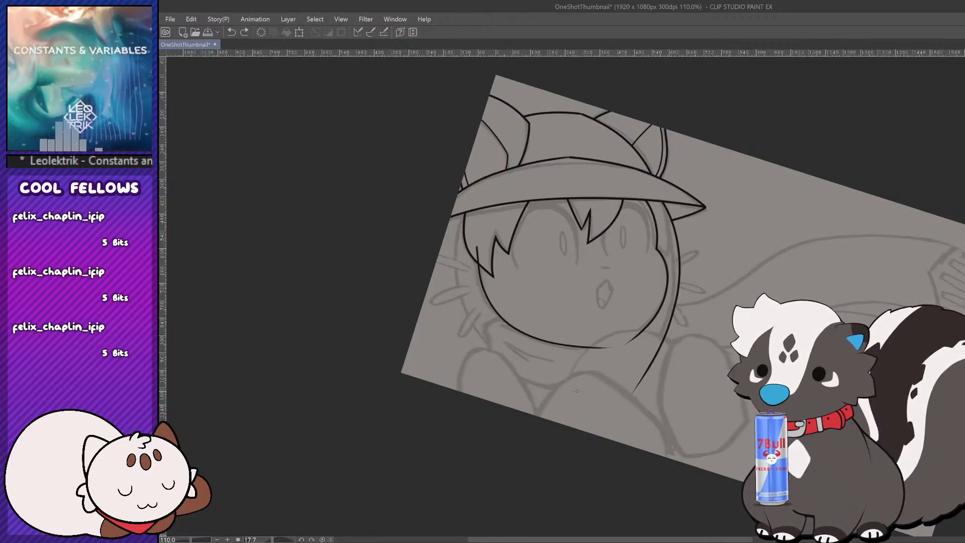
# Step: Ink the short wavy neck line running down from the left side of the jaw
pyautogui.moveTo(505, 314)
pyautogui.mouseDown()
pyautogui.moveTo(486, 339)
pyautogui.moveTo(490, 361)
pyautogui.moveTo(497, 317)
pyautogui.moveTo(490, 362)
pyautogui.moveTo(488, 353)
pyautogui.moveTo(652, 347)
pyautogui.mouseUp()
pyautogui.hotkey('ctrl', 'z')
pyautogui.hotkey('ctrl', 'z')
pyautogui.hotkey('ctrl', 'z')
pyautogui.hotkey('ctrl', 'z')
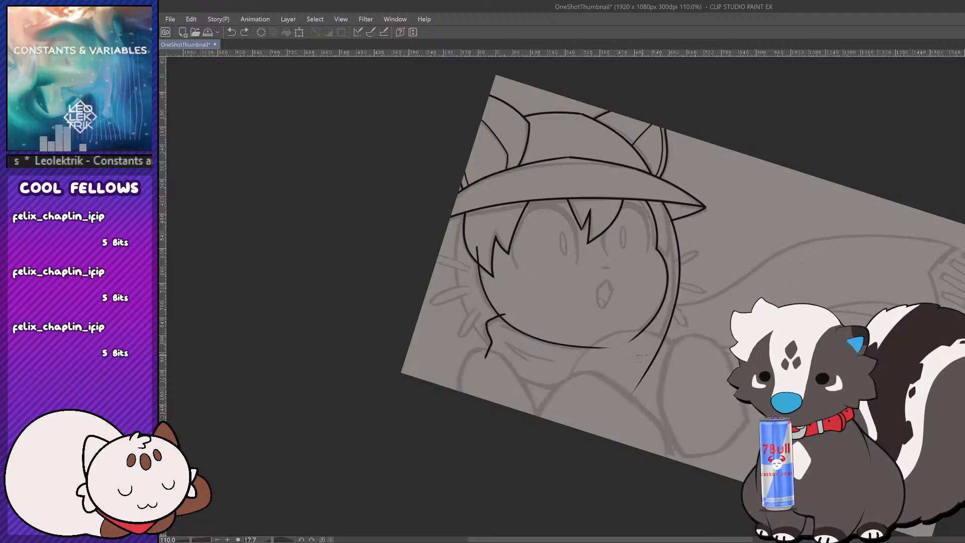
# Step: Ink the two rounded arches along the lower canvas edge below the face, meeting at a point
pyautogui.moveTo(537, 415)
pyautogui.mouseDown()
pyautogui.moveTo(587, 370)
pyautogui.moveTo(669, 431)
pyautogui.mouseUp()
pyautogui.hotkey('ctrl', 'z')
pyautogui.moveTo(534, 417)
pyautogui.mouseDown()
pyautogui.moveTo(633, 397)
pyautogui.moveTo(673, 455)
pyautogui.moveTo(666, 457)
pyautogui.mouseUp()
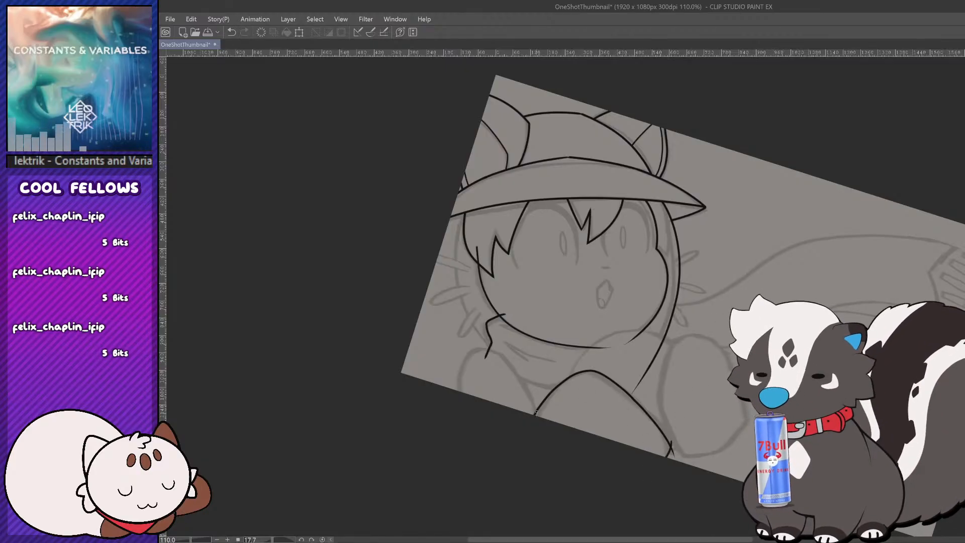
pyautogui.moveTo(536, 414); pyautogui.dragTo(455, 389)
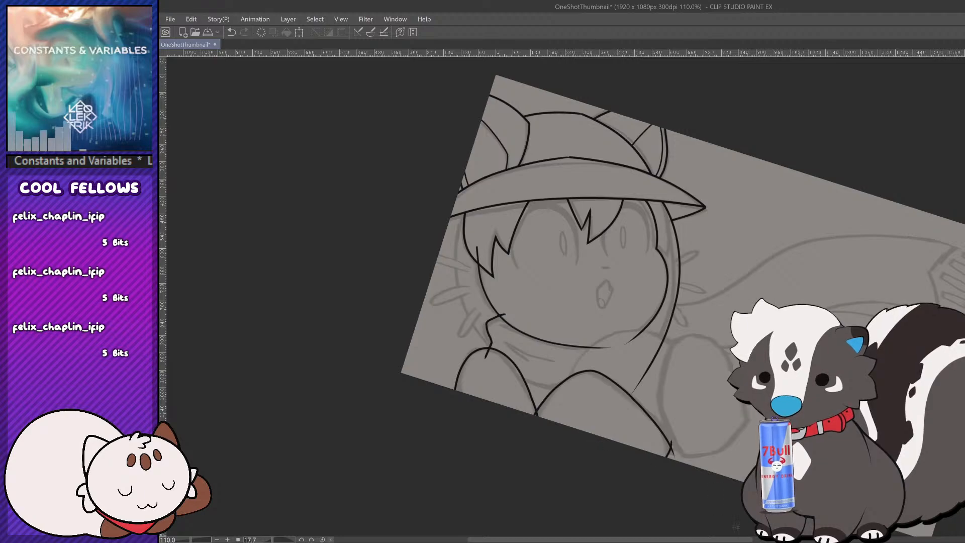
pyautogui.moveTo(735, 540); pyautogui.dragTo(739, 540)
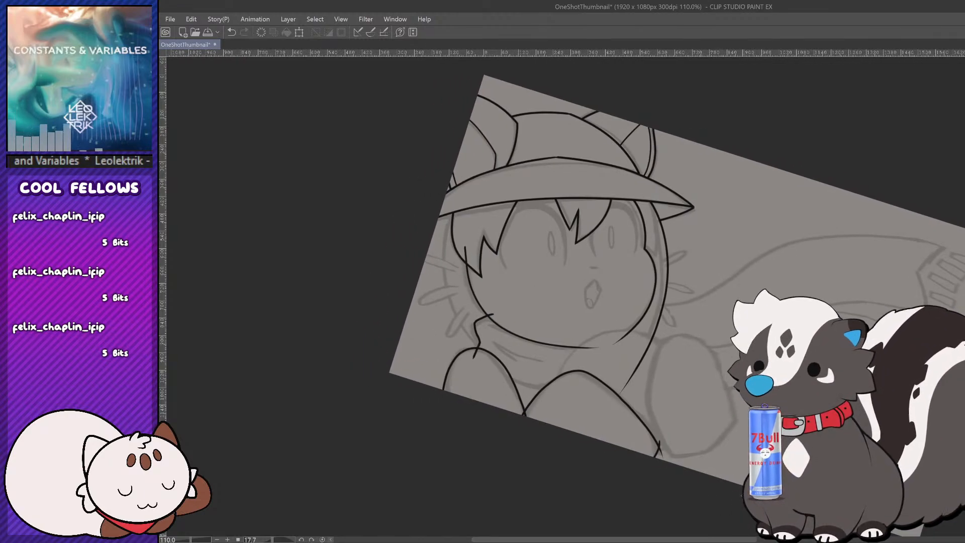
# Step: Ink the shallow curve across the two lower arches and add a short stroke along the left jaw
pyautogui.moveTo(496, 370); pyautogui.dragTo(572, 395)
pyautogui.hotkey('ctrl', 'z')
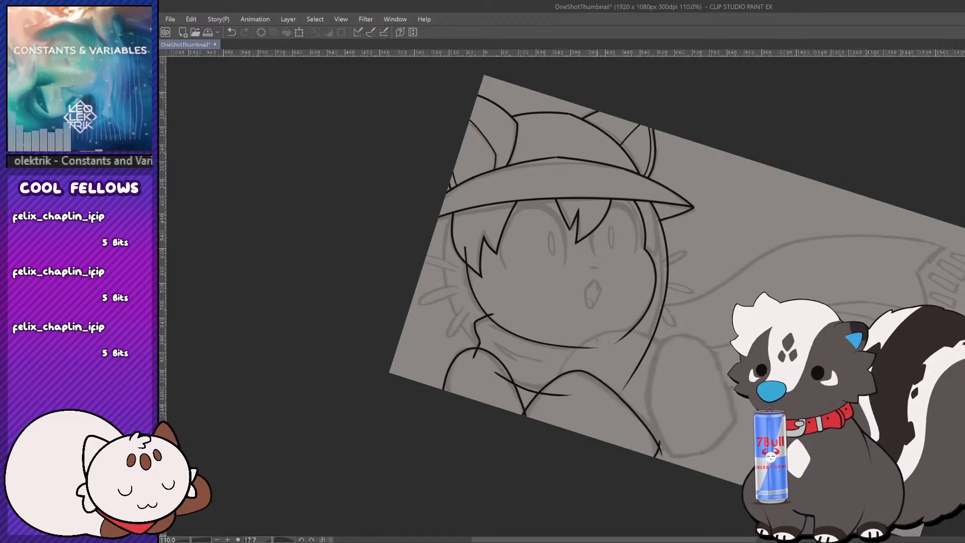
pyautogui.moveTo(566, 347); pyautogui.dragTo(635, 328)
pyautogui.hotkey('ctrl', 'z')
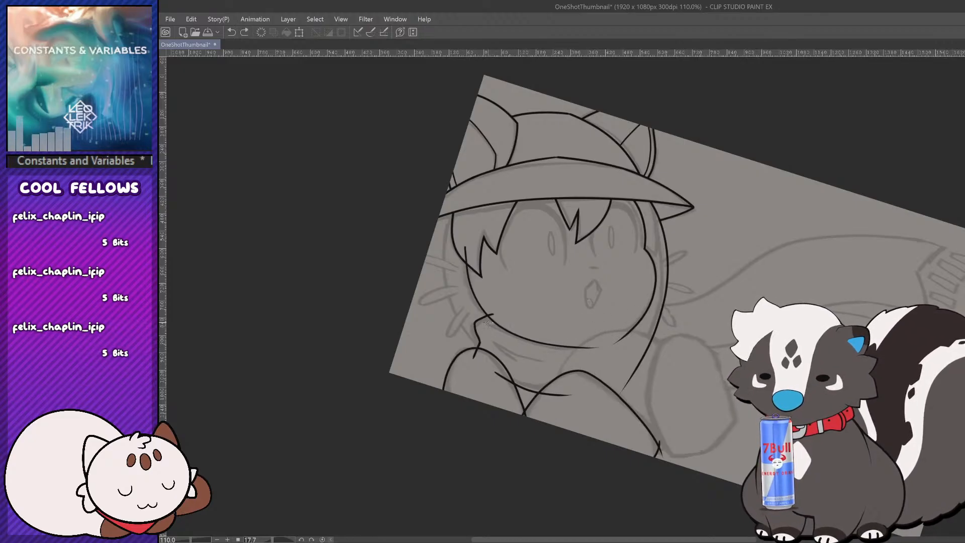
pyautogui.moveTo(487, 322)
pyautogui.mouseDown()
pyautogui.moveTo(523, 335)
pyautogui.moveTo(501, 319)
pyautogui.mouseUp()
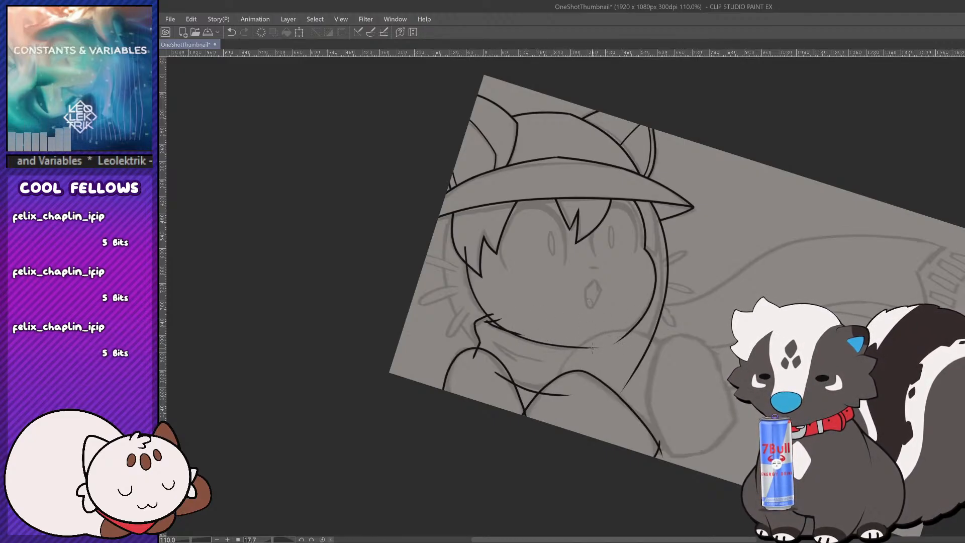
# Step: Close the gap in the chin line with a curve joining it to the right cheek, redrawing the stroke until it fits
pyautogui.moveTo(575, 347); pyautogui.dragTo(632, 337)
pyautogui.hotkey('ctrl', 'z')
pyautogui.moveTo(576, 347); pyautogui.dragTo(632, 335)
pyautogui.hotkey('ctrl', 'z')
pyautogui.hotkey('ctrl', 'z')
pyautogui.moveTo(572, 346); pyautogui.dragTo(634, 340)
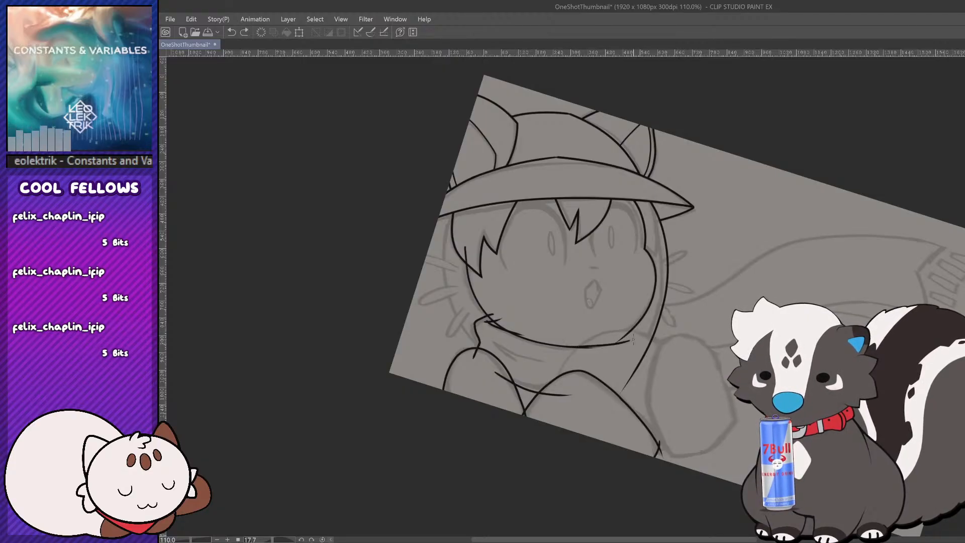
pyautogui.hotkey('ctrl', 'z')
pyautogui.moveTo(567, 346); pyautogui.dragTo(636, 337)
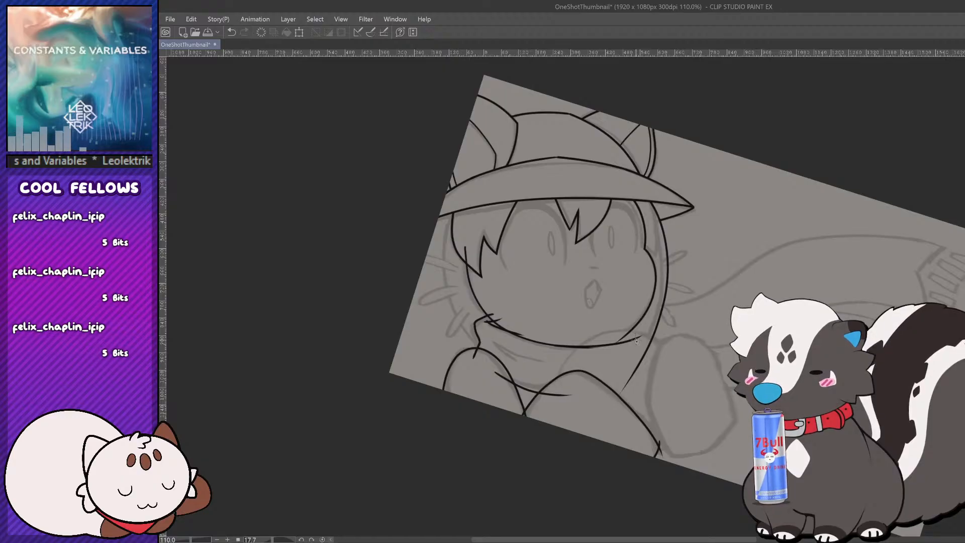
pyautogui.hotkey('ctrl', 'z')
pyautogui.moveTo(543, 347); pyautogui.dragTo(630, 333)
pyautogui.hotkey('ctrl', 'z')
pyautogui.moveTo(565, 336); pyautogui.dragTo(628, 330)
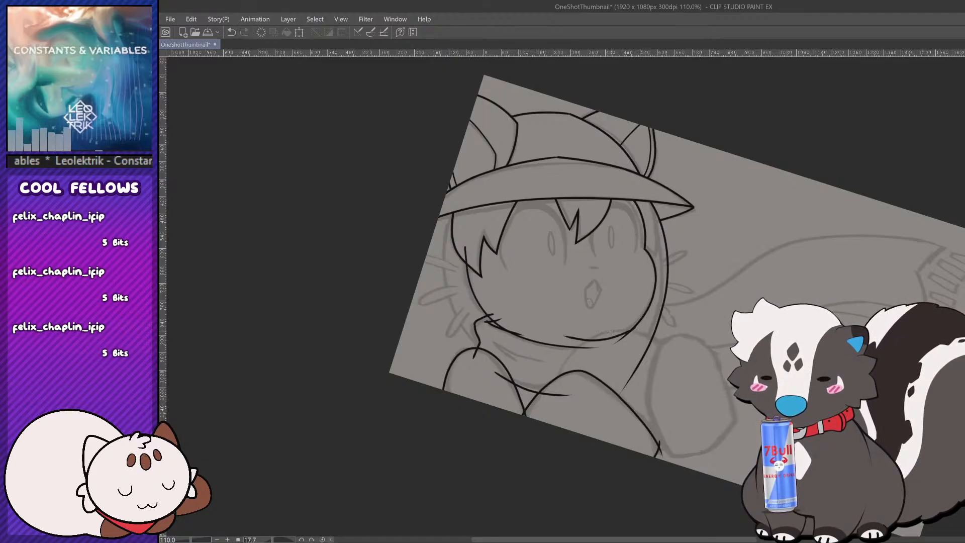
pyautogui.hotkey('ctrl', 'z')
pyautogui.moveTo(556, 347)
pyautogui.mouseDown()
pyautogui.moveTo(630, 330)
pyautogui.moveTo(625, 341)
pyautogui.mouseUp()
pyautogui.hotkey('ctrl', 'z')
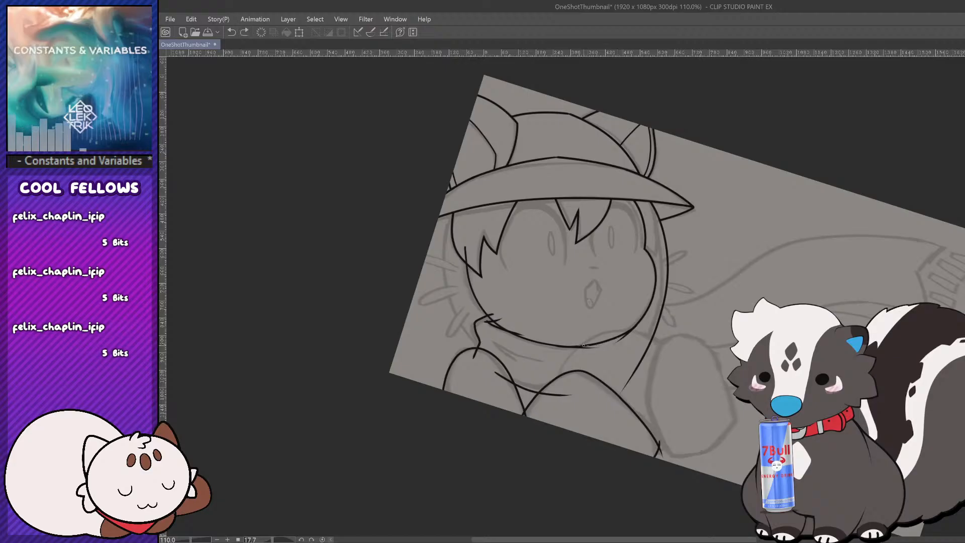
pyautogui.scroll(-1, 638, 344)
pyautogui.scroll(-4, 646, 377)
pyautogui.press('-')
pyautogui.press('-')
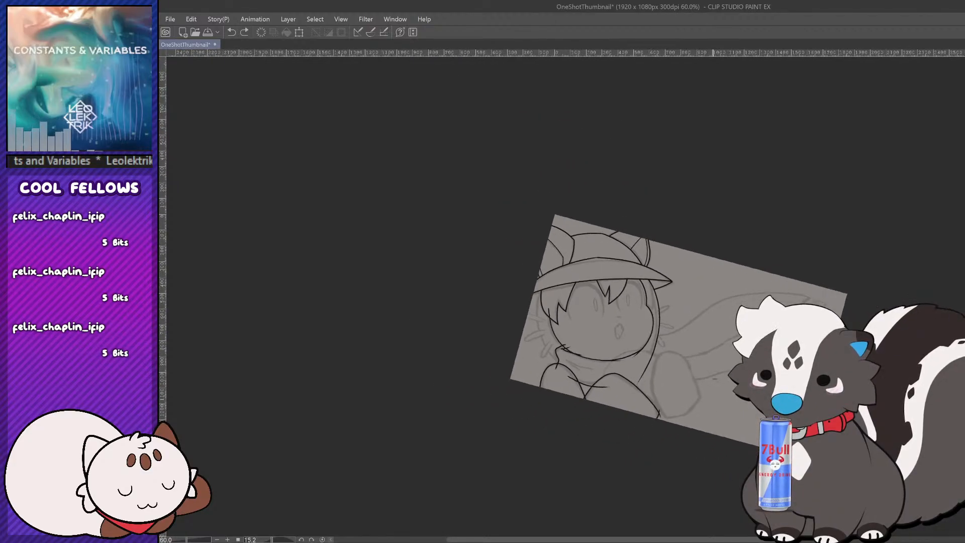
# Step: Try several strokes for the large rounded arch rising behind the right lower arch, undoing each one
pyautogui.scroll(-2, 580, 400)
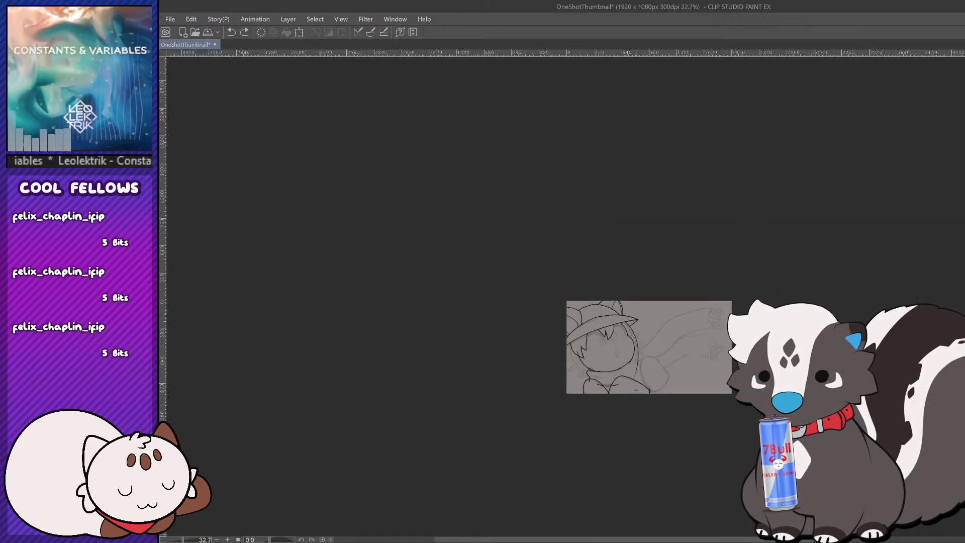
pyautogui.scroll(4, 609, 395)
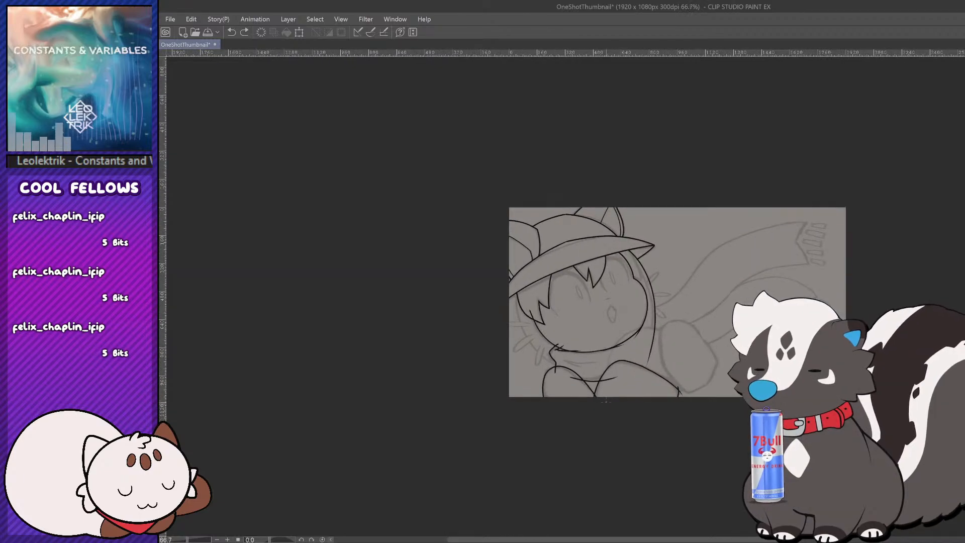
pyautogui.scroll(1, 589, 389)
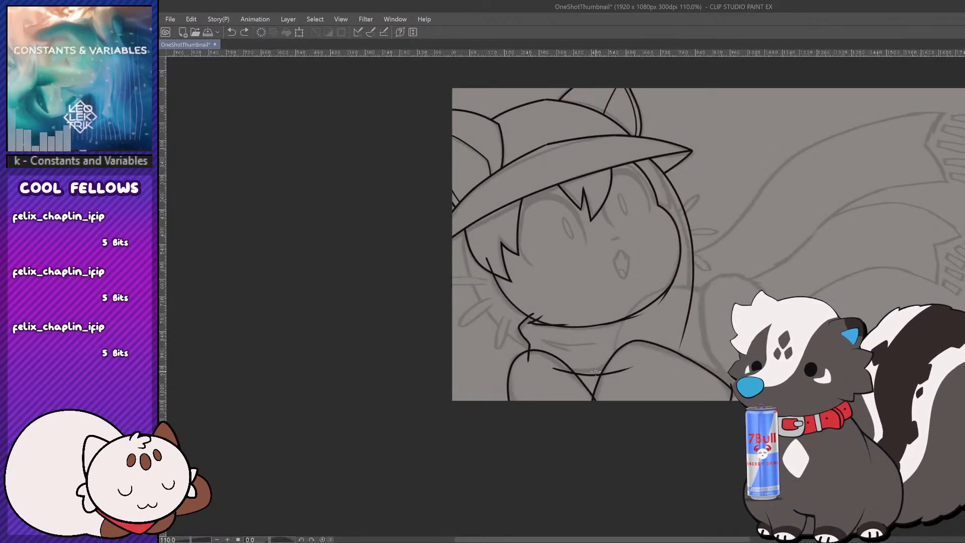
pyautogui.scroll(-1, 628, 366)
pyautogui.scroll(2, 624, 372)
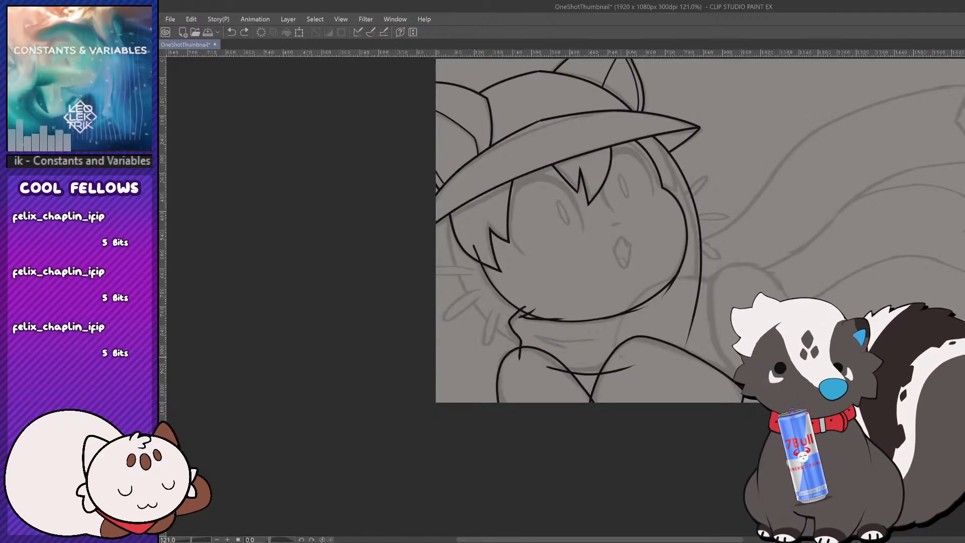
pyautogui.moveTo(621, 357)
pyautogui.mouseDown()
pyautogui.moveTo(744, 307)
pyautogui.moveTo(701, 402)
pyautogui.mouseUp()
pyautogui.hotkey('ctrl', 'z')
pyautogui.moveTo(639, 389)
pyautogui.mouseDown()
pyautogui.moveTo(624, 368)
pyautogui.moveTo(656, 412)
pyautogui.moveTo(699, 276)
pyautogui.mouseUp()
pyautogui.hotkey('ctrl', 'z')
pyautogui.hotkey('ctrl', 'z')
pyautogui.moveTo(626, 392)
pyautogui.mouseDown()
pyautogui.moveTo(665, 271)
pyautogui.moveTo(699, 266)
pyautogui.moveTo(630, 307)
pyautogui.moveTo(699, 279)
pyautogui.moveTo(621, 361)
pyautogui.moveTo(739, 307)
pyautogui.mouseUp()
pyautogui.hotkey('ctrl', 'z')
pyautogui.hotkey('ctrl', 'z')
pyautogui.hotkey('ctrl', 'z')
pyautogui.moveTo(630, 394)
pyautogui.mouseDown()
pyautogui.moveTo(743, 309)
pyautogui.moveTo(718, 400)
pyautogui.moveTo(631, 299)
pyautogui.moveTo(720, 397)
pyautogui.moveTo(621, 316)
pyautogui.moveTo(720, 391)
pyautogui.mouseUp()
pyautogui.hotkey('ctrl', 'z')
pyautogui.hotkey('ctrl', 'z')
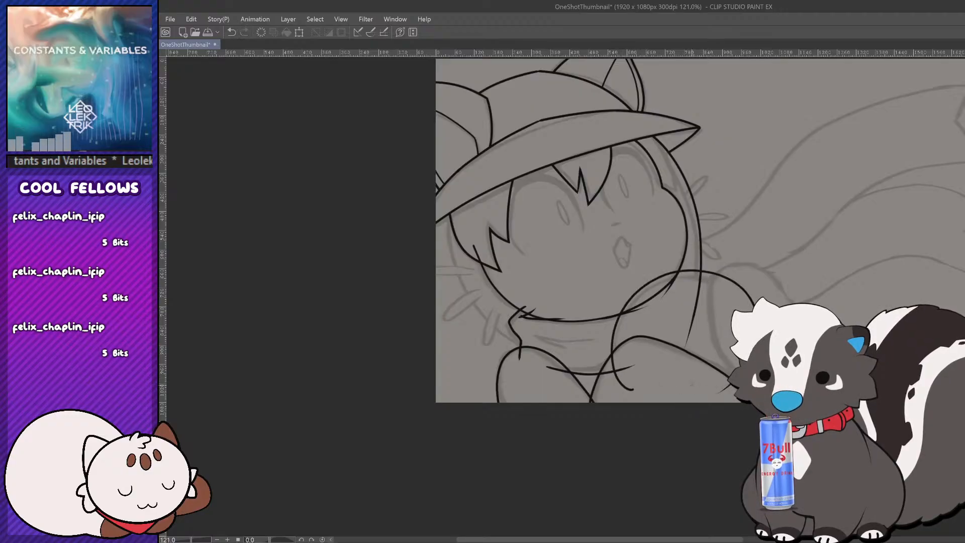
pyautogui.hotkey('ctrl', 'z')
pyautogui.moveTo(623, 392)
pyautogui.mouseDown()
pyautogui.moveTo(700, 274)
pyautogui.moveTo(720, 391)
pyautogui.moveTo(626, 312)
pyautogui.moveTo(674, 278)
pyautogui.mouseUp()
pyautogui.hotkey('ctrl', 'z')
pyautogui.hotkey('ctrl', 'z')
pyautogui.moveTo(625, 390); pyautogui.dragTo(720, 392)
pyautogui.hotkey('ctrl', 'z')
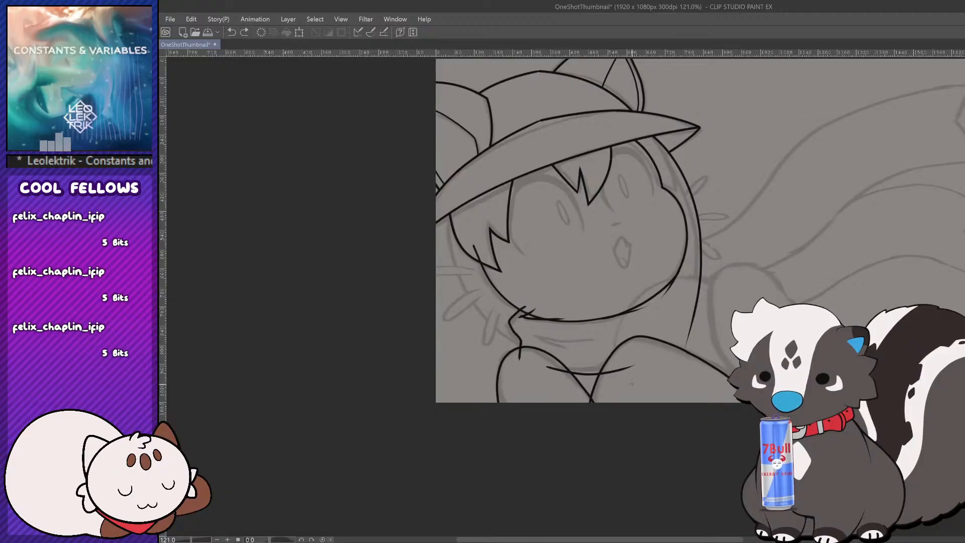
pyautogui.moveTo(617, 371); pyautogui.dragTo(729, 322)
pyautogui.hotkey('ctrl', 'z')
# Step: Ink the large rounded arch over the right lower arch, sweeping past the chin and back down to the canvas edge, redrawing it until it fits
pyautogui.scroll(-3, 567, 387)
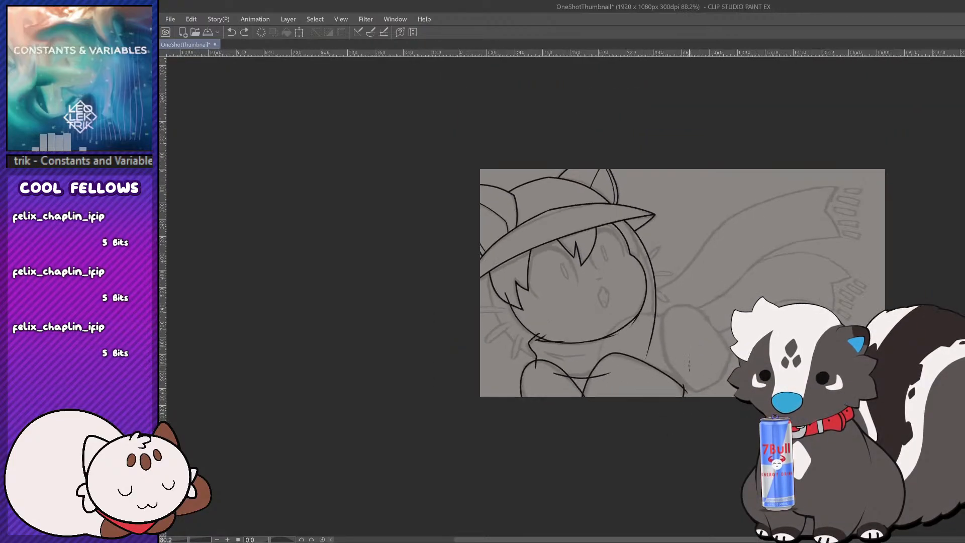
pyautogui.scroll(3, 689, 364)
pyautogui.moveTo(579, 394)
pyautogui.mouseDown()
pyautogui.moveTo(691, 302)
pyautogui.moveTo(697, 410)
pyautogui.moveTo(687, 282)
pyautogui.moveTo(661, 405)
pyautogui.moveTo(588, 304)
pyautogui.moveTo(627, 406)
pyautogui.moveTo(567, 392)
pyautogui.moveTo(616, 421)
pyautogui.mouseUp()
pyautogui.hotkey('ctrl', 'z')
pyautogui.hotkey('ctrl', 'z')
pyautogui.hotkey('ctrl', 'z')
pyautogui.hotkey('ctrl', 'z')
pyautogui.moveTo(580, 407)
pyautogui.mouseDown()
pyautogui.moveTo(703, 345)
pyautogui.moveTo(646, 408)
pyautogui.moveTo(569, 326)
pyautogui.moveTo(649, 406)
pyautogui.moveTo(584, 394)
pyautogui.mouseUp()
pyautogui.hotkey('ctrl', 'z')
pyautogui.hotkey('ctrl', 'z')
pyautogui.hotkey('ctrl', 'z')
pyautogui.moveTo(654, 406)
pyautogui.mouseDown()
pyautogui.moveTo(663, 405)
pyautogui.moveTo(583, 388)
pyautogui.mouseUp()
pyautogui.hotkey('ctrl', 'z')
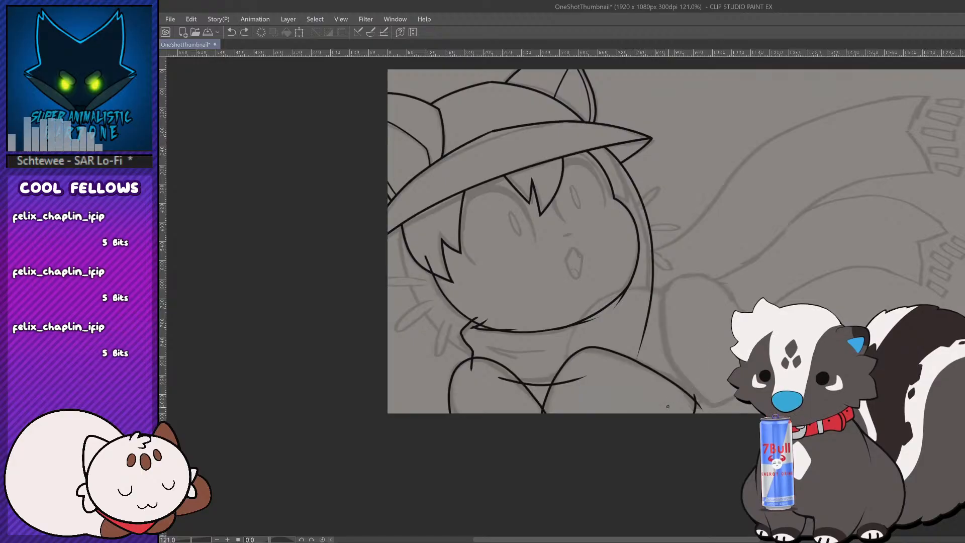
pyautogui.moveTo(667, 406); pyautogui.dragTo(578, 398)
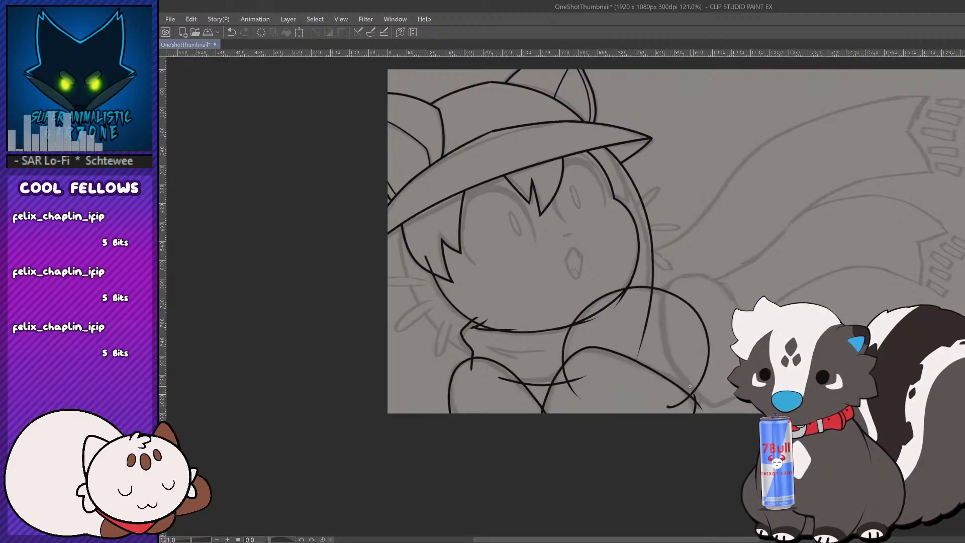
# Step: Ink the outline of the rounded hand shape beside the large arch, covering its upper curve, left side, pointed base and right side
pyautogui.moveTo(729, 288)
pyautogui.mouseDown()
pyautogui.moveTo(688, 275)
pyautogui.moveTo(678, 366)
pyautogui.moveTo(689, 271)
pyautogui.moveTo(656, 324)
pyautogui.mouseUp()
pyautogui.hotkey('ctrl', 'z')
pyautogui.hotkey('ctrl', 'z')
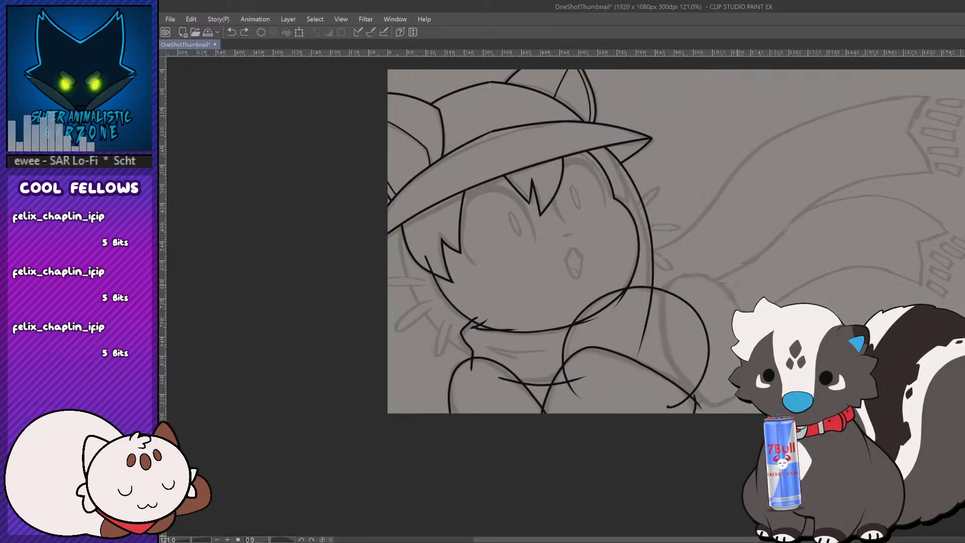
pyautogui.moveTo(730, 287)
pyautogui.mouseDown()
pyautogui.moveTo(657, 294)
pyautogui.moveTo(703, 411)
pyautogui.mouseUp()
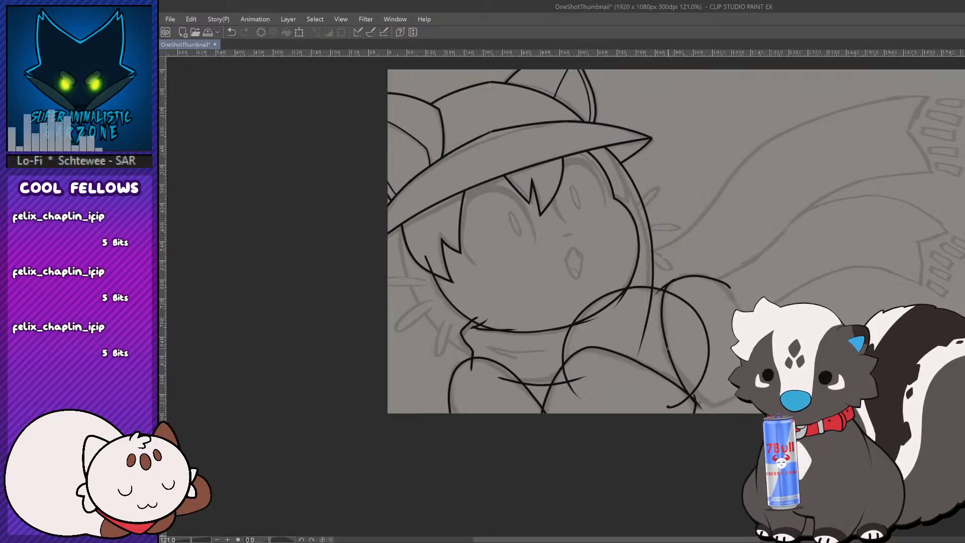
pyautogui.moveTo(668, 349); pyautogui.dragTo(710, 400)
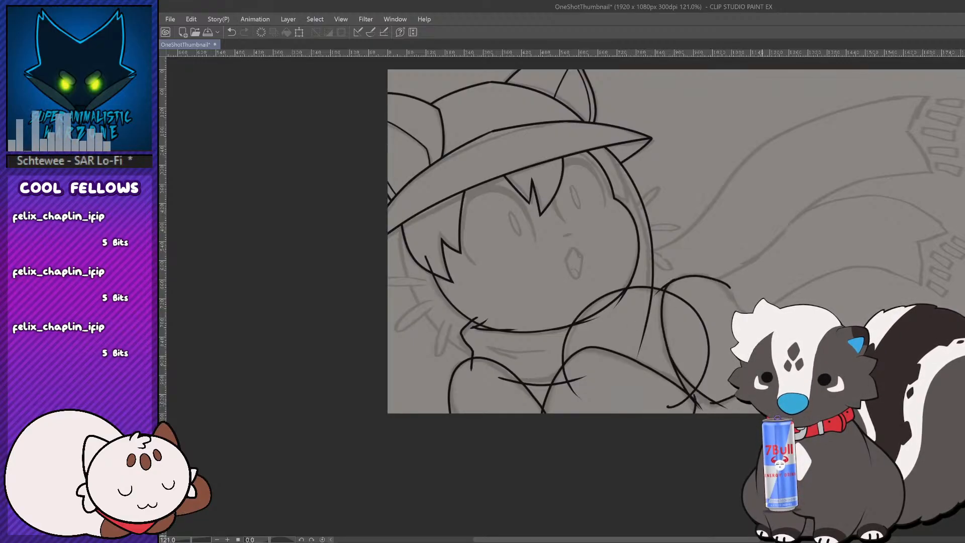
pyautogui.hotkey('ctrl', 'z')
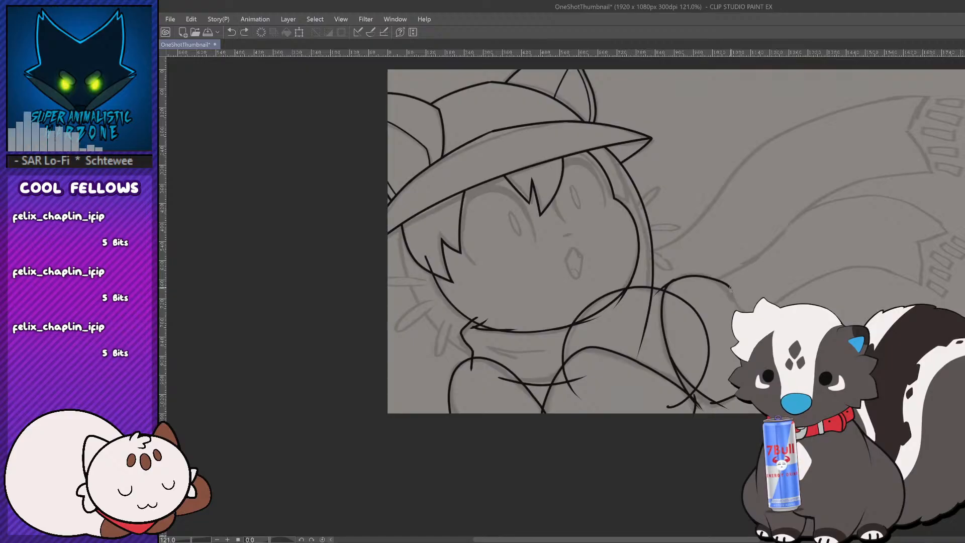
pyautogui.moveTo(731, 288); pyautogui.dragTo(746, 312)
pyautogui.hotkey('ctrl', 'z')
pyautogui.hotkey('ctrl', 'y')
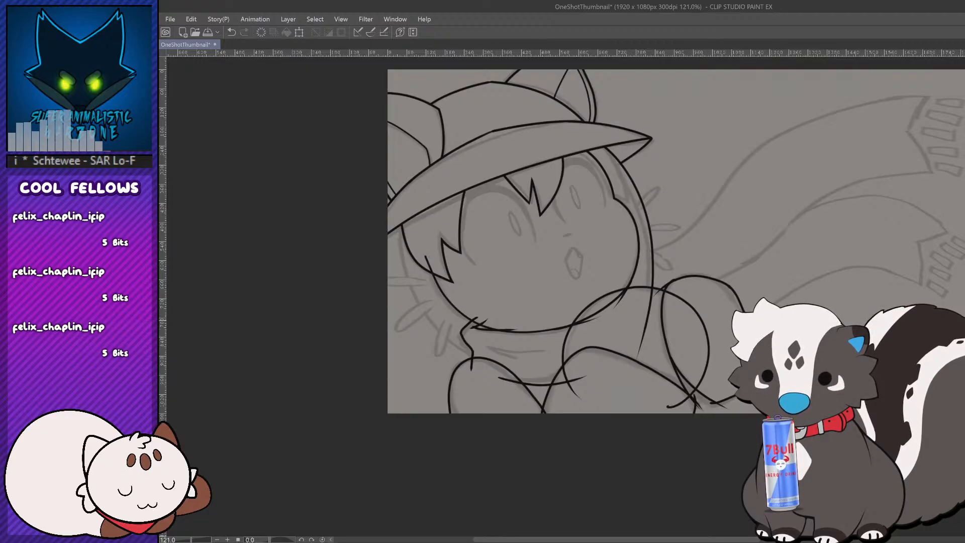
pyautogui.hotkey('ctrl', 'z')
pyautogui.hotkey('ctrl', 'y')
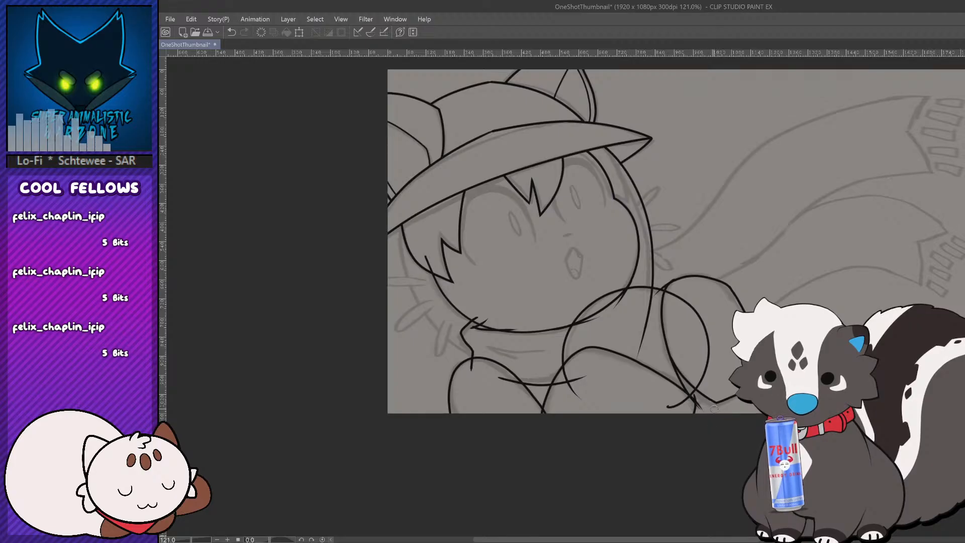
# Step: Erase the overlapping lines where the large arch crosses the hand, chin, hood and lower arch, and trim the stray ends at the hand's base
pyautogui.hotkey('ctrl', 'z')
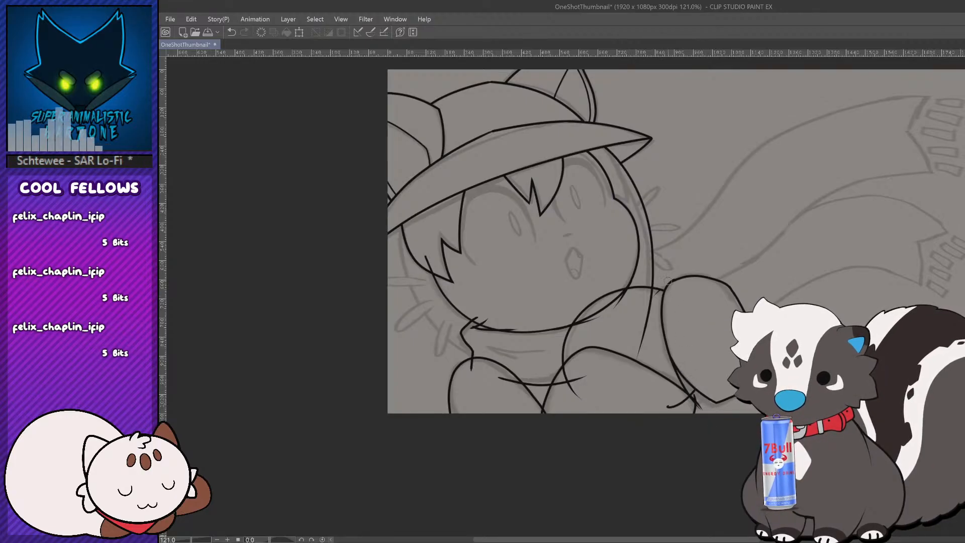
pyautogui.hotkey('ctrl', 'z')
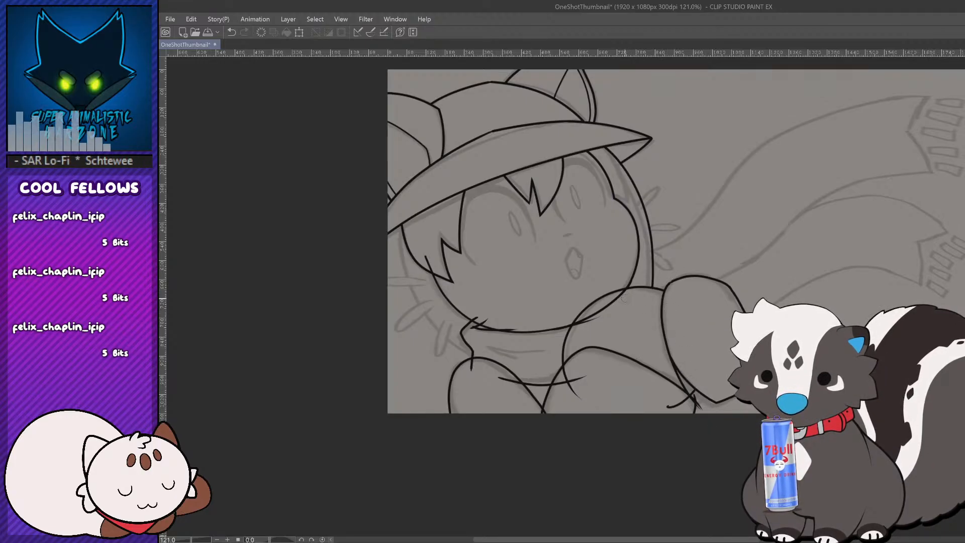
pyautogui.hotkey('ctrl', 'z')
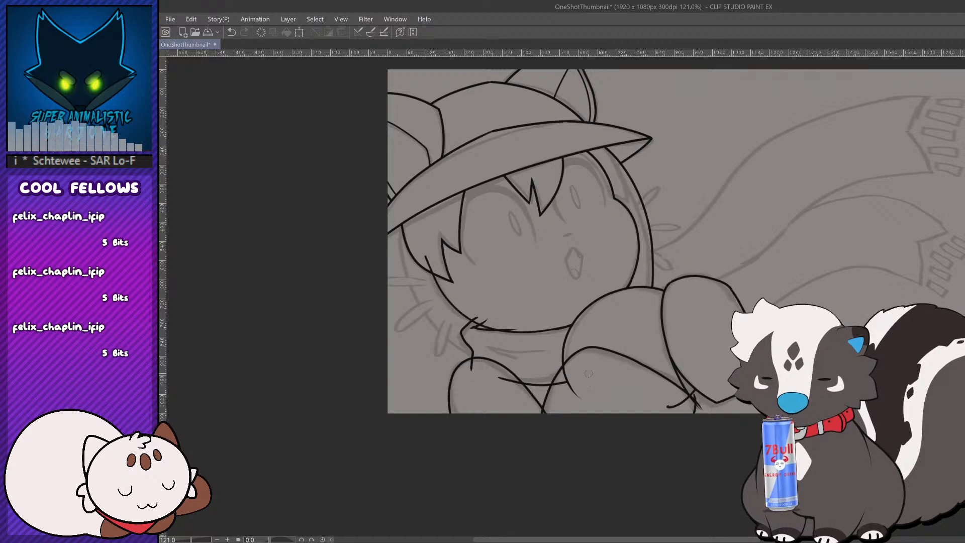
pyautogui.click(677, 404)
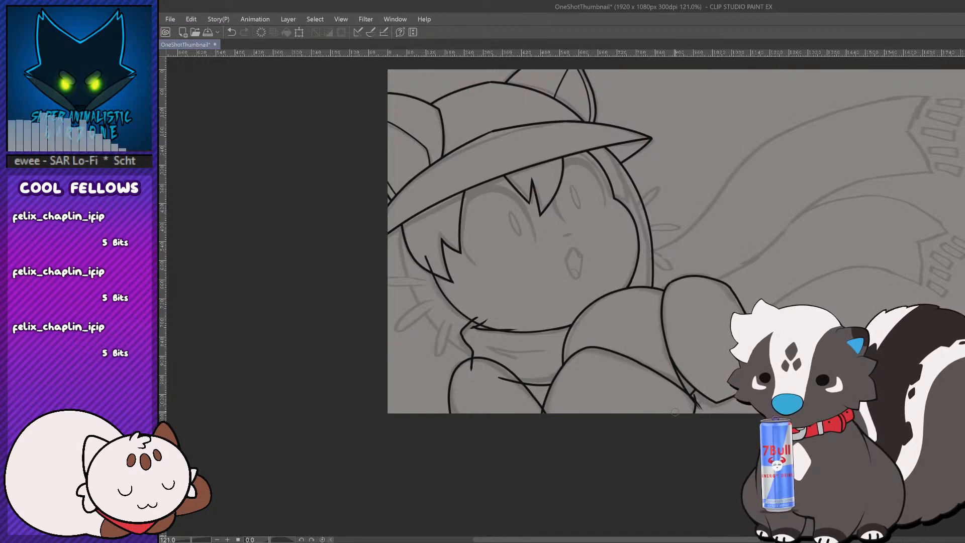
pyautogui.click(686, 385)
pyautogui.hotkey('ctrl', 'z')
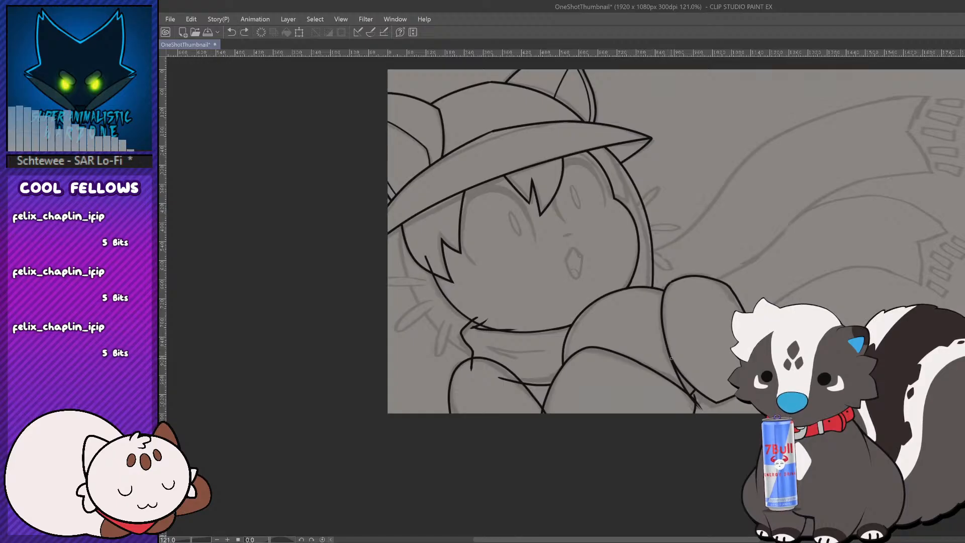
pyautogui.click(668, 346)
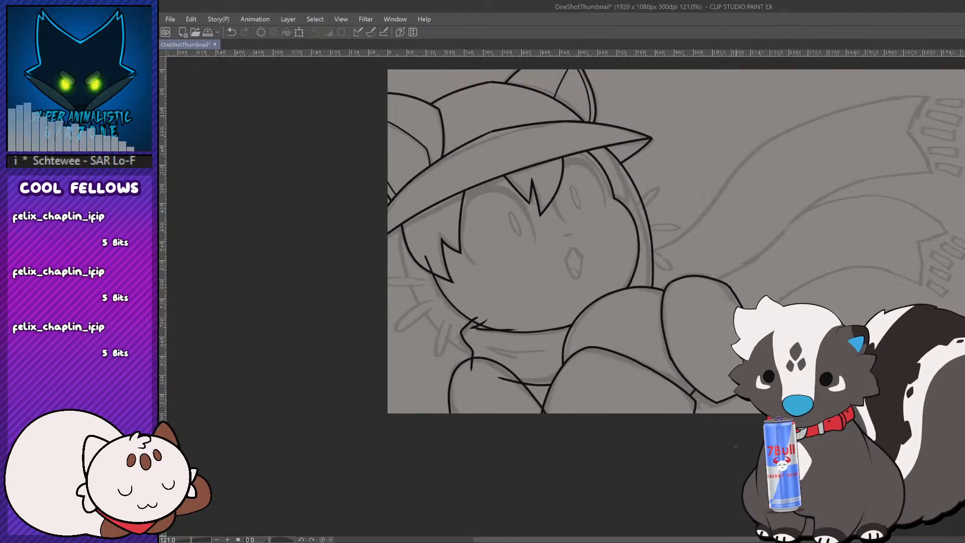
# Step: Erase the ends of the neck line and the scarf's lower curve that poke into the left lower arch
pyautogui.moveTo(744, 539); pyautogui.dragTo(725, 539)
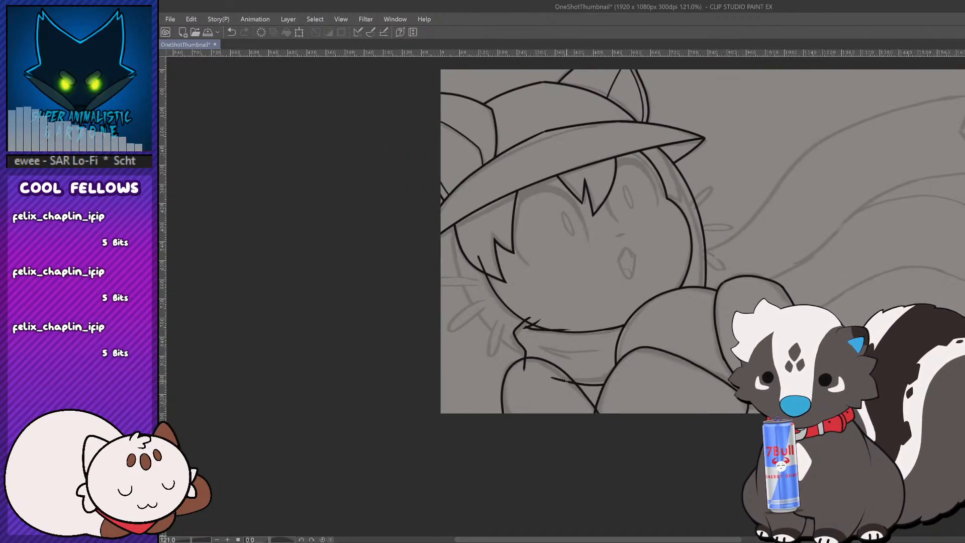
pyautogui.click(525, 366)
pyautogui.moveTo(553, 378); pyautogui.dragTo(572, 383)
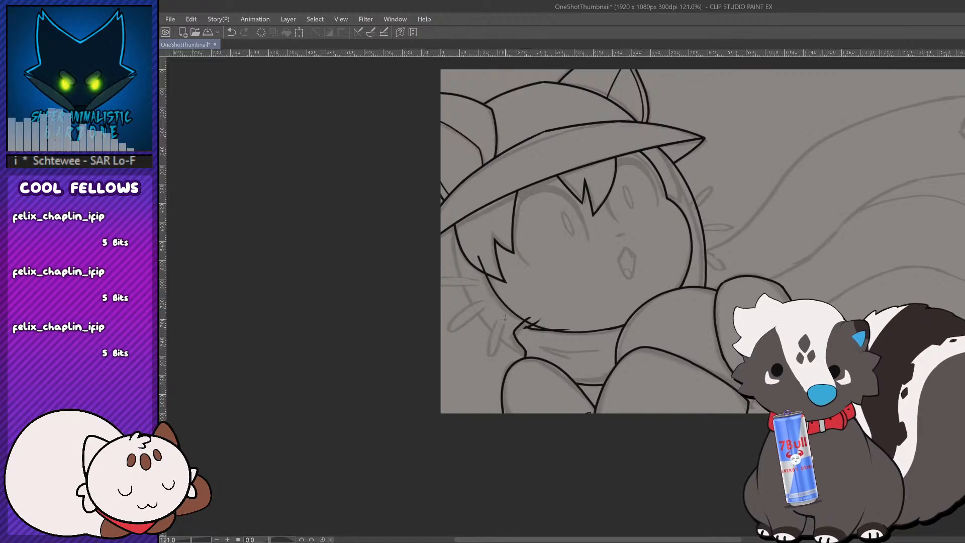
# Step: Ink the short fold lines across the scarf below the chin, redrawing them until they fit
pyautogui.hotkey('ctrl', 'z')
pyautogui.moveTo(603, 350)
pyautogui.mouseDown()
pyautogui.moveTo(547, 352)
pyautogui.moveTo(583, 360)
pyautogui.mouseUp()
pyautogui.hotkey('ctrl', 'z')
pyautogui.hotkey('ctrl', 'z')
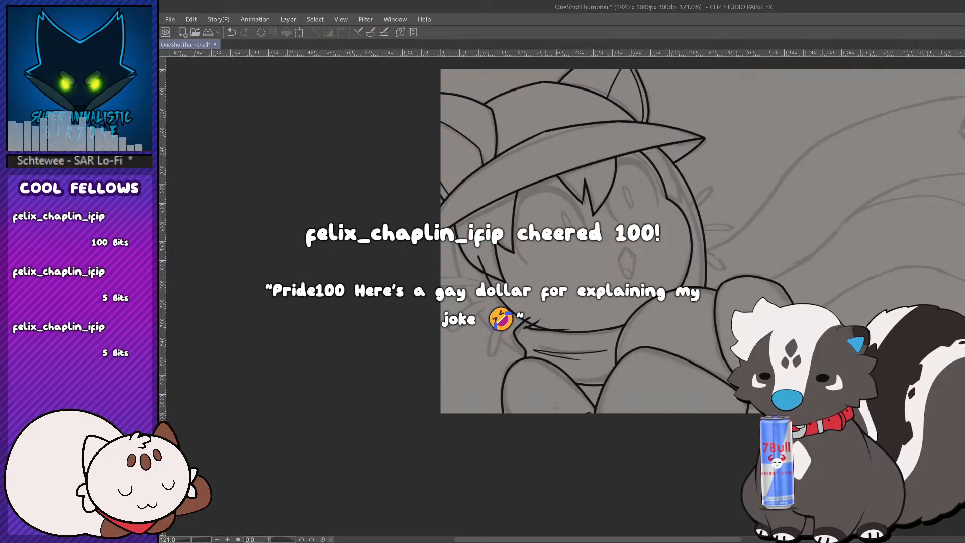
pyautogui.scroll(-4, 557, 407)
pyautogui.scroll(1, 553, 410)
pyautogui.scroll(-1, 559, 416)
pyautogui.scroll(3, 572, 389)
pyautogui.hotkey('ctrl', 'z')
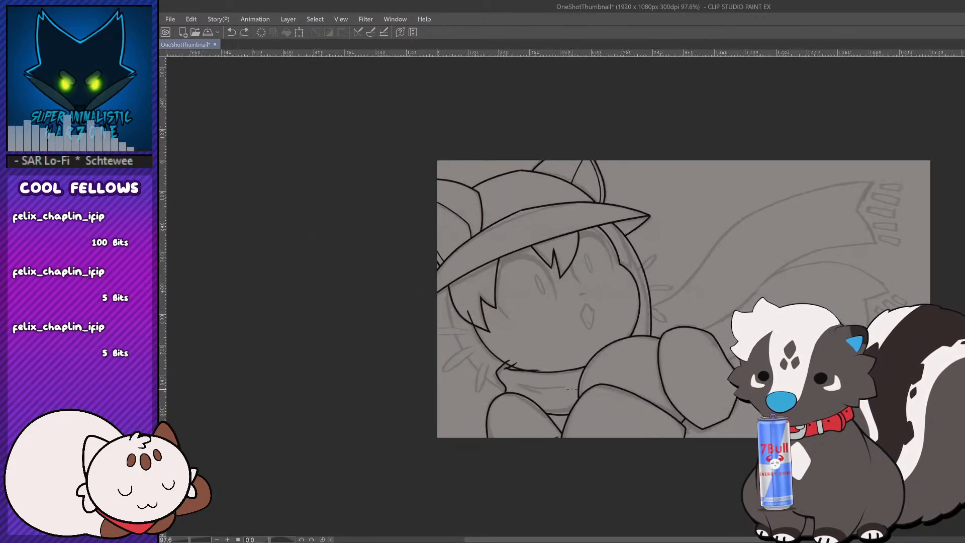
pyautogui.moveTo(572, 389); pyautogui.dragTo(517, 388)
pyautogui.hotkey('ctrl', 'z')
pyautogui.hotkey('ctrl', 'z')
pyautogui.scroll(-2, 537, 432)
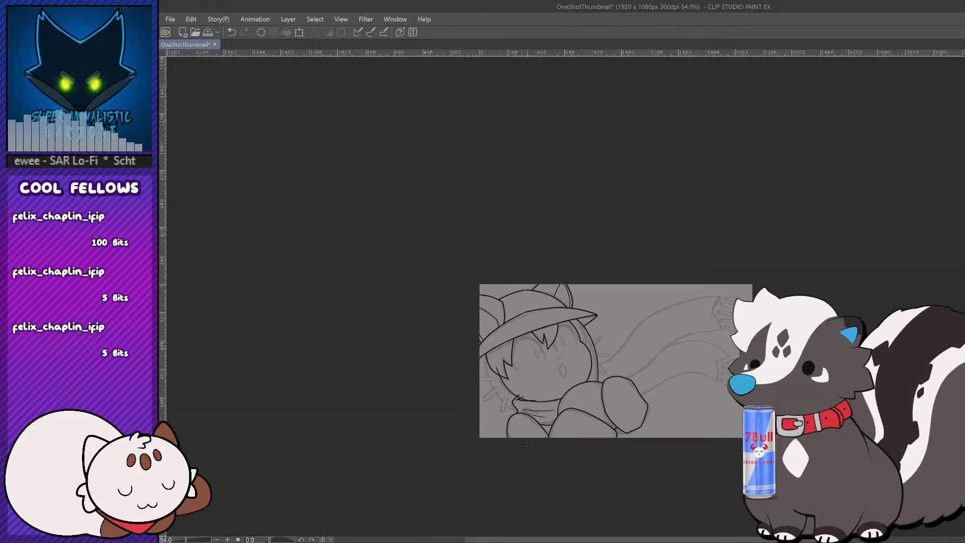
pyautogui.scroll(2, 525, 450)
pyautogui.scroll(2, 523, 454)
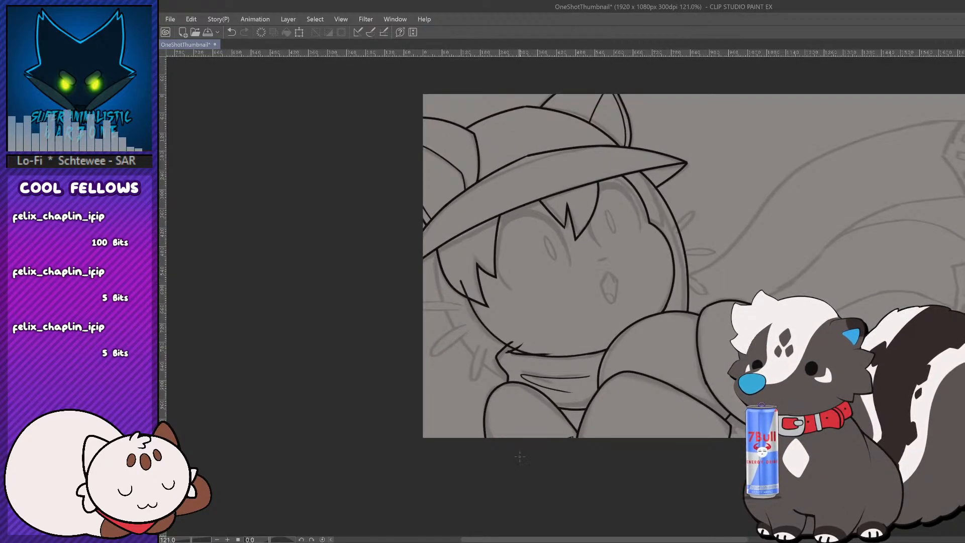
# Step: Ink three narrow looped whiskers fanning out from the right cheek over the sketch
pyautogui.scroll(-3, 519, 457)
pyautogui.scroll(1, 520, 457)
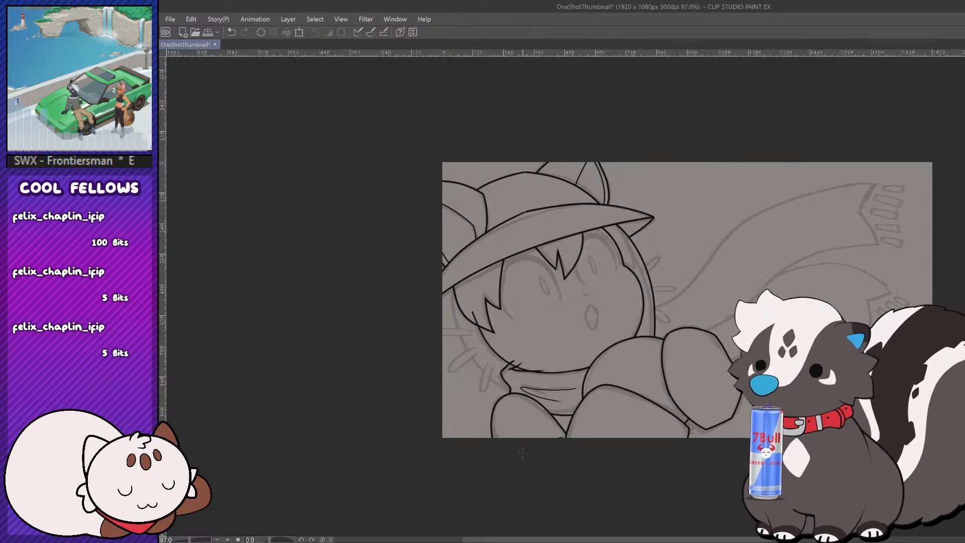
pyautogui.scroll(2, 558, 446)
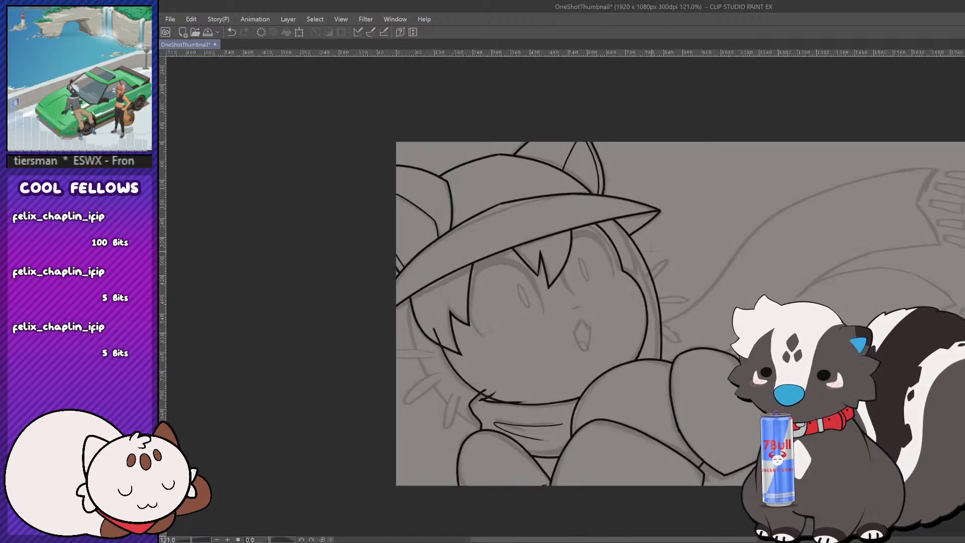
pyautogui.moveTo(632, 283)
pyautogui.mouseDown()
pyautogui.moveTo(632, 315)
pyautogui.moveTo(677, 261)
pyautogui.moveTo(633, 309)
pyautogui.moveTo(650, 267)
pyautogui.moveTo(635, 316)
pyautogui.moveTo(696, 299)
pyautogui.moveTo(639, 308)
pyautogui.moveTo(662, 322)
pyautogui.moveTo(657, 332)
pyautogui.mouseUp()
pyautogui.hotkey('ctrl', 'z')
pyautogui.hotkey('ctrl', 'z')
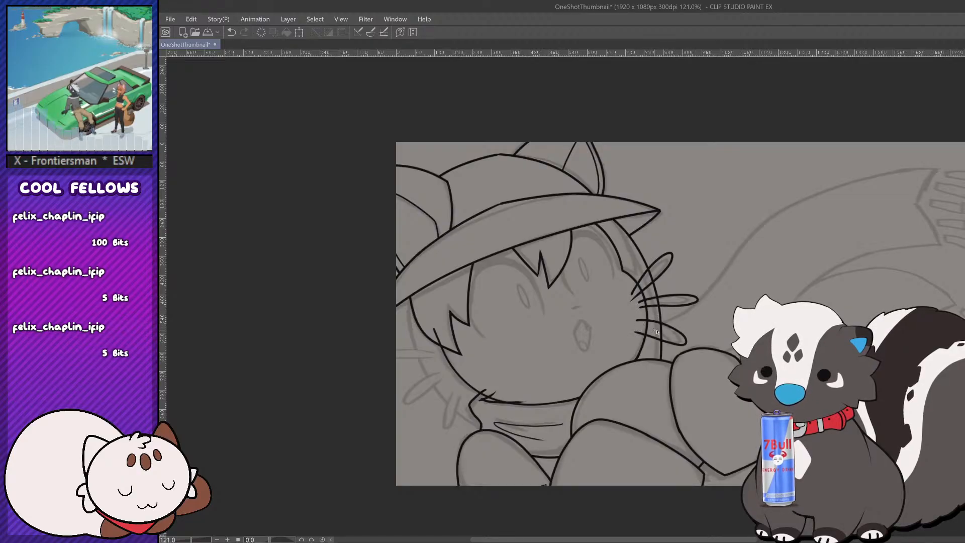
# Step: Undo the lowest right-cheek whisker and ink it again as a narrow loop
pyautogui.hotkey('ctrl', 'z')
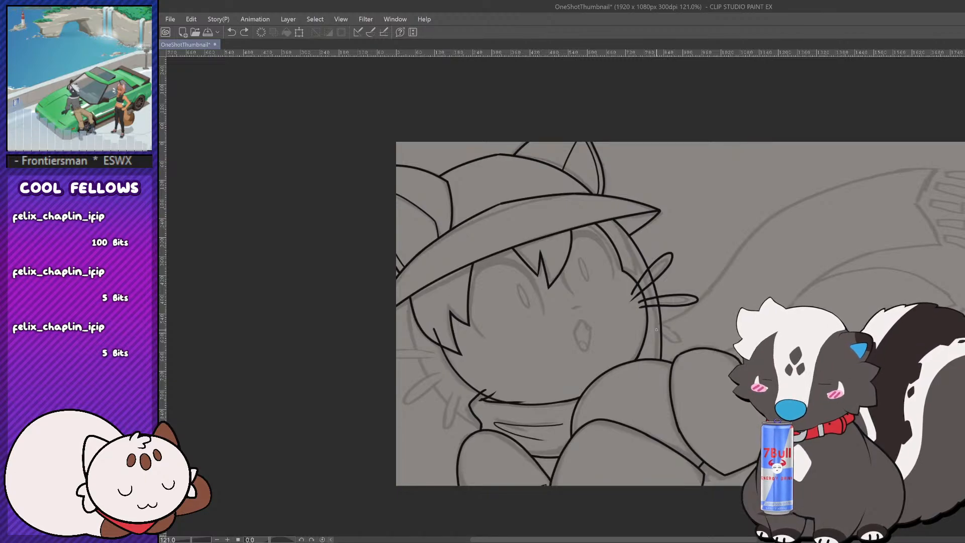
pyautogui.scroll(-1, 657, 329)
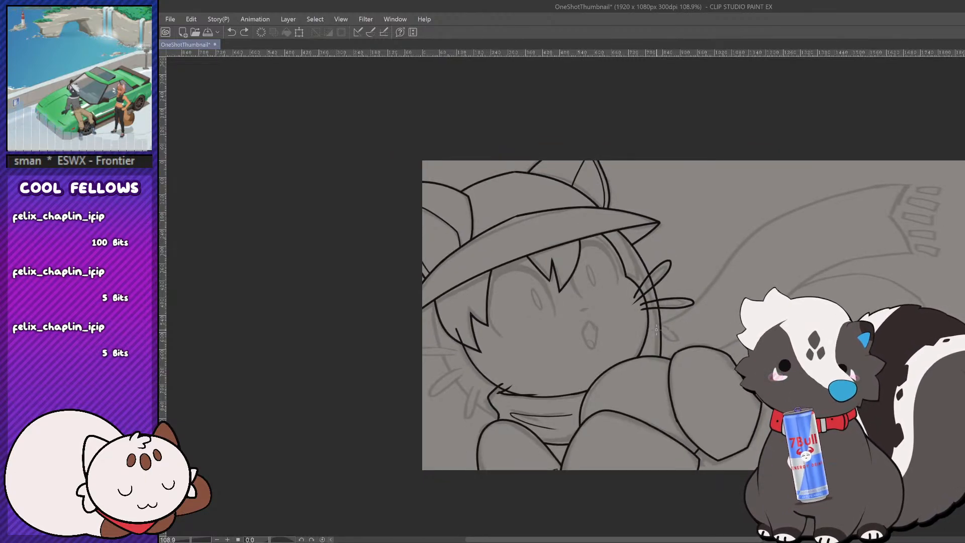
pyautogui.scroll(1, 657, 330)
pyautogui.scroll(2, 657, 329)
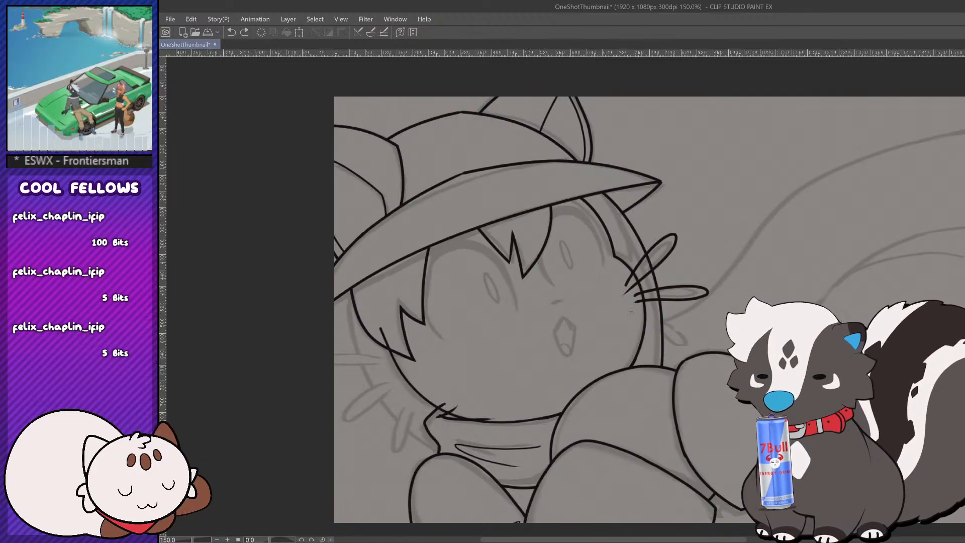
pyautogui.moveTo(632, 322)
pyautogui.mouseDown()
pyautogui.moveTo(693, 338)
pyautogui.moveTo(630, 339)
pyautogui.moveTo(699, 336)
pyautogui.moveTo(629, 331)
pyautogui.mouseUp()
pyautogui.hotkey('ctrl', 'z')
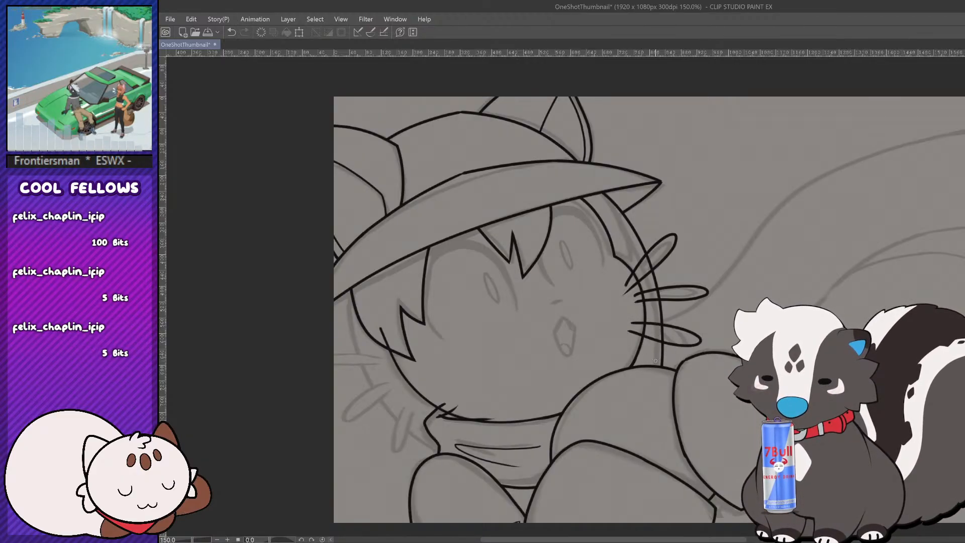
pyautogui.scroll(-5, 655, 382)
pyautogui.scroll(3, 630, 401)
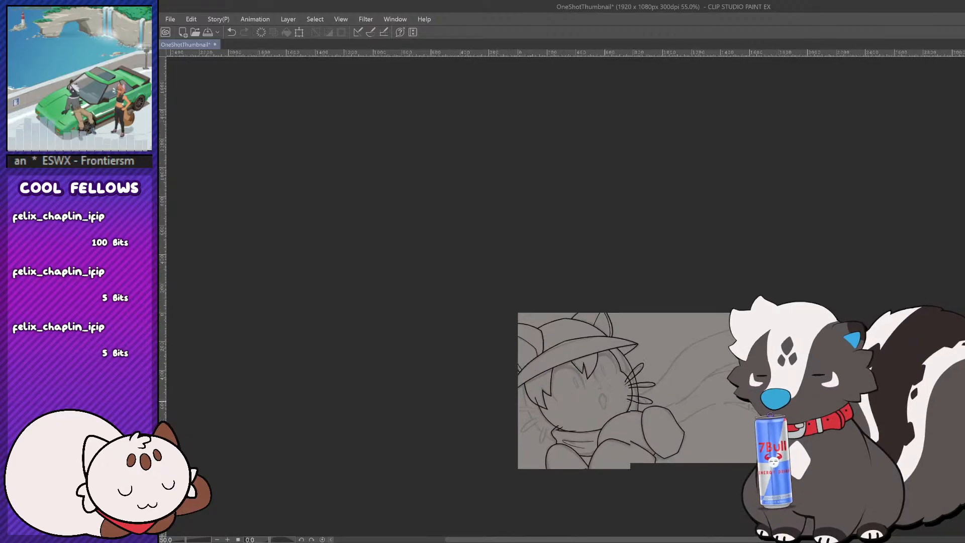
# Step: Undo the lowest right-cheek whisker and try another looped stroke in its place
pyautogui.scroll(1, 629, 401)
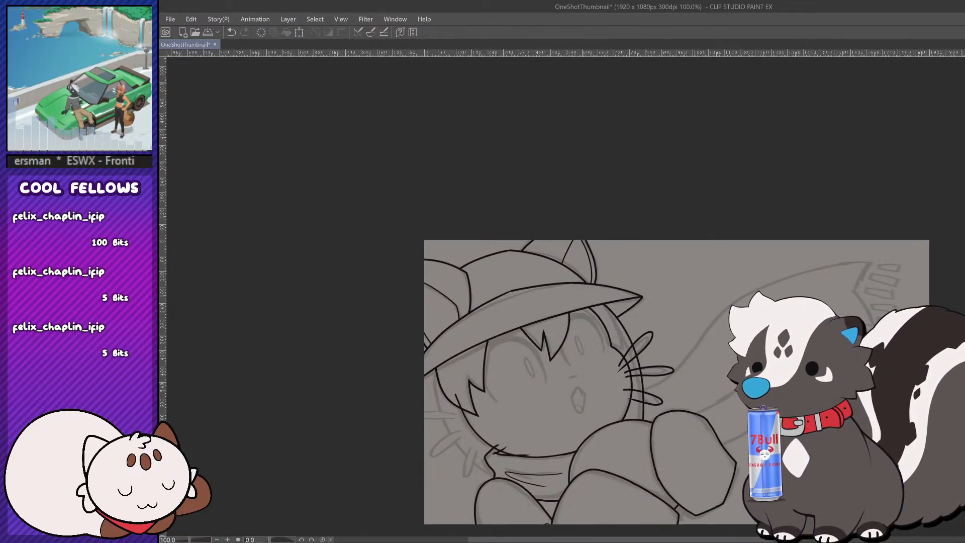
pyautogui.hotkey('ctrl', 'z')
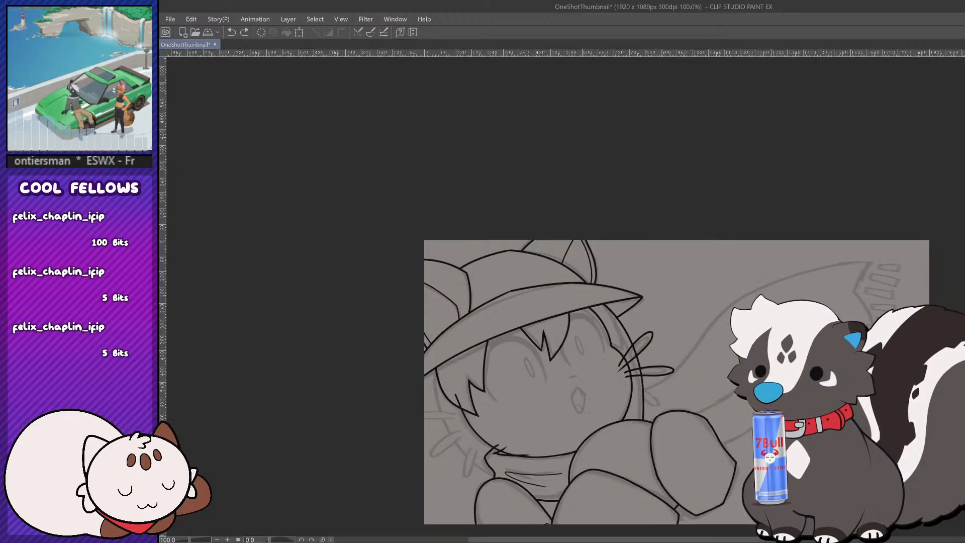
pyautogui.scroll(-3, 632, 393)
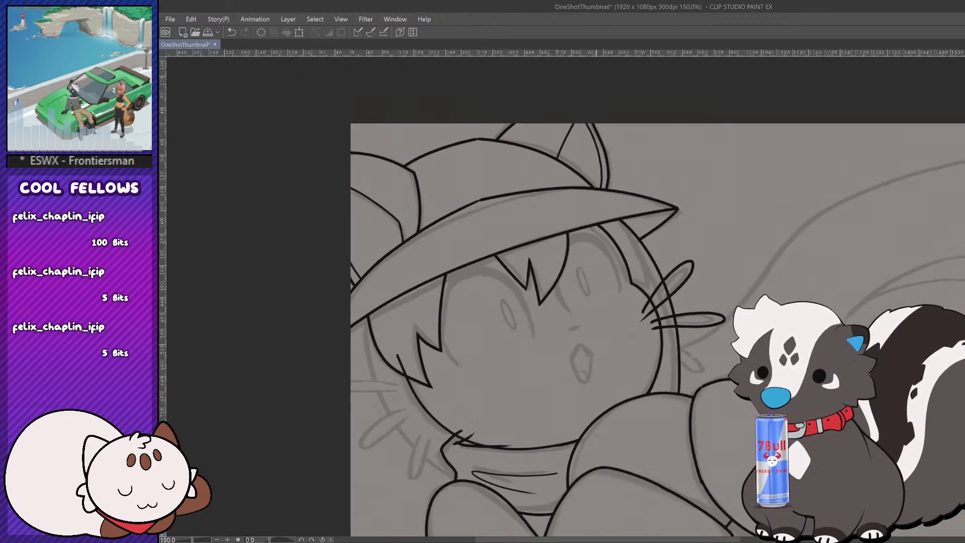
pyautogui.scroll(5, 591, 467)
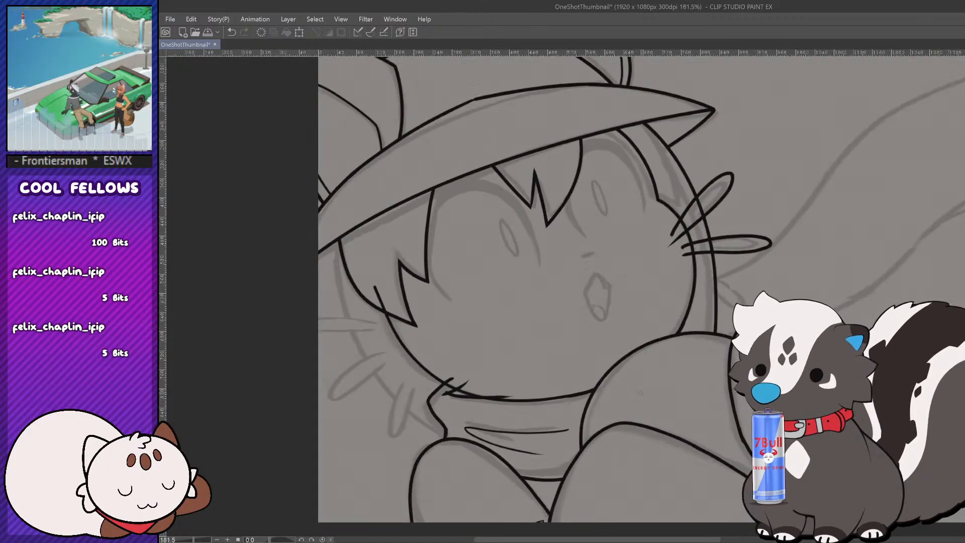
pyautogui.moveTo(682, 277)
pyautogui.mouseDown()
pyautogui.moveTo(724, 298)
pyautogui.moveTo(673, 288)
pyautogui.mouseUp()
pyautogui.hotkey('ctrl', 'z')
pyautogui.scroll(-3, 669, 356)
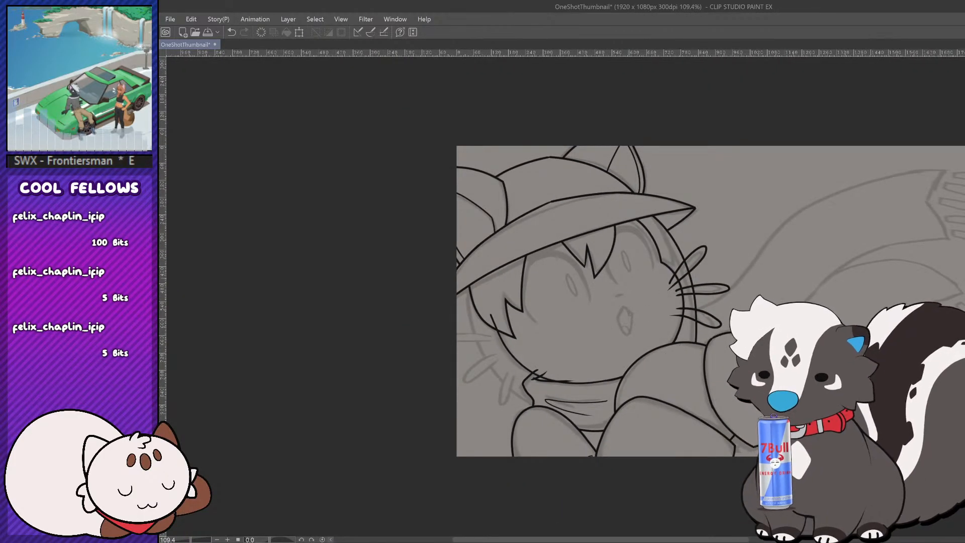
# Step: Redraw the lowest right-cheek whisker as a narrow loop sloping slightly downward below the other two
pyautogui.hotkey('ctrl', 'z')
pyautogui.scroll(2, 669, 314)
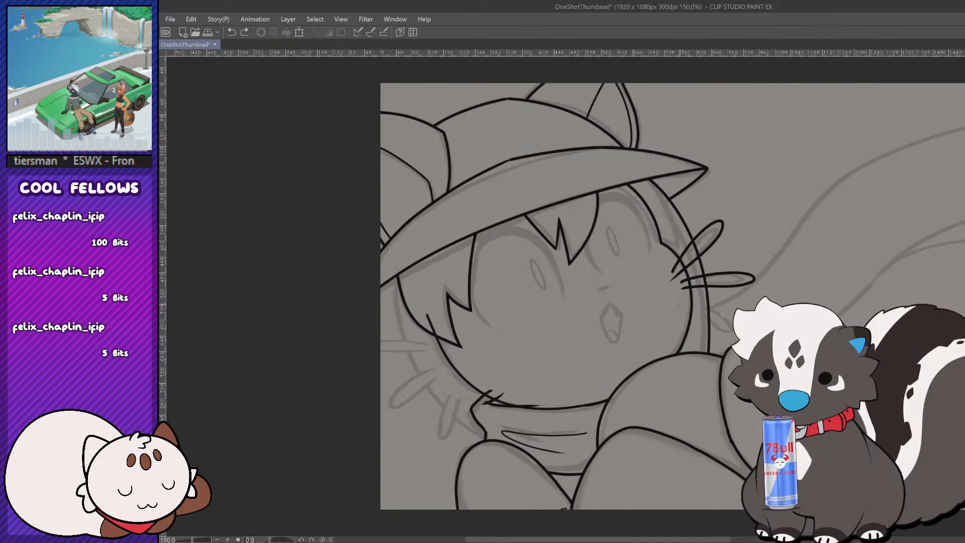
pyautogui.moveTo(680, 304); pyautogui.dragTo(732, 311)
pyautogui.moveTo(665, 312); pyautogui.dragTo(733, 324)
pyautogui.scroll(-5, 682, 332)
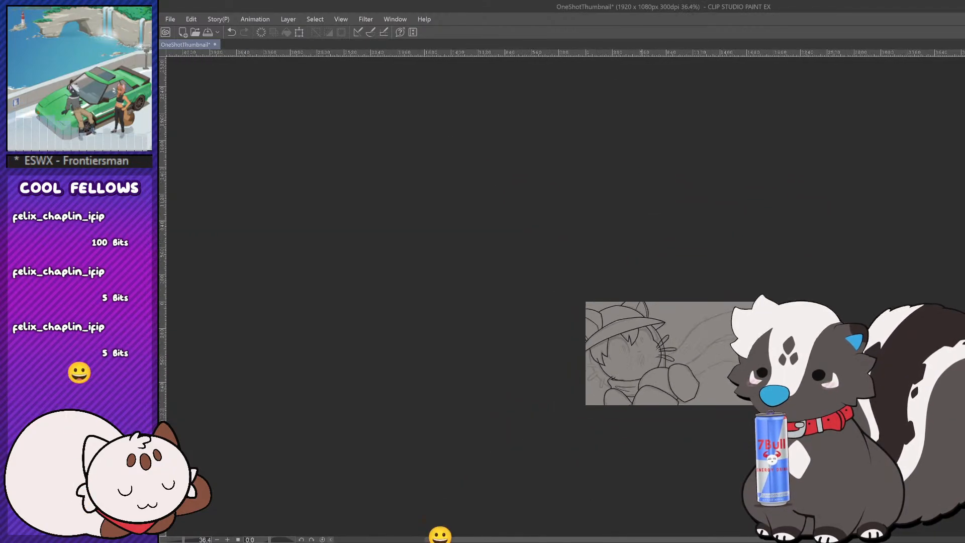
pyautogui.scroll(4, 630, 386)
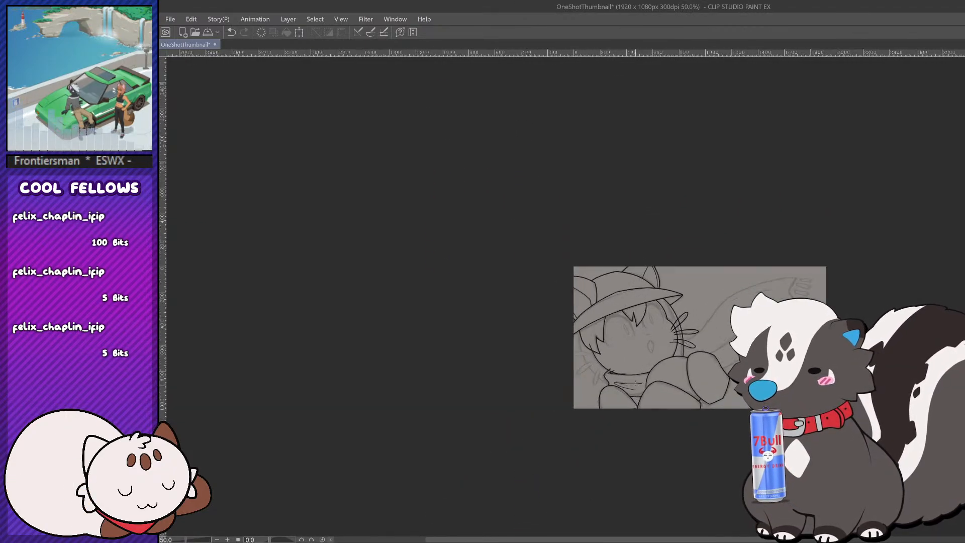
pyautogui.scroll(1, 630, 389)
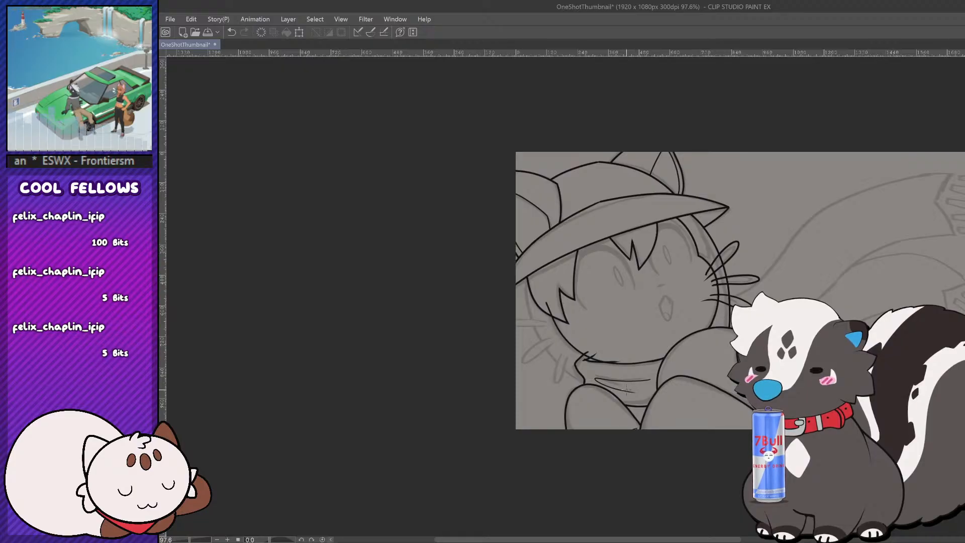
pyautogui.scroll(2, 628, 390)
# Step: Ink the upper edge of the top left-cheek whisker inward from the canvas's left edge, redrawing it until it fits
pyautogui.scroll(-4, 628, 389)
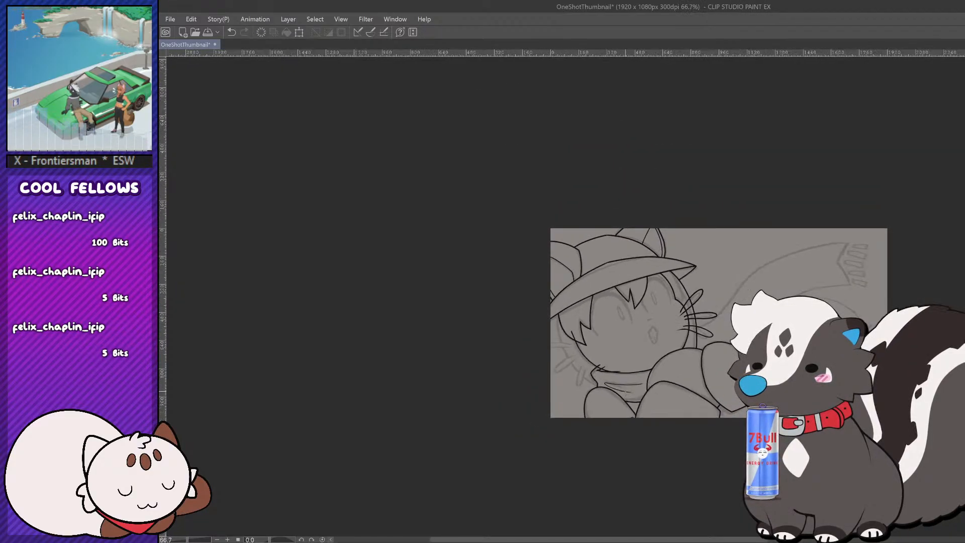
pyautogui.scroll(2, 629, 390)
pyautogui.scroll(1, 630, 349)
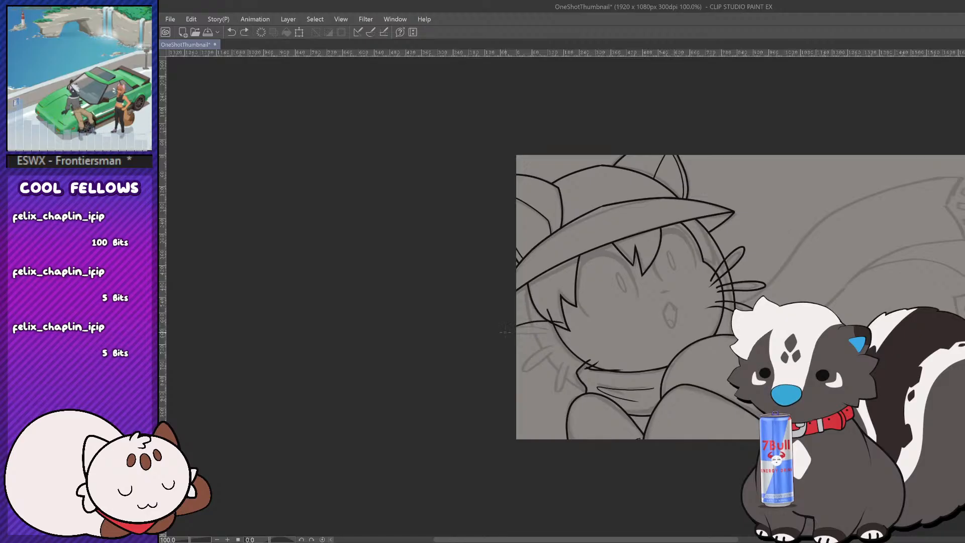
pyautogui.hotkey('ctrl', 'z')
pyautogui.moveTo(515, 337)
pyautogui.mouseDown()
pyautogui.moveTo(555, 330)
pyautogui.moveTo(527, 372)
pyautogui.moveTo(577, 343)
pyautogui.moveTo(569, 345)
pyautogui.moveTo(574, 360)
pyautogui.moveTo(579, 354)
pyautogui.mouseUp()
pyautogui.hotkey('ctrl', 'z')
pyautogui.hotkey('ctrl', 'z')
pyautogui.hotkey('ctrl', 'z')
pyautogui.hotkey('ctrl', 'z')
pyautogui.hotkey('ctrl', 'z')
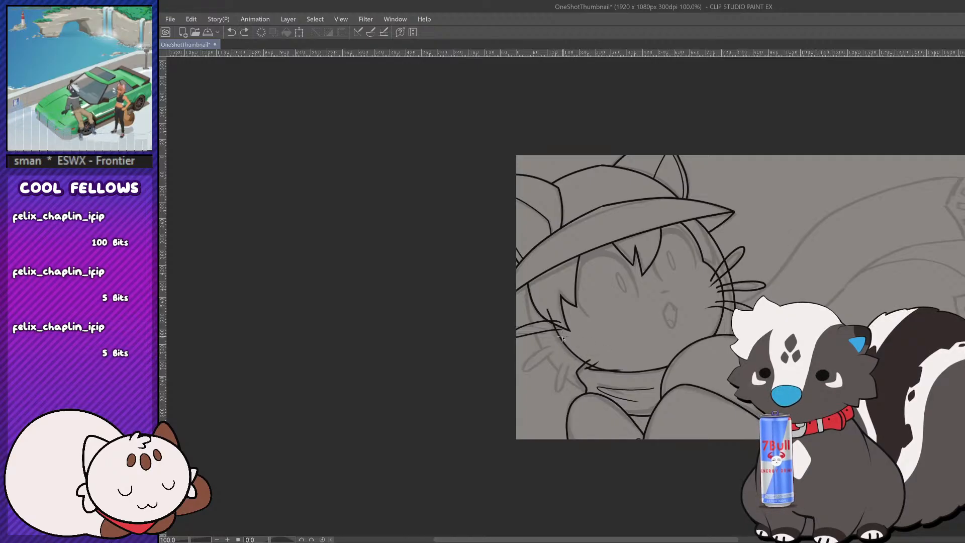
pyautogui.hotkey('ctrl', 'z')
pyautogui.moveTo(515, 326); pyautogui.dragTo(566, 330)
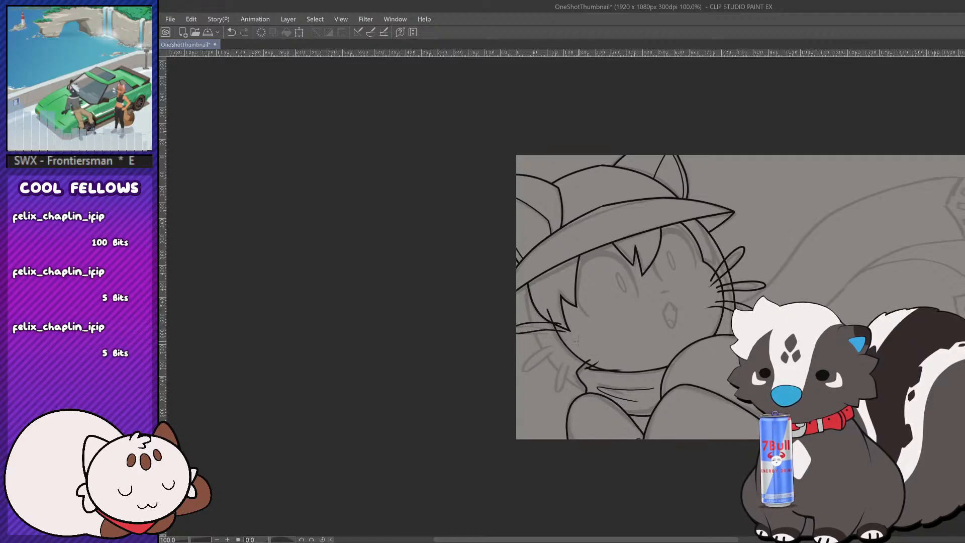
# Step: Ink the lower edge of the top left-cheek whisker from the canvas's left edge to the face outline, redoing it until it fits
pyautogui.hotkey('ctrl', 'z')
pyautogui.hotkey('ctrl', 'z')
pyautogui.hotkey('ctrl', 'y')
pyautogui.hotkey('ctrl', 'y')
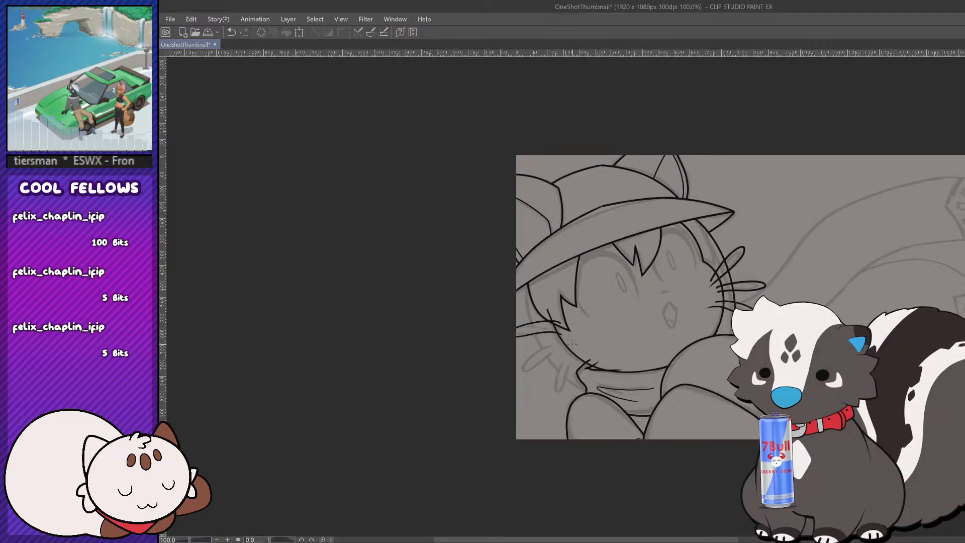
pyautogui.hotkey('ctrl', 'z')
pyautogui.hotkey('ctrl', 'z')
pyautogui.hotkey('ctrl', 'y')
pyautogui.hotkey('ctrl', 'y')
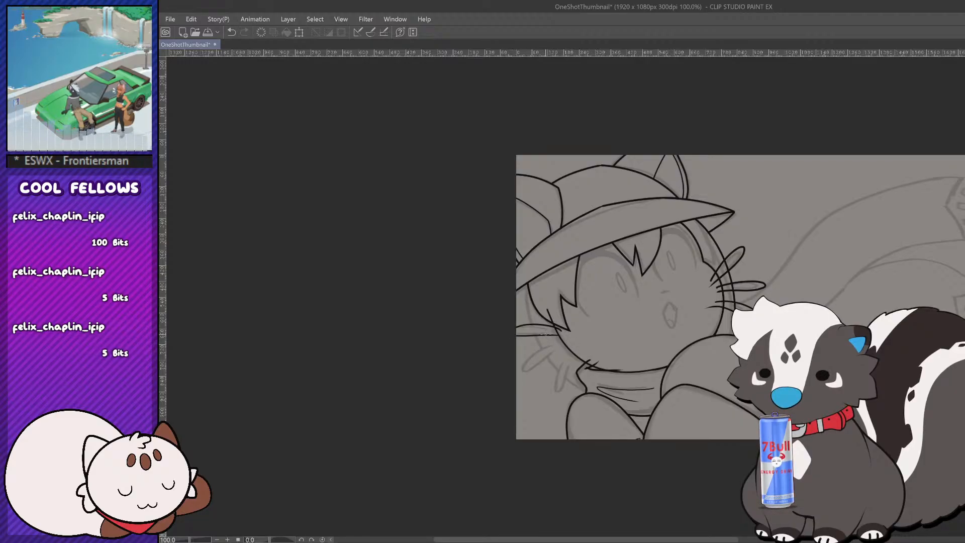
pyautogui.moveTo(546, 334); pyautogui.dragTo(571, 335)
pyautogui.scroll(2, 504, 374)
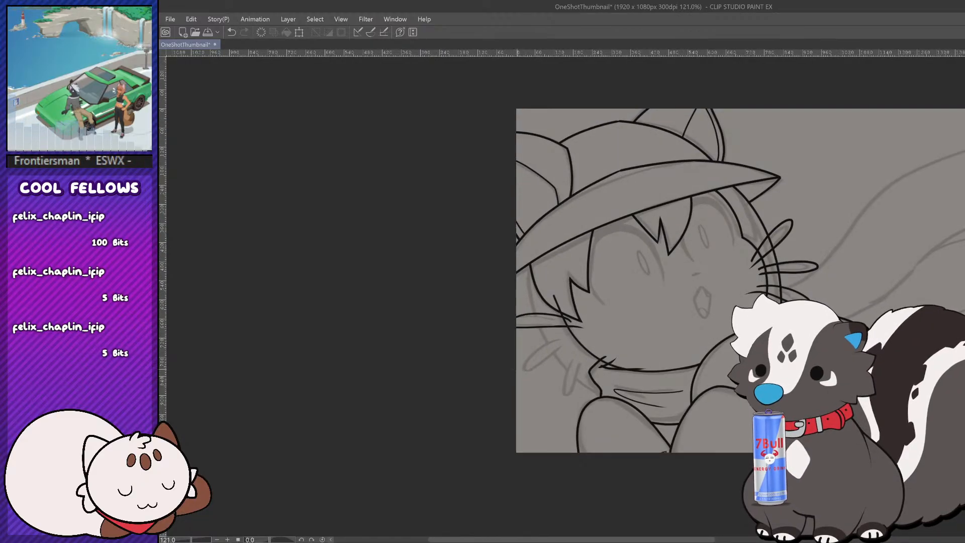
pyautogui.hotkey('ctrl', 'z')
pyautogui.moveTo(557, 328); pyautogui.dragTo(584, 327)
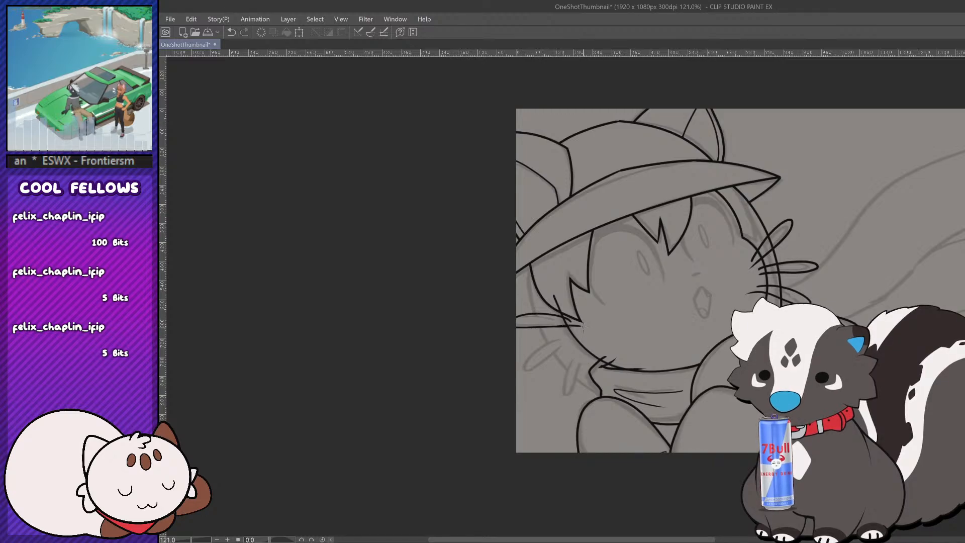
pyautogui.hotkey('ctrl', 'z')
# Step: Ink the middle left-cheek whisker as a long narrow loop over the sketch, undoing and redrawing its edges until they fit
pyautogui.scroll(-1, 540, 395)
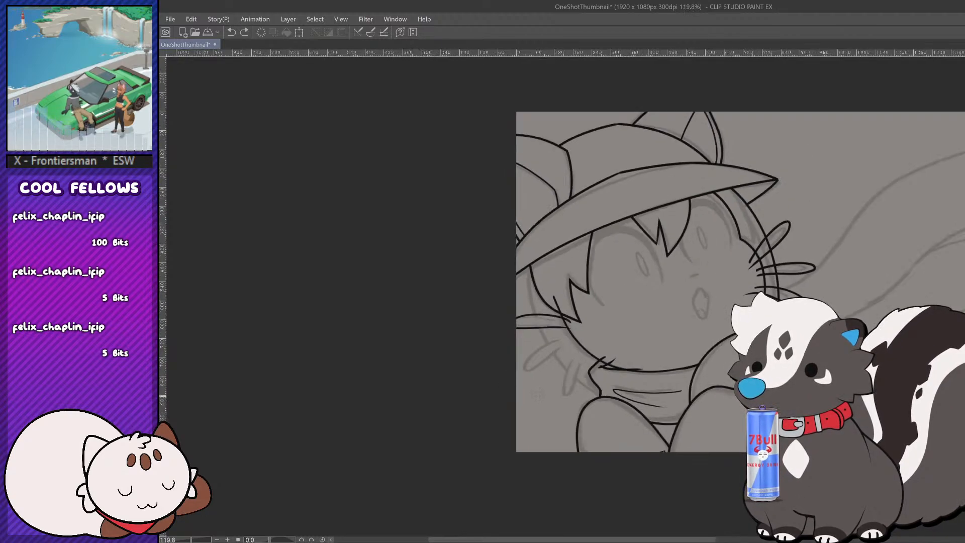
pyautogui.scroll(2, 534, 413)
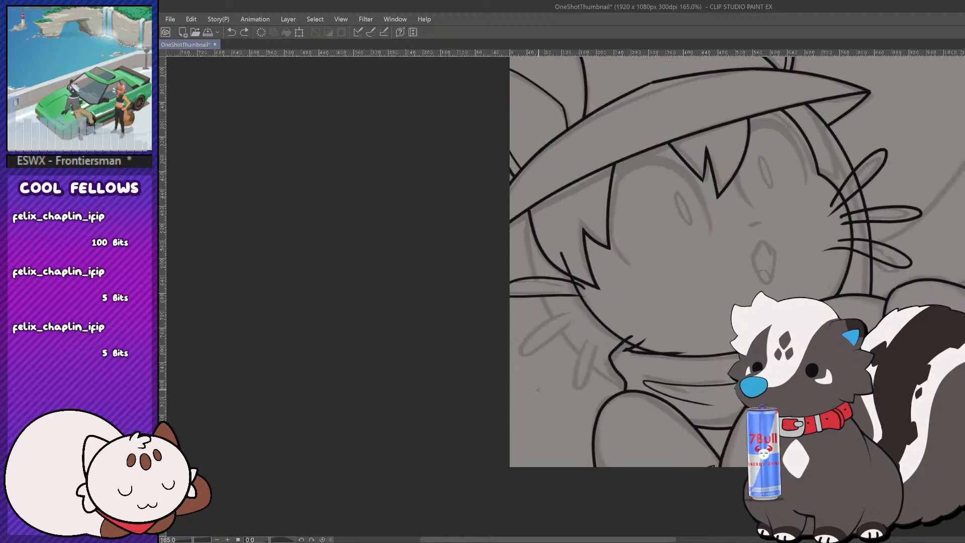
pyautogui.scroll(1, 538, 389)
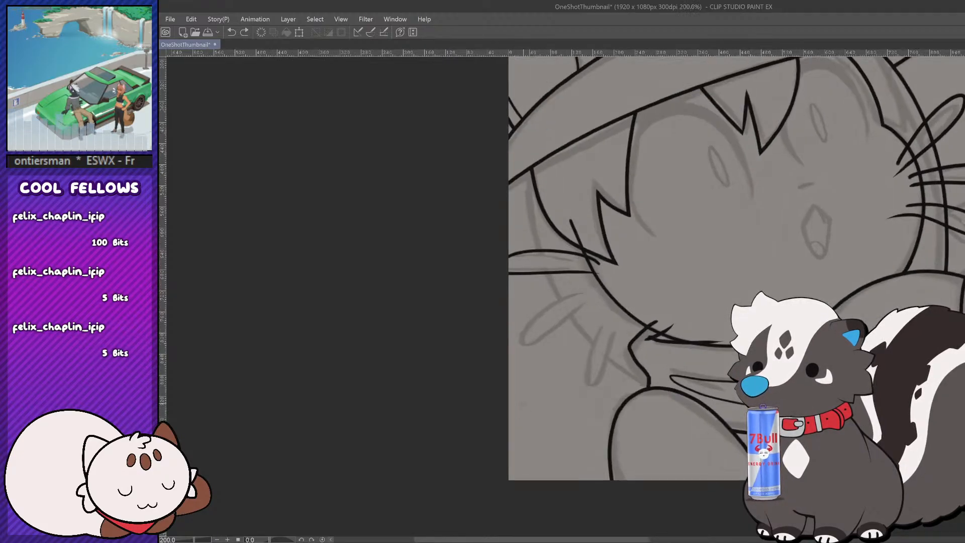
pyautogui.moveTo(571, 271)
pyautogui.mouseDown()
pyautogui.moveTo(625, 273)
pyautogui.moveTo(592, 272)
pyautogui.moveTo(623, 275)
pyautogui.moveTo(611, 275)
pyautogui.moveTo(523, 359)
pyautogui.moveTo(654, 308)
pyautogui.mouseUp()
pyautogui.hotkey('ctrl', 'z')
pyautogui.hotkey('ctrl', 'z')
pyautogui.hotkey('ctrl', 'z')
pyautogui.hotkey('ctrl', 'z')
pyautogui.hotkey('ctrl', 'z')
pyautogui.hotkey('ctrl', 'z')
pyautogui.hotkey('ctrl', 'z')
pyautogui.moveTo(616, 282)
pyautogui.mouseDown()
pyautogui.moveTo(616, 296)
pyautogui.moveTo(626, 290)
pyautogui.moveTo(588, 289)
pyautogui.moveTo(628, 288)
pyautogui.moveTo(624, 296)
pyautogui.moveTo(523, 347)
pyautogui.moveTo(626, 298)
pyautogui.mouseUp()
pyautogui.hotkey('ctrl', 'z')
pyautogui.hotkey('ctrl', 'z')
pyautogui.hotkey('ctrl', 'z')
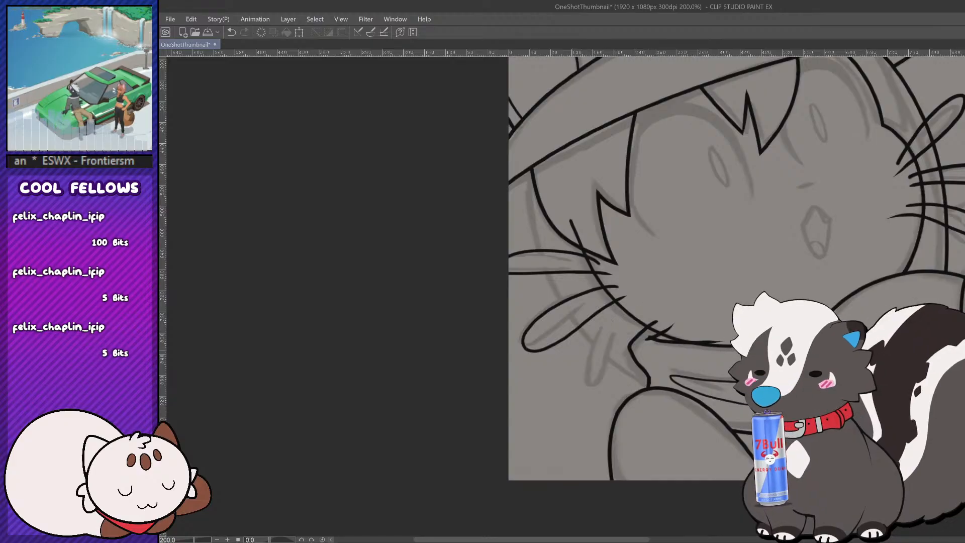
# Step: Ink the lowest left-cheek whisker as a narrow loop pointing down beside the scarf
pyautogui.scroll(-8, 532, 397)
pyautogui.scroll(7, 618, 425)
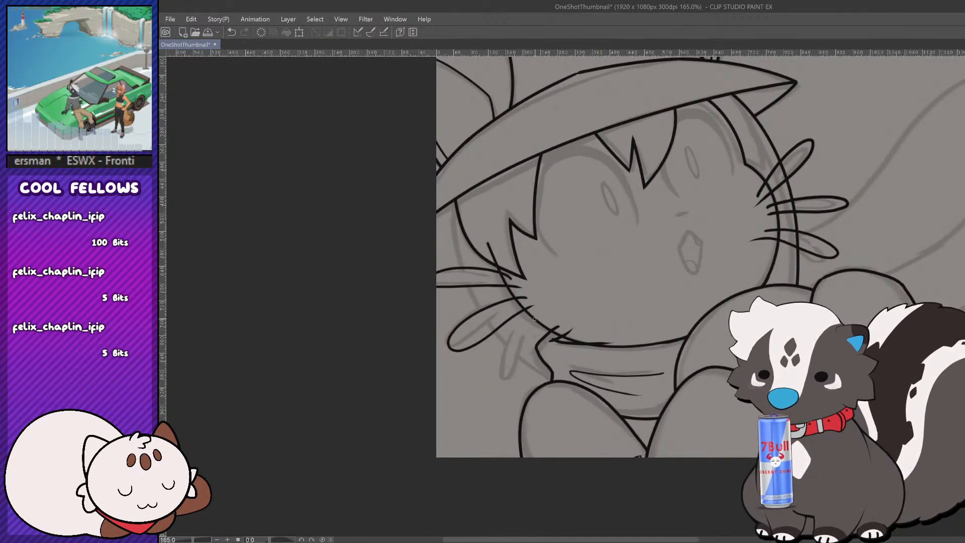
pyautogui.hotkey('ctrl', 'z')
pyautogui.moveTo(523, 295)
pyautogui.mouseDown()
pyautogui.moveTo(545, 300)
pyautogui.moveTo(537, 322)
pyautogui.moveTo(552, 321)
pyautogui.mouseUp()
pyautogui.hotkey('ctrl', 'z')
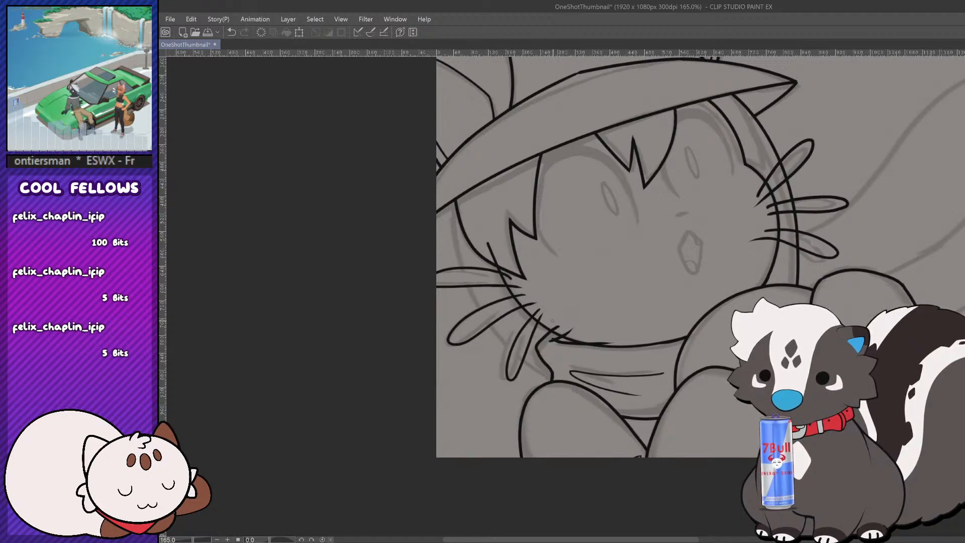
# Step: Ink the outer curve from the hat brim down behind the left-cheek whiskers and a short stroke at its lower end by the scarf
pyautogui.scroll(-5, 552, 320)
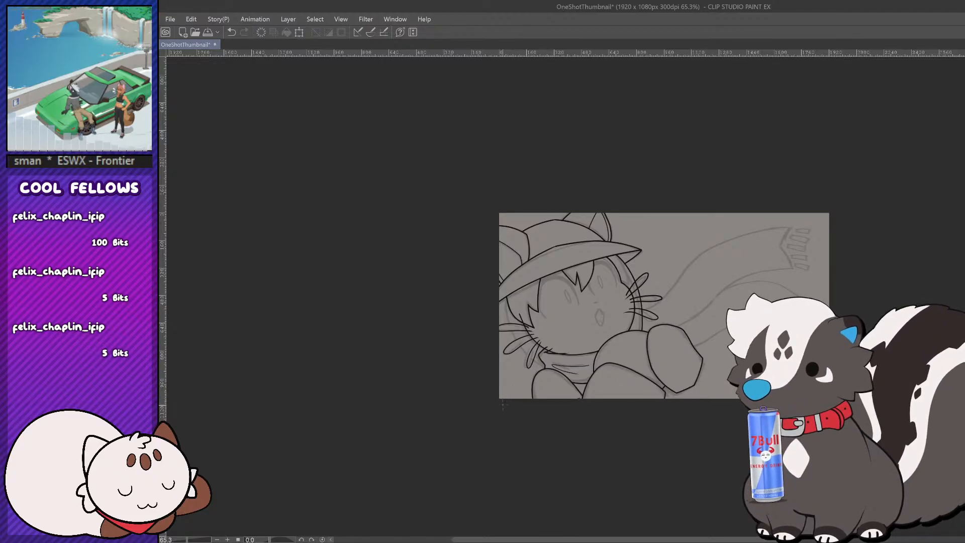
pyautogui.scroll(3, 503, 404)
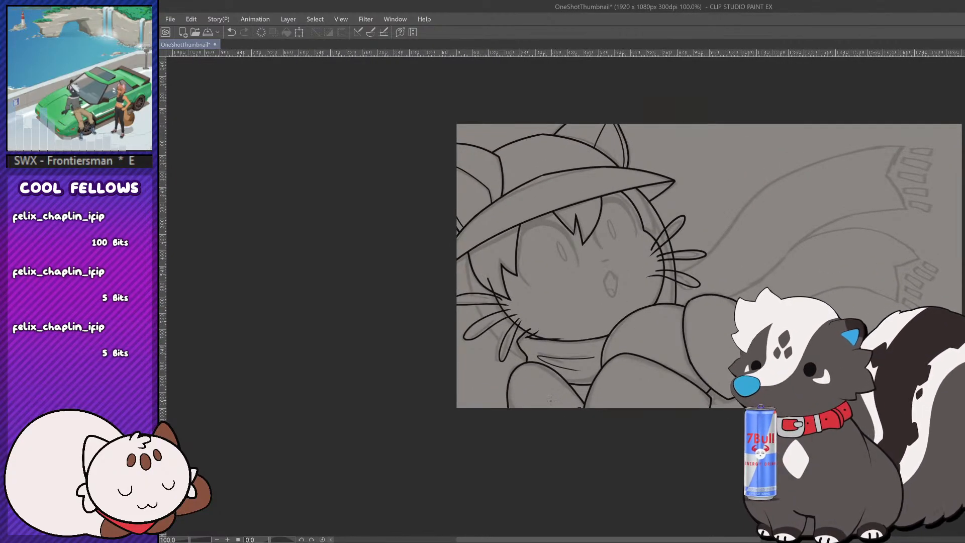
pyautogui.moveTo(465, 246)
pyautogui.mouseDown()
pyautogui.moveTo(493, 342)
pyautogui.moveTo(520, 358)
pyautogui.moveTo(519, 327)
pyautogui.mouseUp()
pyautogui.hotkey('ctrl', 'z')
pyautogui.hotkey('ctrl', 'z')
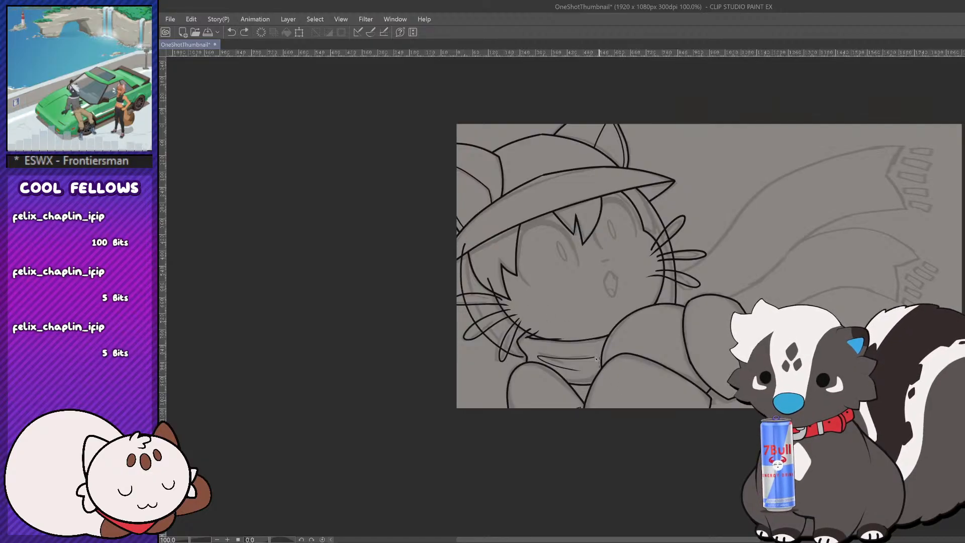
pyautogui.moveTo(463, 246)
pyautogui.mouseDown()
pyautogui.moveTo(525, 360)
pyautogui.moveTo(514, 322)
pyautogui.mouseUp()
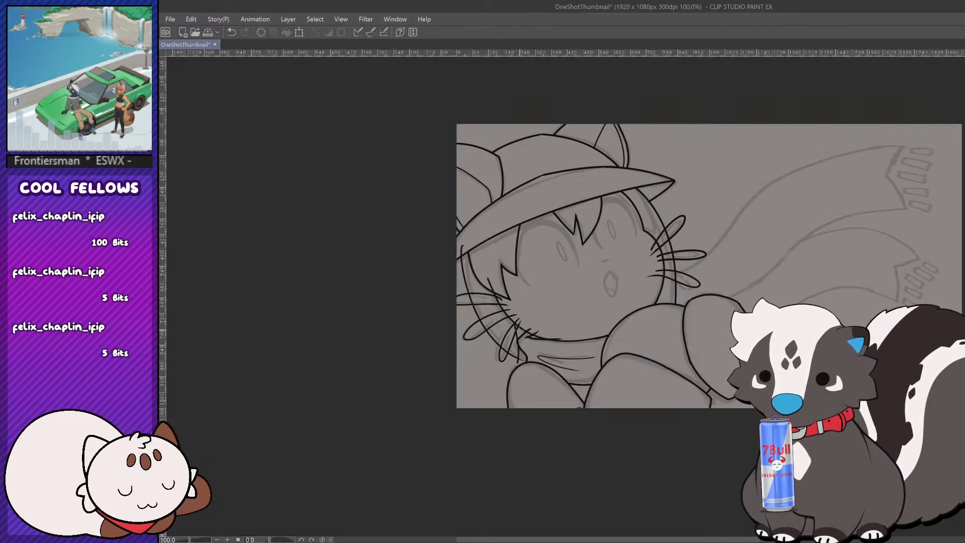
pyautogui.hotkey('ctrl', 'z')
pyautogui.moveTo(519, 360); pyautogui.dragTo(521, 322)
pyautogui.hotkey('ctrl', 'z')
pyautogui.moveTo(519, 363); pyautogui.dragTo(523, 318)
pyautogui.scroll(-5, 608, 404)
pyautogui.scroll(-5, 608, 404)
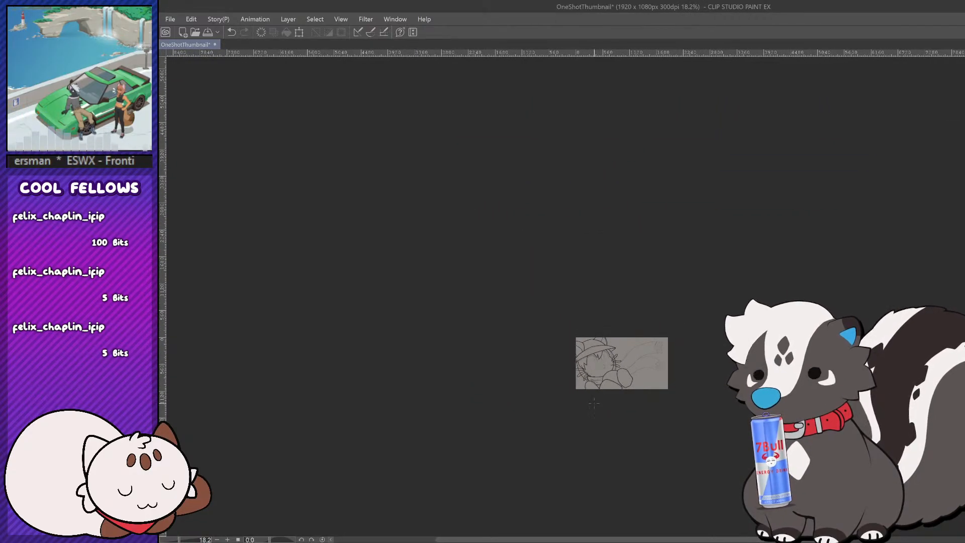
pyautogui.scroll(4, 599, 404)
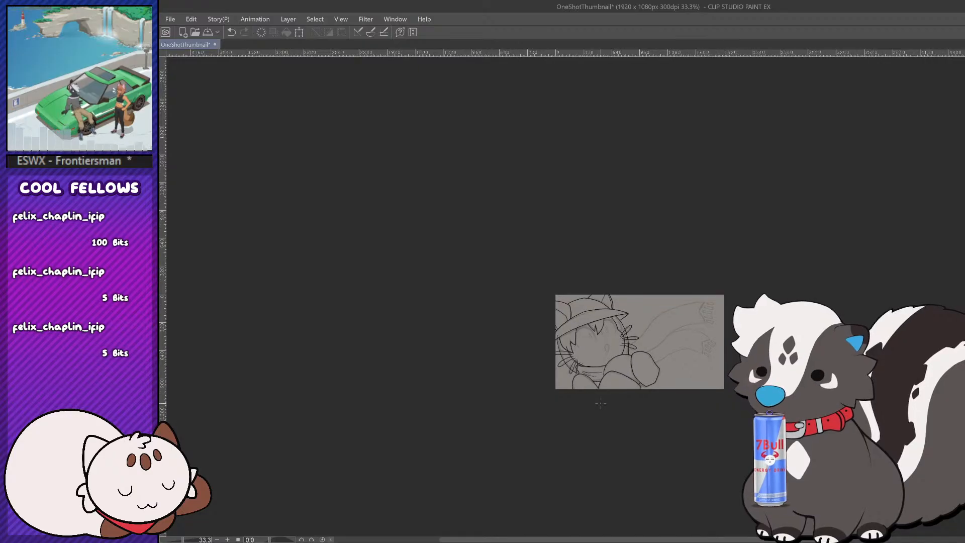
pyautogui.scroll(1, 600, 404)
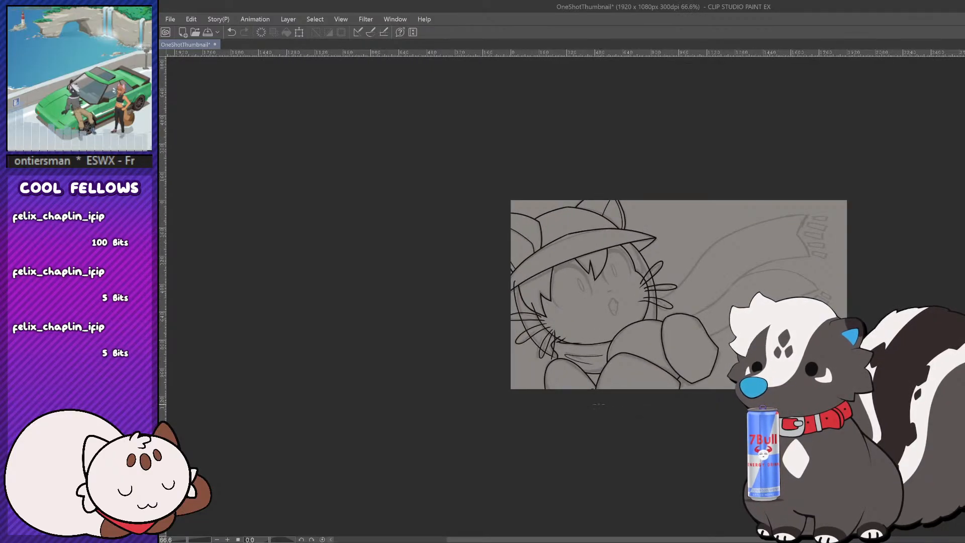
pyautogui.scroll(-1, 599, 405)
pyautogui.scroll(1, 598, 405)
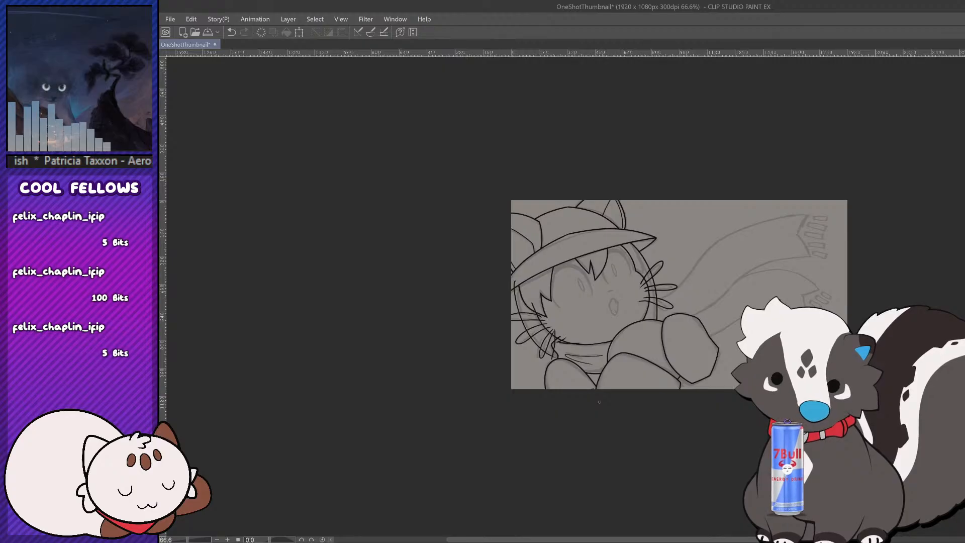
# Step: Ink the lower edge of the upper scarf tail as one long curve from the raised paw to the canvas's right edge, redrawing it until it fits
pyautogui.scroll(2, 848, 269)
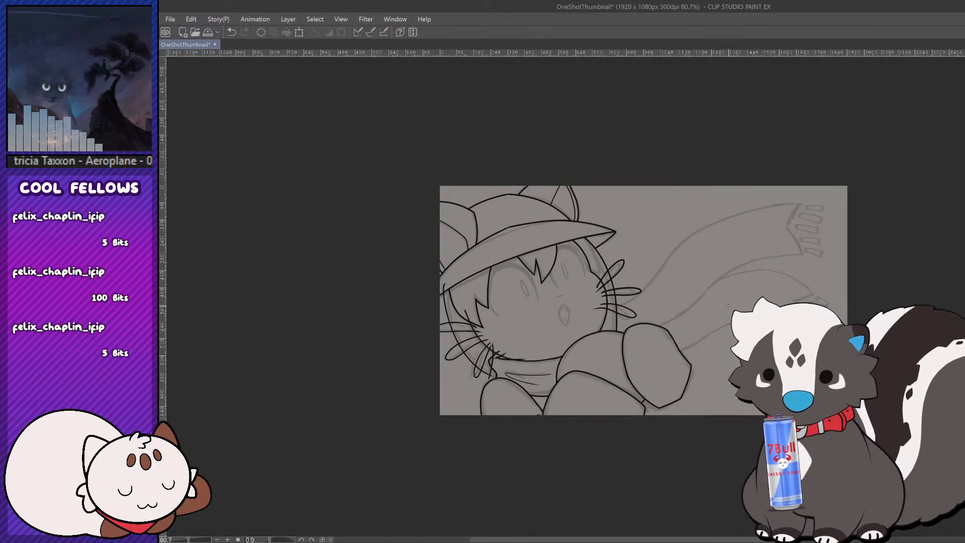
pyautogui.moveTo(649, 331)
pyautogui.mouseDown()
pyautogui.moveTo(737, 268)
pyautogui.moveTo(817, 253)
pyautogui.mouseUp()
pyautogui.hotkey('ctrl', 'z')
pyautogui.moveTo(646, 332)
pyautogui.mouseDown()
pyautogui.moveTo(787, 257)
pyautogui.moveTo(814, 256)
pyautogui.mouseUp()
pyautogui.hotkey('ctrl', 'z')
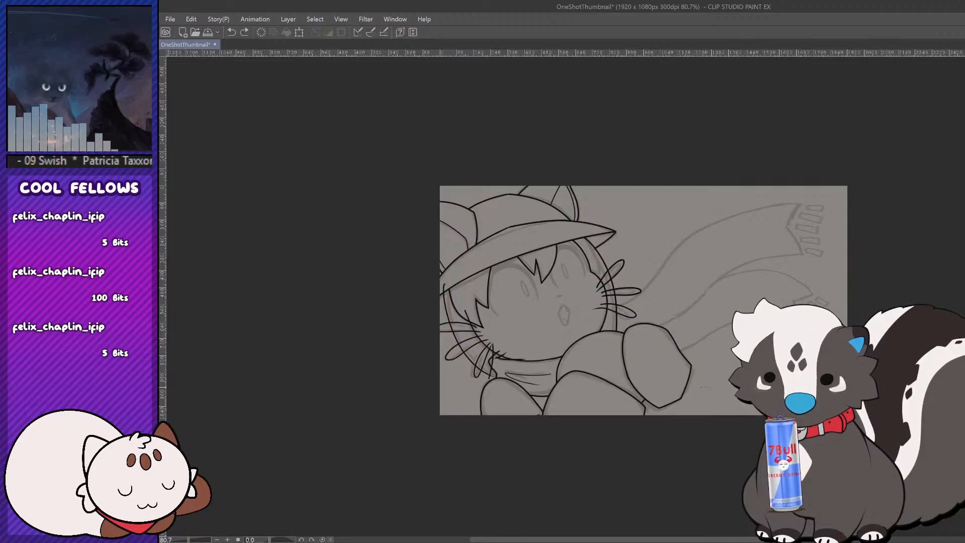
pyautogui.moveTo(648, 330); pyautogui.dragTo(815, 257)
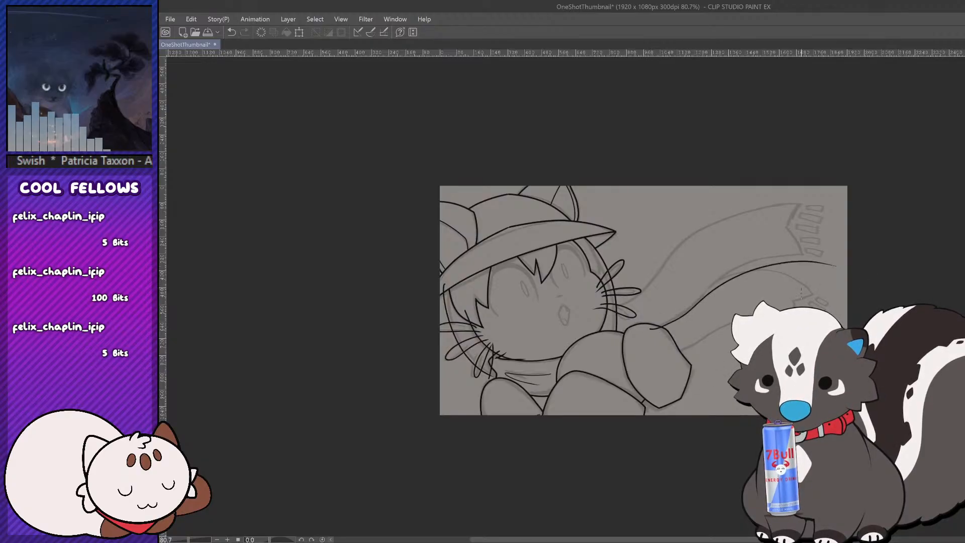
pyautogui.hotkey('ctrl', 'z')
pyautogui.moveTo(649, 328)
pyautogui.mouseDown()
pyautogui.moveTo(804, 255)
pyautogui.moveTo(847, 254)
pyautogui.mouseUp()
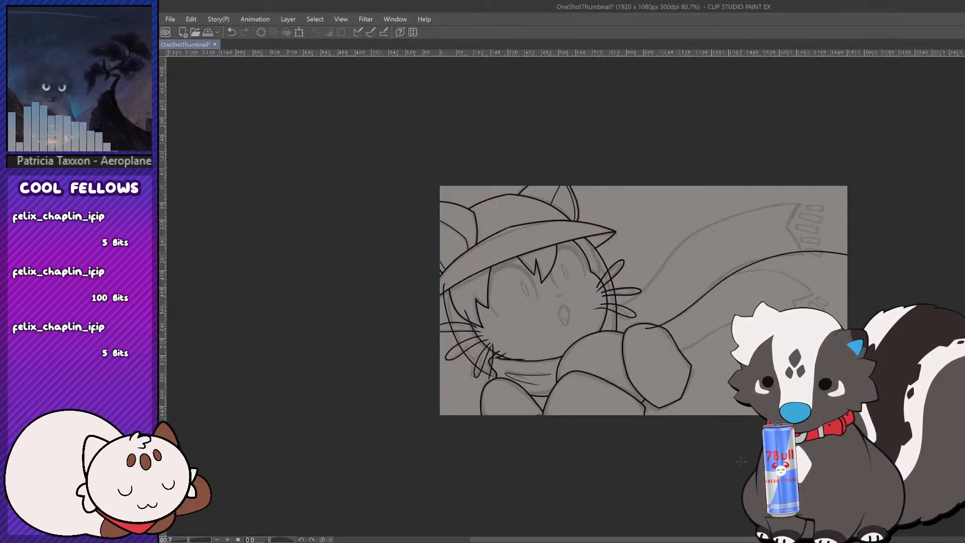
# Step: Ink the lower edge of the upper scarf tail again from the raised paw to its sketched end, redrawing the curve until it follows the sketch
pyautogui.hotkey('ctrl', 'z')
pyautogui.moveTo(648, 330)
pyautogui.mouseDown()
pyautogui.moveTo(758, 262)
pyautogui.moveTo(760, 299)
pyautogui.mouseUp()
pyautogui.moveTo(726, 485); pyautogui.dragTo(730, 505)
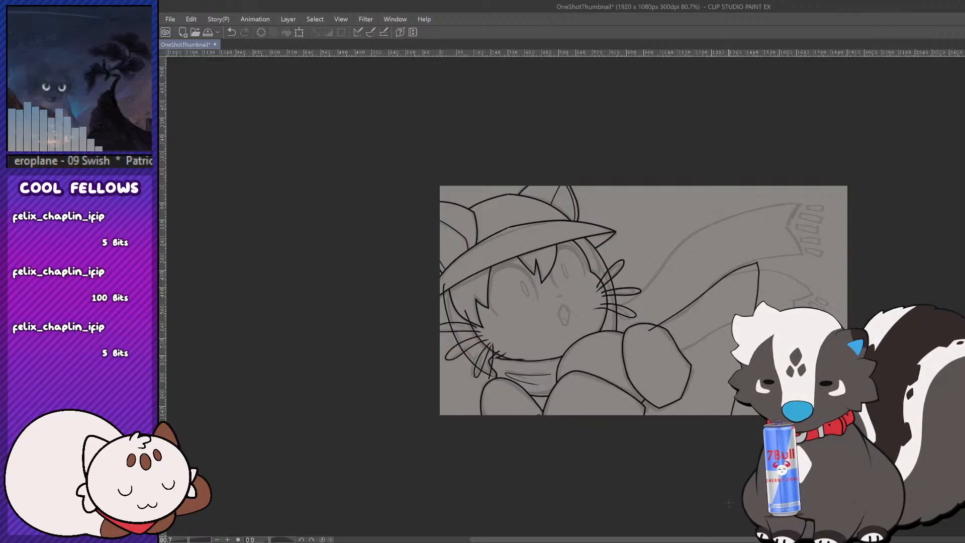
pyautogui.hotkey('ctrl', 'z')
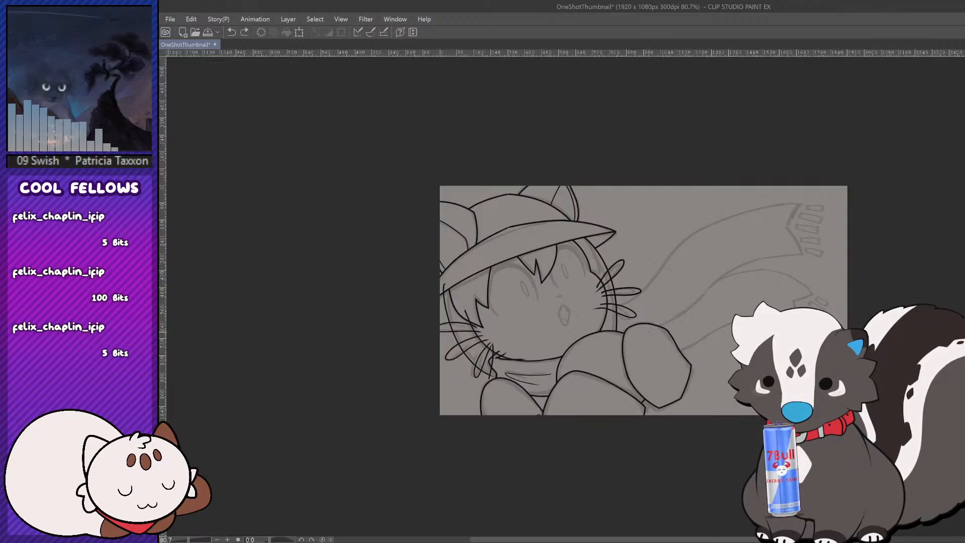
pyautogui.moveTo(649, 330)
pyautogui.mouseDown()
pyautogui.moveTo(671, 330)
pyautogui.moveTo(697, 394)
pyautogui.moveTo(688, 511)
pyautogui.moveTo(660, 316)
pyautogui.moveTo(752, 301)
pyautogui.mouseUp()
pyautogui.hotkey('ctrl', 'z')
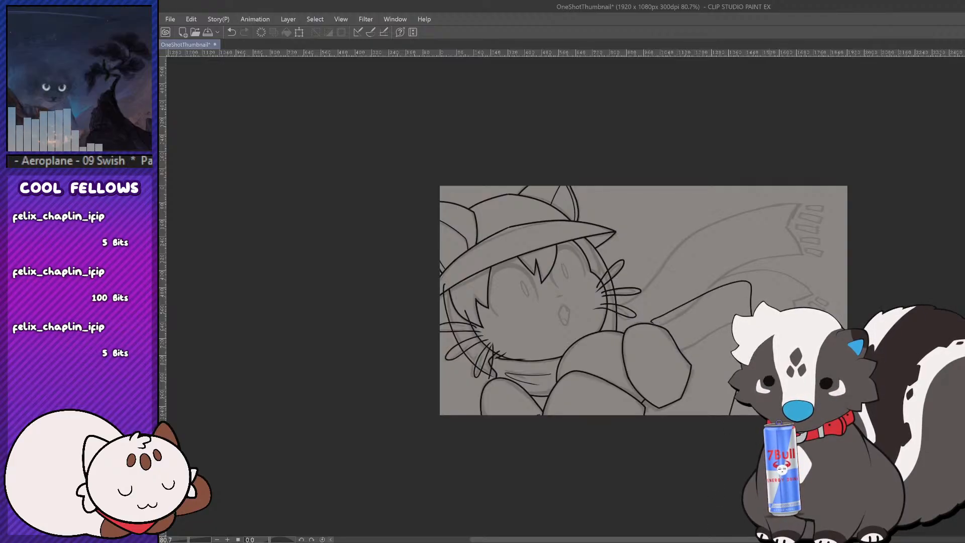
pyautogui.hotkey('ctrl', 'z')
pyautogui.moveTo(651, 333)
pyautogui.mouseDown()
pyautogui.moveTo(691, 345)
pyautogui.moveTo(715, 377)
pyautogui.moveTo(722, 415)
pyautogui.mouseUp()
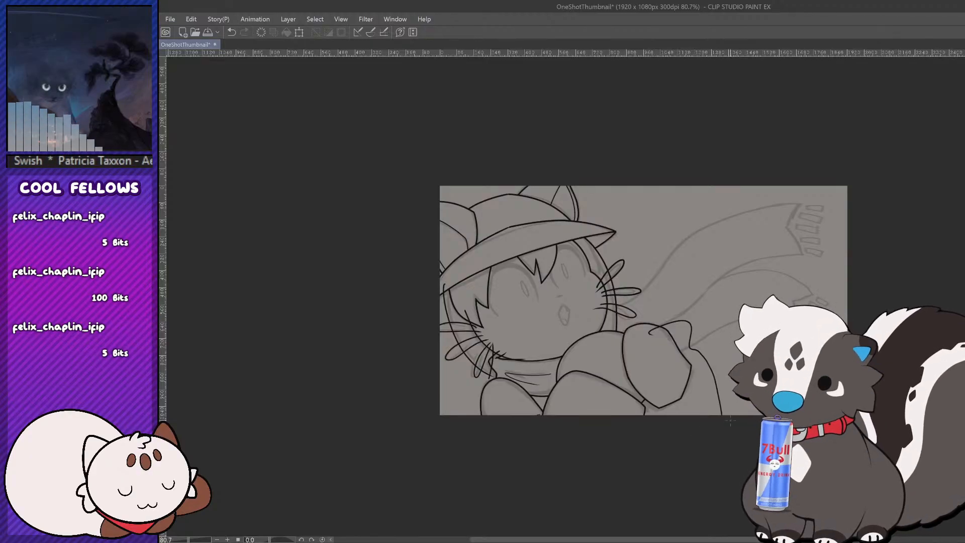
pyautogui.hotkey('ctrl', 'z')
pyautogui.moveTo(645, 333)
pyautogui.mouseDown()
pyautogui.moveTo(704, 294)
pyautogui.moveTo(799, 262)
pyautogui.moveTo(844, 324)
pyautogui.mouseUp()
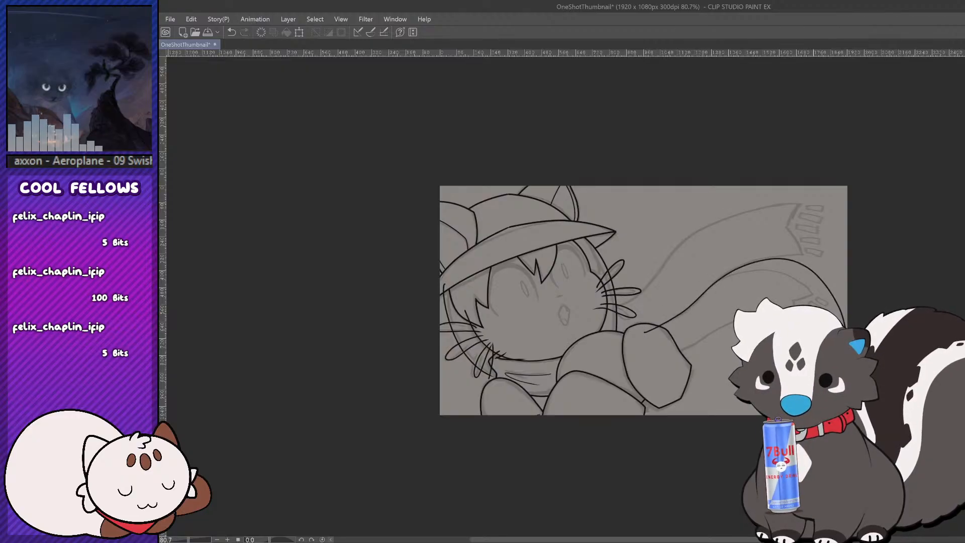
pyautogui.hotkey('ctrl', 'z')
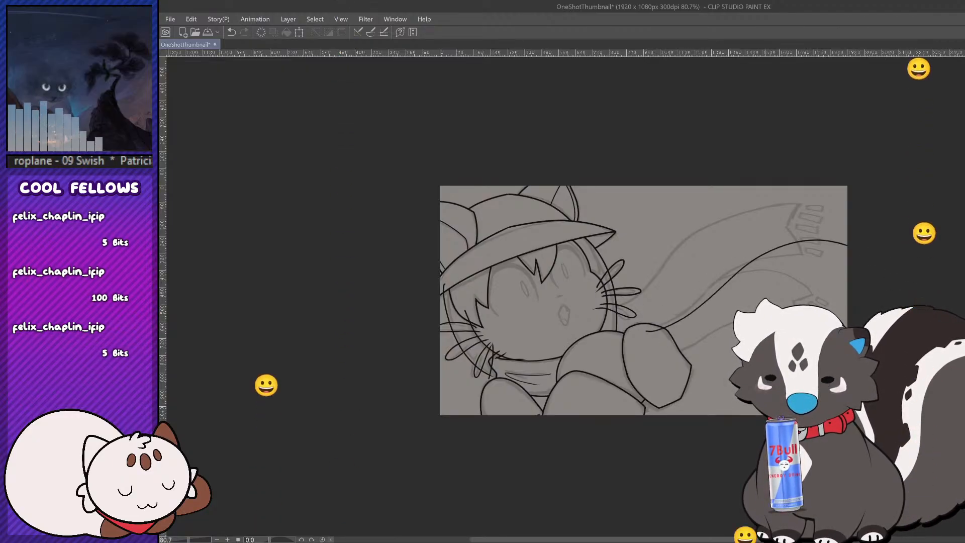
pyautogui.moveTo(644, 327)
pyautogui.mouseDown()
pyautogui.moveTo(824, 249)
pyautogui.moveTo(846, 256)
pyautogui.mouseUp()
pyautogui.hotkey('ctrl', 'z')
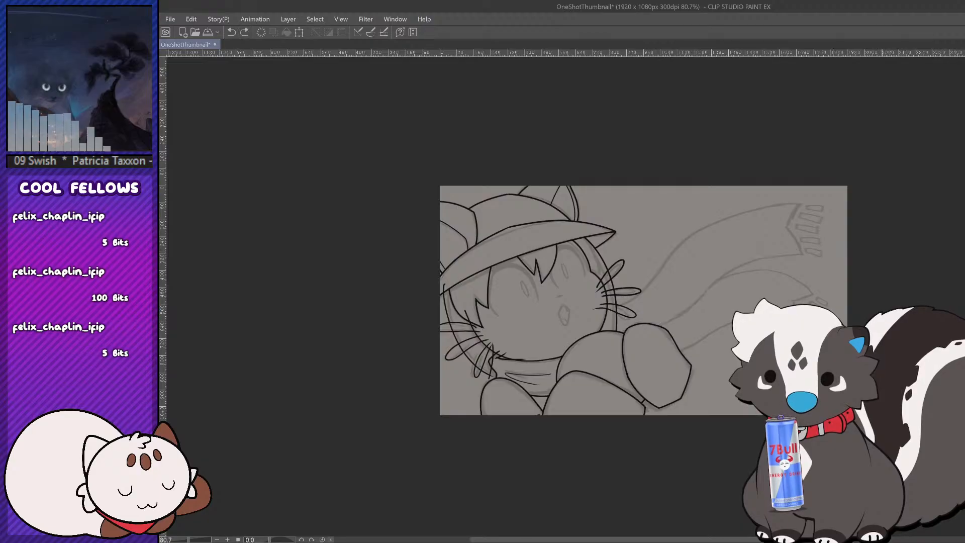
pyautogui.moveTo(645, 328); pyautogui.dragTo(842, 259)
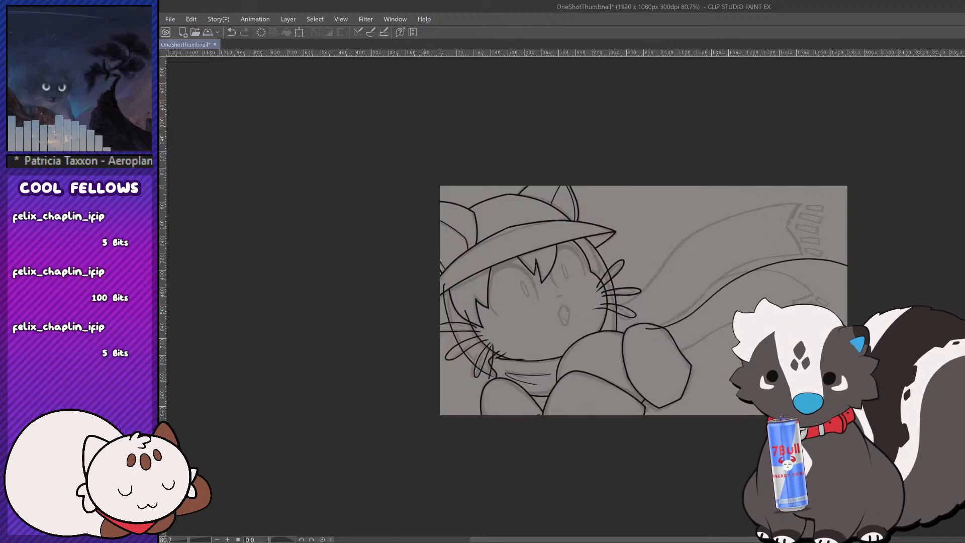
pyautogui.hotkey('ctrl', 'z')
pyautogui.moveTo(643, 328)
pyautogui.mouseDown()
pyautogui.moveTo(728, 276)
pyautogui.moveTo(847, 255)
pyautogui.mouseUp()
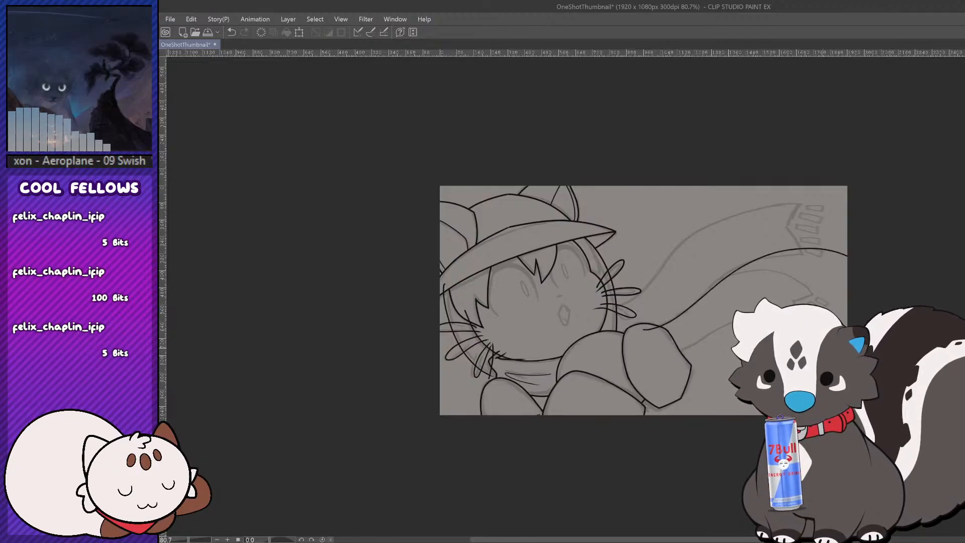
pyautogui.hotkey('ctrl', 'z')
pyautogui.moveTo(643, 327)
pyautogui.mouseDown()
pyautogui.moveTo(736, 272)
pyautogui.moveTo(842, 271)
pyautogui.mouseUp()
pyautogui.hotkey('ctrl', 'z')
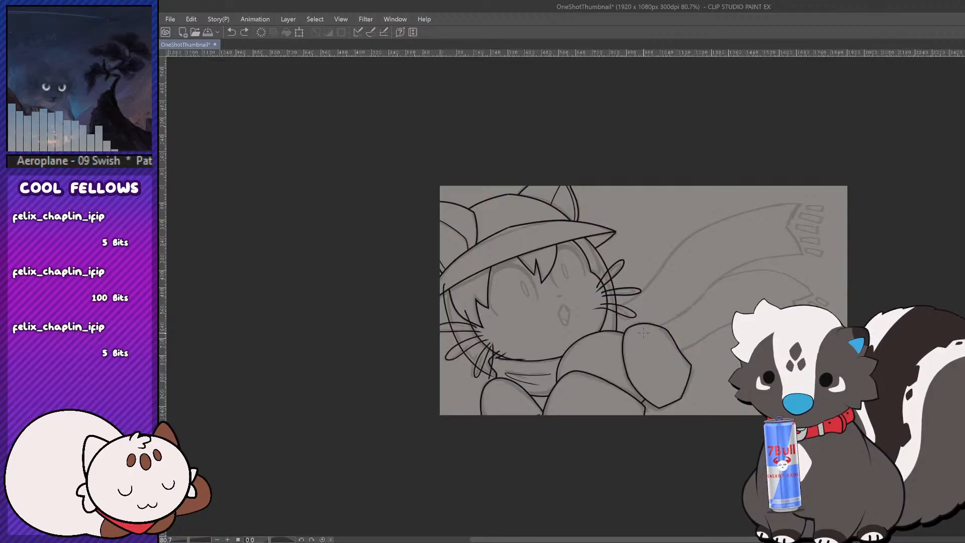
pyautogui.moveTo(640, 330)
pyautogui.mouseDown()
pyautogui.moveTo(763, 255)
pyautogui.moveTo(848, 266)
pyautogui.mouseUp()
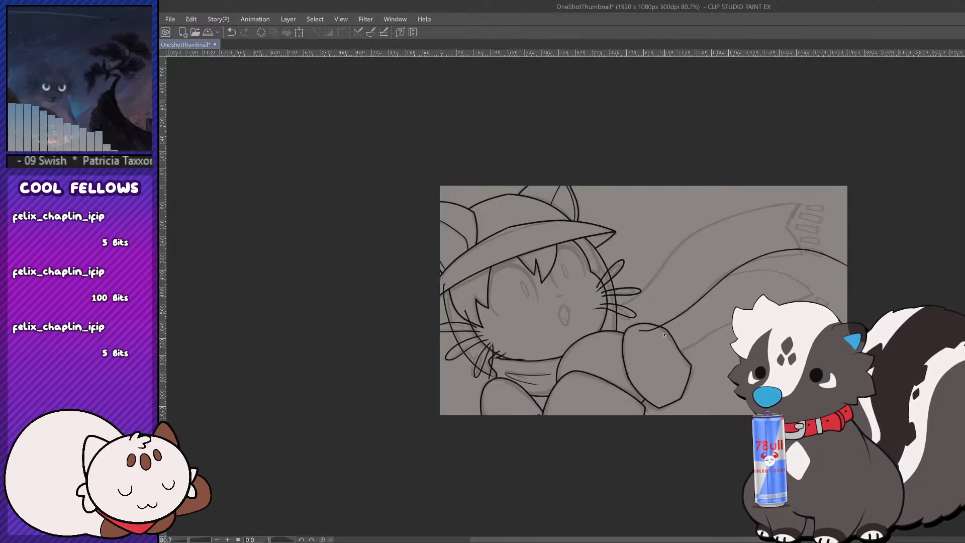
pyautogui.hotkey('ctrl', 'z')
pyautogui.moveTo(639, 328)
pyautogui.mouseDown()
pyautogui.moveTo(798, 254)
pyautogui.moveTo(825, 264)
pyautogui.mouseUp()
# Step: Ink the upper scarf tail's notched end and its upper edge back to the right-cheek whiskers, and save the file
pyautogui.moveTo(783, 224)
pyautogui.mouseDown()
pyautogui.moveTo(808, 286)
pyautogui.moveTo(820, 196)
pyautogui.moveTo(638, 279)
pyautogui.mouseUp()
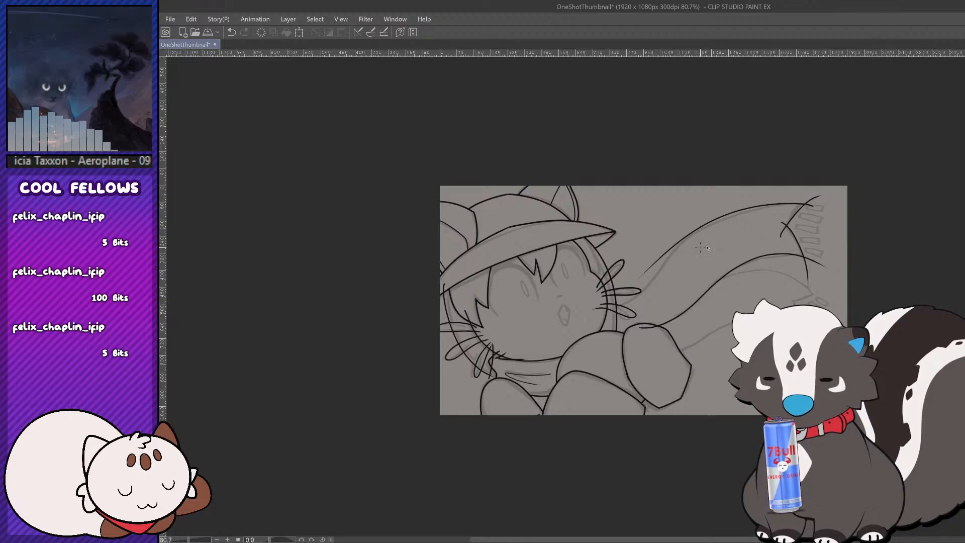
pyautogui.hotkey('ctrl', 'z')
pyautogui.moveTo(810, 204)
pyautogui.mouseDown()
pyautogui.moveTo(636, 301)
pyautogui.moveTo(658, 261)
pyautogui.moveTo(848, 205)
pyautogui.mouseUp()
pyautogui.hotkey('ctrl', 'z')
pyautogui.hotkey('ctrl', 'z')
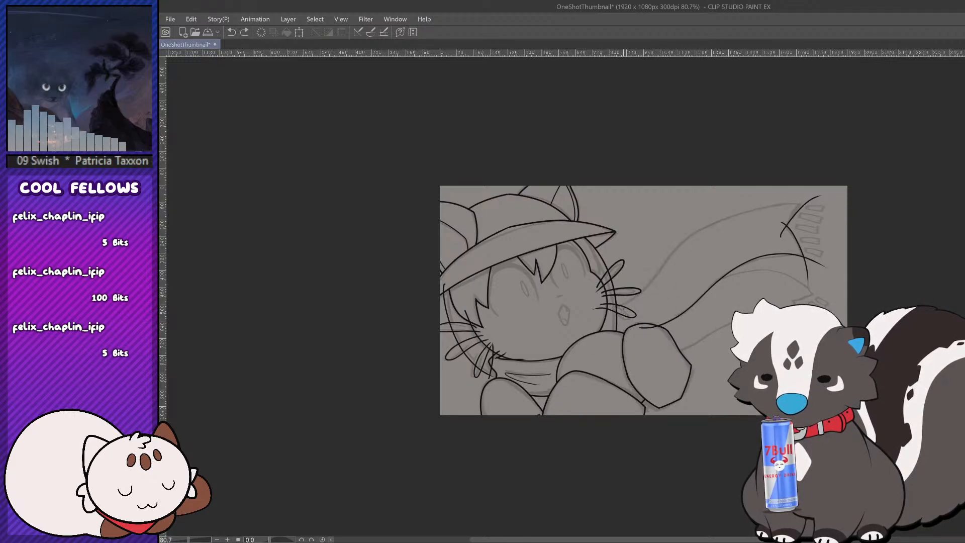
pyautogui.moveTo(619, 307); pyautogui.dragTo(830, 213)
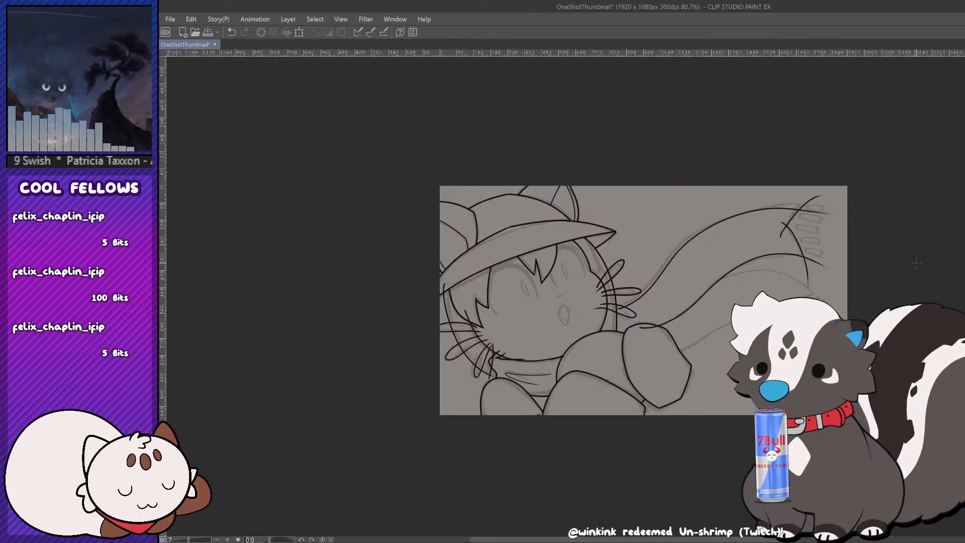
pyautogui.hotkey('ctrl', 's')
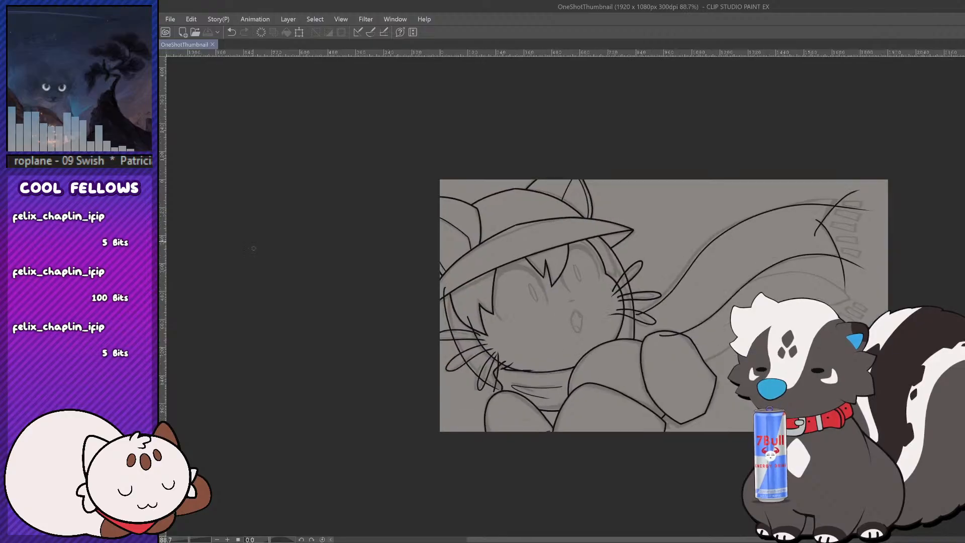
# Step: Erase the overshooting line ends around the corners and notch of the upper scarf tail
pyautogui.scroll(1, 253, 242)
pyautogui.moveTo(594, 540); pyautogui.dragTo(624, 539)
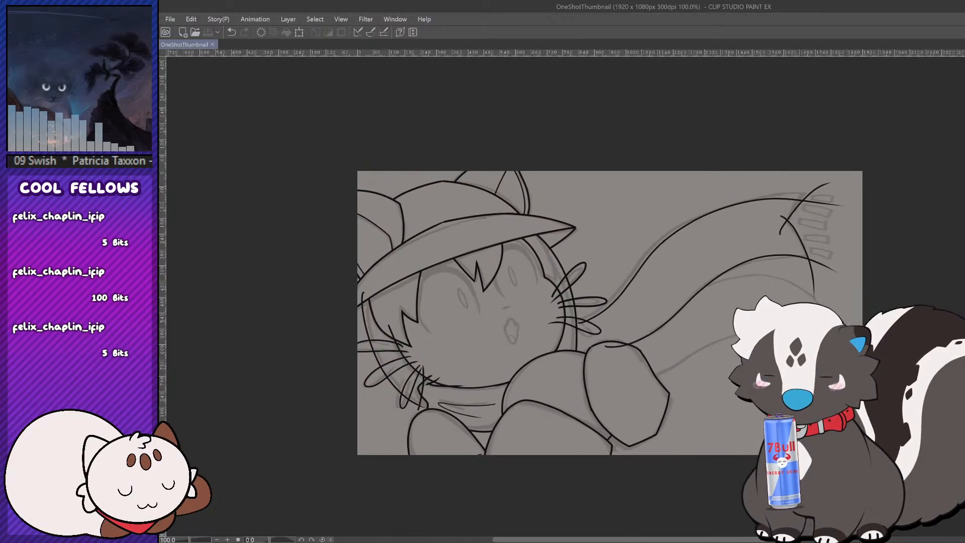
pyautogui.moveTo(820, 186); pyautogui.dragTo(822, 207)
pyautogui.moveTo(779, 228)
pyautogui.mouseDown()
pyautogui.moveTo(787, 231)
pyautogui.moveTo(785, 217)
pyautogui.mouseUp()
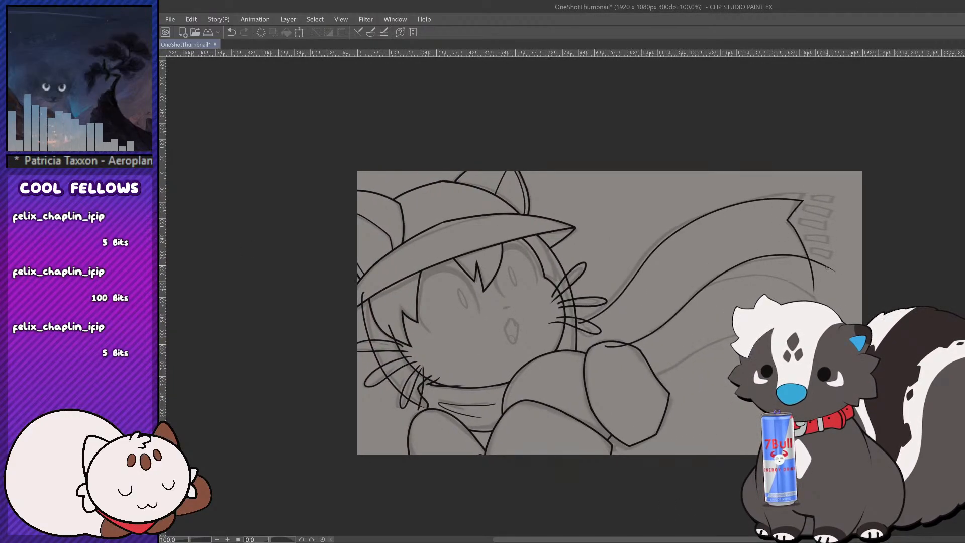
pyautogui.moveTo(823, 262); pyautogui.dragTo(810, 274)
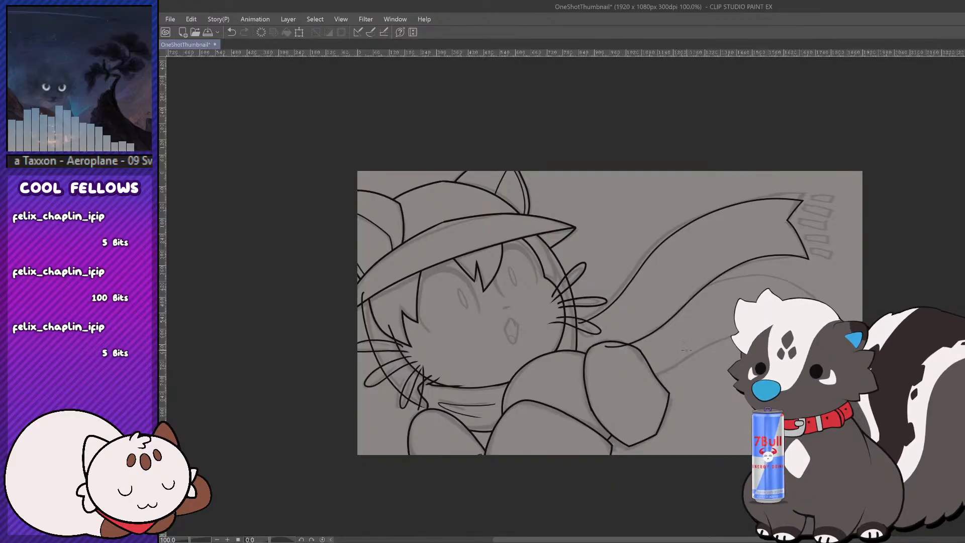
# Step: Ink the upper edge of the lower scarf tail as an arc branching off the upper tail, redrawing it until it fits
pyautogui.moveTo(670, 303); pyautogui.dragTo(799, 288)
pyautogui.hotkey('ctrl', 'z')
pyautogui.moveTo(679, 297); pyautogui.dragTo(799, 287)
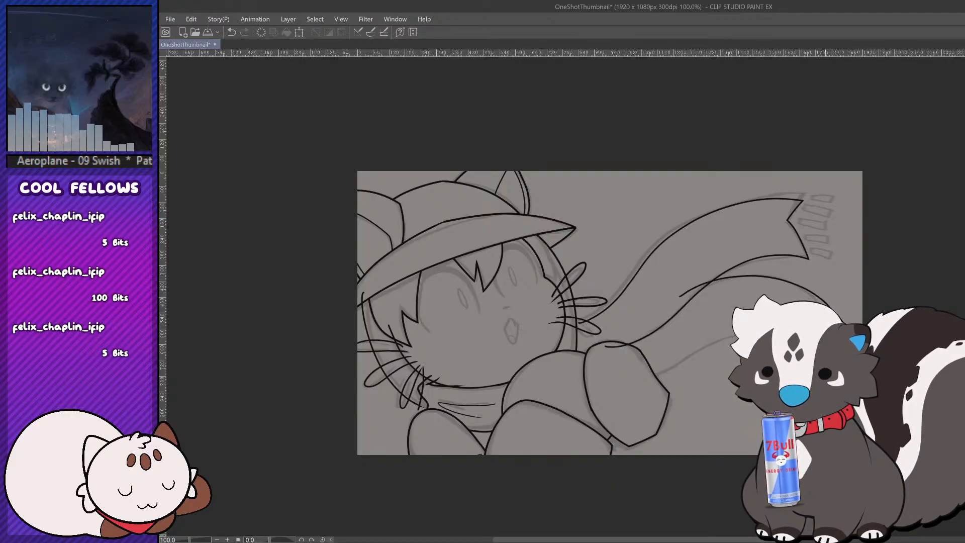
pyautogui.hotkey('ctrl', 'z')
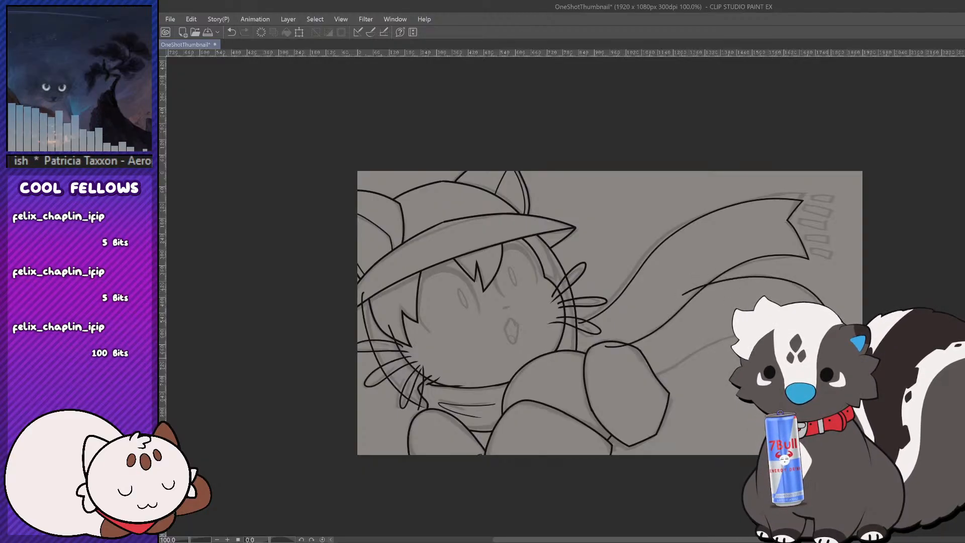
pyautogui.moveTo(686, 295)
pyautogui.mouseDown()
pyautogui.moveTo(804, 287)
pyautogui.moveTo(824, 303)
pyautogui.mouseUp()
pyautogui.hotkey('ctrl', 'z')
pyautogui.hotkey('ctrl', 'z')
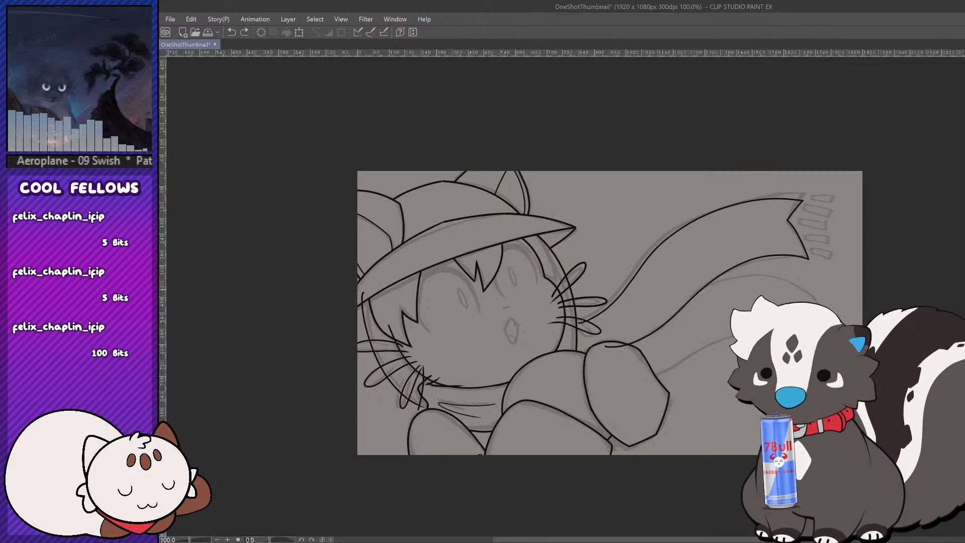
pyautogui.moveTo(675, 299); pyautogui.dragTo(817, 301)
pyautogui.hotkey('ctrl', 'z')
pyautogui.moveTo(674, 300); pyautogui.dragTo(817, 301)
pyautogui.hotkey('ctrl', 'z')
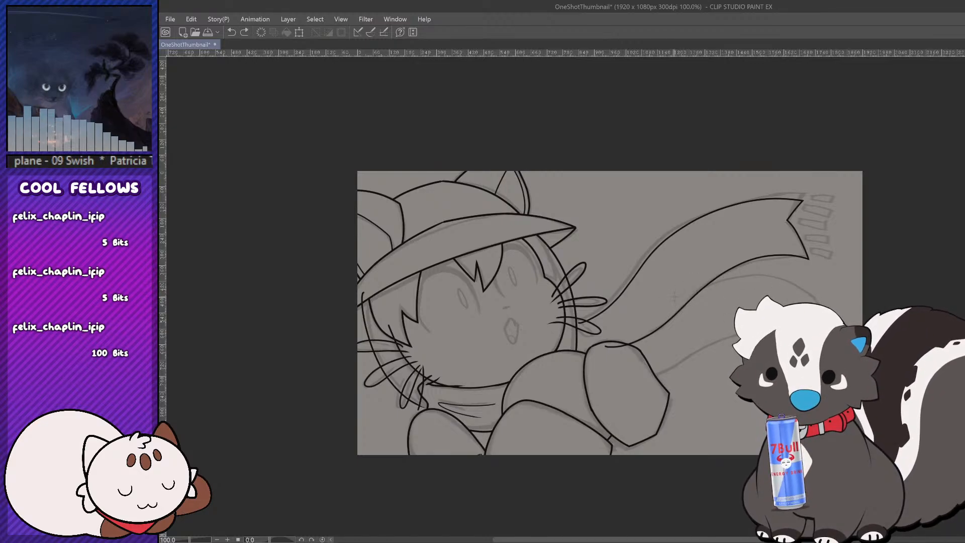
pyautogui.moveTo(673, 300); pyautogui.dragTo(817, 300)
pyautogui.hotkey('ctrl', 'z')
pyautogui.moveTo(670, 304)
pyautogui.mouseDown()
pyautogui.moveTo(729, 279)
pyautogui.moveTo(817, 302)
pyautogui.moveTo(680, 299)
pyautogui.moveTo(817, 302)
pyautogui.mouseUp()
pyautogui.hotkey('ctrl', 'z')
pyautogui.hotkey('ctrl', 'z')
pyautogui.moveTo(671, 306); pyautogui.dragTo(817, 301)
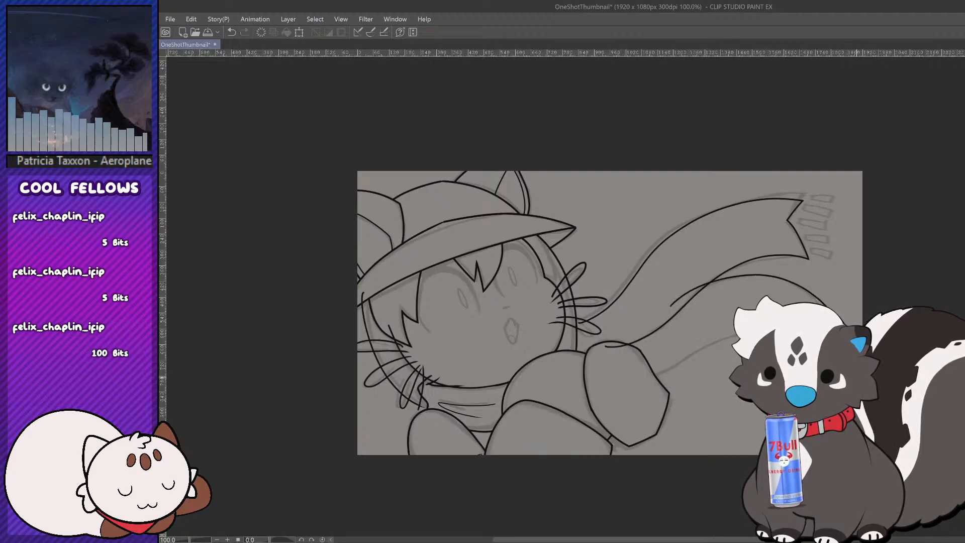
# Step: Ink the lower edge and notched end of the lower scarf tail, starting the edge inside the raised paw
pyautogui.moveTo(636, 376); pyautogui.dragTo(735, 337)
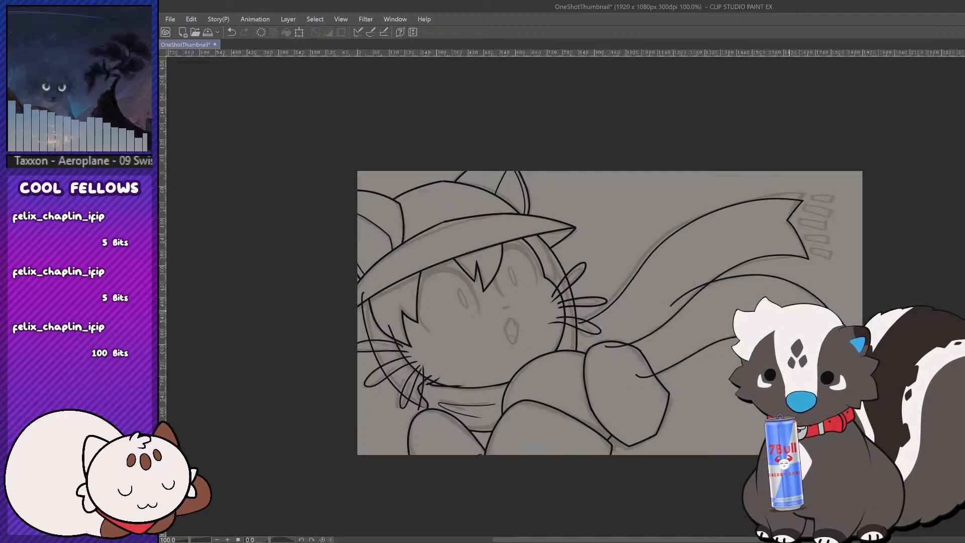
pyautogui.hotkey('ctrl', 'z')
pyautogui.hotkey('ctrl', 'y')
pyautogui.hotkey('ctrl', 'z')
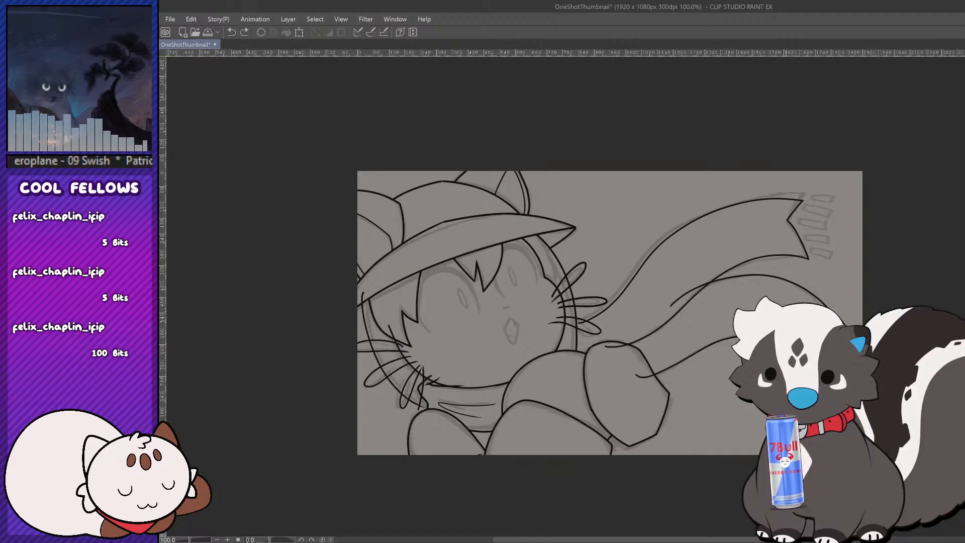
pyautogui.hotkey('ctrl', 'y')
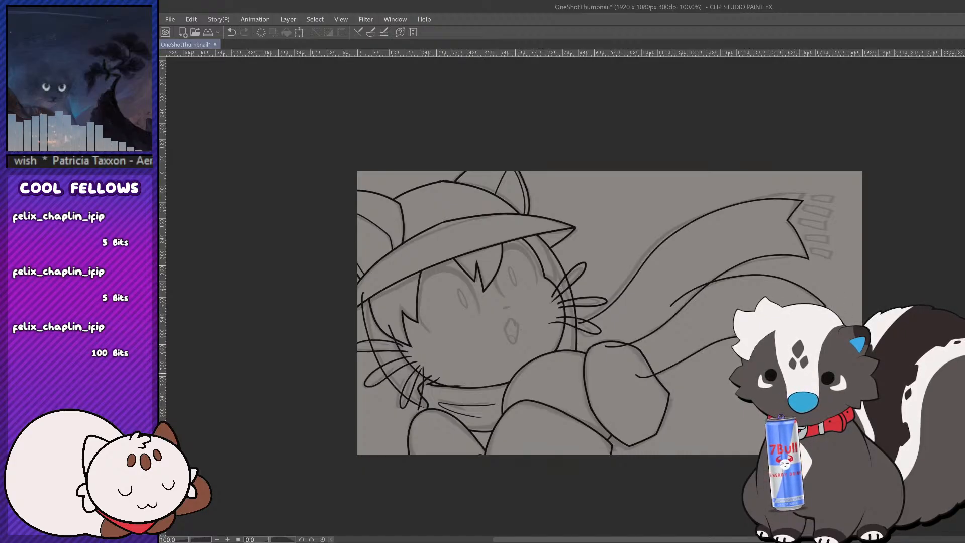
# Step: Erase the excess scarf lines that cross into the upper tail, the raised paw and the right-cheek whiskers
pyautogui.click(685, 295)
pyautogui.moveTo(641, 374); pyautogui.dragTo(652, 378)
pyautogui.moveTo(625, 346)
pyautogui.mouseDown()
pyautogui.moveTo(607, 347)
pyautogui.moveTo(590, 330)
pyautogui.mouseUp()
# Step: Examine the inked character and both scarf tails close up and as a whole to judge the line art
pyautogui.scroll(-1, 628, 367)
pyautogui.scroll(1, 608, 354)
pyautogui.scroll(-5, 639, 404)
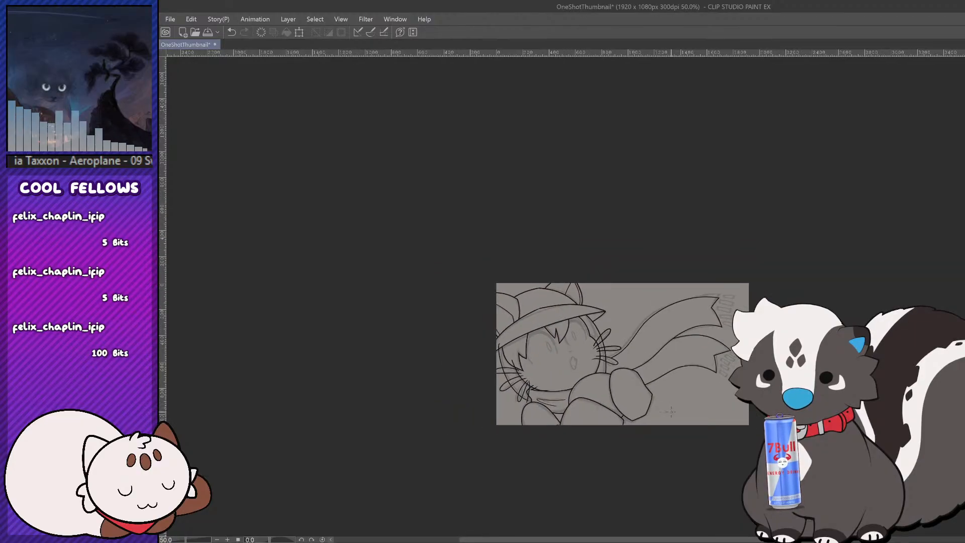
pyautogui.scroll(2, 639, 403)
pyautogui.scroll(2, 670, 354)
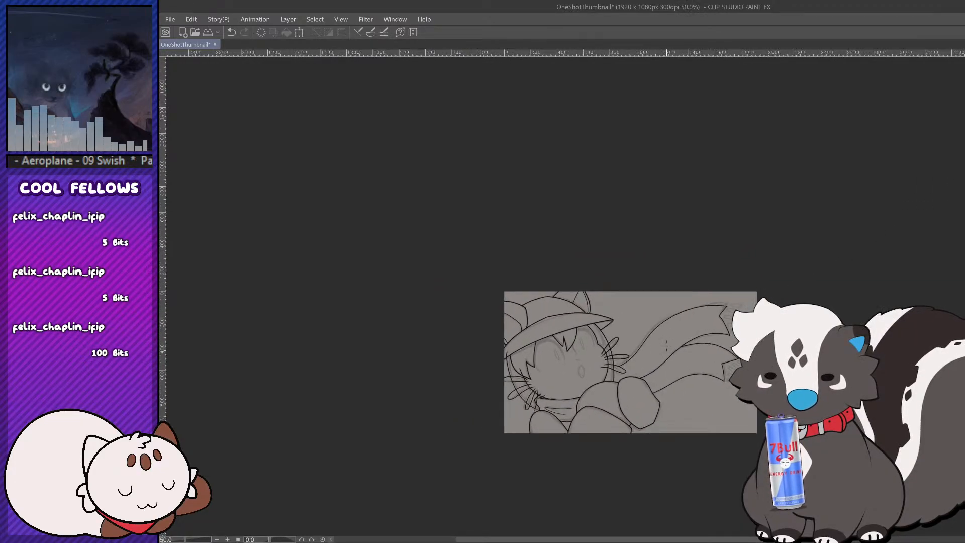
pyautogui.scroll(3, 549, 425)
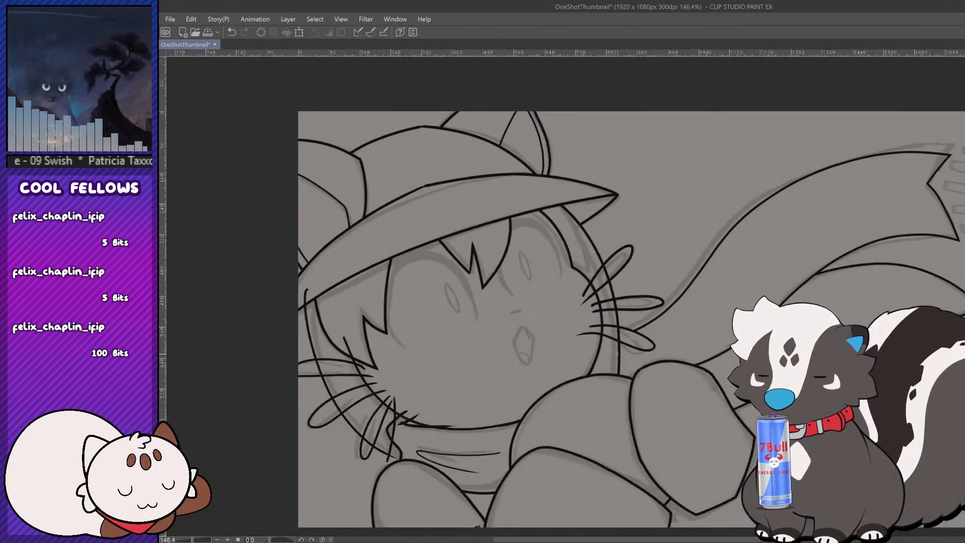
pyautogui.scroll(-4, 556, 410)
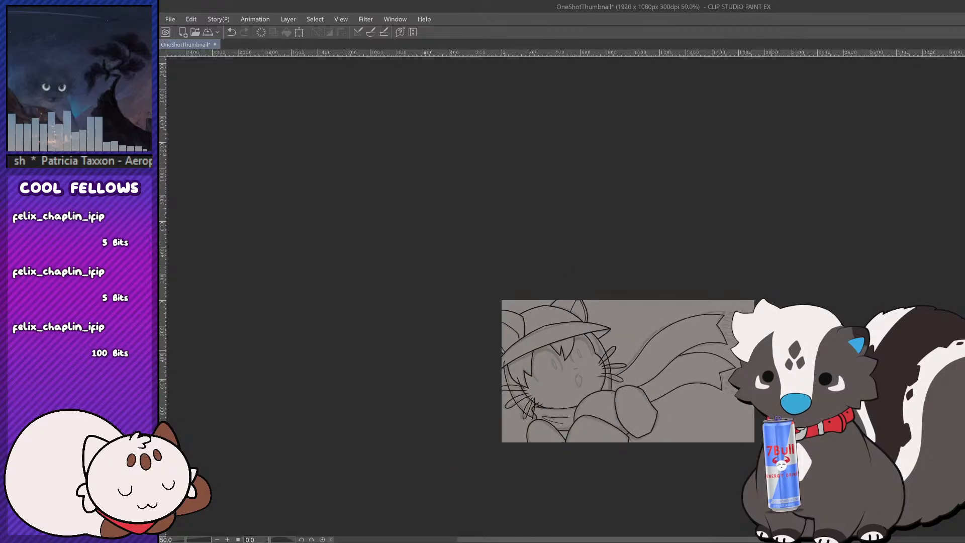
pyautogui.scroll(1, 556, 411)
pyautogui.moveTo(708, 539); pyautogui.dragTo(719, 539)
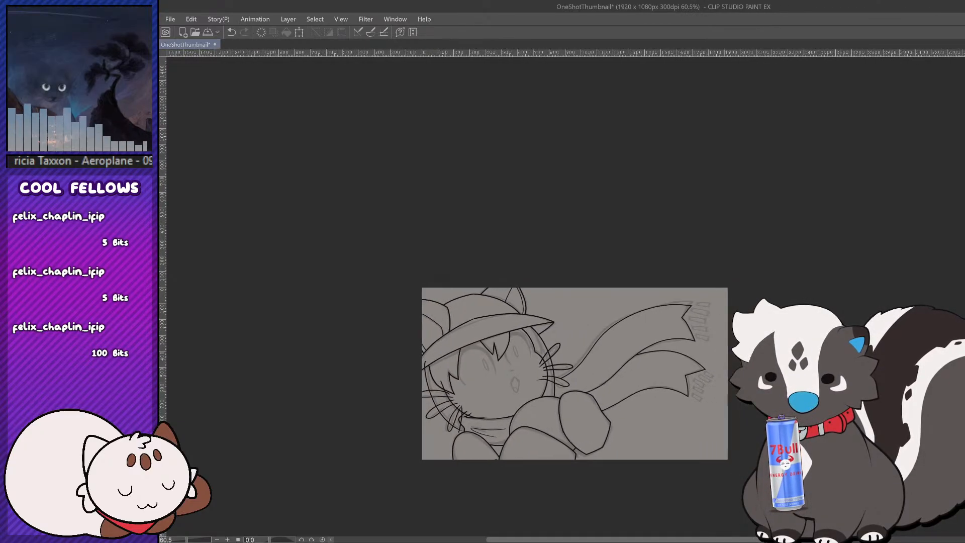
pyautogui.scroll(1, 719, 504)
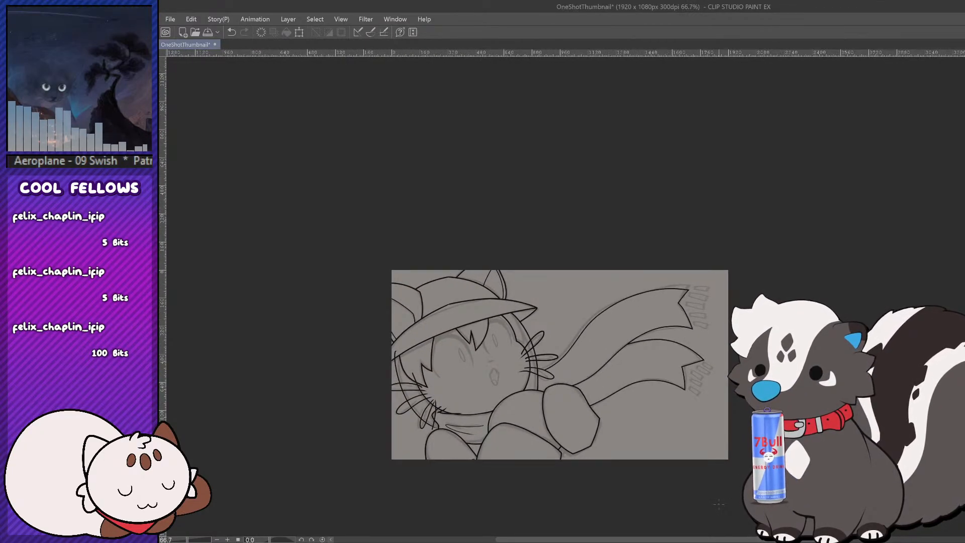
pyautogui.scroll(-2, 719, 504)
pyautogui.scroll(1, 719, 504)
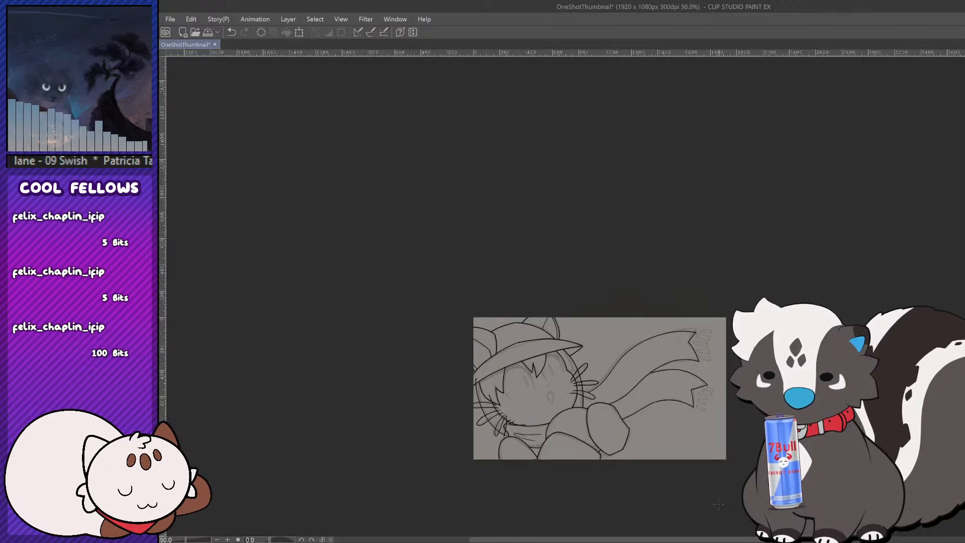
pyautogui.scroll(3, 719, 504)
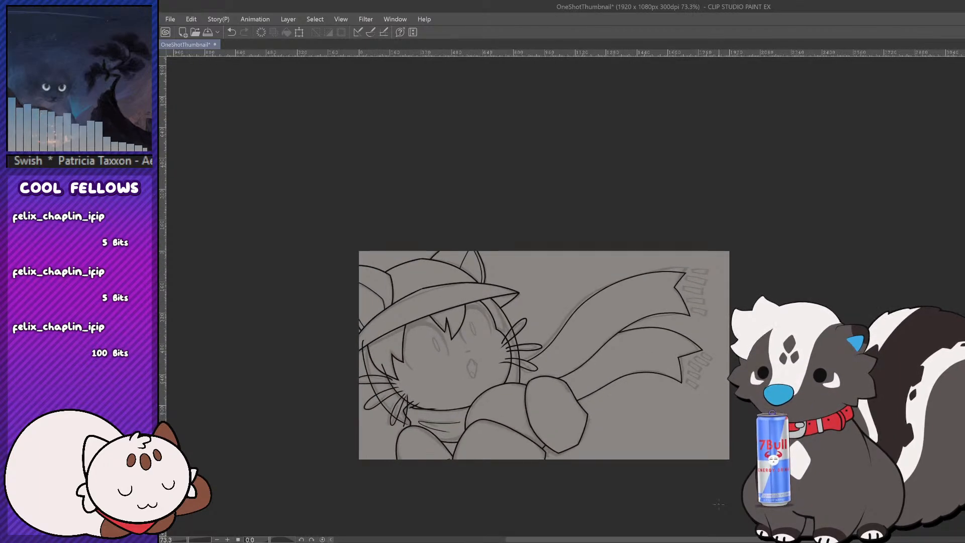
pyautogui.moveTo(719, 505); pyautogui.dragTo(808, 504)
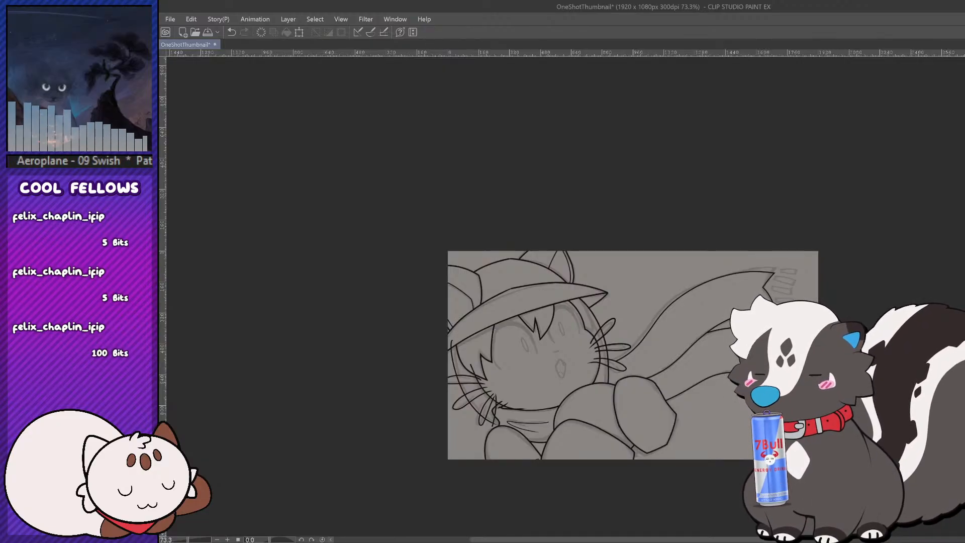
# Step: Ink the two curved side lines of the fringe beyond the upper scarf tail's notched end, redrawing each until it fits the sketch
pyautogui.scroll(5, 777, 261)
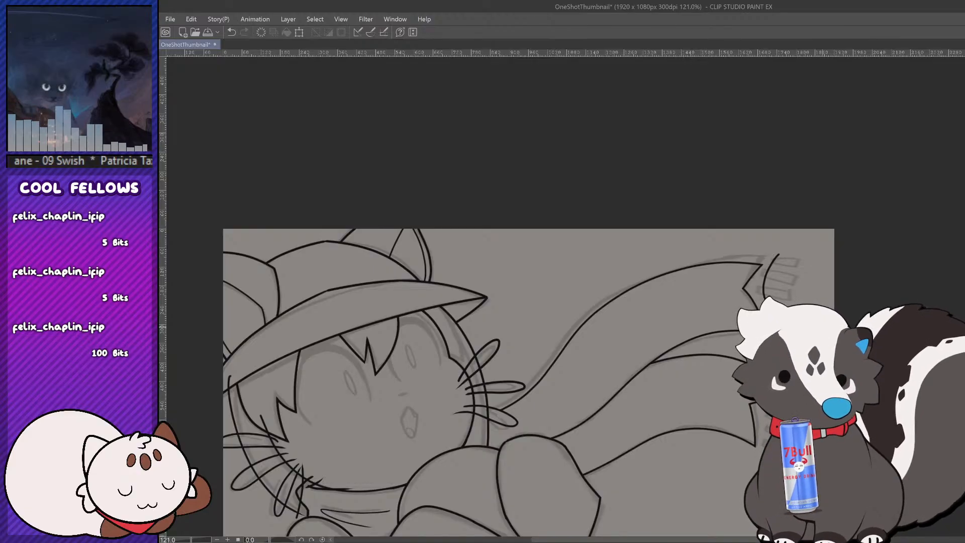
pyautogui.hotkey('ctrl', 'z')
pyautogui.moveTo(782, 256); pyautogui.dragTo(770, 312)
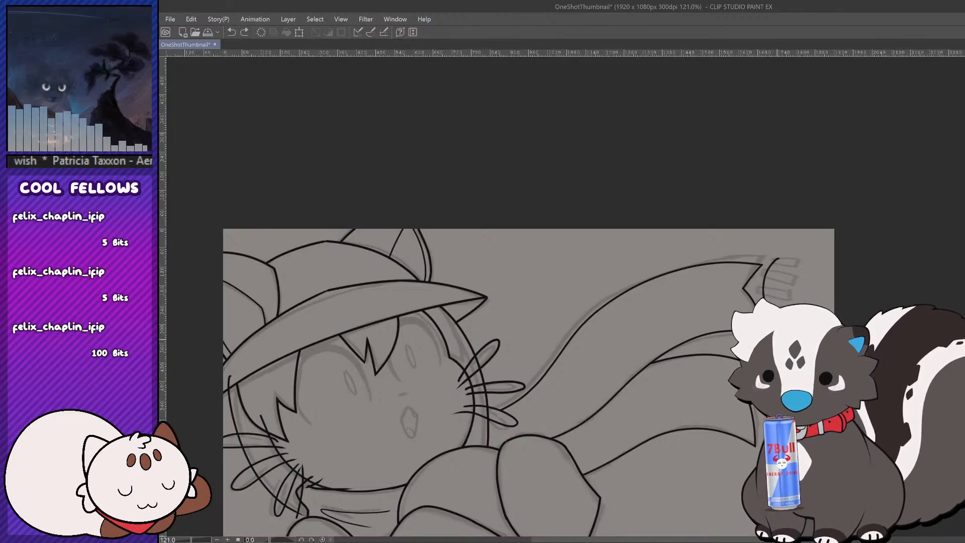
pyautogui.hotkey('ctrl', 'z')
pyautogui.moveTo(776, 255); pyautogui.dragTo(769, 317)
pyautogui.moveTo(804, 254); pyautogui.dragTo(794, 306)
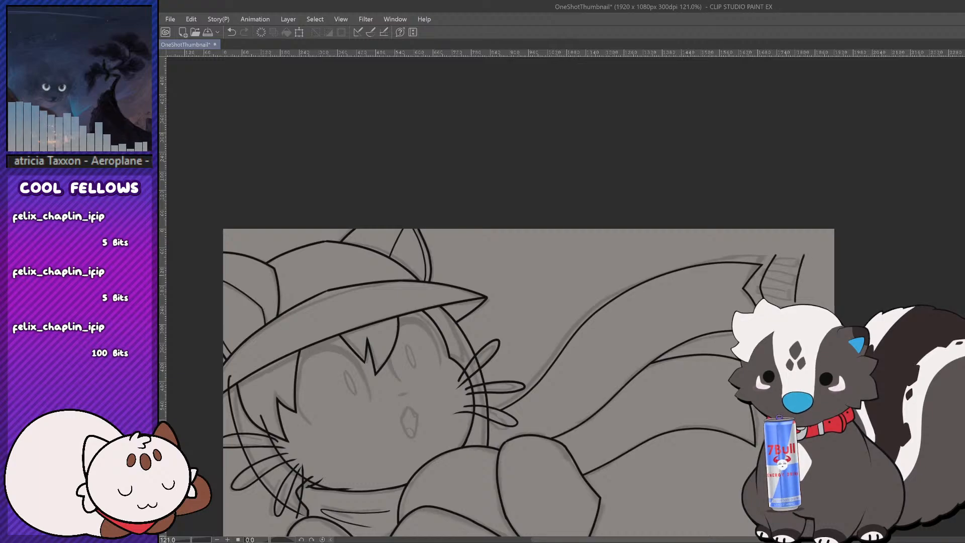
pyautogui.hotkey('ctrl', 'z')
pyautogui.moveTo(802, 253); pyautogui.dragTo(792, 305)
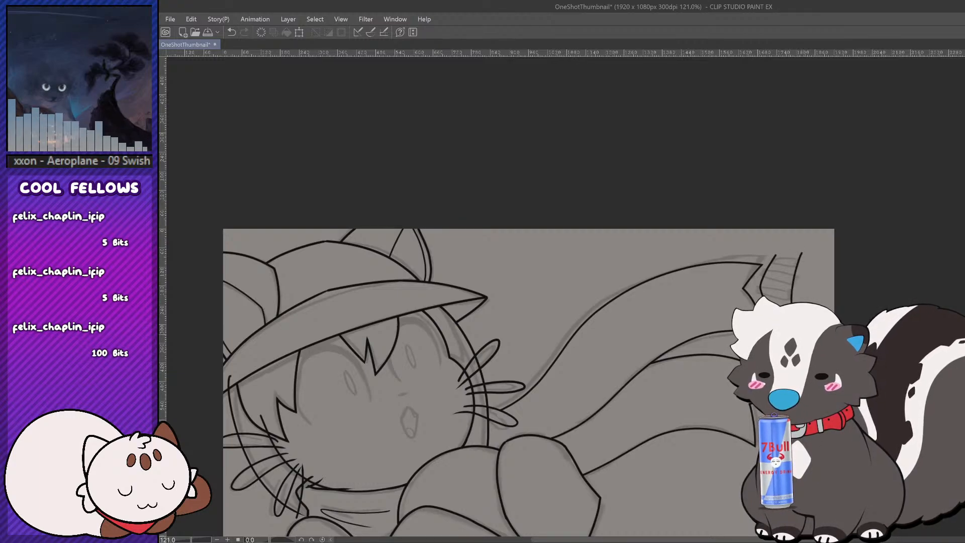
pyautogui.hotkey('ctrl', 'z')
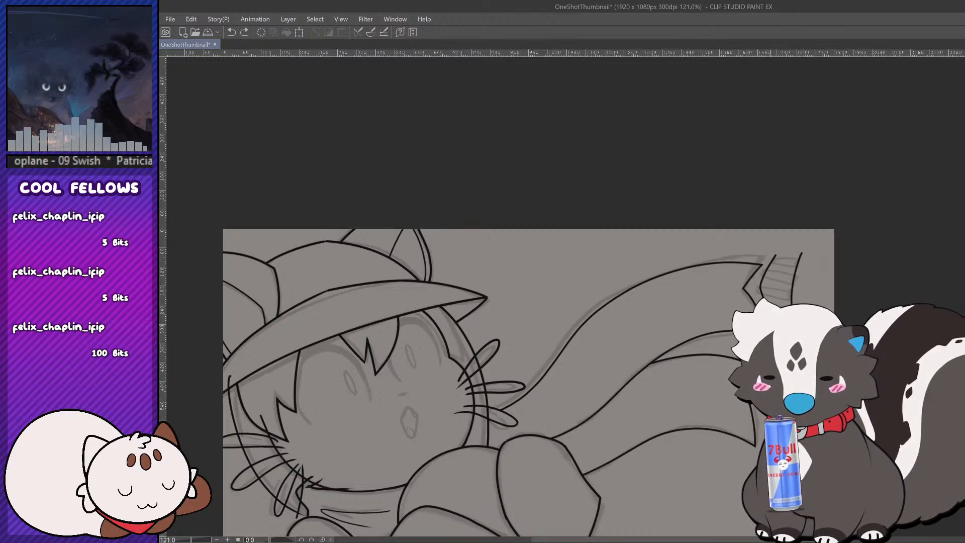
pyautogui.hotkey('ctrl', 'y')
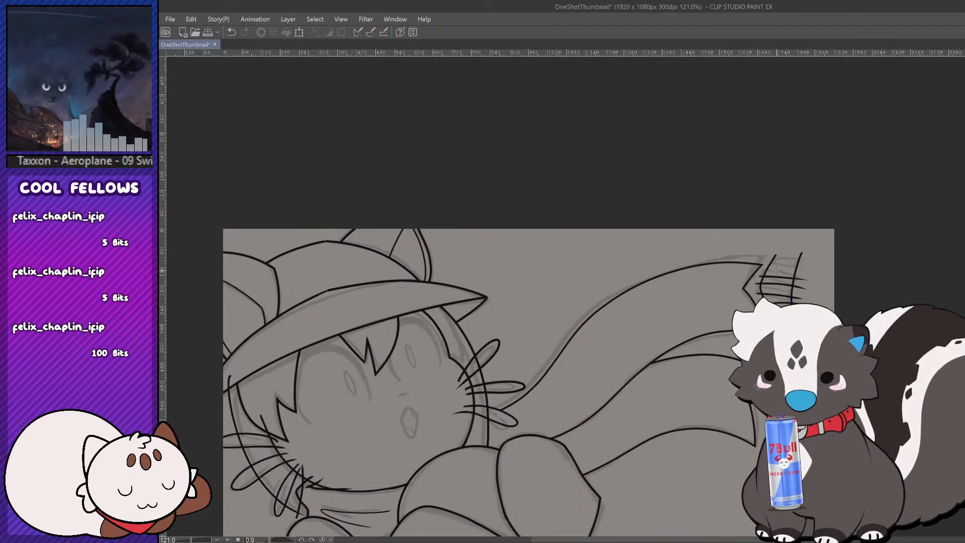
# Step: Ink the crosswise fringe lines on the upper scarf tail and erase the excess between and beyond them to leave separate tassels
pyautogui.moveTo(766, 265)
pyautogui.mouseDown()
pyautogui.moveTo(807, 263)
pyautogui.moveTo(815, 252)
pyautogui.moveTo(806, 263)
pyautogui.mouseUp()
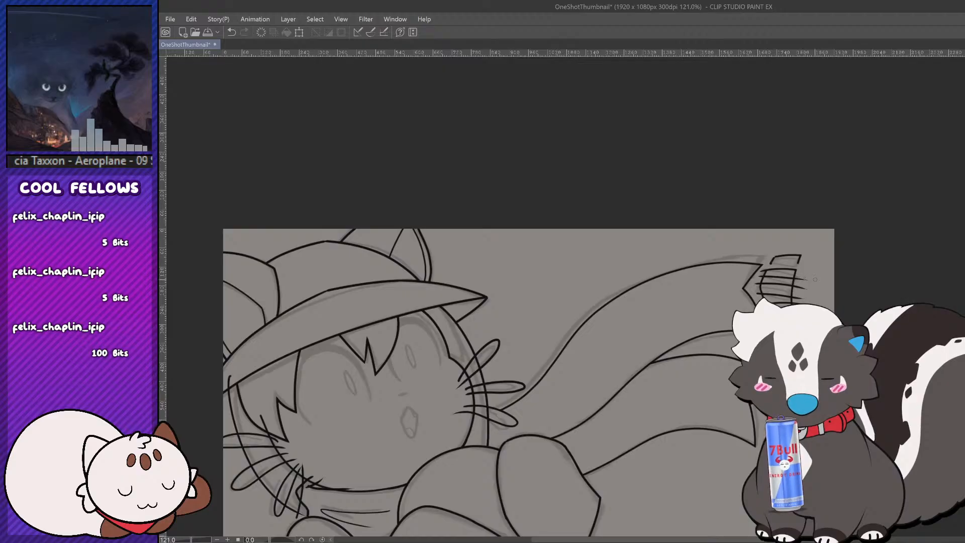
pyautogui.scroll(3, 815, 279)
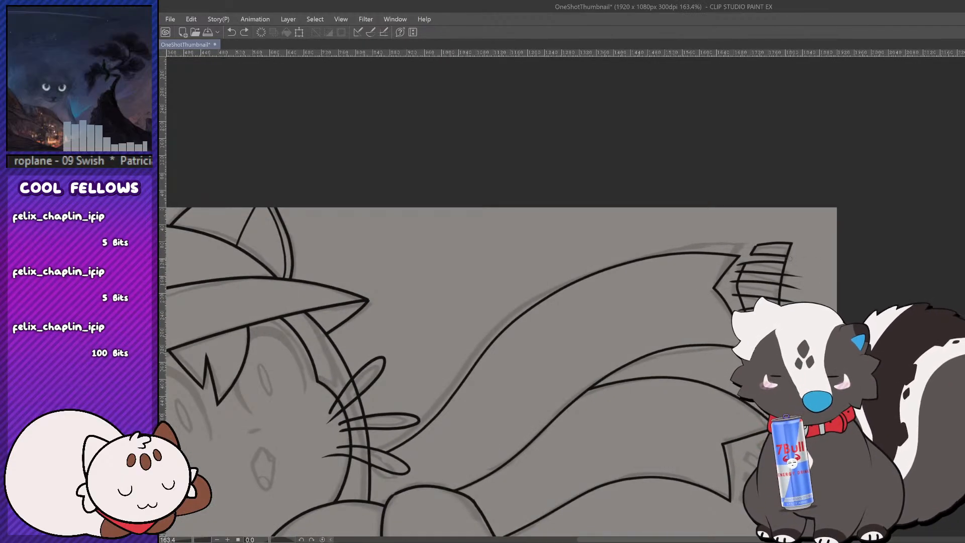
pyautogui.click(787, 259)
pyautogui.moveTo(785, 276); pyautogui.dragTo(792, 292)
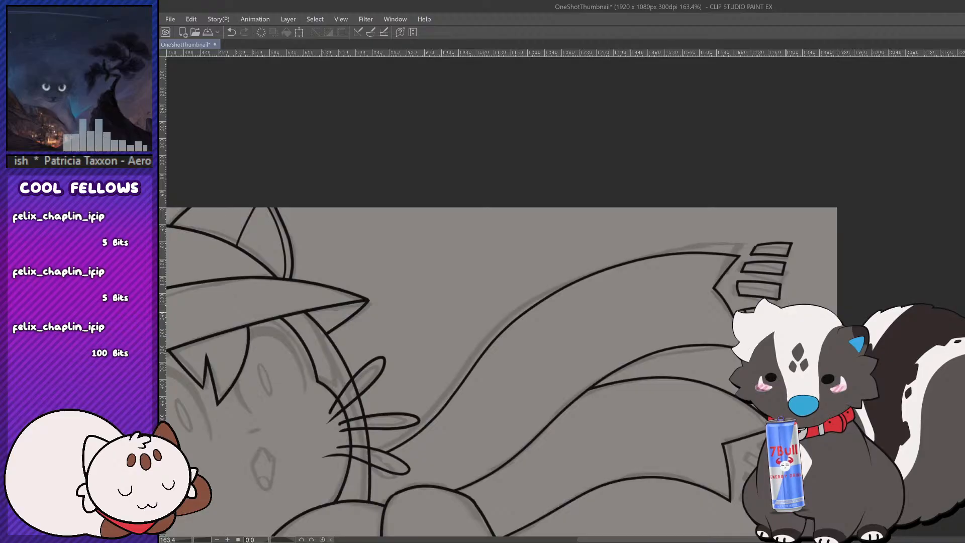
pyautogui.hotkey('ctrl', 'z')
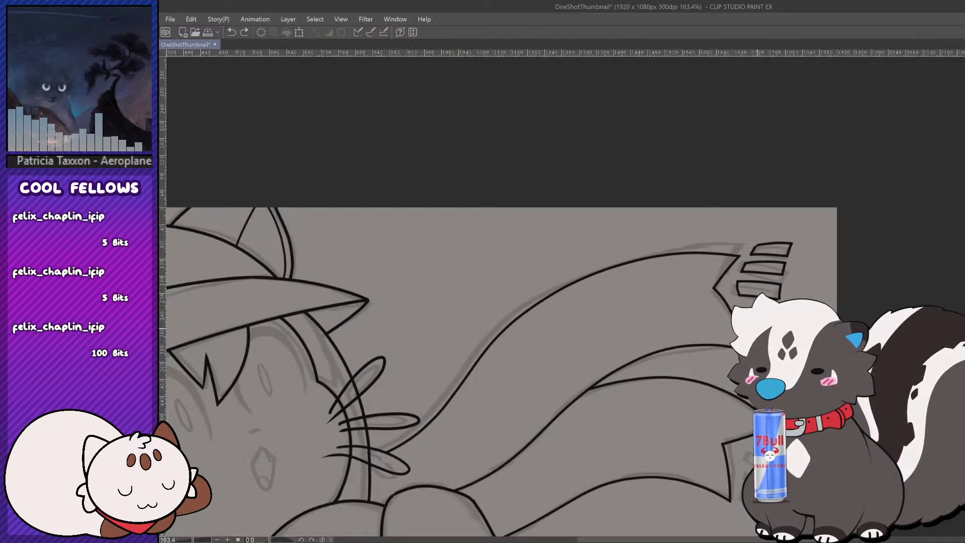
pyautogui.moveTo(769, 299); pyautogui.dragTo(792, 314)
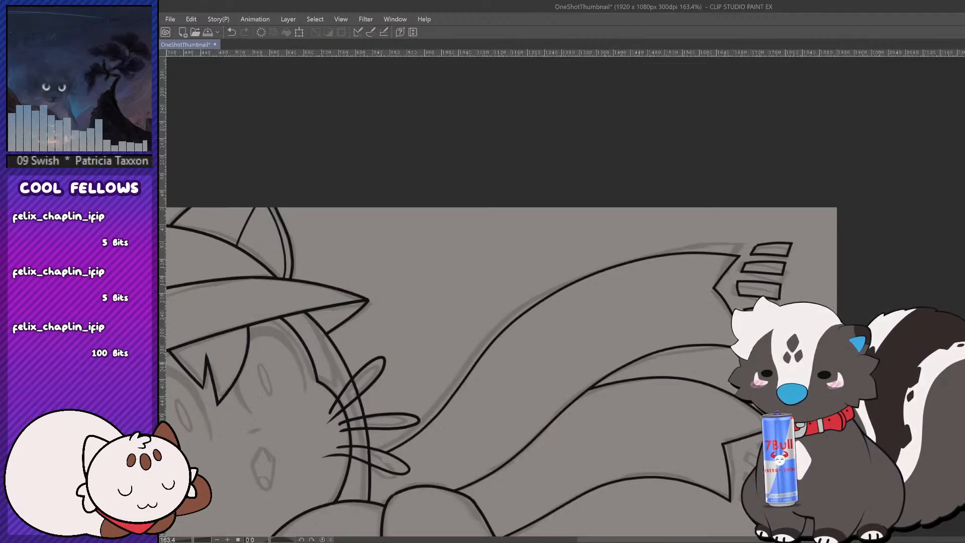
# Step: Examine the tasselled upper scarf tail, the face and the whole inked character at several magnifications to judge the line art
pyautogui.scroll(-8, 803, 337)
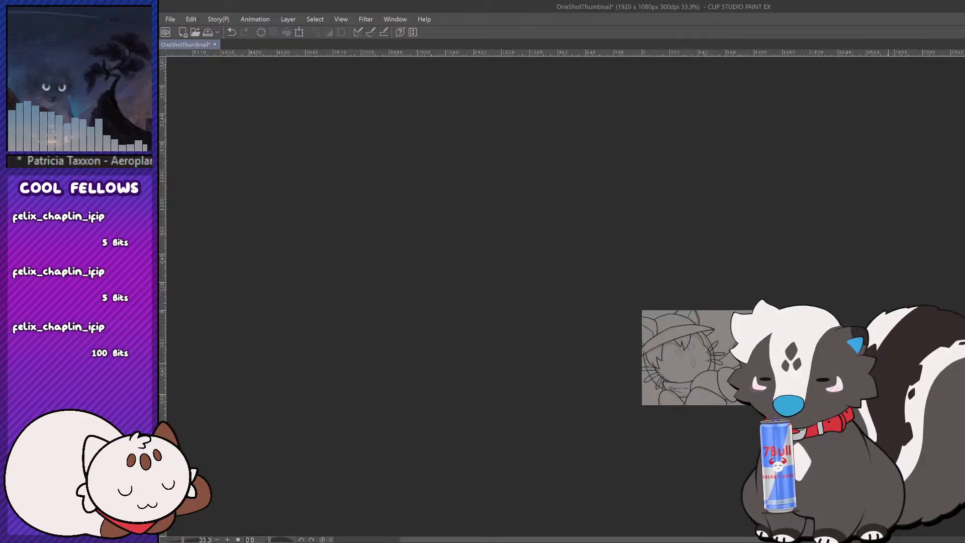
pyautogui.scroll(3, 809, 362)
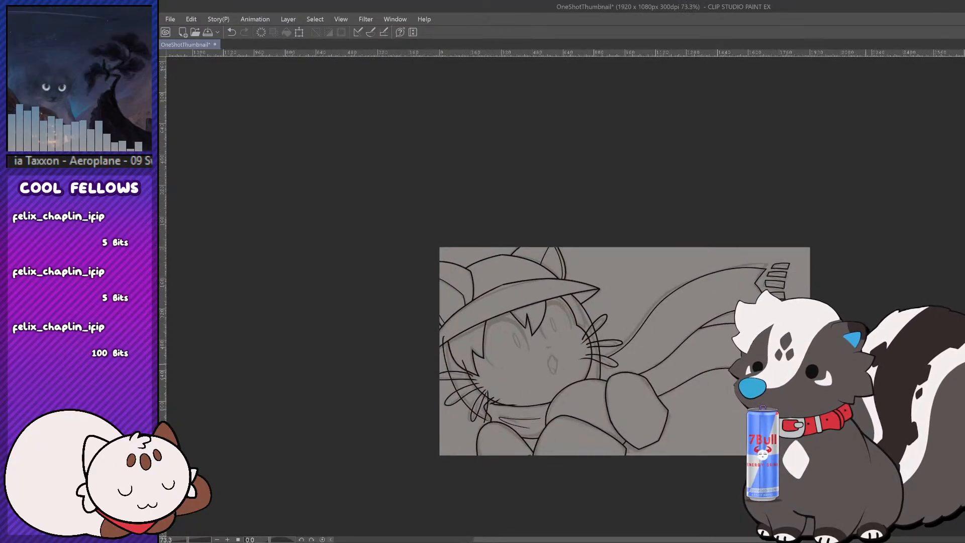
pyautogui.scroll(1, 809, 362)
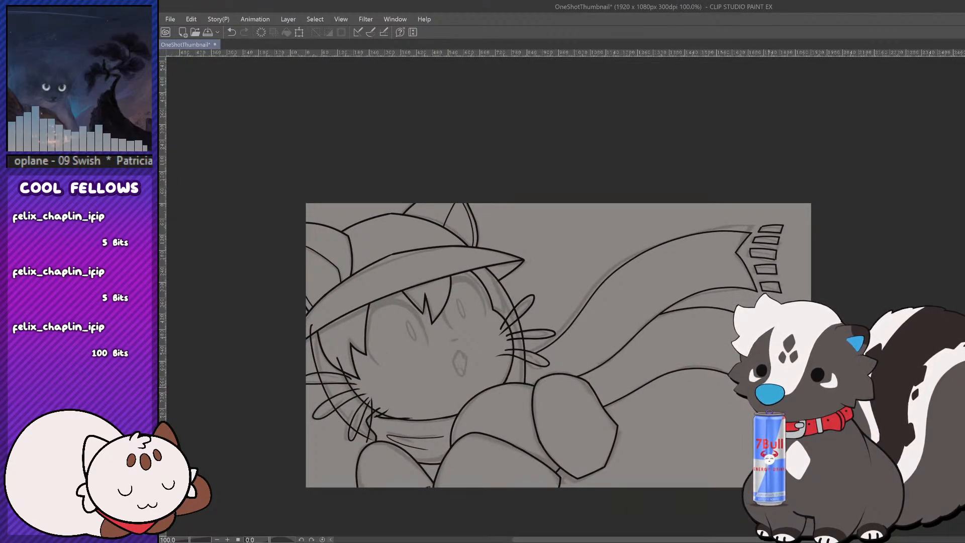
pyautogui.scroll(-2, 767, 383)
pyautogui.scroll(1, 766, 383)
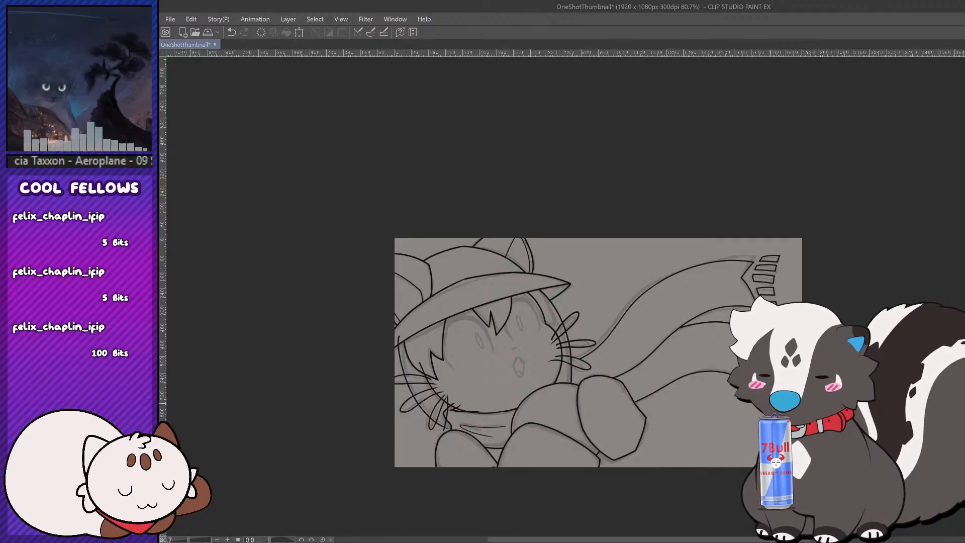
pyautogui.scroll(-6, 715, 340)
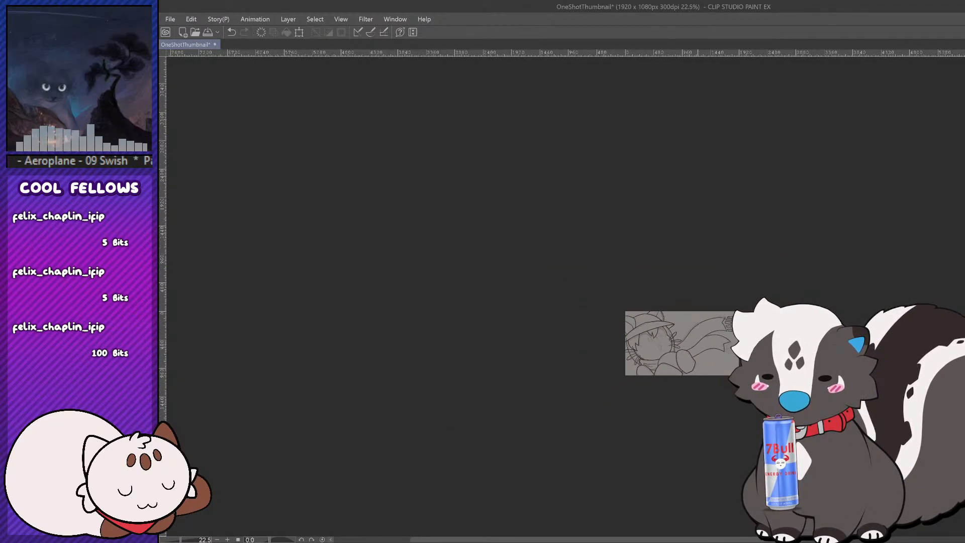
pyautogui.scroll(2, 739, 343)
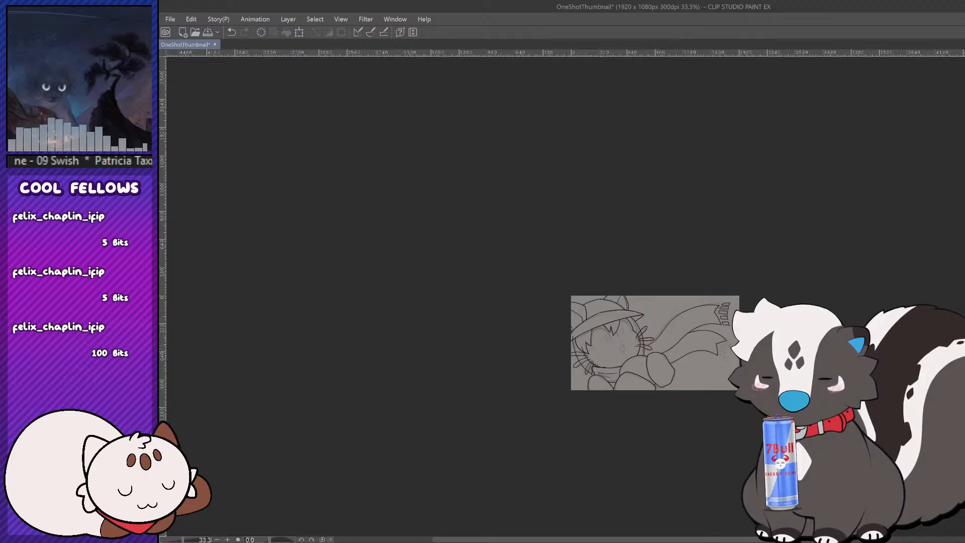
pyautogui.scroll(2, 701, 365)
pyautogui.scroll(2, 696, 330)
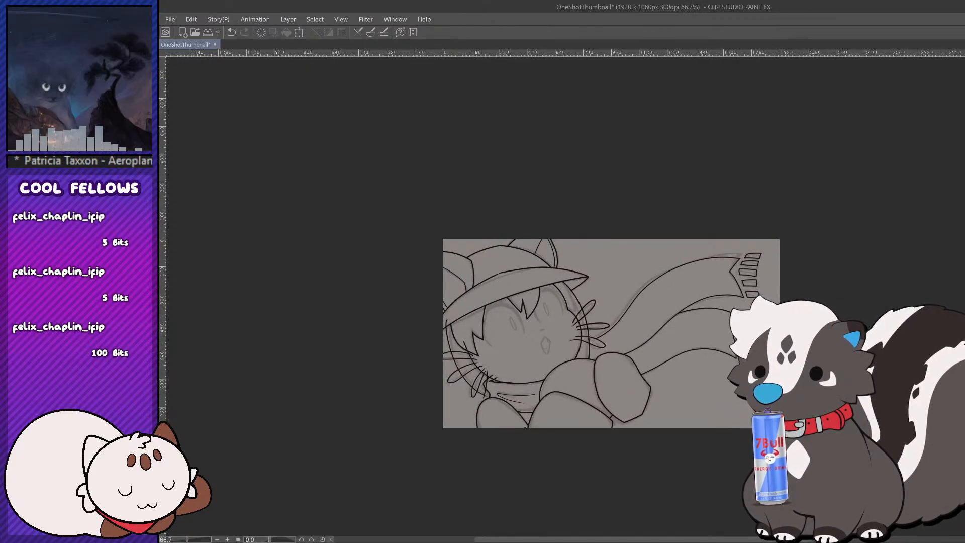
pyautogui.scroll(4, 612, 331)
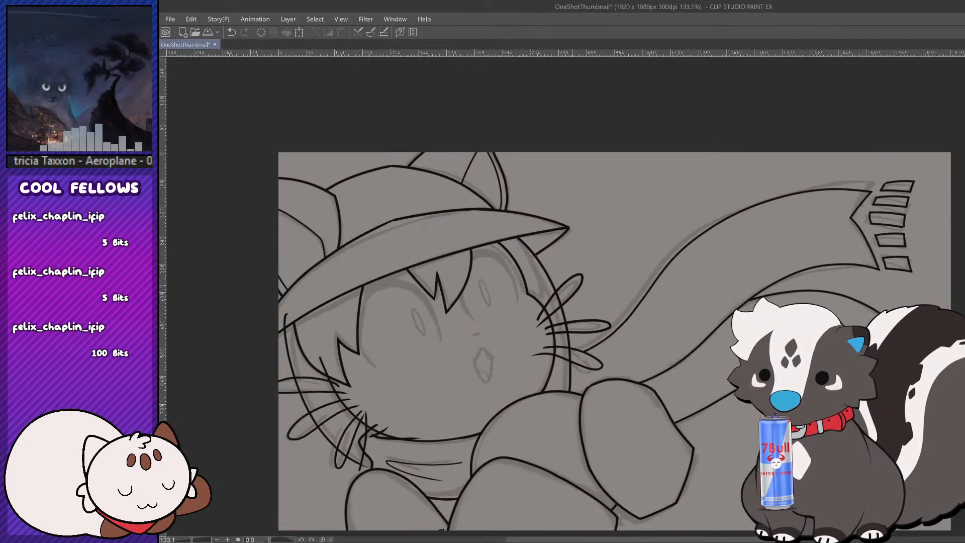
pyautogui.scroll(-1, 567, 277)
pyautogui.scroll(1, 737, 410)
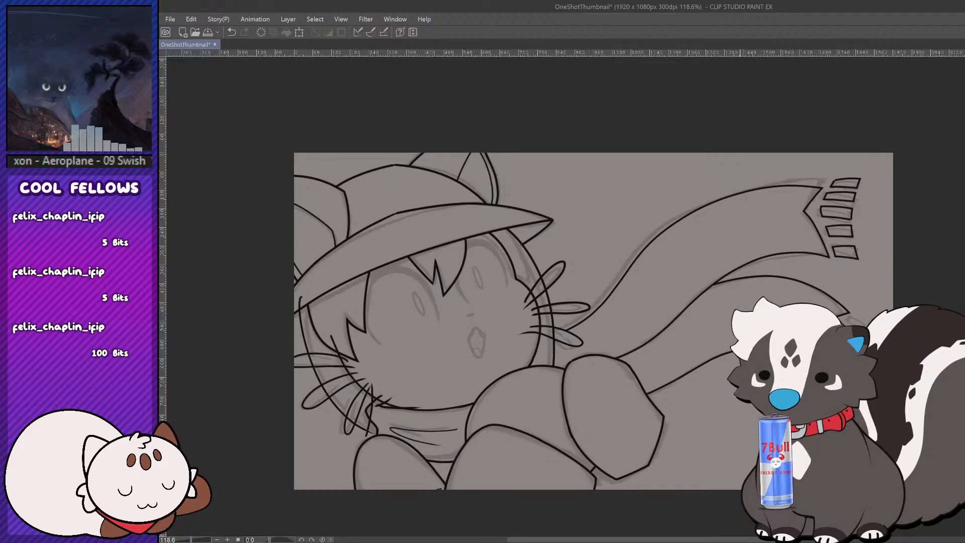
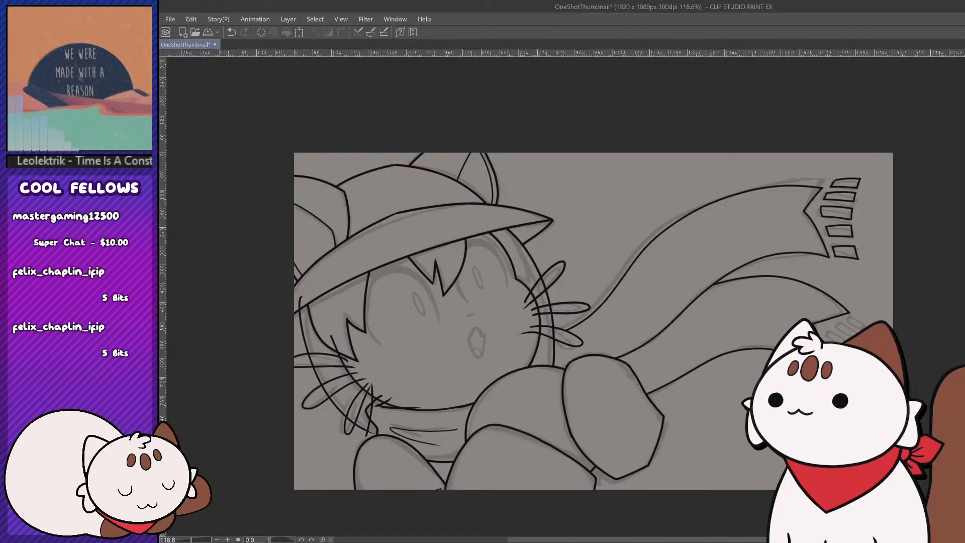
pyautogui.scroll(3, 521, 424)
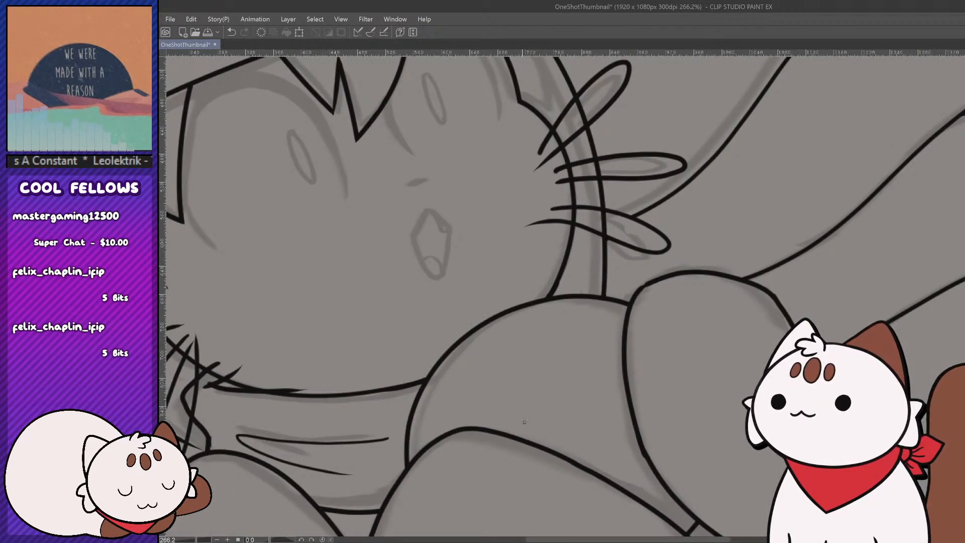
pyautogui.scroll(-1, 490, 385)
pyautogui.scroll(-2, 491, 385)
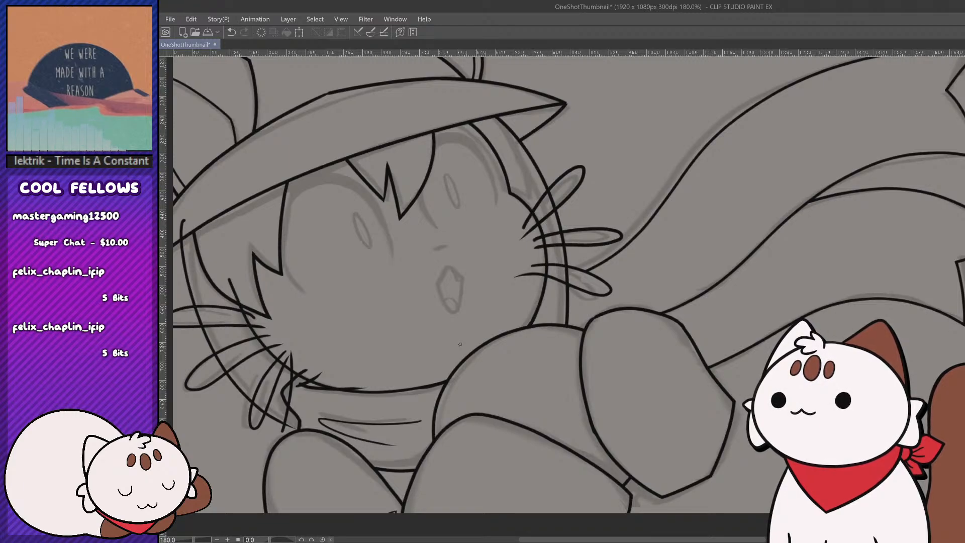
pyautogui.scroll(-5, 460, 345)
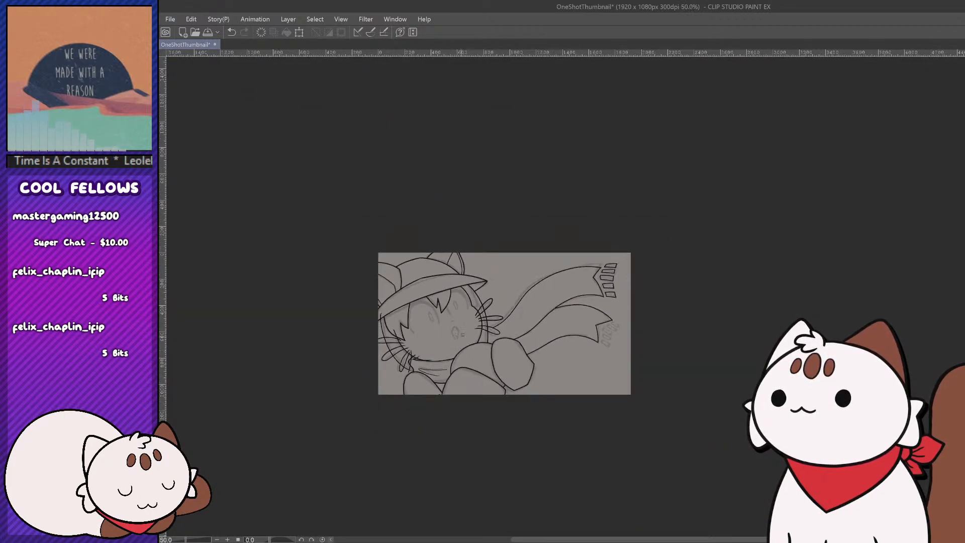
pyautogui.scroll(-2, 459, 348)
pyautogui.scroll(3, 435, 325)
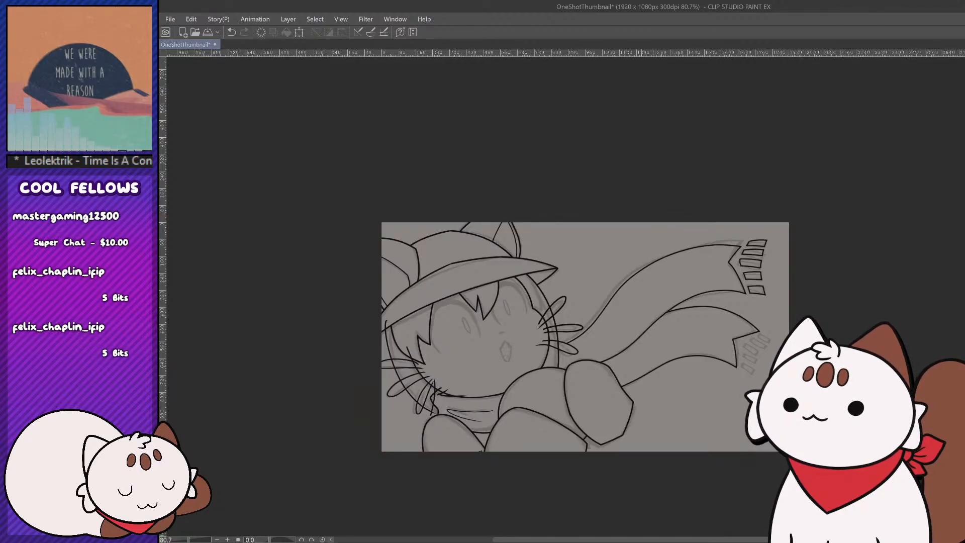
pyautogui.scroll(2, 503, 384)
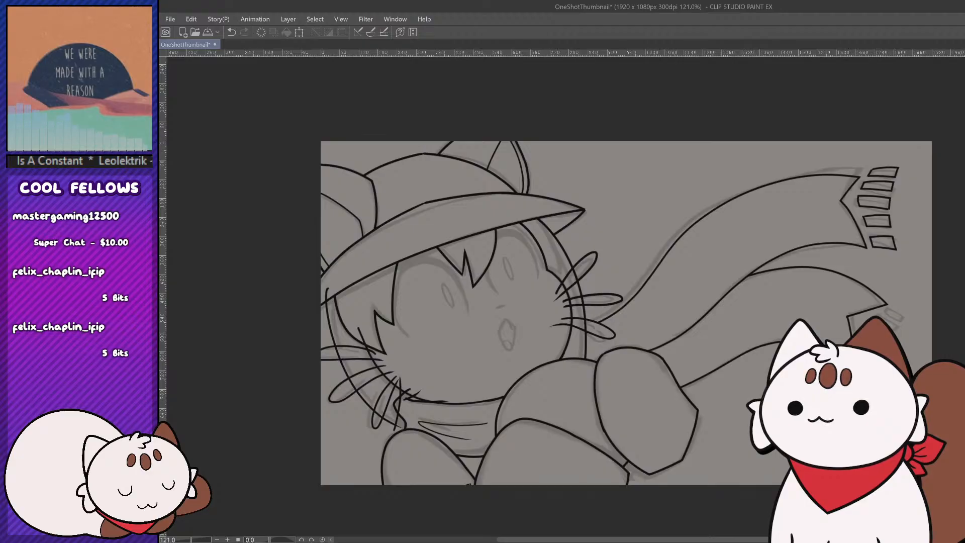
# Step: Ink the inner edge of a long hair lock from the left hair tuft down past the cheek to the collar
pyautogui.moveTo(782, 541); pyautogui.dragTo(736, 541)
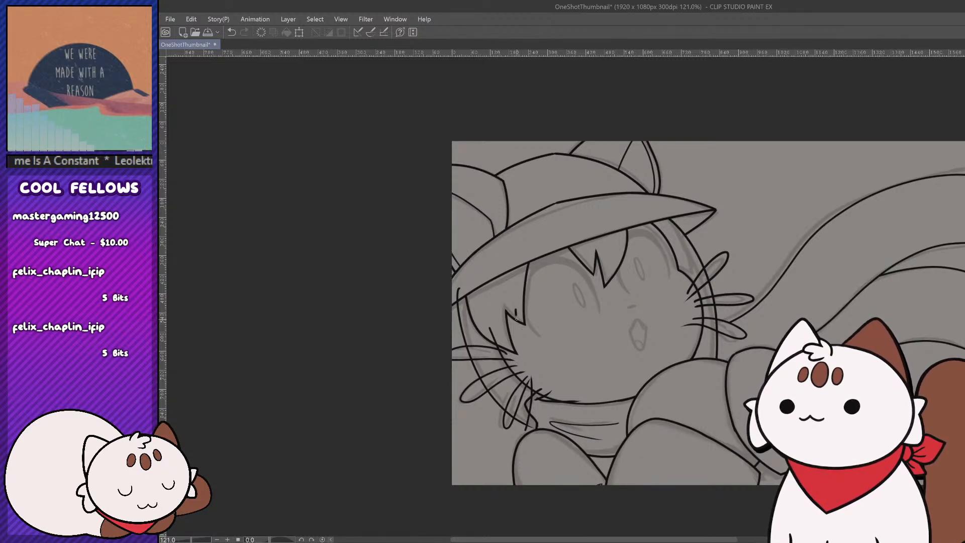
pyautogui.hotkey('ctrl', 'z')
pyautogui.moveTo(516, 307); pyautogui.dragTo(556, 400)
pyautogui.hotkey('ctrl', 'z')
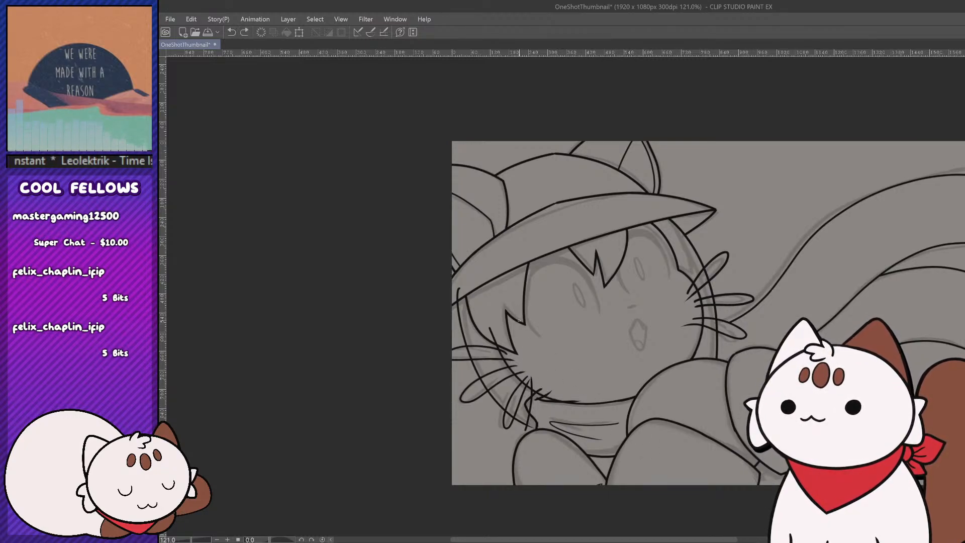
pyautogui.moveTo(516, 308); pyautogui.dragTo(567, 417)
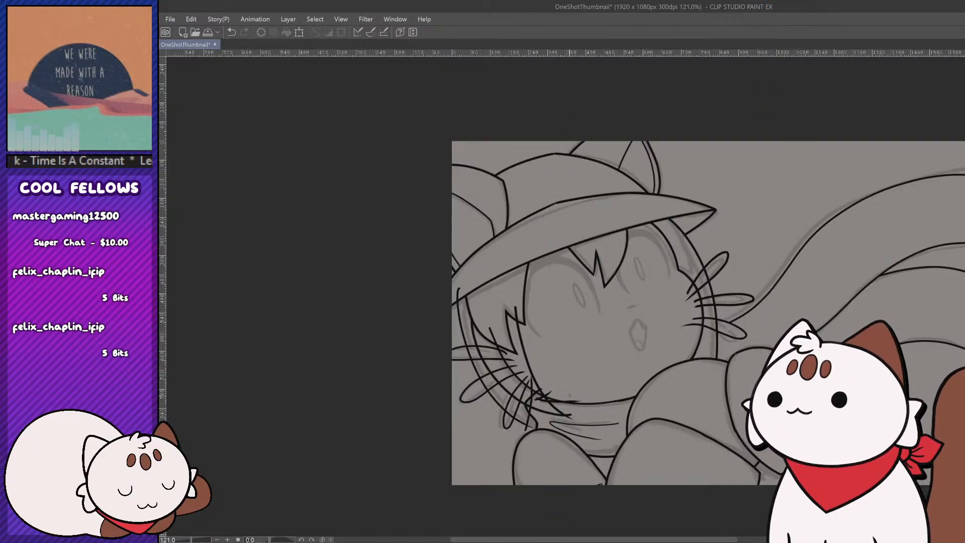
# Step: Ink the outer edge of the left hair lock from its pointed tip at the collar up towards the hat brim, redrawing it until it fits
pyautogui.hotkey('ctrl', 'z')
pyautogui.moveTo(571, 416); pyautogui.dragTo(485, 324)
pyautogui.hotkey('ctrl', 'z')
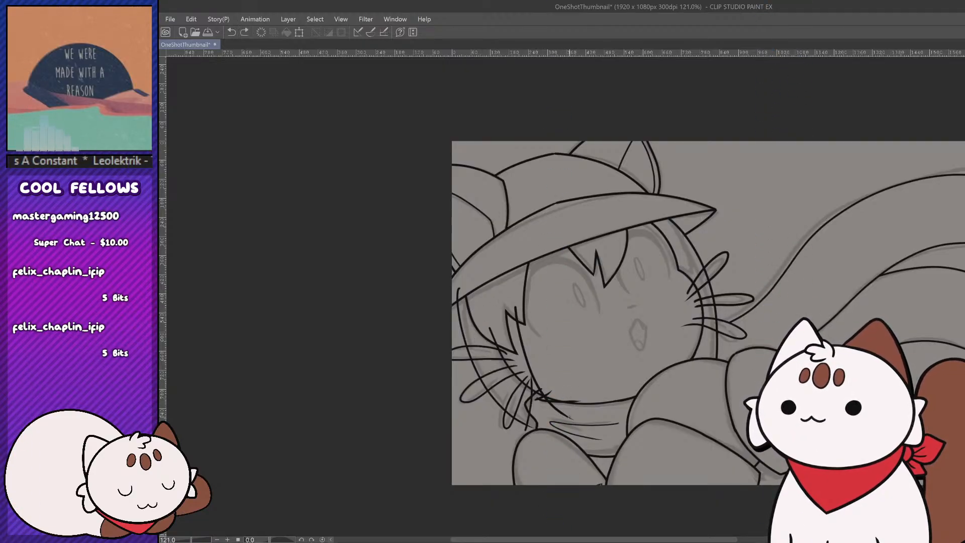
pyautogui.moveTo(571, 417)
pyautogui.mouseDown()
pyautogui.moveTo(498, 372)
pyautogui.moveTo(485, 316)
pyautogui.mouseUp()
pyautogui.hotkey('ctrl', 'z')
pyautogui.moveTo(571, 416)
pyautogui.mouseDown()
pyautogui.moveTo(489, 316)
pyautogui.moveTo(493, 377)
pyautogui.moveTo(485, 306)
pyautogui.mouseUp()
pyautogui.hotkey('ctrl', 'z')
pyautogui.hotkey('ctrl', 'z')
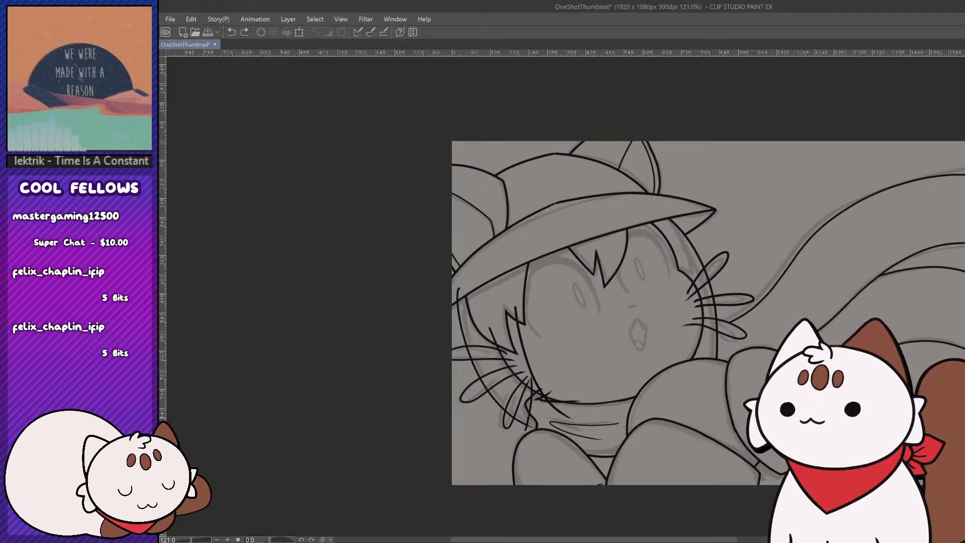
pyautogui.moveTo(571, 417); pyautogui.dragTo(473, 301)
pyautogui.click(473, 312)
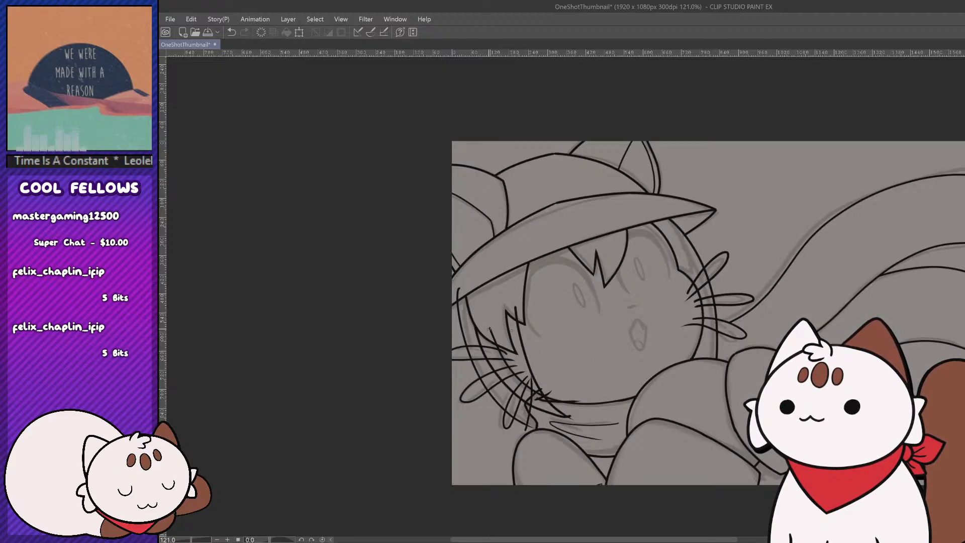
# Step: Erase the old hair lines and the left-cheek whisker ends that cross the new hair lock and the cheek
pyautogui.click(493, 335)
pyautogui.click(517, 313)
pyautogui.moveTo(491, 349)
pyautogui.mouseDown()
pyautogui.moveTo(531, 401)
pyautogui.moveTo(546, 401)
pyautogui.mouseUp()
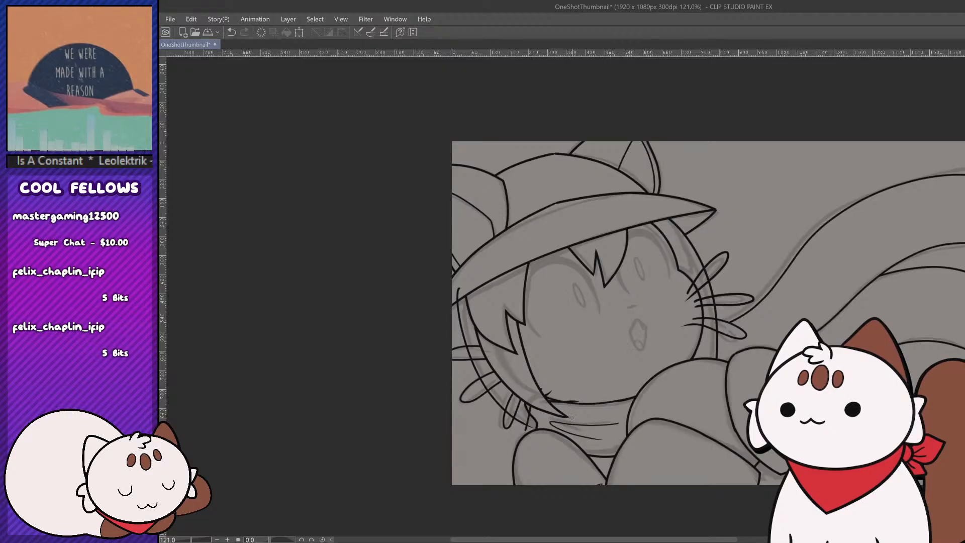
pyautogui.scroll(-5, 566, 422)
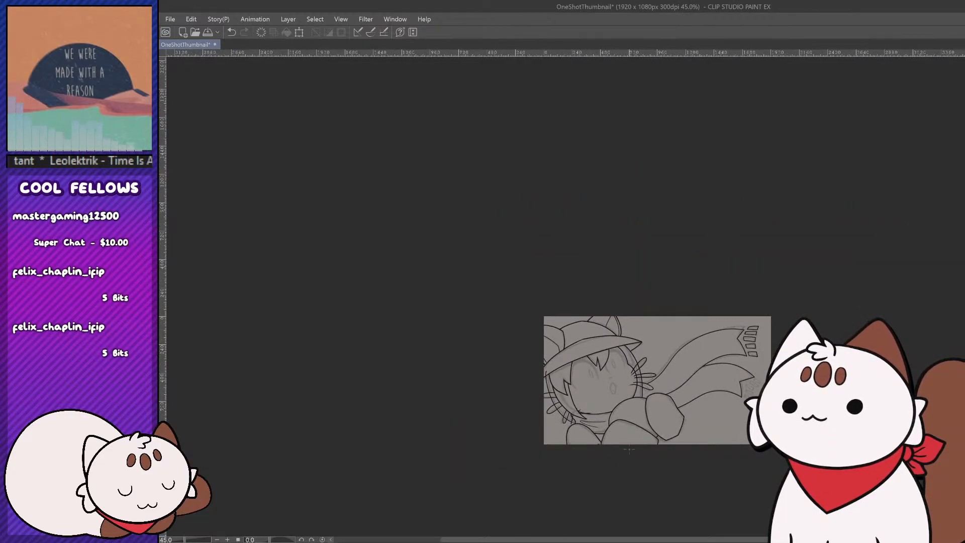
pyautogui.scroll(2, 566, 422)
pyautogui.scroll(4, 566, 423)
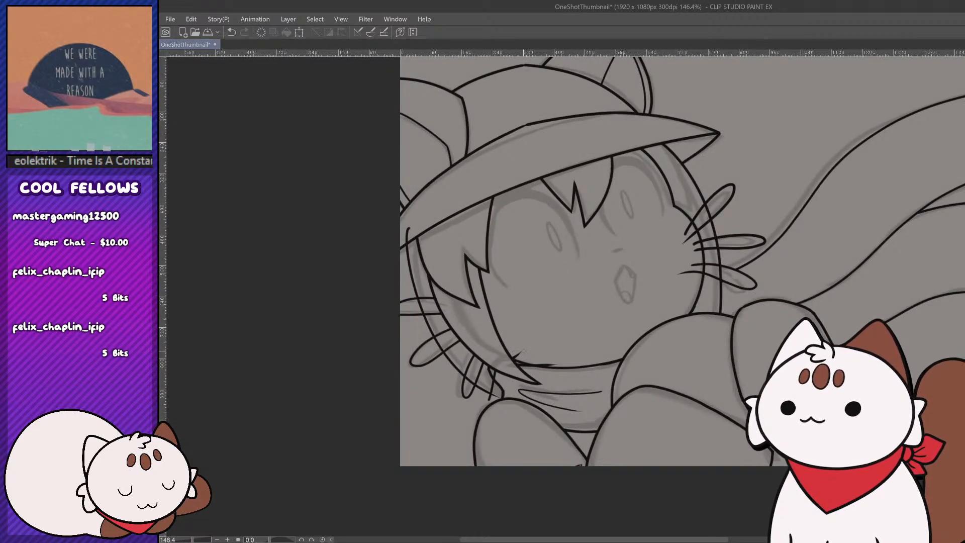
# Step: Examine the whole inked character and the scarf tails at several magnifications to judge the new hair lock and whiskers
pyautogui.scroll(-3, 562, 366)
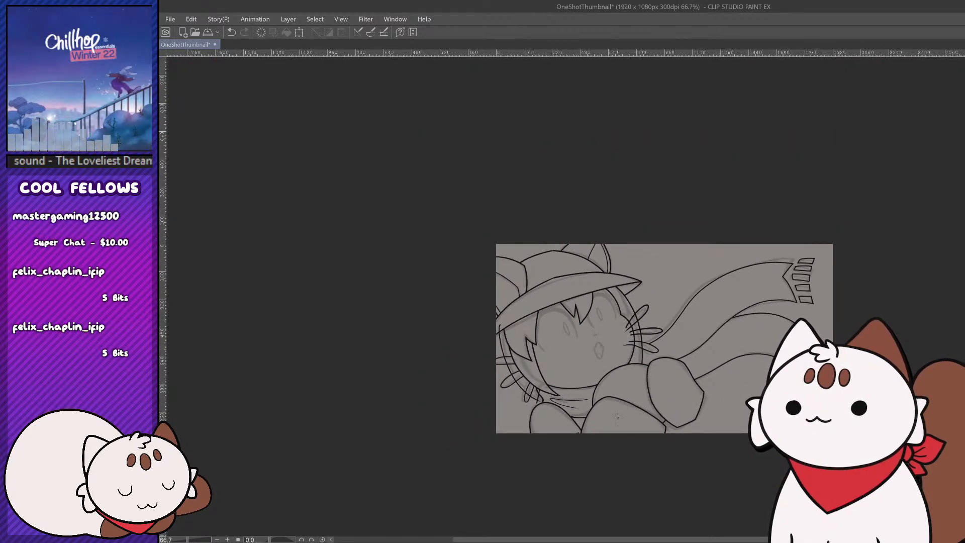
pyautogui.scroll(3, 531, 337)
pyautogui.scroll(-4, 710, 298)
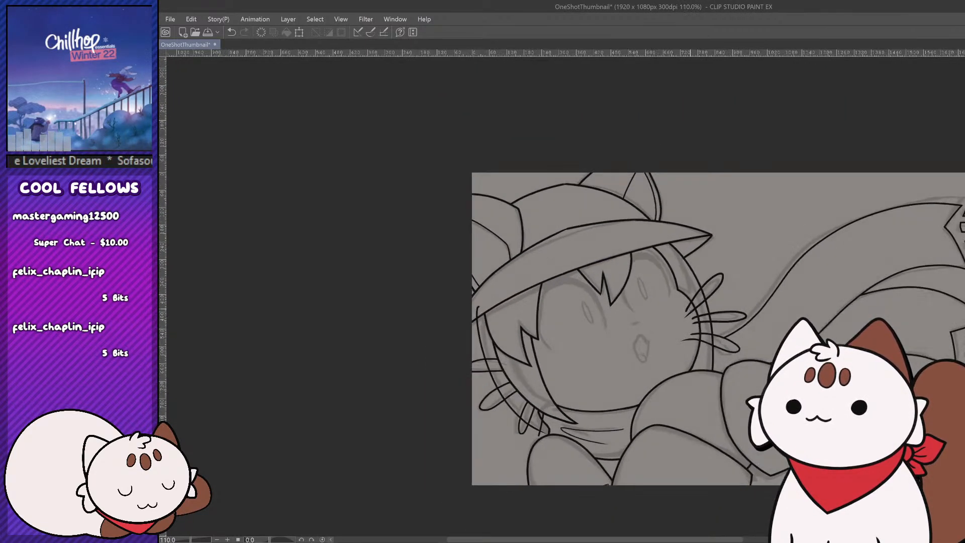
pyautogui.scroll(1, 730, 477)
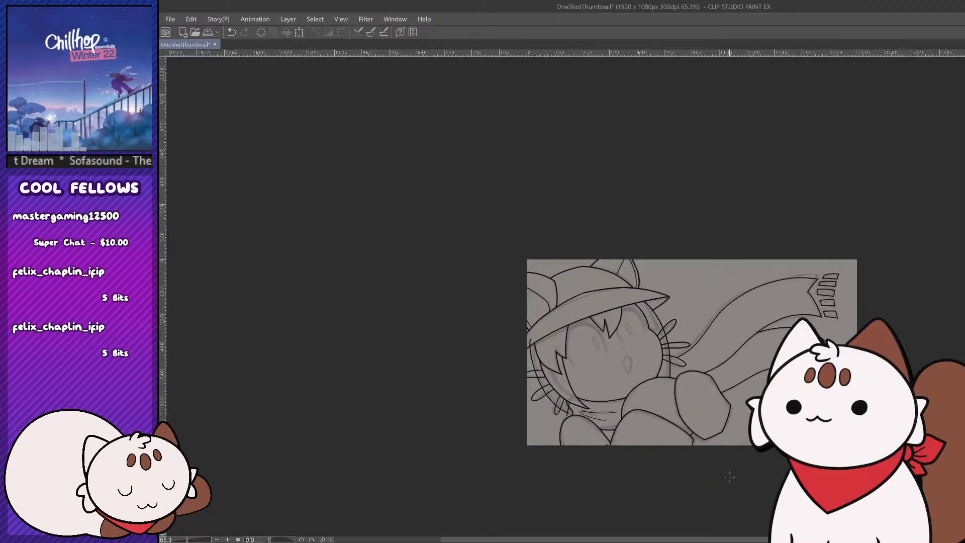
pyautogui.scroll(1, 570, 413)
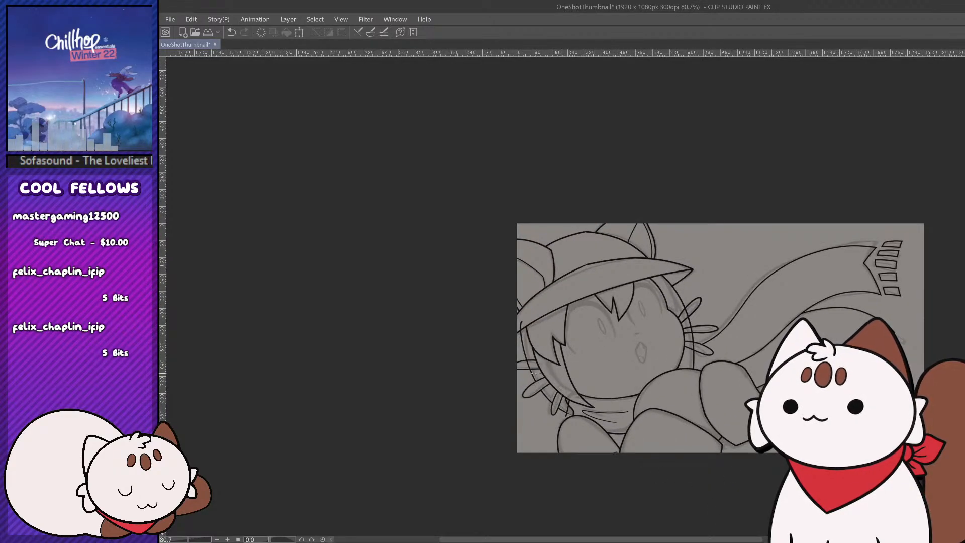
pyautogui.scroll(-2, 627, 415)
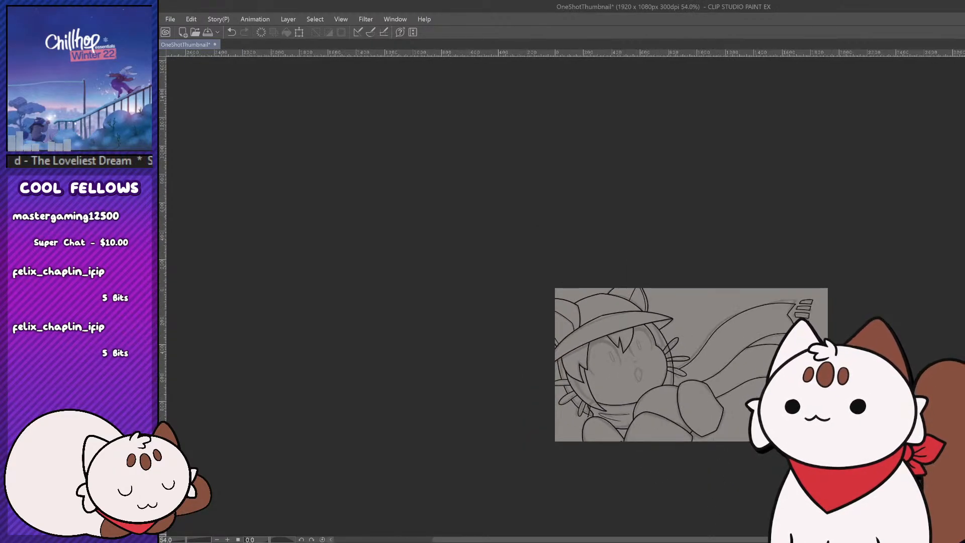
pyautogui.moveTo(764, 382); pyautogui.dragTo(718, 382)
pyautogui.scroll(2, 531, 472)
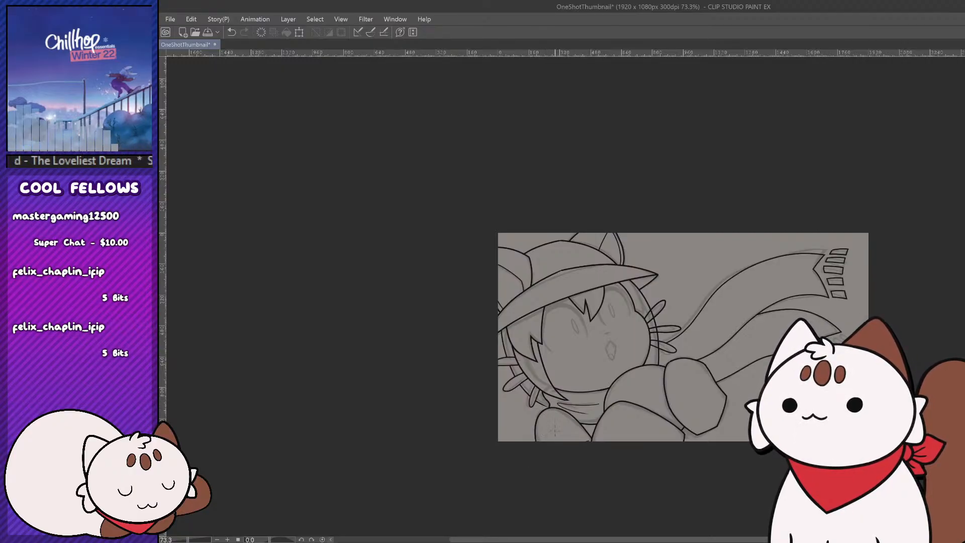
# Step: Redraw the end of the back hair outline from the lowest left whisker to the collar edge above the left paw
pyautogui.scroll(6, 556, 423)
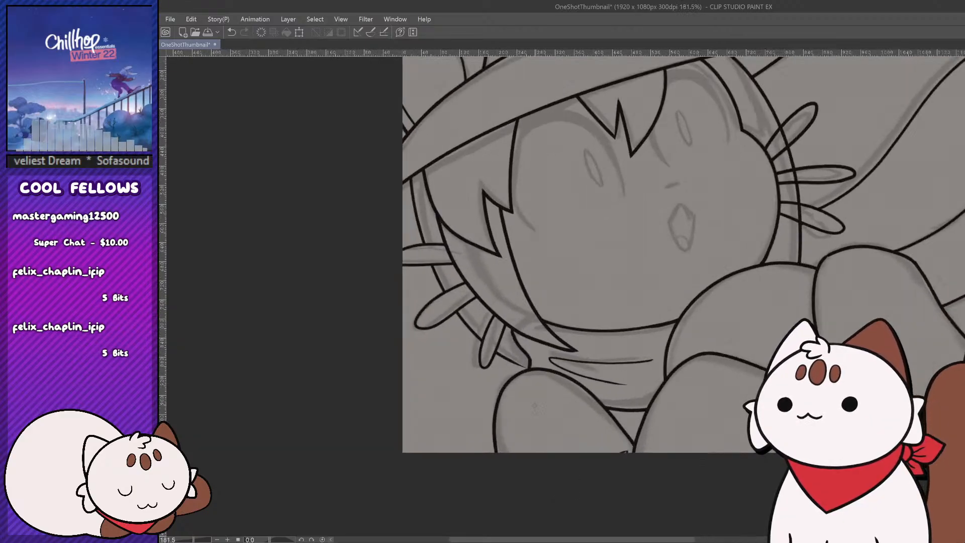
pyautogui.hotkey('ctrl', 'z')
pyautogui.moveTo(500, 351); pyautogui.dragTo(530, 360)
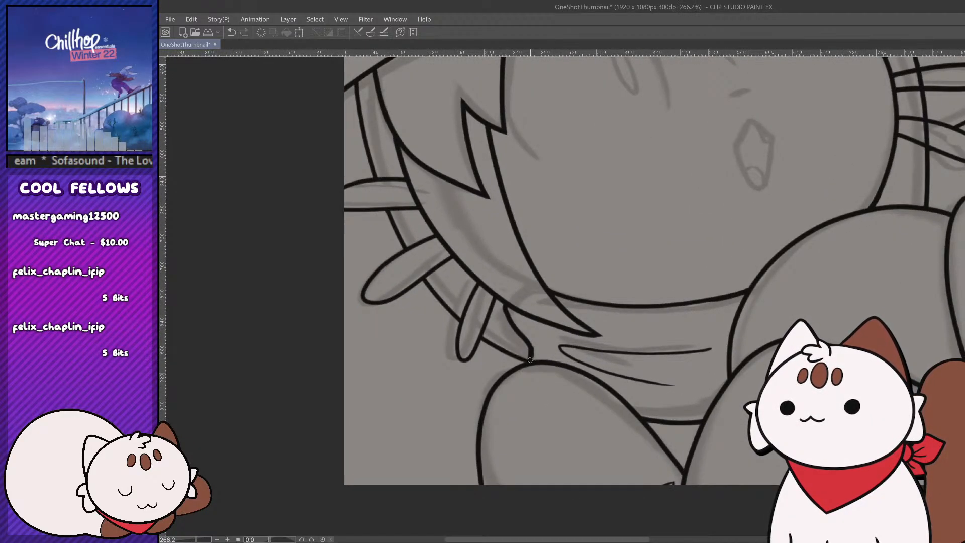
# Step: Erase the hair outline segments that cross the inside of the right-cheek whiskers
pyautogui.scroll(-6, 559, 366)
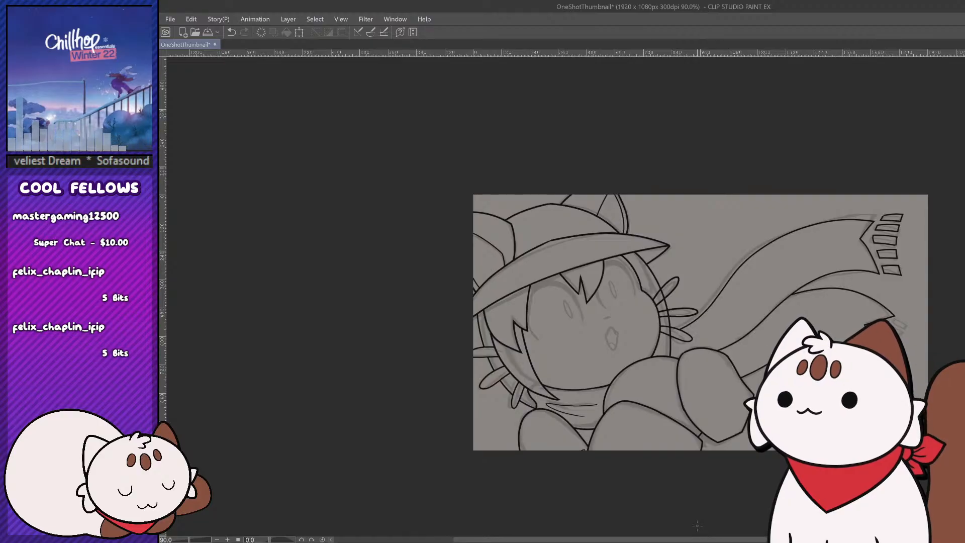
pyautogui.hotkey('ctrl', 'z')
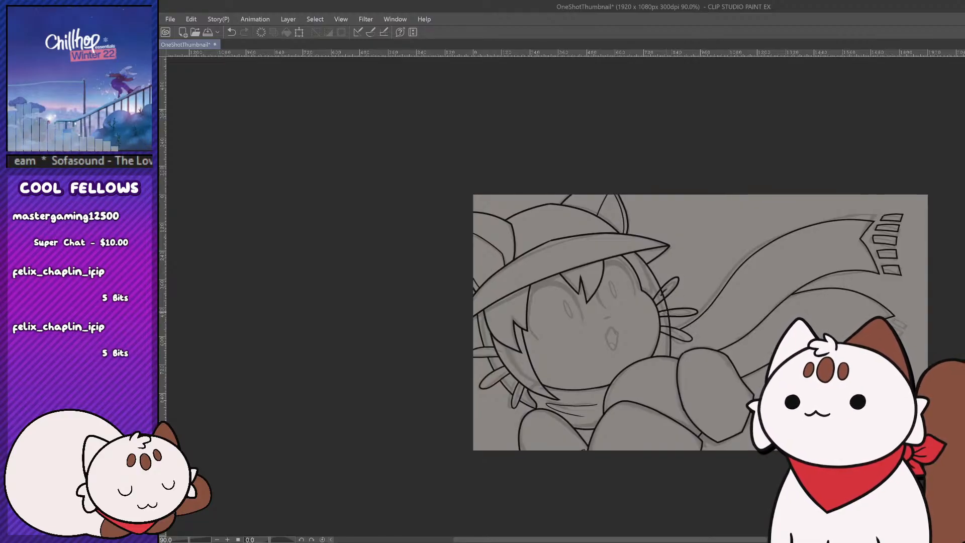
pyautogui.moveTo(660, 290); pyautogui.dragTo(667, 299)
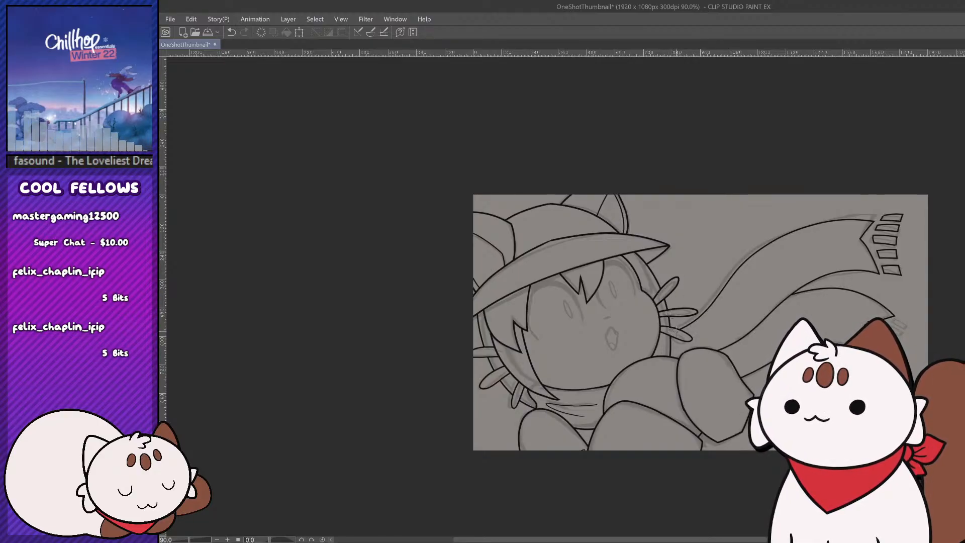
pyautogui.moveTo(626, 417); pyautogui.dragTo(608, 417)
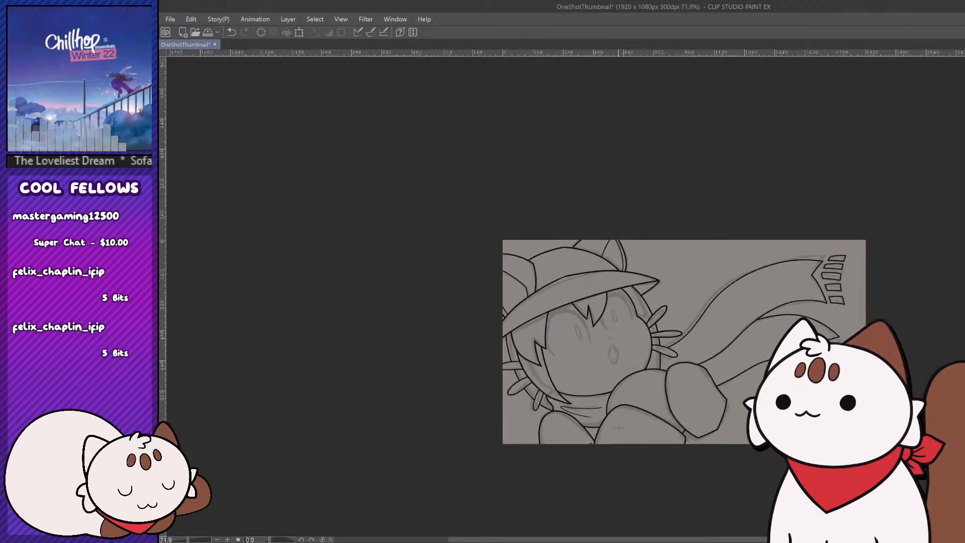
pyautogui.moveTo(728, 380); pyautogui.dragTo(743, 377)
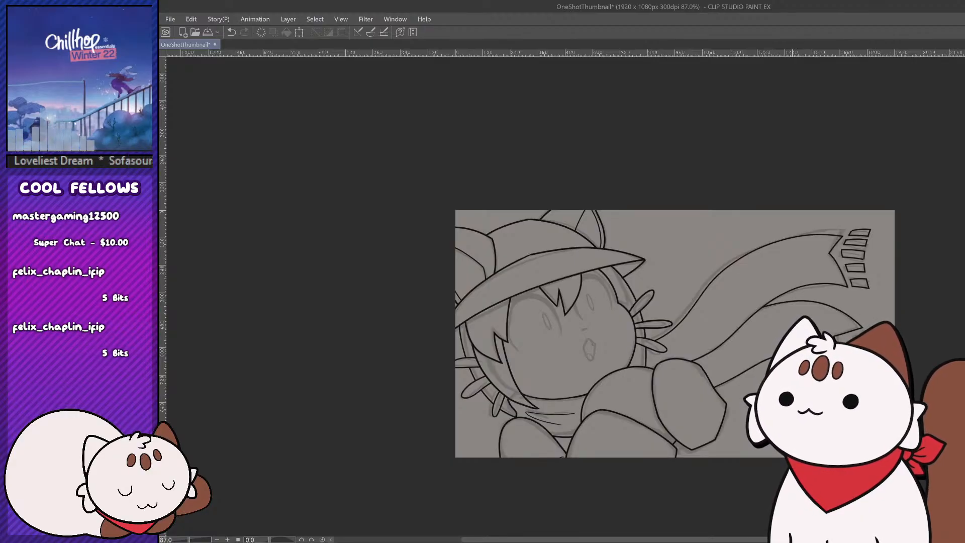
# Step: Retouch the joint in the upper edge of the hat brim, redrawing the stroke until it fits
pyautogui.scroll(6, 468, 259)
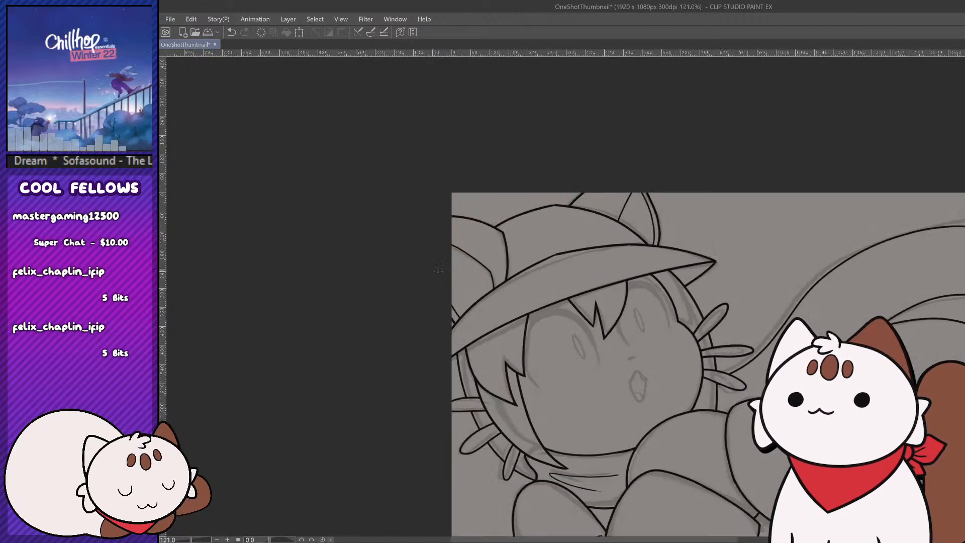
pyautogui.moveTo(566, 261)
pyautogui.mouseDown()
pyautogui.moveTo(606, 244)
pyautogui.moveTo(586, 251)
pyautogui.mouseUp()
pyautogui.hotkey('ctrl', 'z')
pyautogui.hotkey('ctrl', 'z')
pyautogui.hotkey('ctrl', 'z')
pyautogui.hotkey('ctrl', 'z')
pyautogui.hotkey('ctrl', 'z')
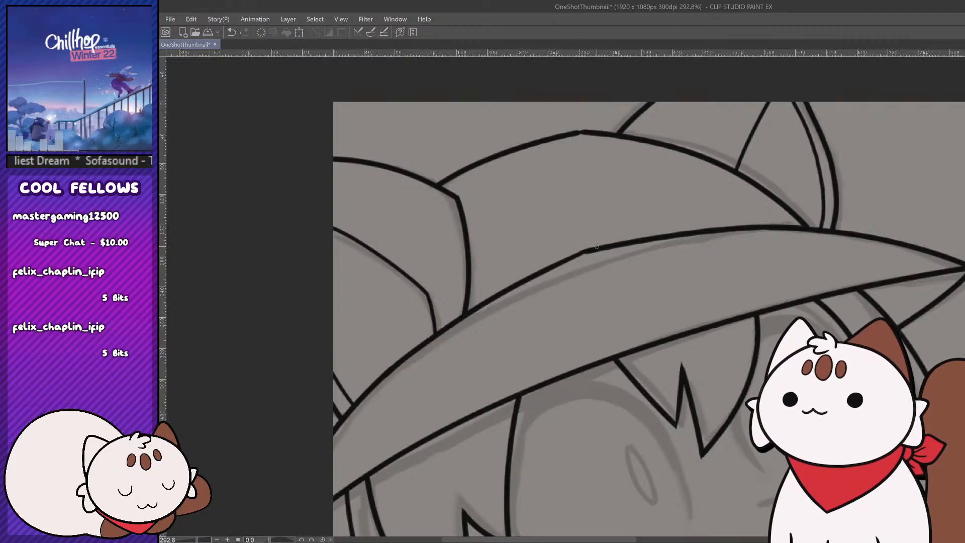
# Step: Examine the pointed tip of the hat brim and the whole illustration at several magnifications
pyautogui.scroll(-6, 597, 248)
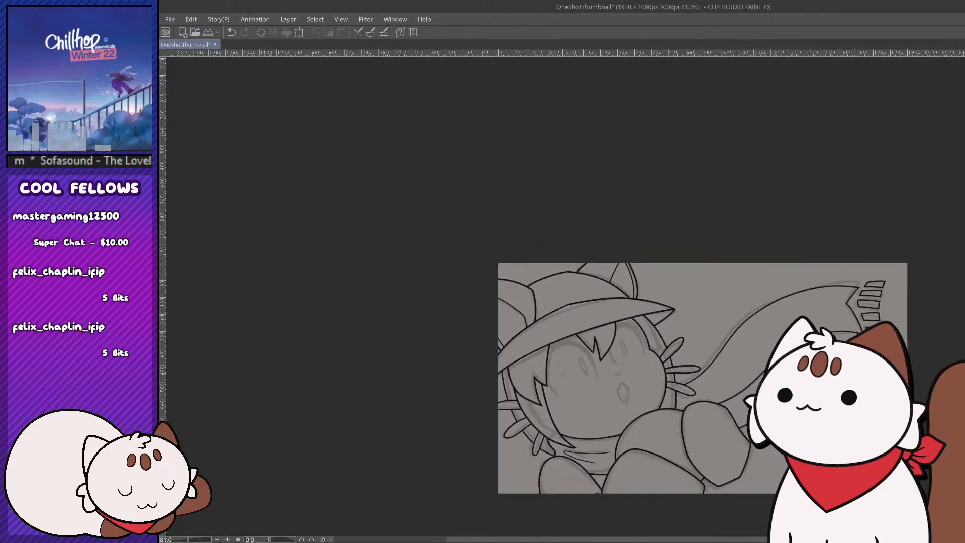
pyautogui.scroll(6, 641, 305)
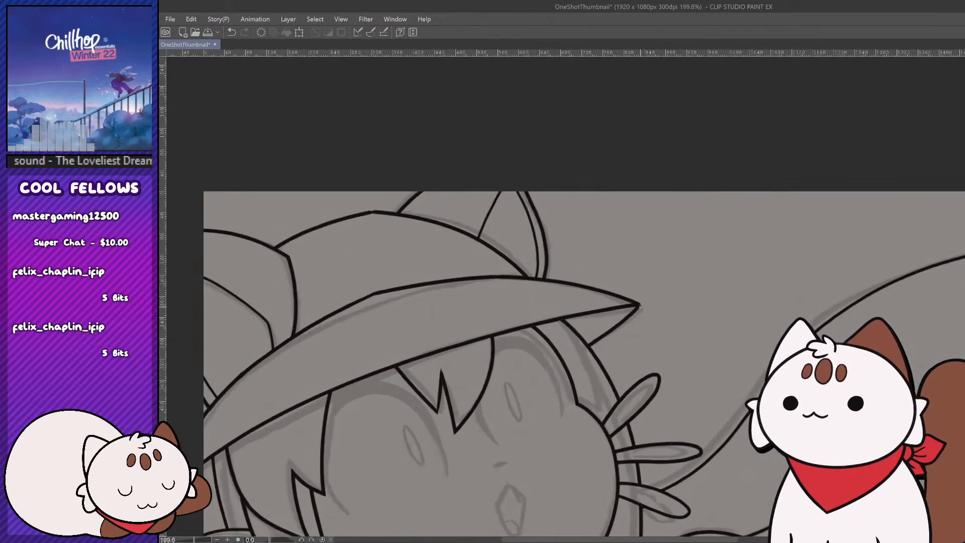
pyautogui.scroll(1, 641, 306)
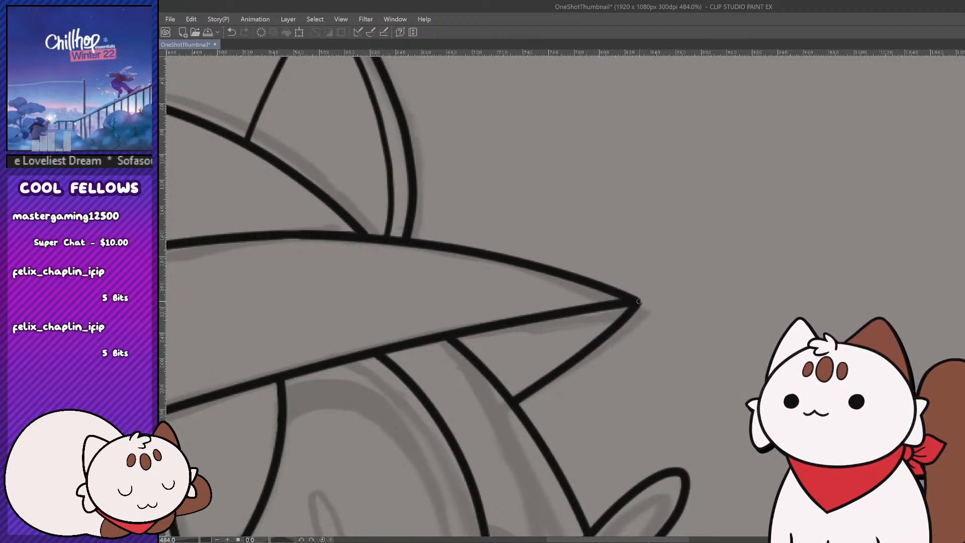
pyautogui.scroll(-1, 644, 309)
pyautogui.scroll(-8, 645, 310)
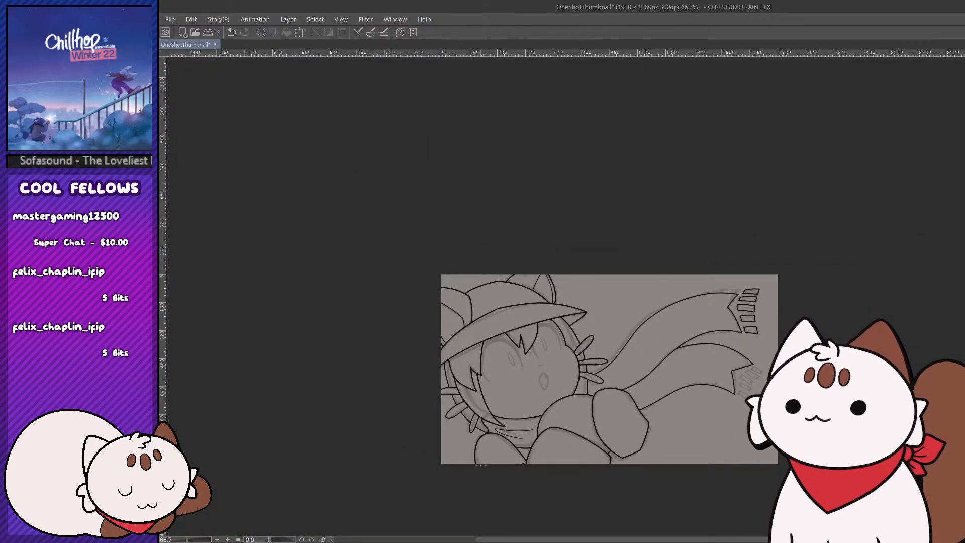
pyautogui.scroll(1, 411, 456)
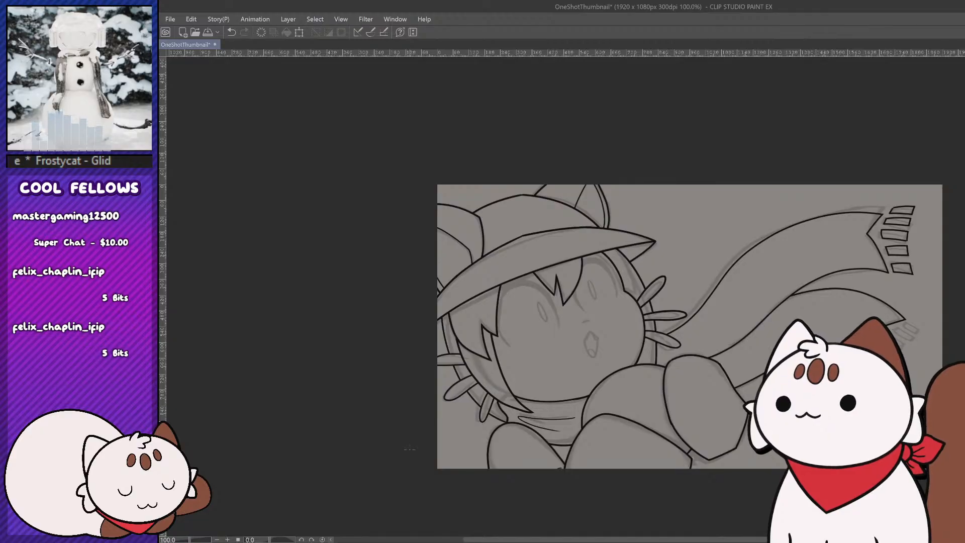
pyautogui.moveTo(481, 346); pyautogui.dragTo(539, 347)
pyautogui.moveTo(467, 385); pyautogui.dragTo(403, 384)
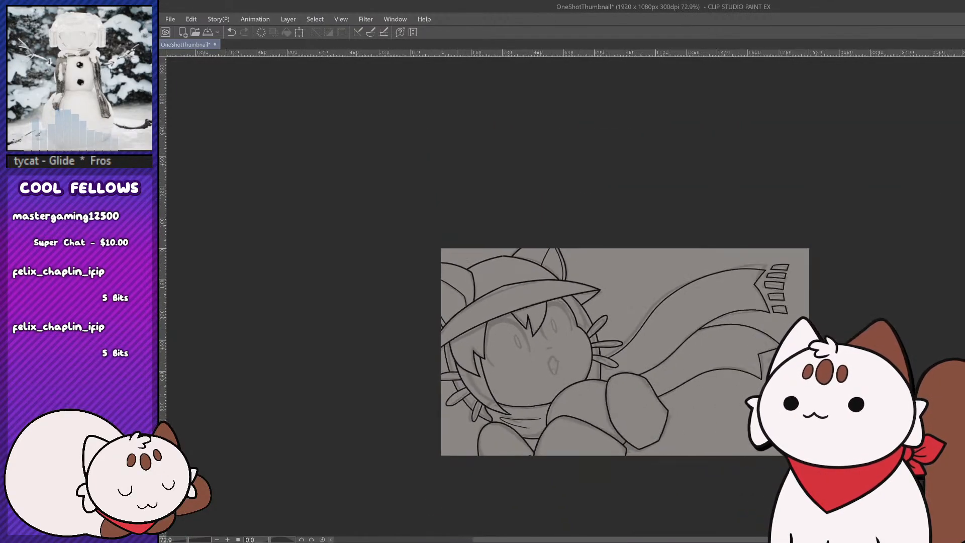
# Step: Erase all the inked tassels at the end of the upper scarf tail
pyautogui.moveTo(674, 540); pyautogui.dragTo(724, 539)
pyautogui.moveTo(671, 298); pyautogui.dragTo(704, 298)
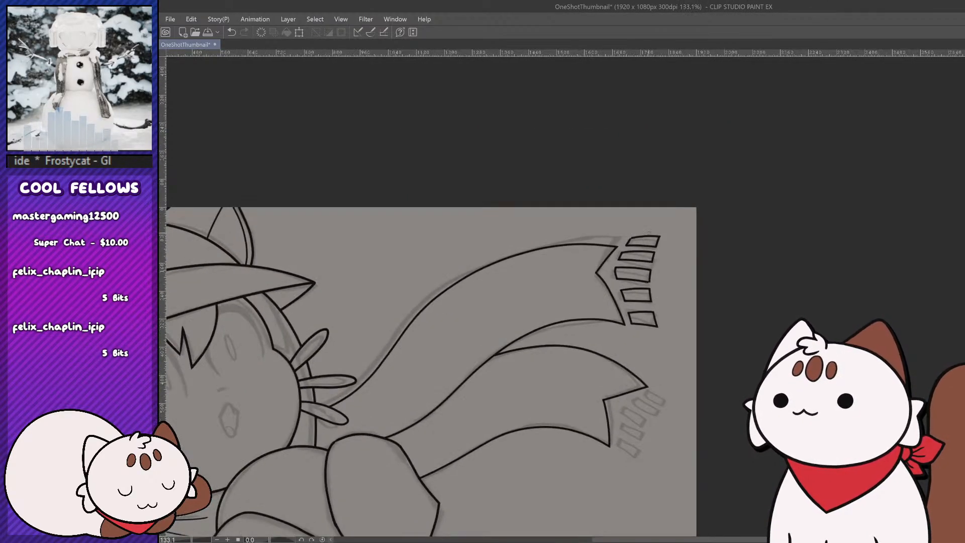
pyautogui.moveTo(643, 238); pyautogui.dragTo(635, 291)
pyautogui.moveTo(619, 259); pyautogui.dragTo(633, 244)
pyautogui.moveTo(616, 282); pyautogui.dragTo(619, 270)
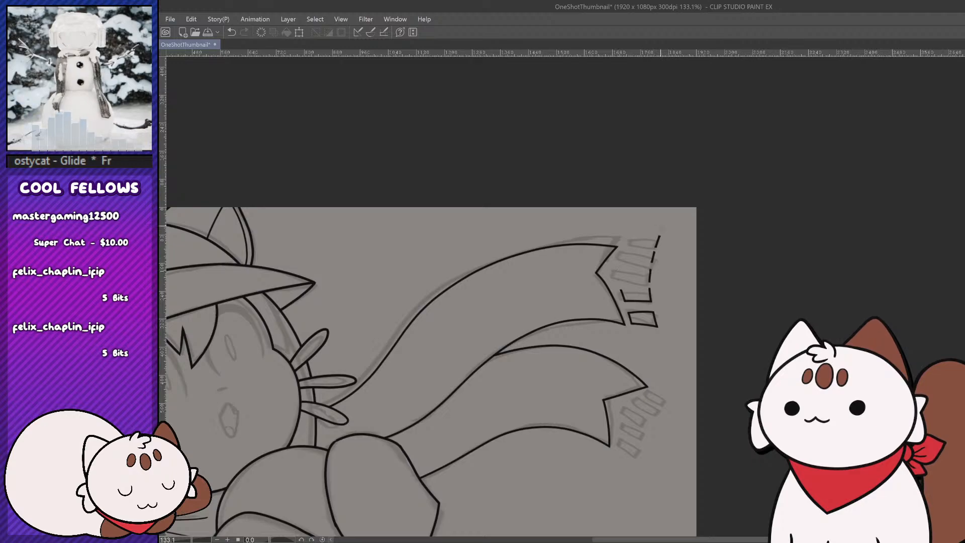
pyautogui.moveTo(658, 241)
pyautogui.mouseDown()
pyautogui.moveTo(660, 328)
pyautogui.moveTo(651, 282)
pyautogui.moveTo(616, 276)
pyautogui.moveTo(635, 314)
pyautogui.mouseUp()
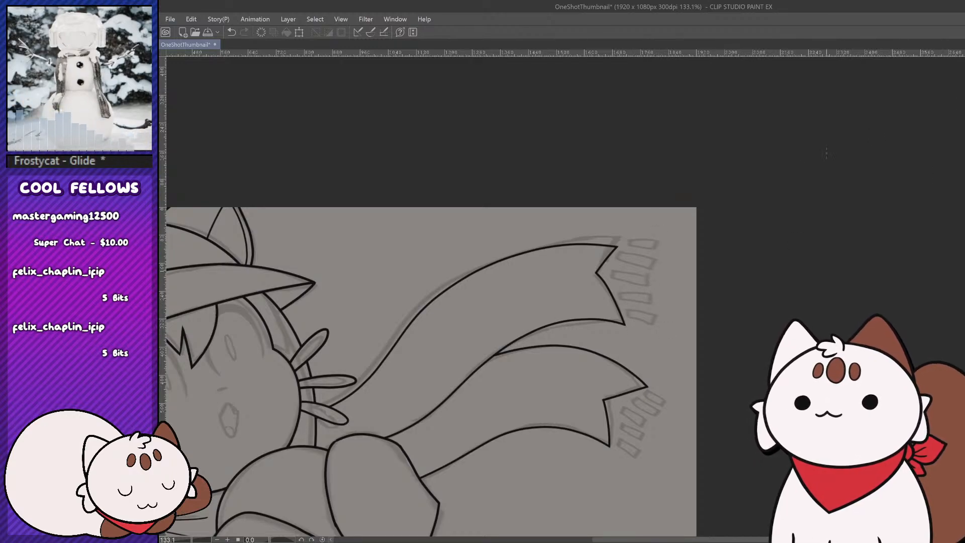
pyautogui.scroll(1, 553, 259)
pyautogui.scroll(1, 634, 251)
pyautogui.moveTo(632, 244); pyautogui.dragTo(704, 263)
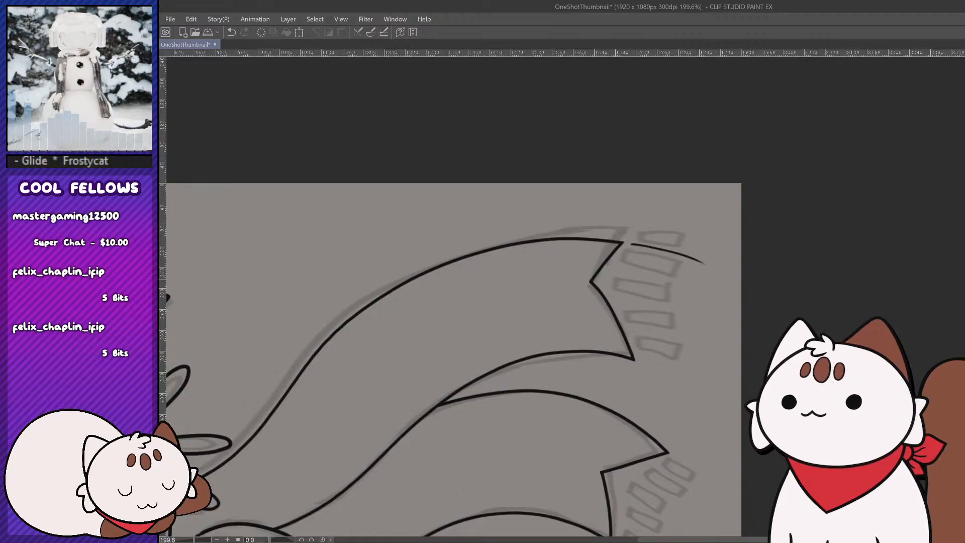
pyautogui.scroll(-1, 658, 308)
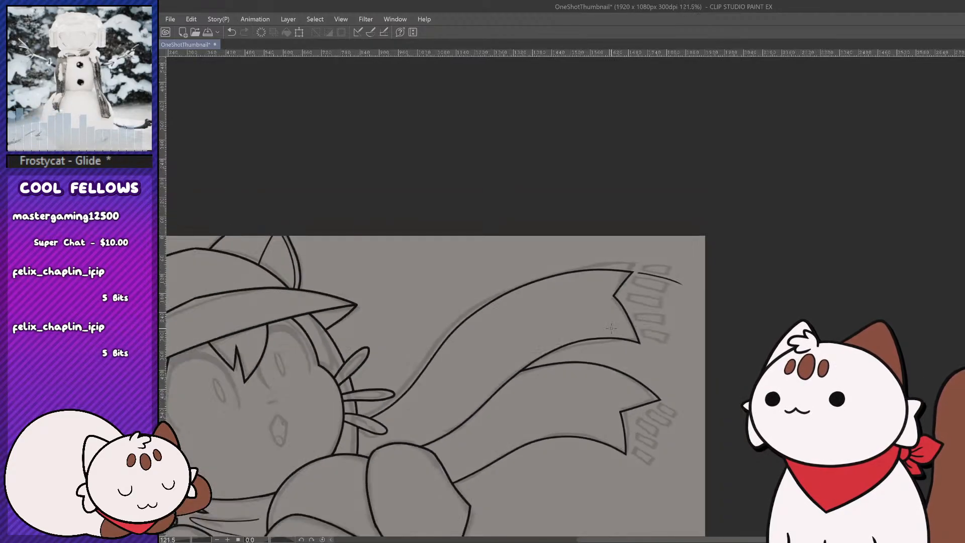
pyautogui.hotkey('ctrl', 'z')
pyautogui.scroll(1, 569, 347)
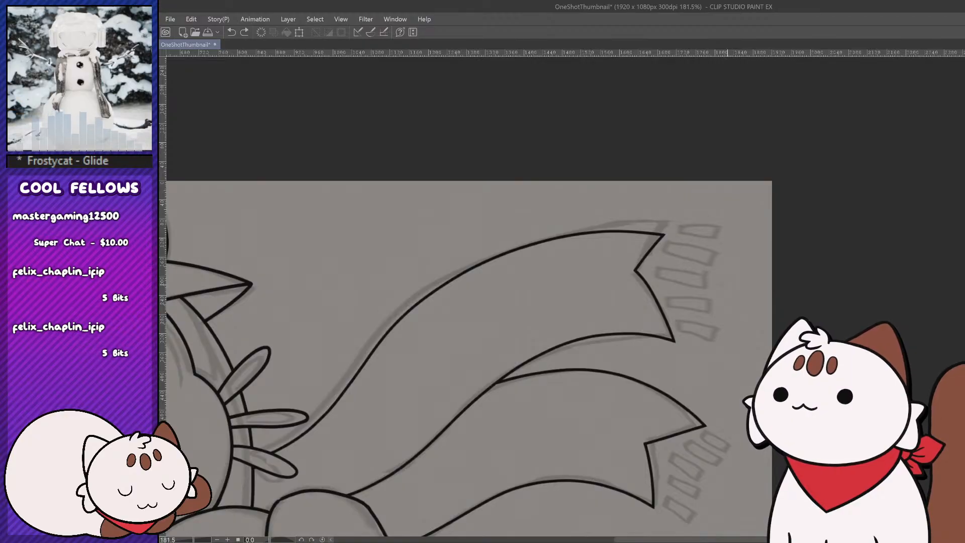
pyautogui.moveTo(586, 219)
pyautogui.mouseDown()
pyautogui.moveTo(681, 226)
pyautogui.moveTo(620, 221)
pyautogui.moveTo(668, 224)
pyautogui.moveTo(723, 245)
pyautogui.mouseUp()
pyautogui.hotkey('ctrl', 'z')
pyautogui.hotkey('ctrl', 'z')
pyautogui.hotkey('ctrl', 'z')
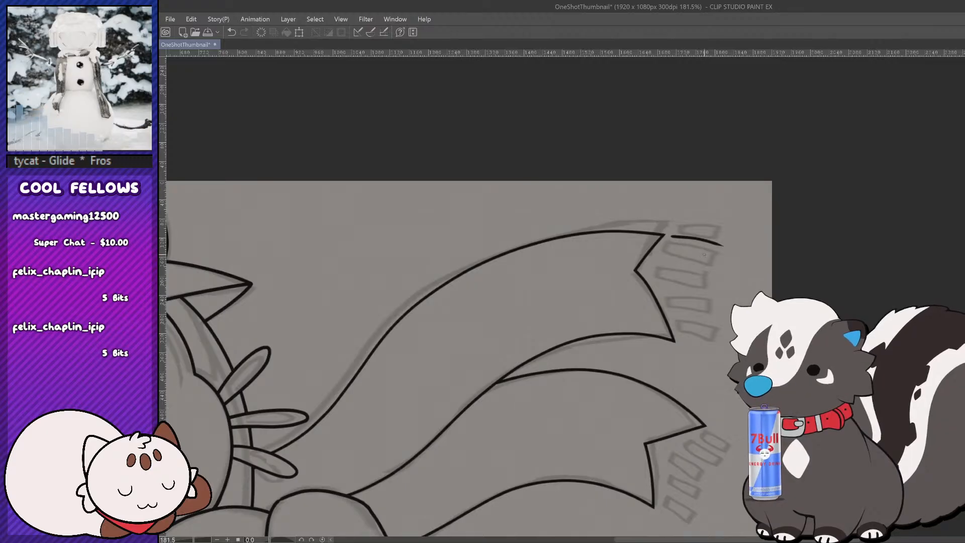
pyautogui.scroll(-1, 700, 262)
pyautogui.scroll(2, 706, 277)
pyautogui.hotkey('ctrl', 'z')
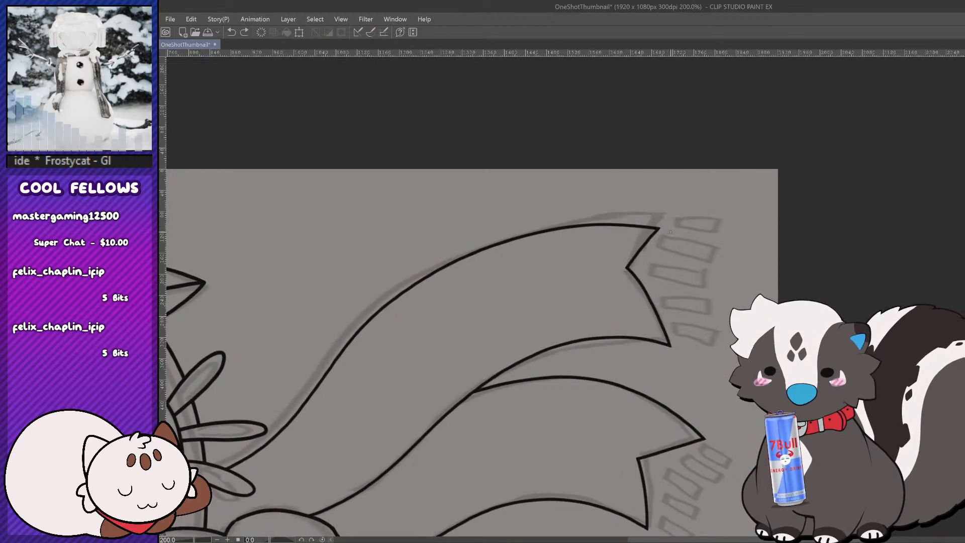
# Step: Ink the topmost tassel of the upper scarf tail with overlapping strokes that follow the tail's curve, redrawing strokes that miss
pyautogui.moveTo(670, 231); pyautogui.dragTo(724, 241)
pyautogui.hotkey('ctrl', 'z')
pyautogui.moveTo(669, 230); pyautogui.dragTo(728, 243)
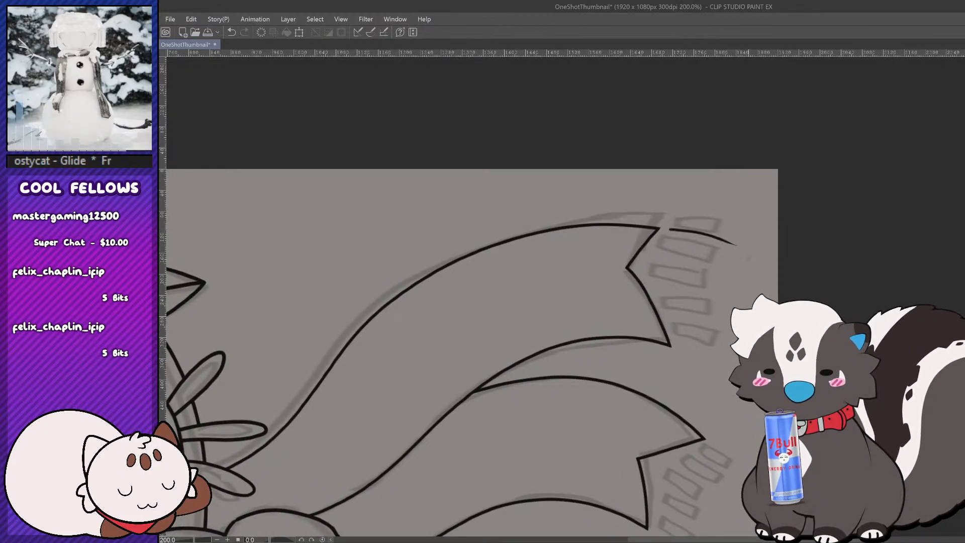
pyautogui.hotkey('ctrl', 'z')
pyautogui.moveTo(669, 230); pyautogui.dragTo(728, 243)
pyautogui.moveTo(672, 226)
pyautogui.mouseDown()
pyautogui.moveTo(664, 241)
pyautogui.moveTo(719, 254)
pyautogui.moveTo(708, 256)
pyautogui.mouseUp()
pyautogui.hotkey('ctrl', 'z')
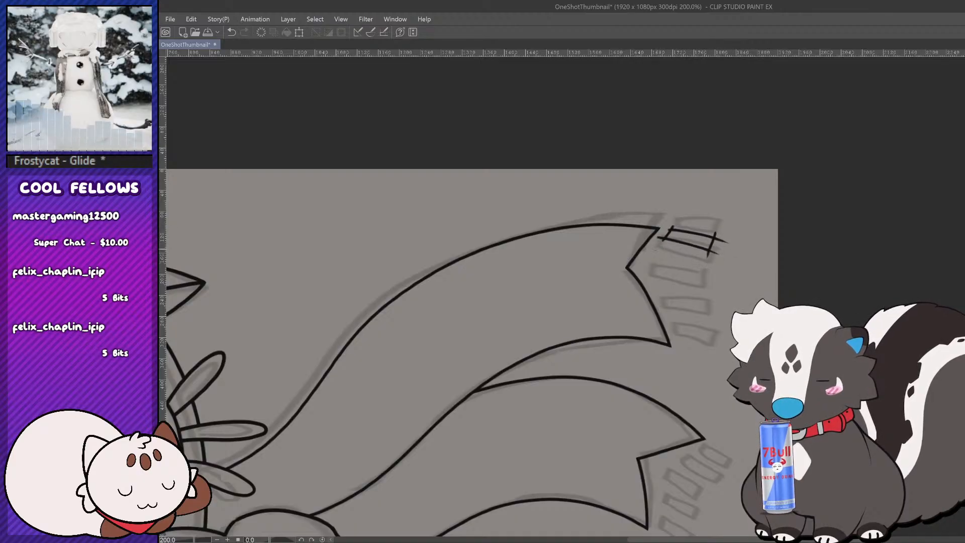
# Step: Ink the second tassel of the upper scarf tail just below the first, redrawing its short end and lower edge
pyautogui.moveTo(653, 248)
pyautogui.mouseDown()
pyautogui.moveTo(706, 256)
pyautogui.moveTo(698, 272)
pyautogui.moveTo(649, 267)
pyautogui.moveTo(701, 266)
pyautogui.mouseUp()
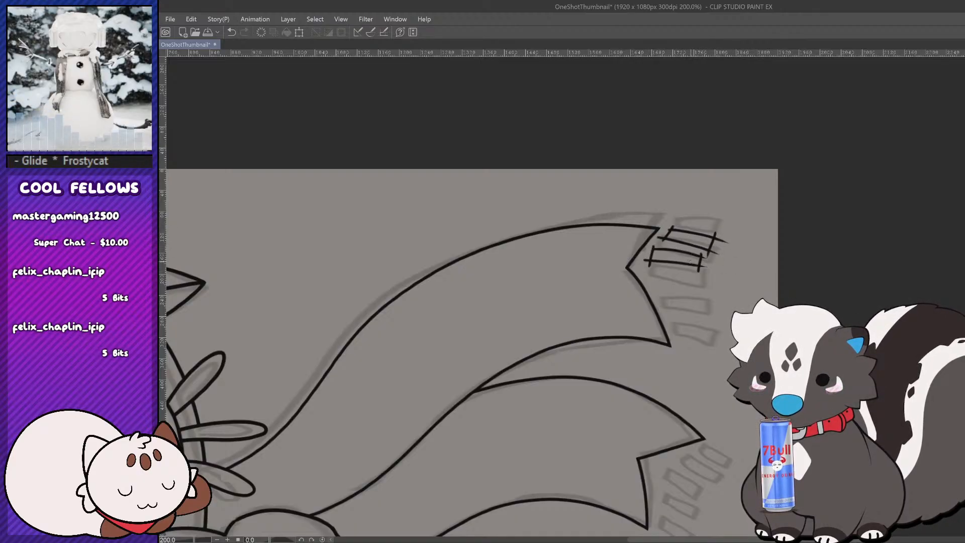
pyautogui.hotkey('ctrl', 'z')
pyautogui.hotkey('ctrl', 'z')
pyautogui.moveTo(655, 246); pyautogui.dragTo(649, 266)
pyautogui.moveTo(646, 259); pyautogui.dragTo(716, 274)
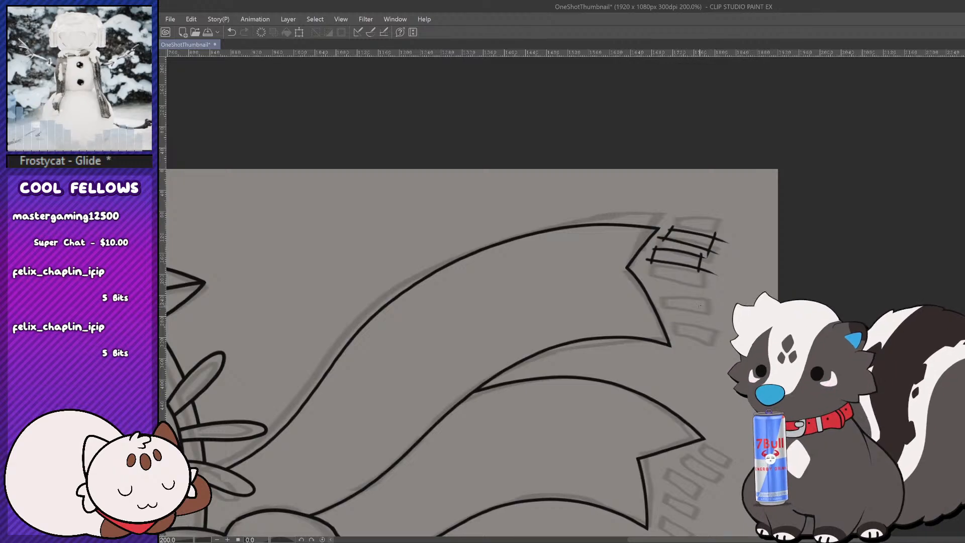
# Step: Ink the third, fourth and fifth tassels of the upper scarf tail with overlapping strokes that follow the sketch down to the tail's lower corner
pyautogui.scroll(1, 599, 324)
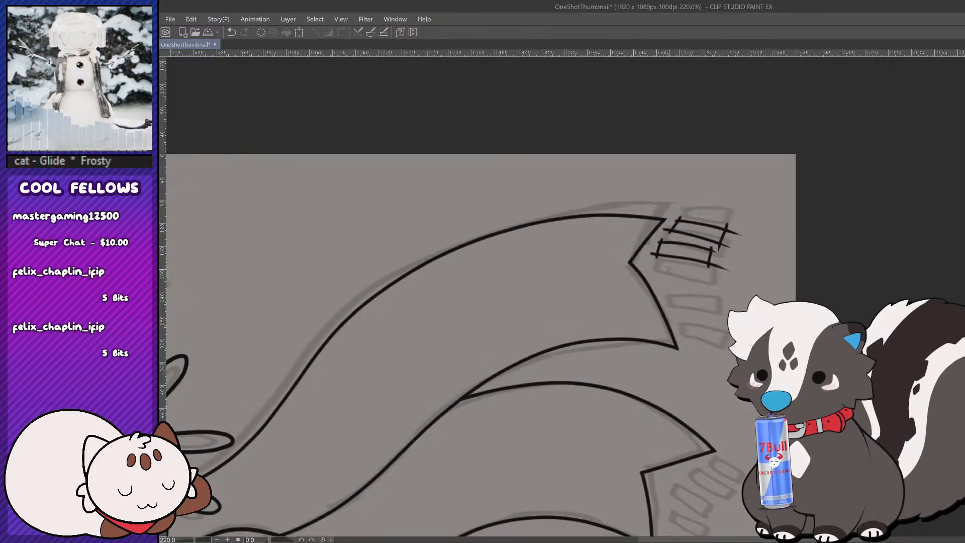
pyautogui.moveTo(653, 270); pyautogui.dragTo(722, 281)
pyautogui.moveTo(658, 266)
pyautogui.mouseDown()
pyautogui.moveTo(656, 290)
pyautogui.moveTo(722, 293)
pyautogui.mouseUp()
pyautogui.moveTo(664, 301); pyautogui.dragTo(724, 308)
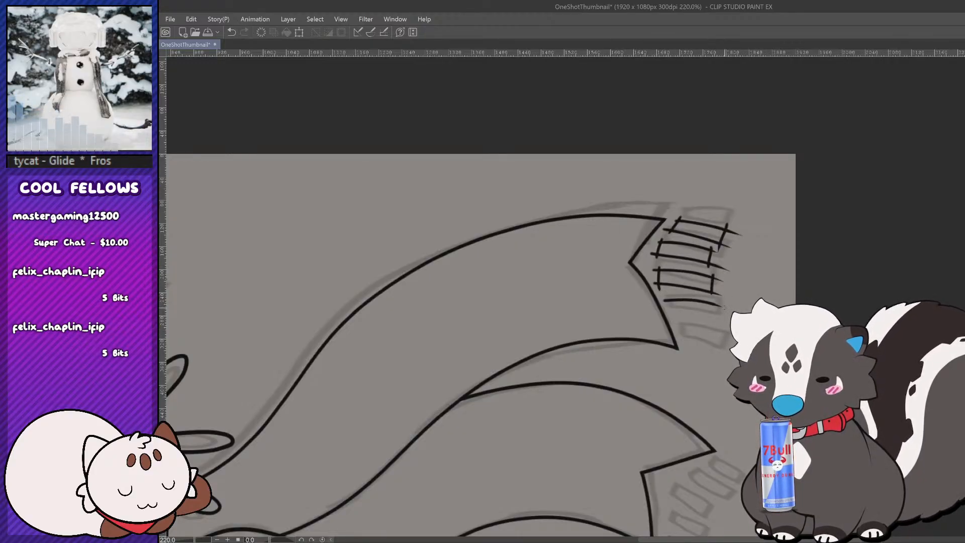
pyautogui.moveTo(667, 297)
pyautogui.mouseDown()
pyautogui.moveTo(666, 318)
pyautogui.moveTo(730, 318)
pyautogui.moveTo(682, 347)
pyautogui.moveTo(720, 334)
pyautogui.moveTo(724, 348)
pyautogui.mouseUp()
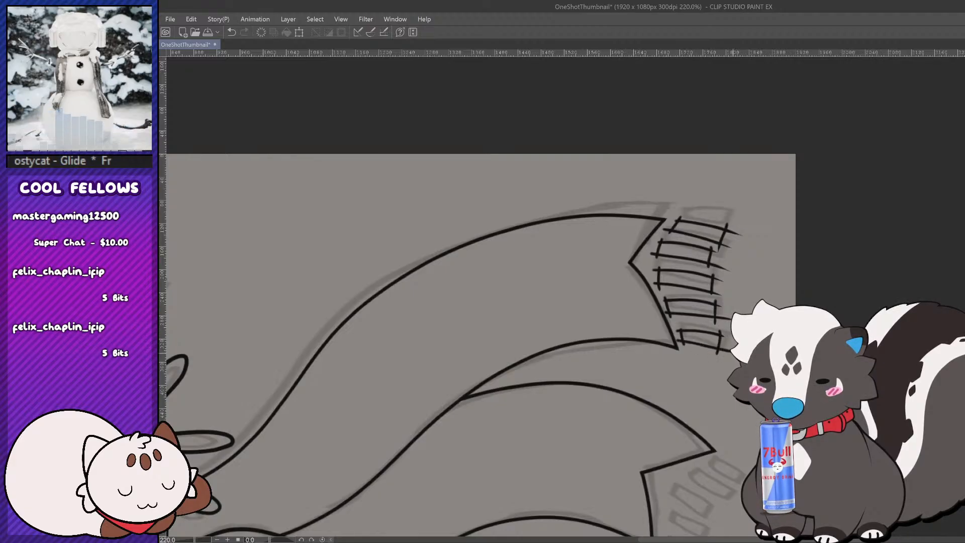
# Step: Erase the overshooting line ends around all five tassels of the upper scarf tail, leaving clean closed rectangles
pyautogui.scroll(-6, 704, 327)
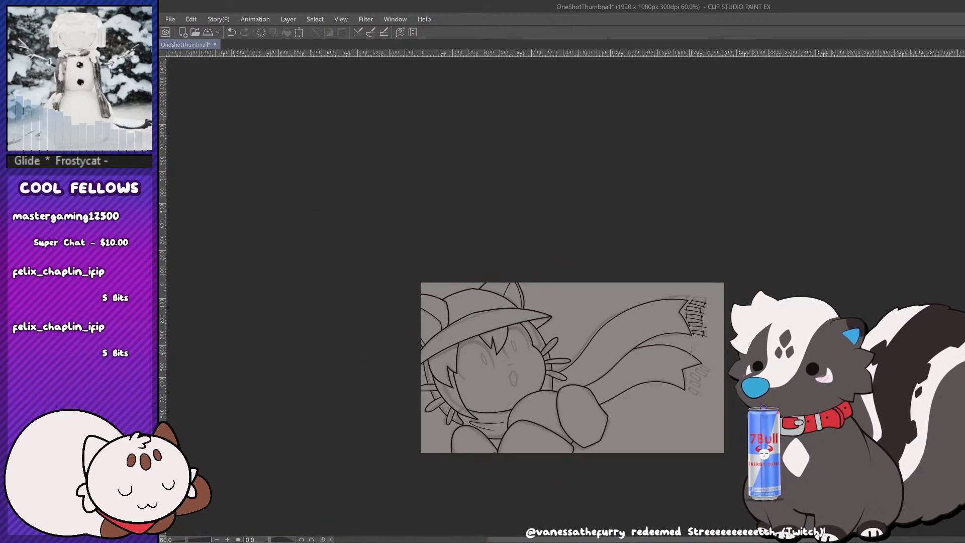
pyautogui.scroll(2, 635, 458)
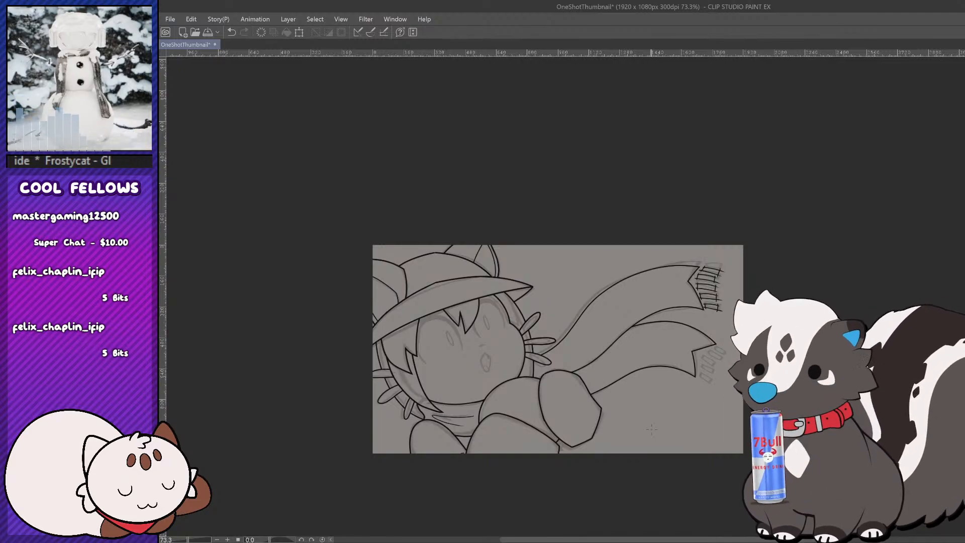
pyautogui.scroll(4, 741, 340)
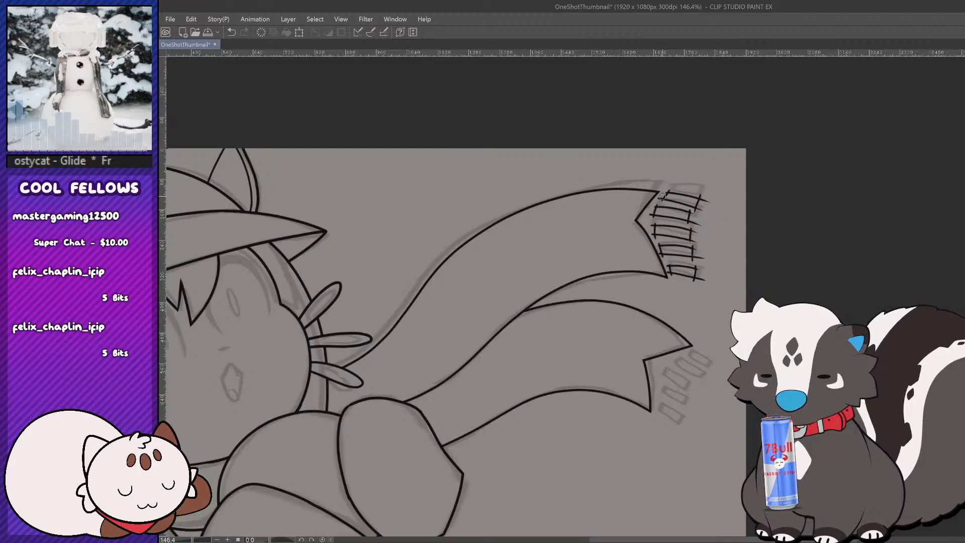
pyautogui.moveTo(706, 195); pyautogui.dragTo(686, 221)
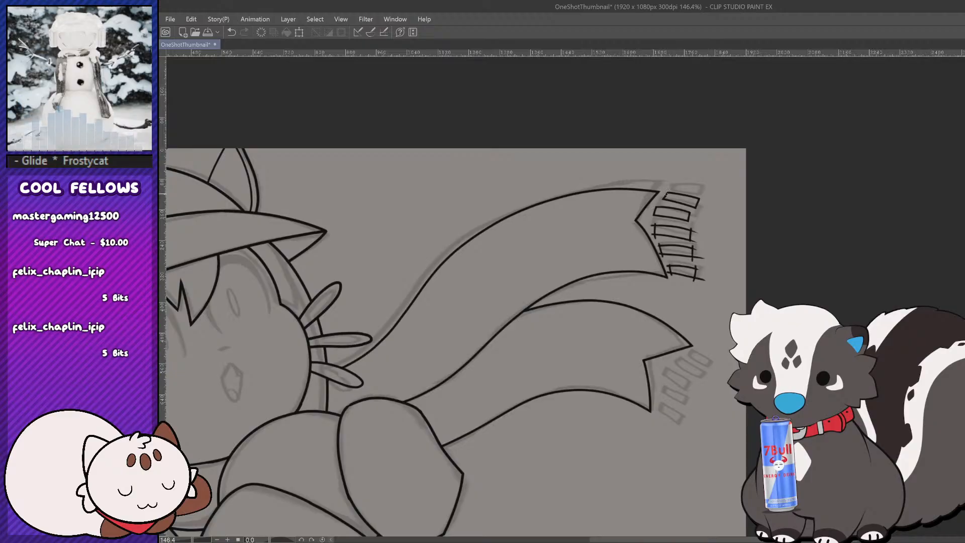
pyautogui.moveTo(656, 223)
pyautogui.mouseDown()
pyautogui.moveTo(696, 230)
pyautogui.moveTo(694, 261)
pyautogui.mouseUp()
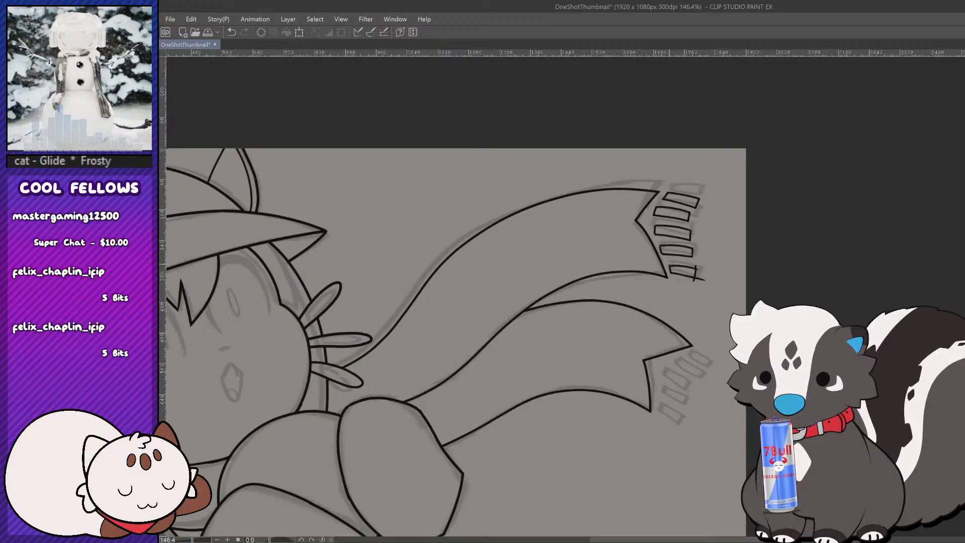
# Step: Save the OneShotThumbnail illustration with the finished upper-tail tassels
pyautogui.scroll(-6, 695, 271)
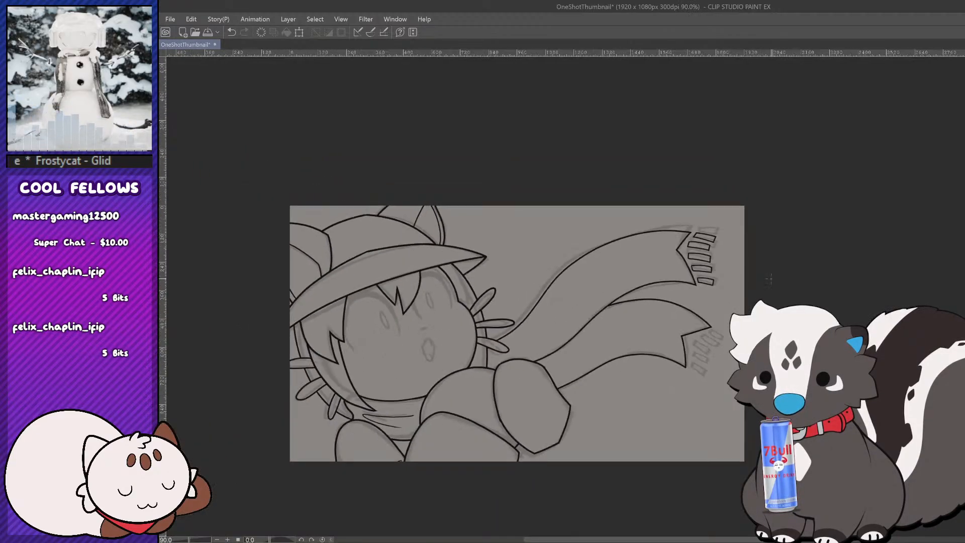
pyautogui.scroll(2, 744, 313)
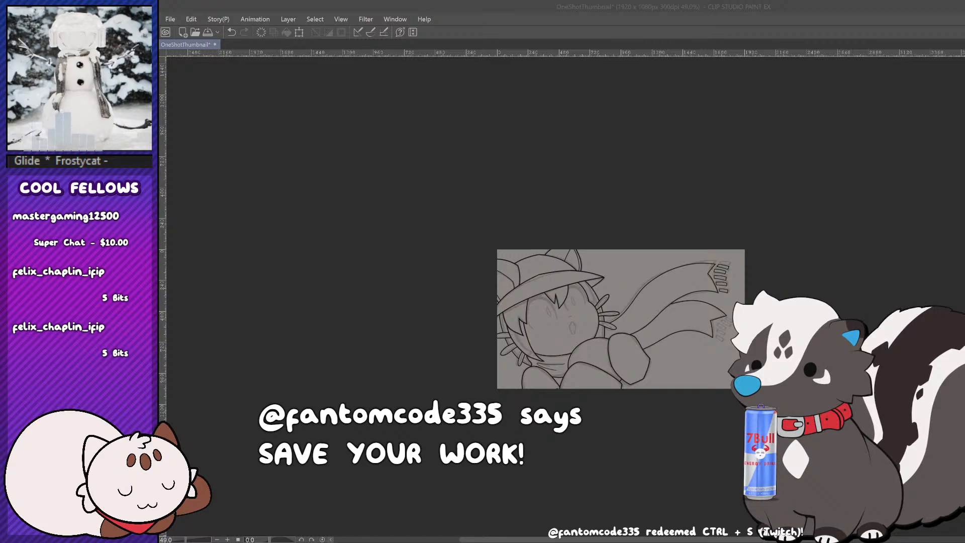
pyautogui.hotkey('ctrl', 's')
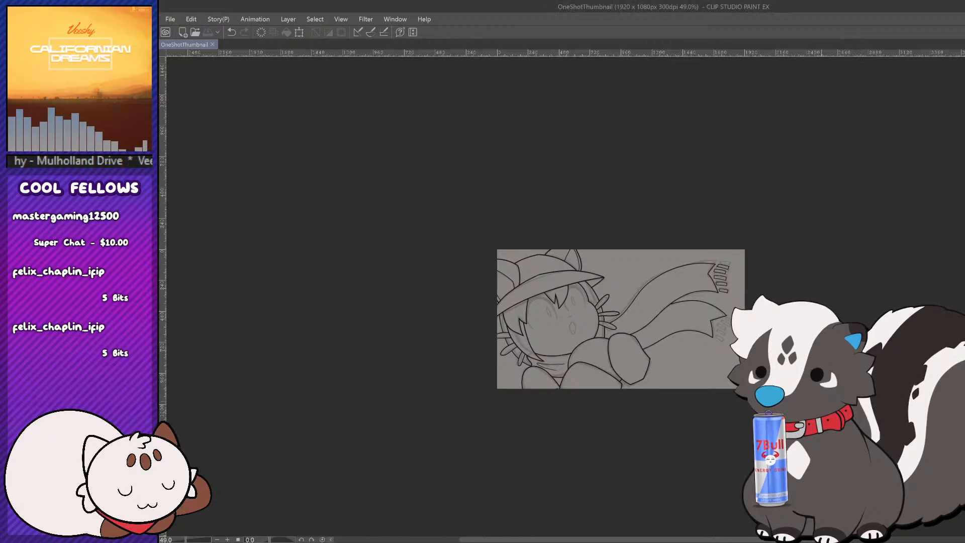
pyautogui.scroll(4, 711, 327)
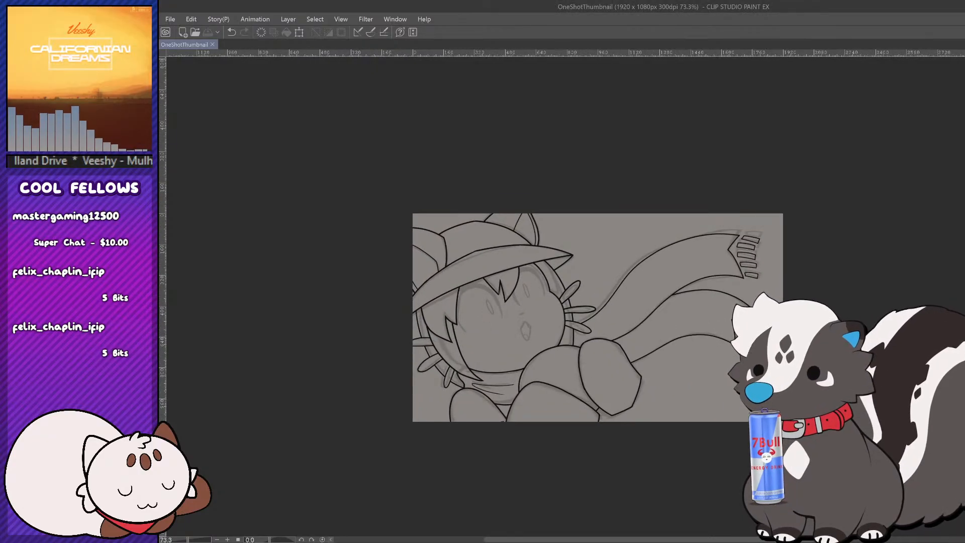